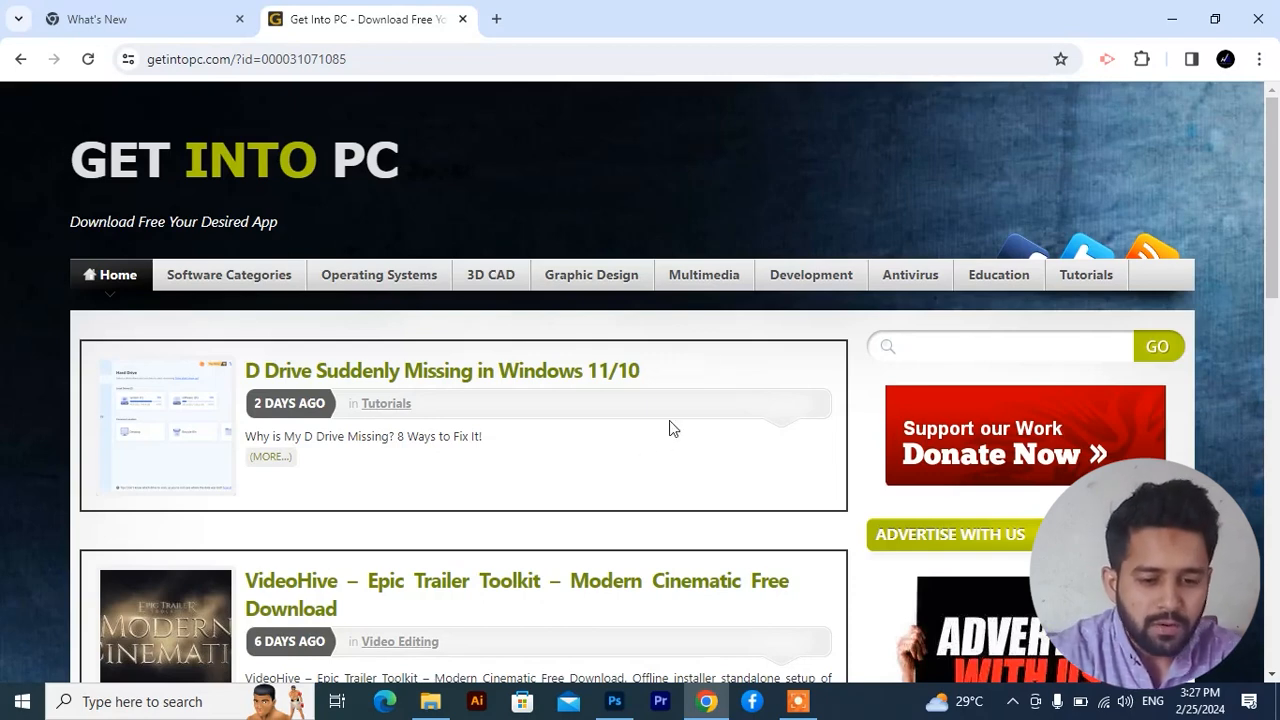
Leave the Get Into PC website and switch to the File Explorer window holding the Photoshop 2021 installer files
left_click(932, 346)
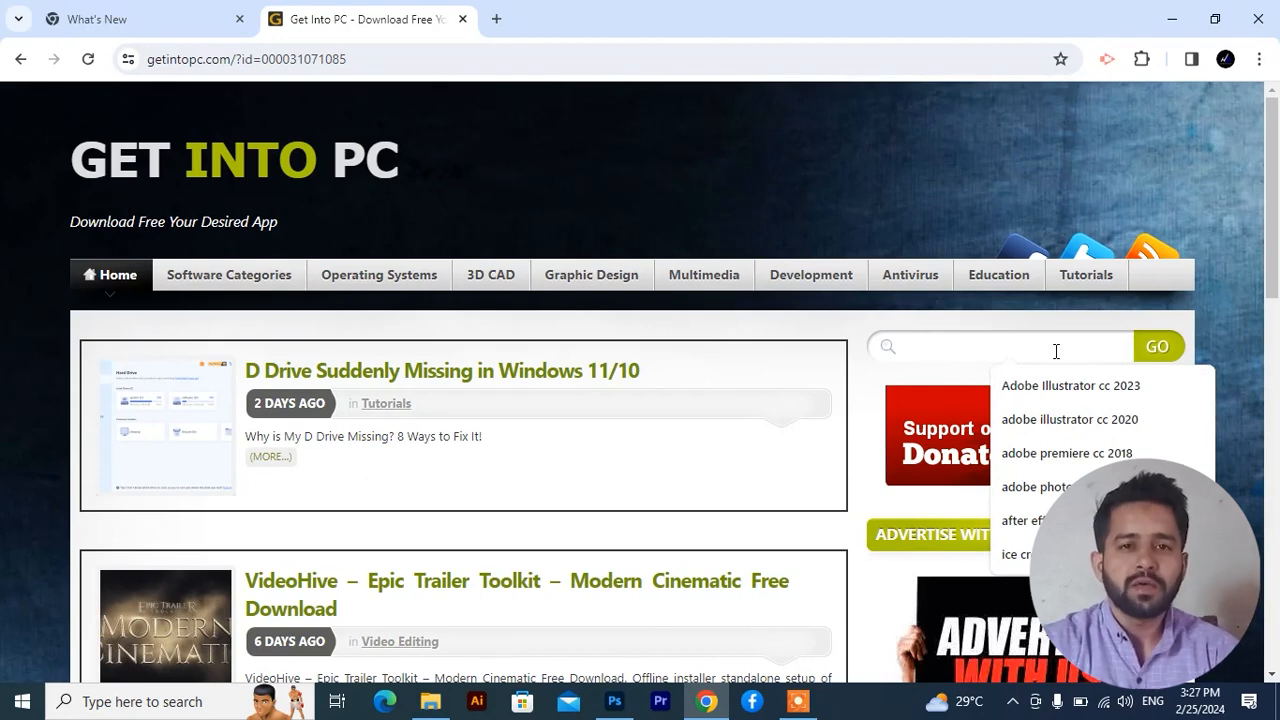
left_click(1171, 18)
right_click(513, 121)
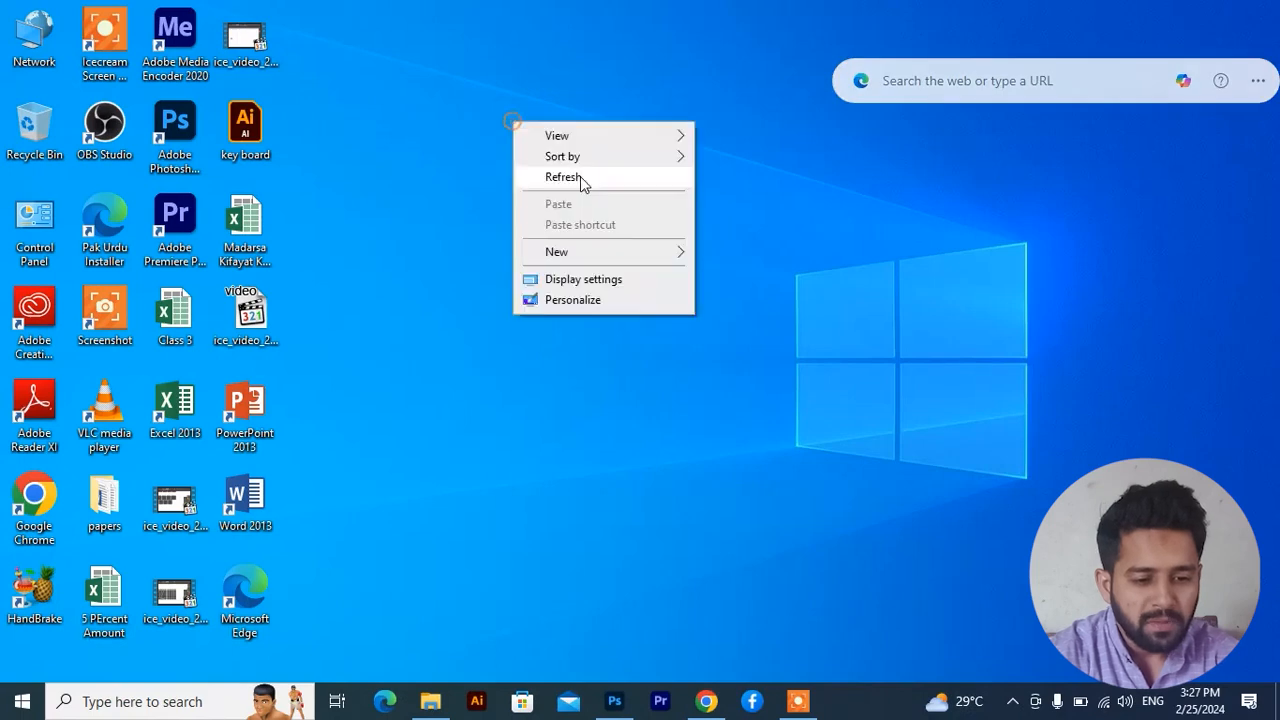
left_click(580, 176)
left_click(431, 703)
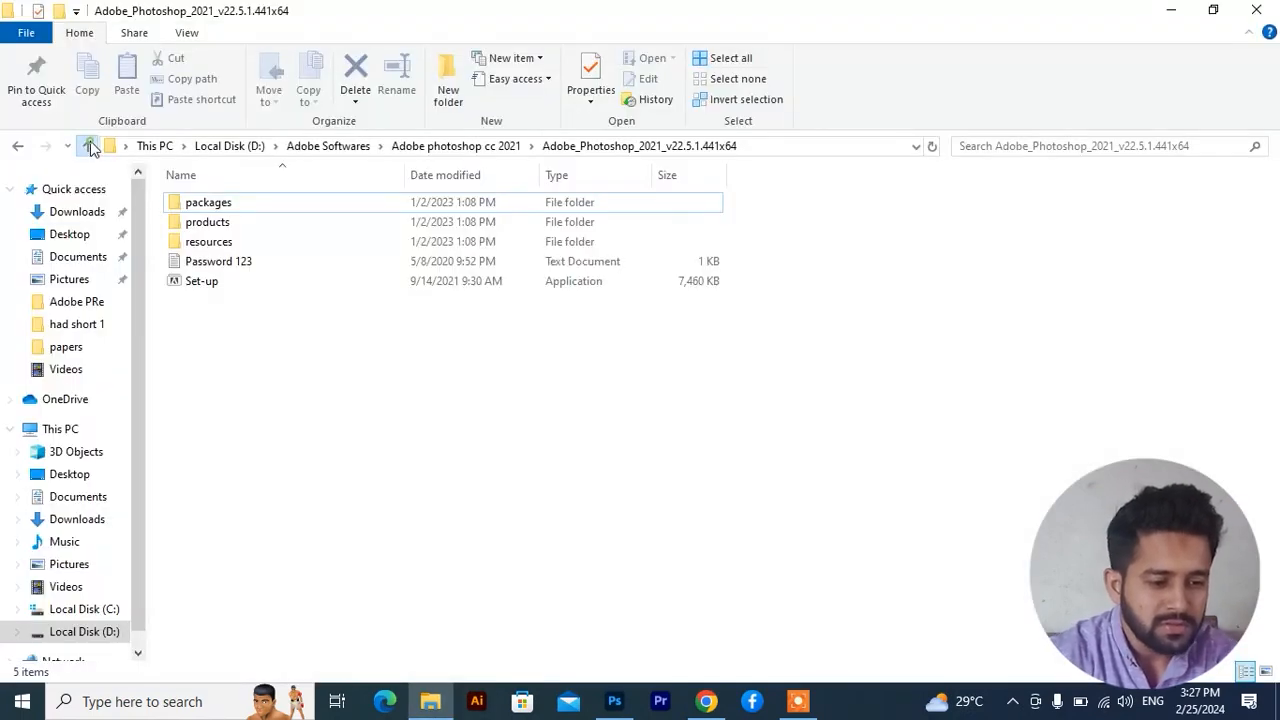
Go up to the Adobe photoshop cc 2021 folder and view the extraction options for the Getintopc WinRAR archive
left_click(87, 146)
left_click(205, 230)
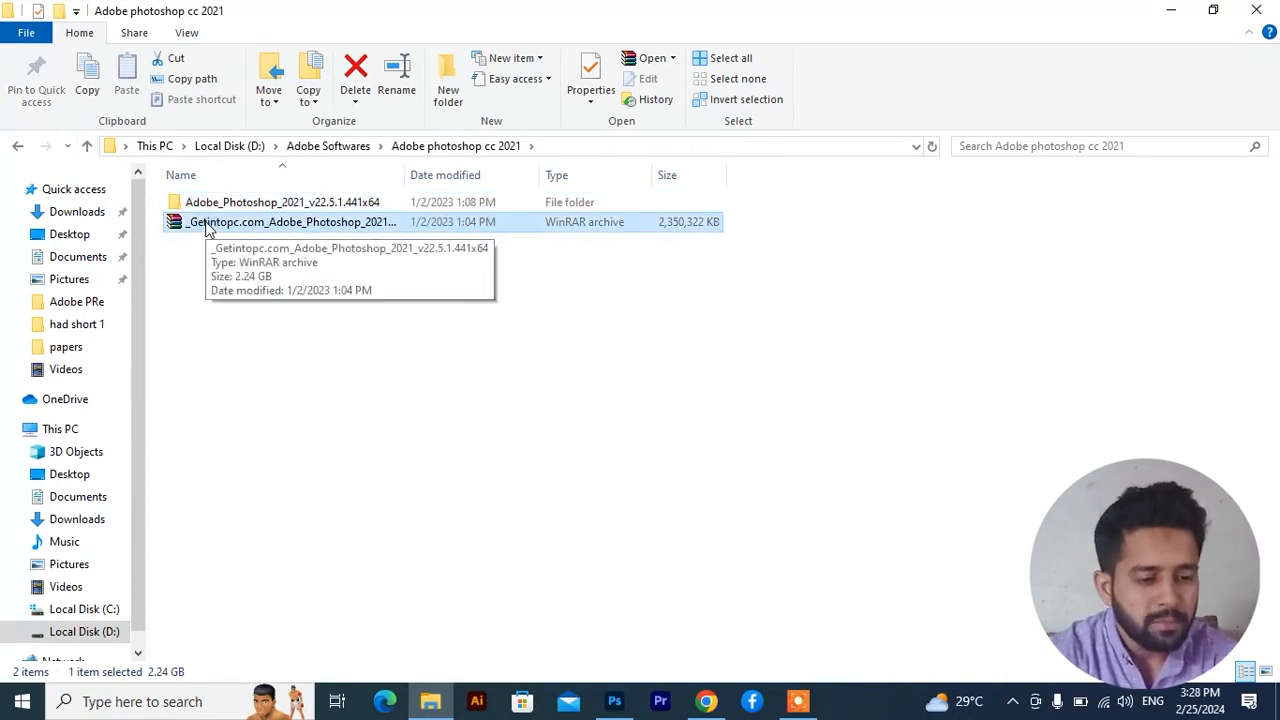
right_click(208, 230)
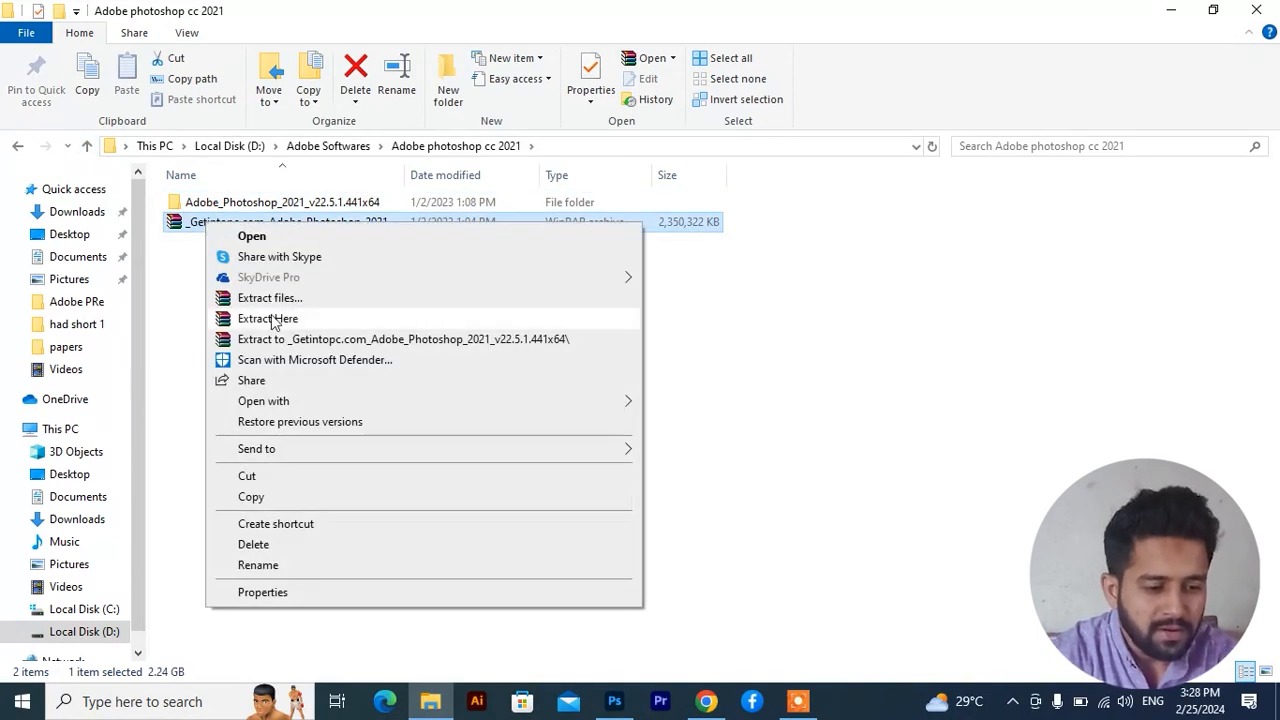
left_click(179, 287)
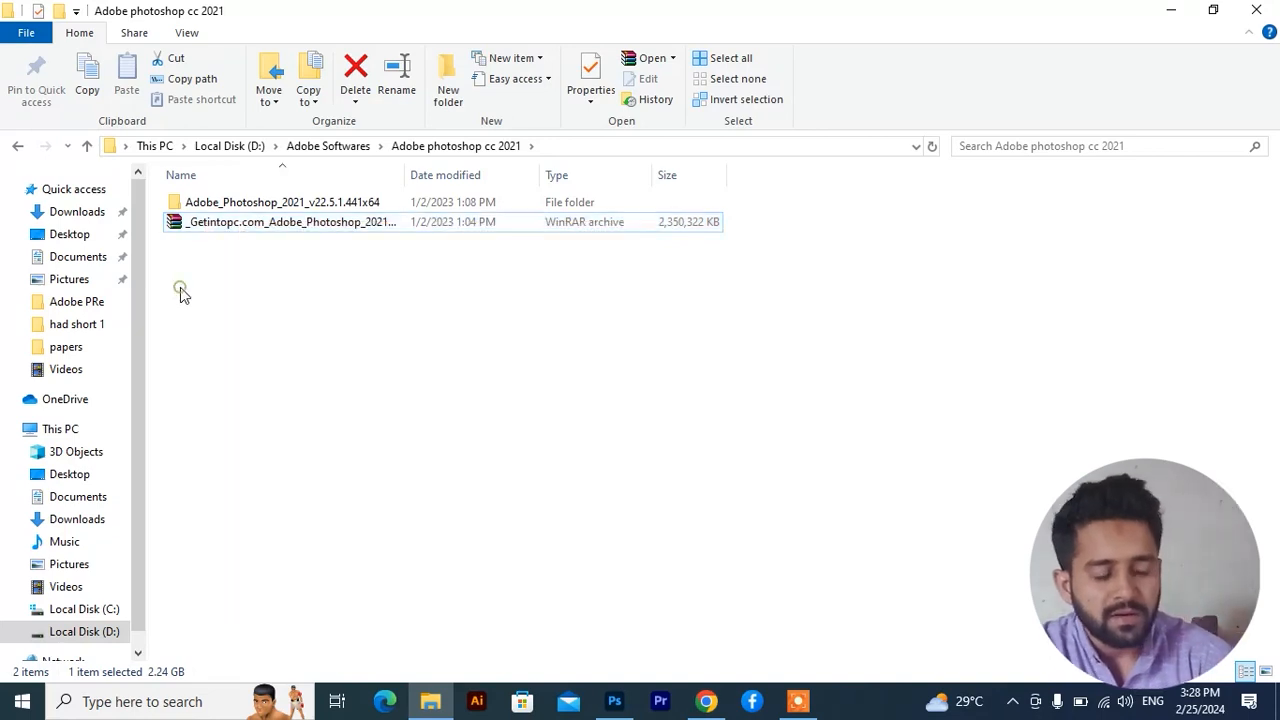
Open the extracted Adobe_Photoshop_2021_v22.5.1.441x64 folder
double_click(238, 203)
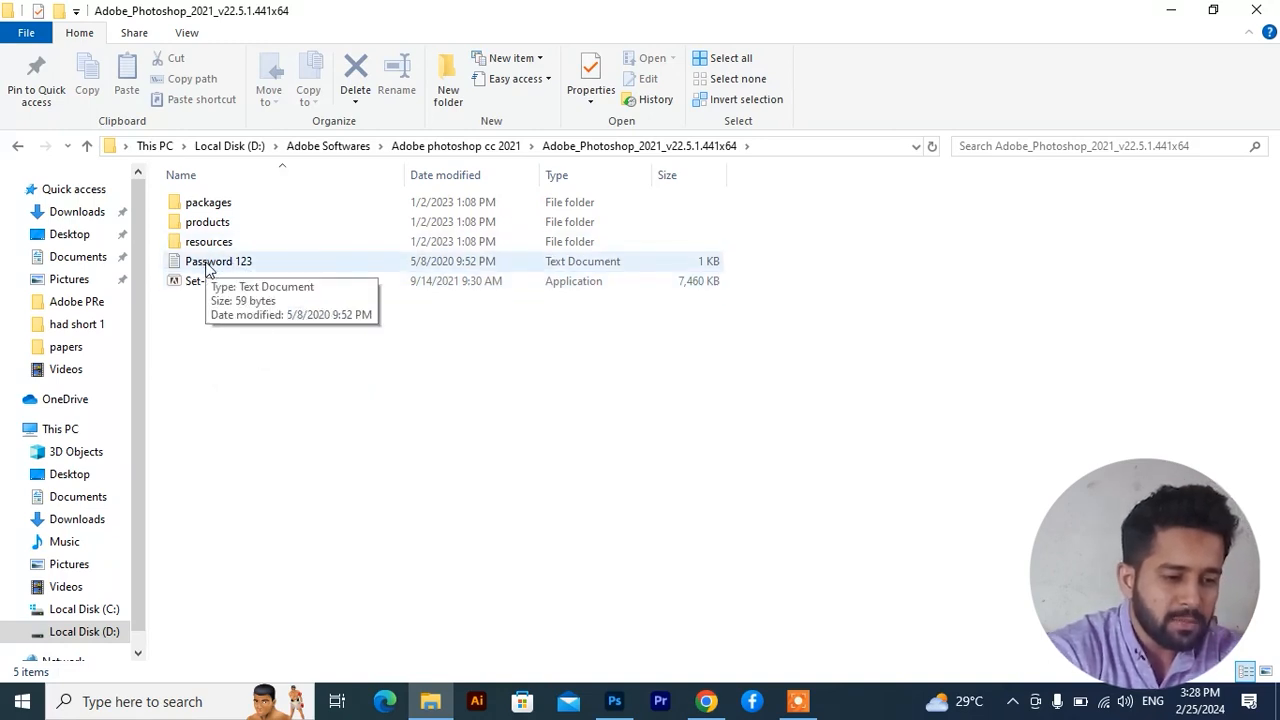
left_click(87, 146)
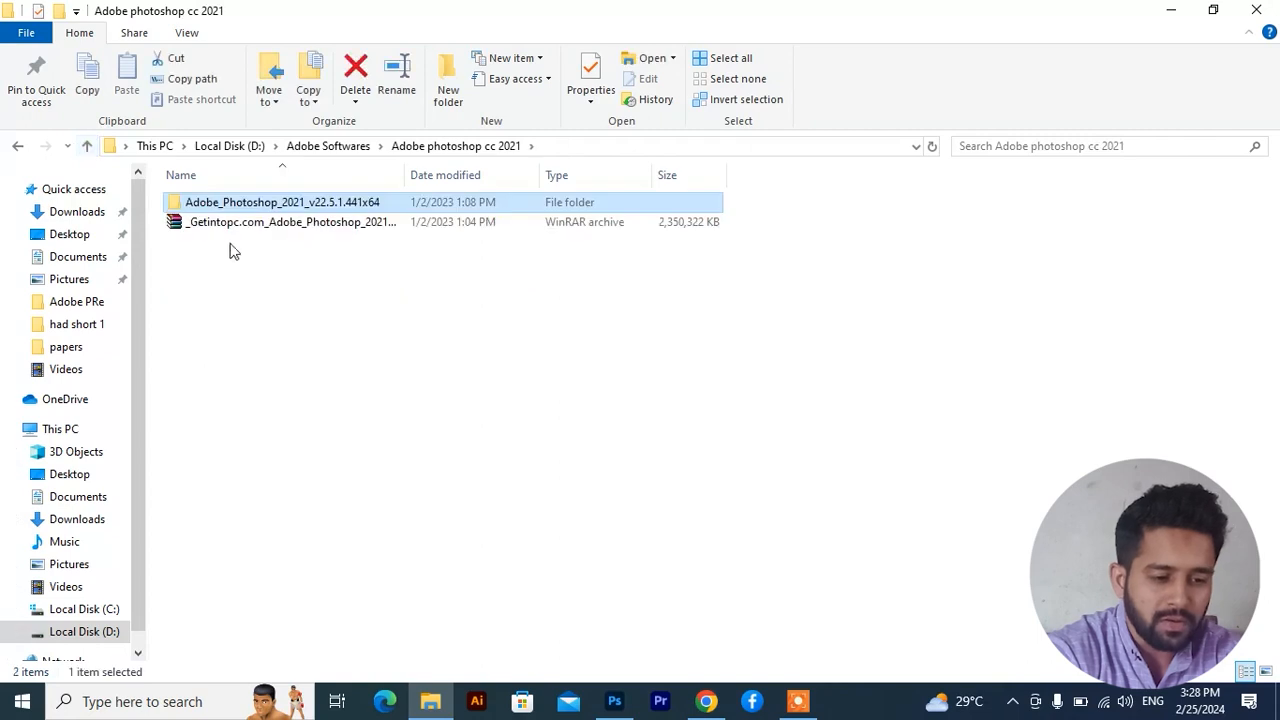
double_click(186, 205)
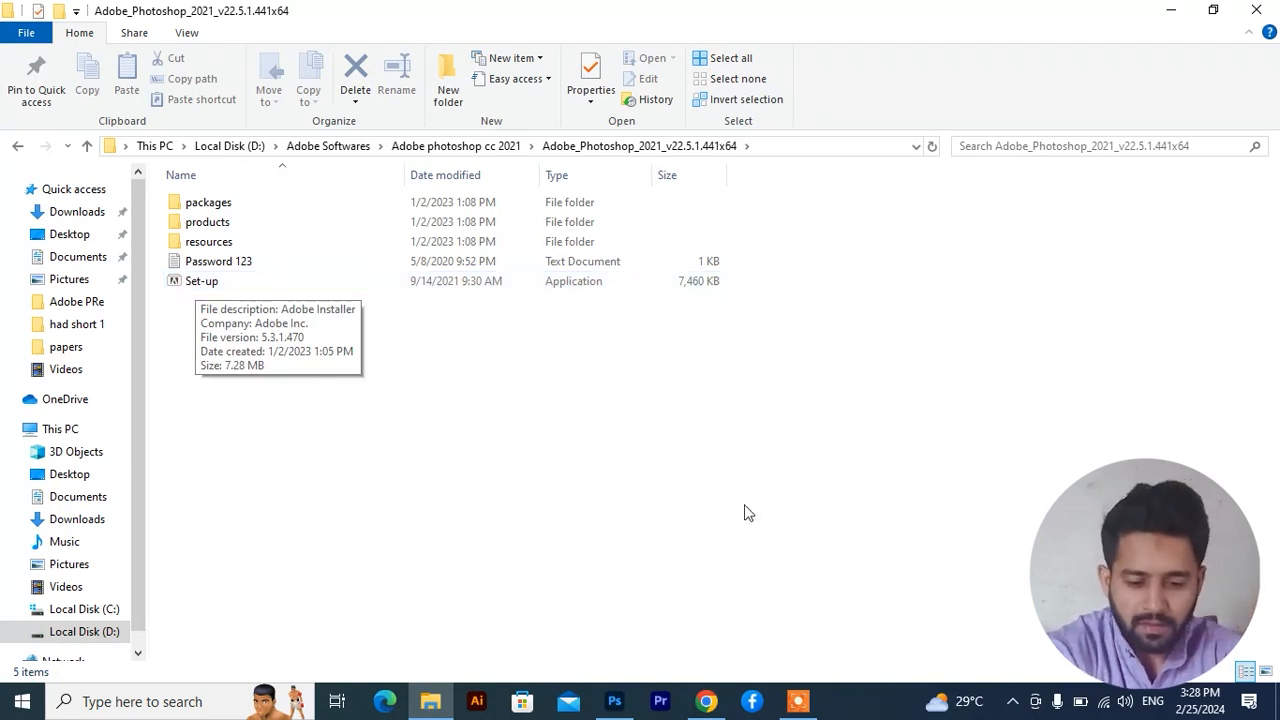
Disconnect the computer from its Wi-Fi network
left_click(1104, 705)
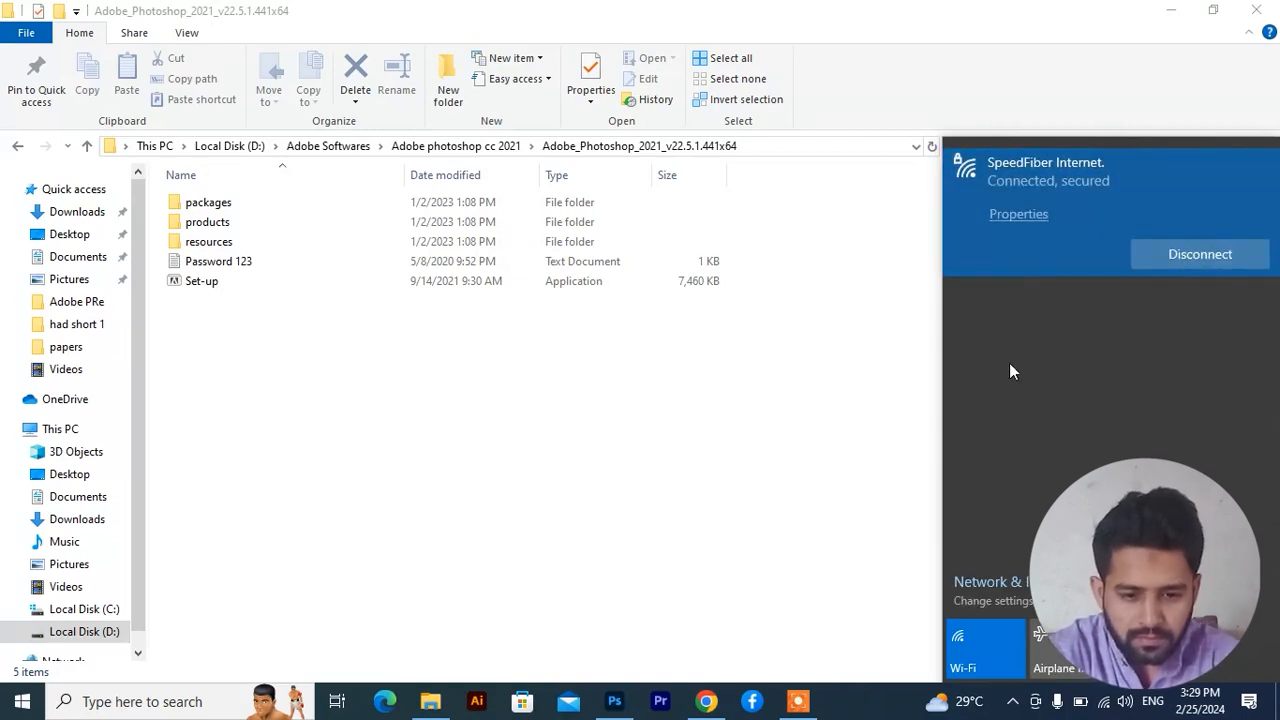
left_click(1103, 702)
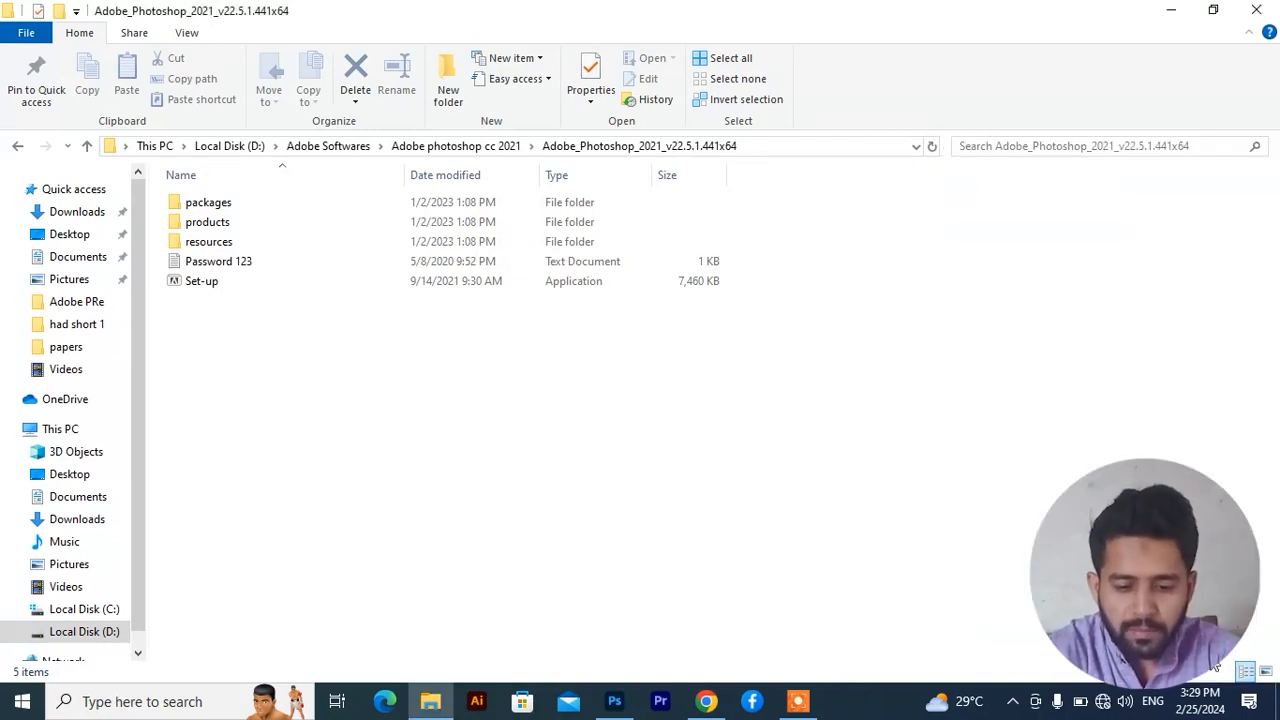
Turn off real-time protection in Windows Security's virus and threat protection settings, and close Windows Security
left_click(1014, 702)
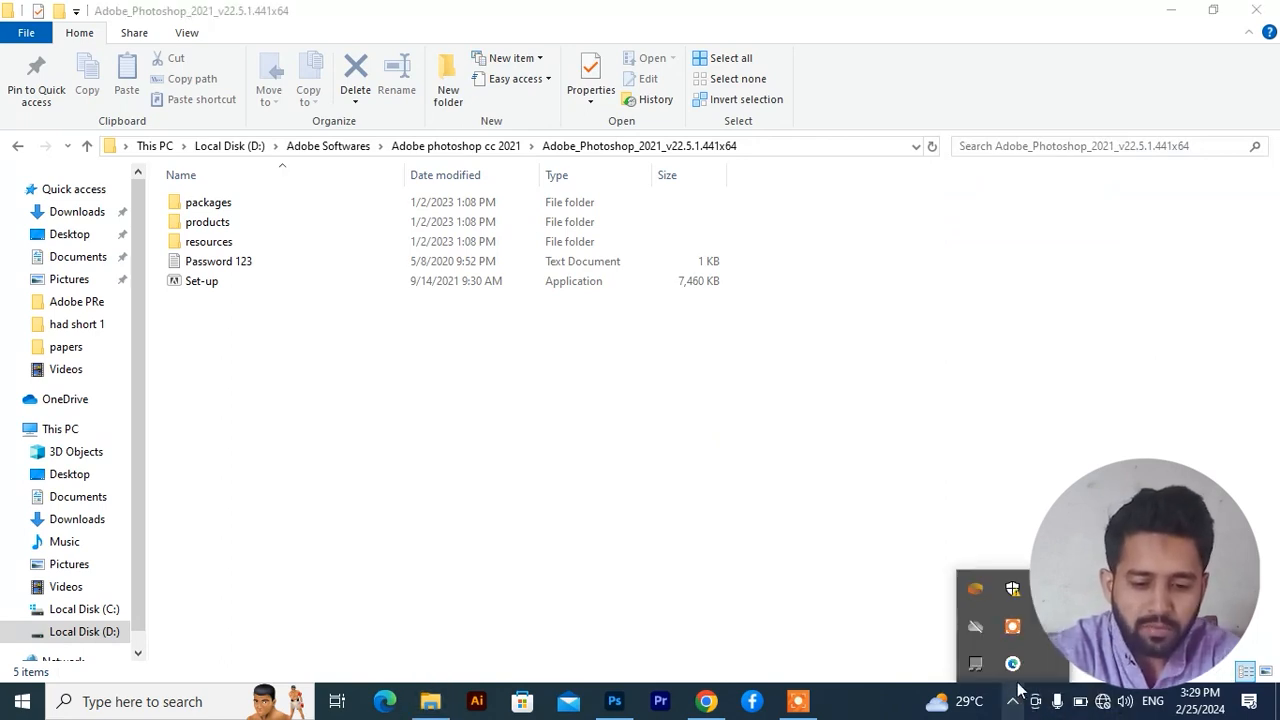
left_click(1012, 587)
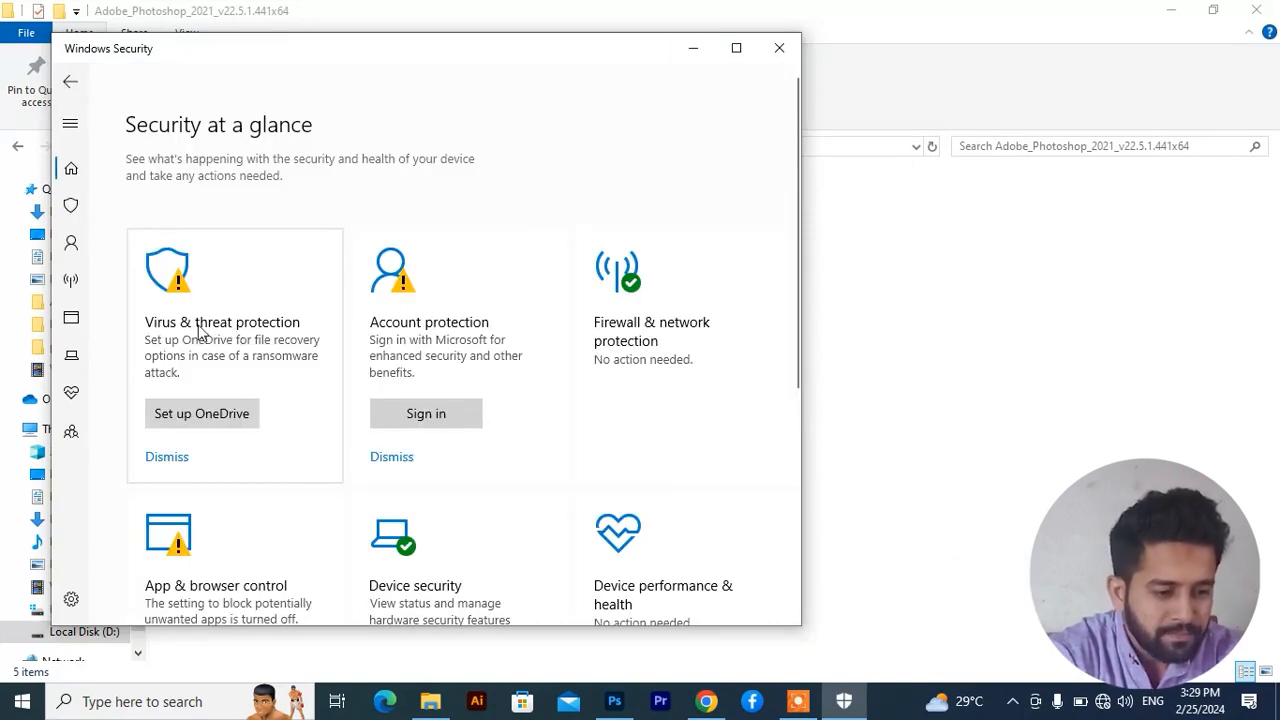
left_click(200, 330)
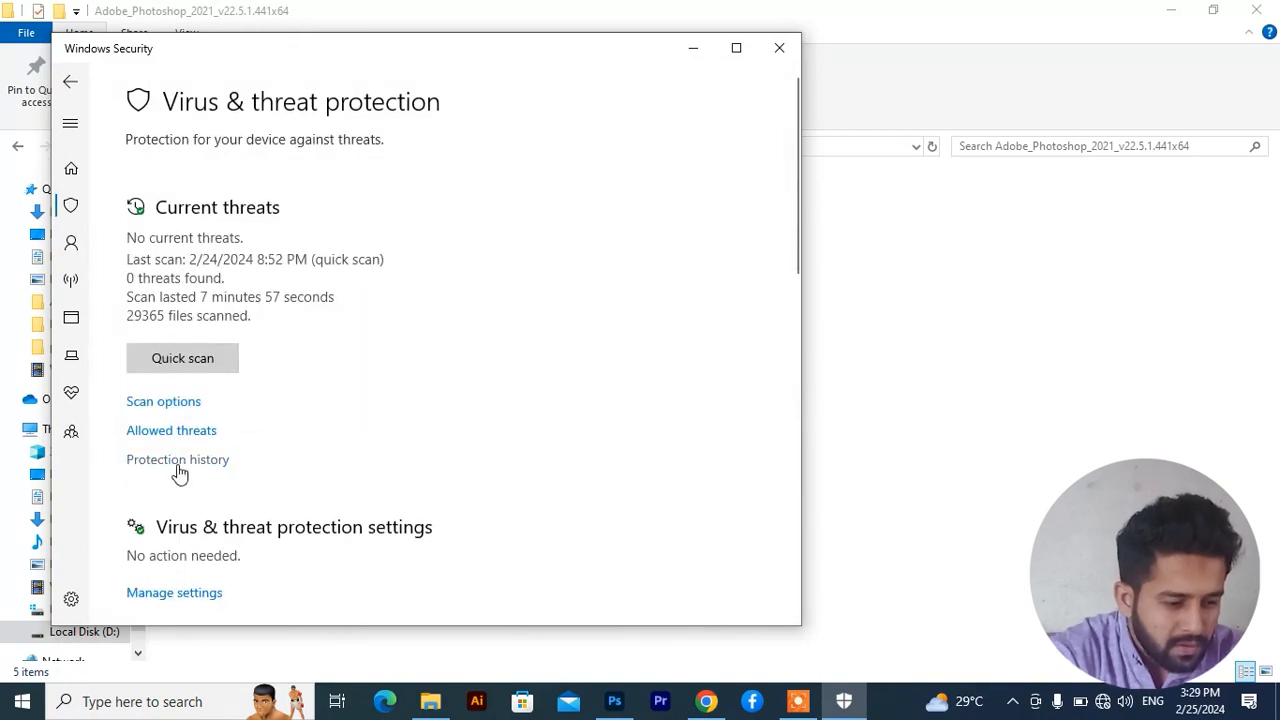
left_click(178, 594)
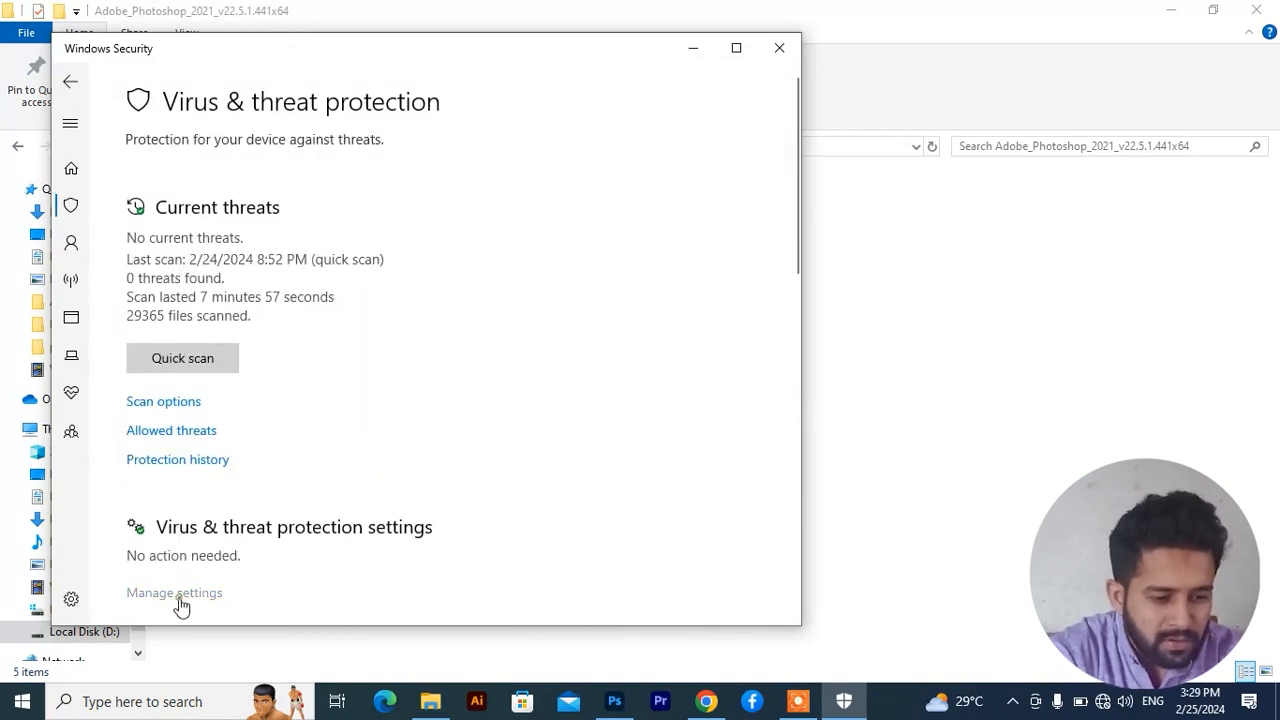
left_click(157, 330)
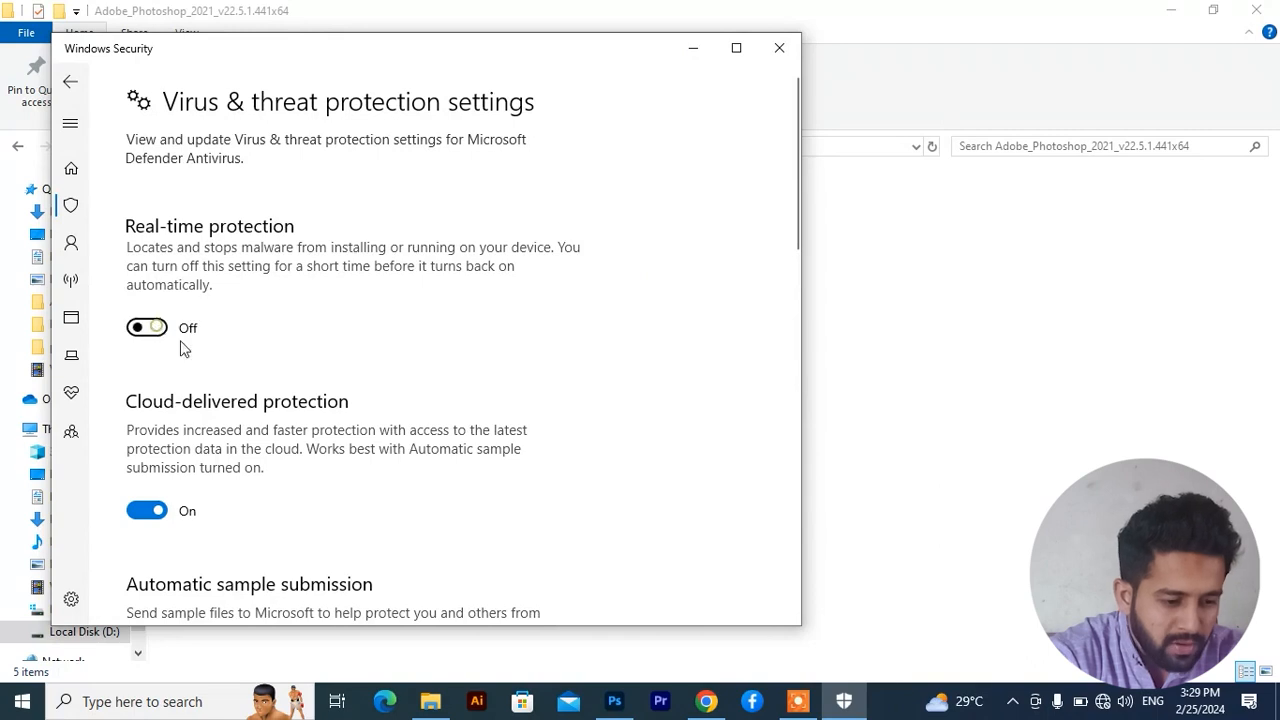
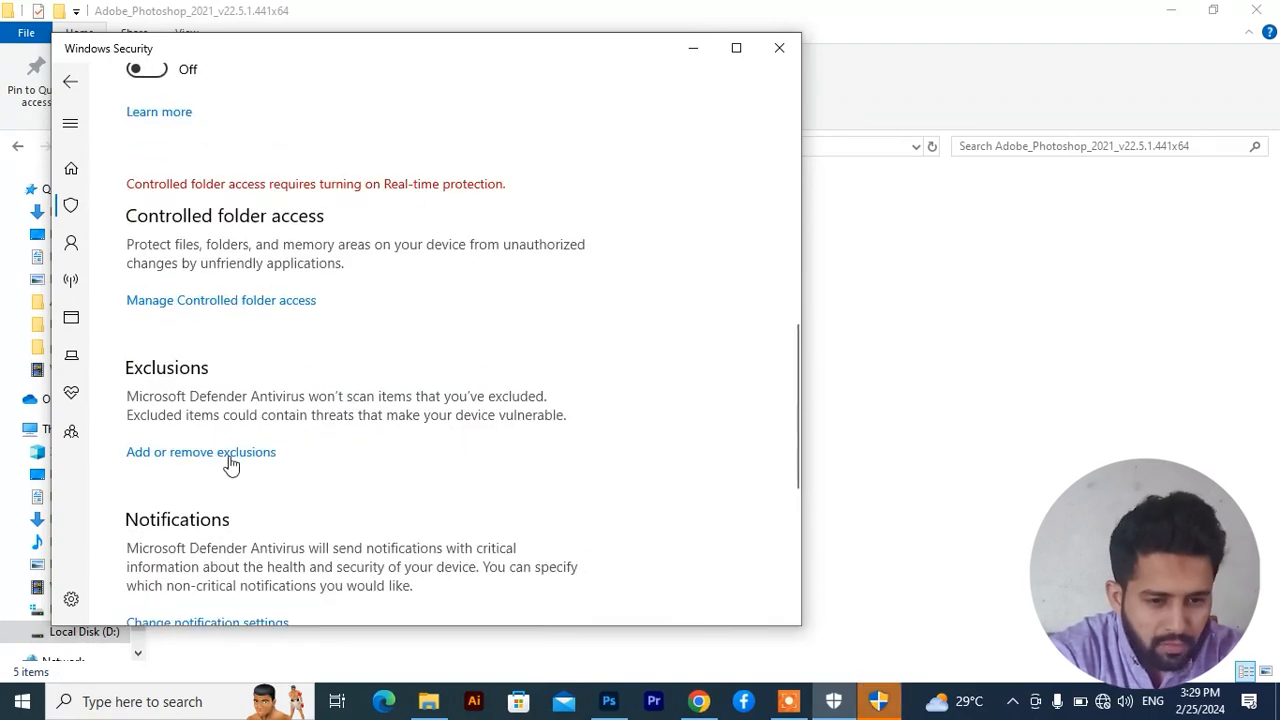
left_click(780, 48)
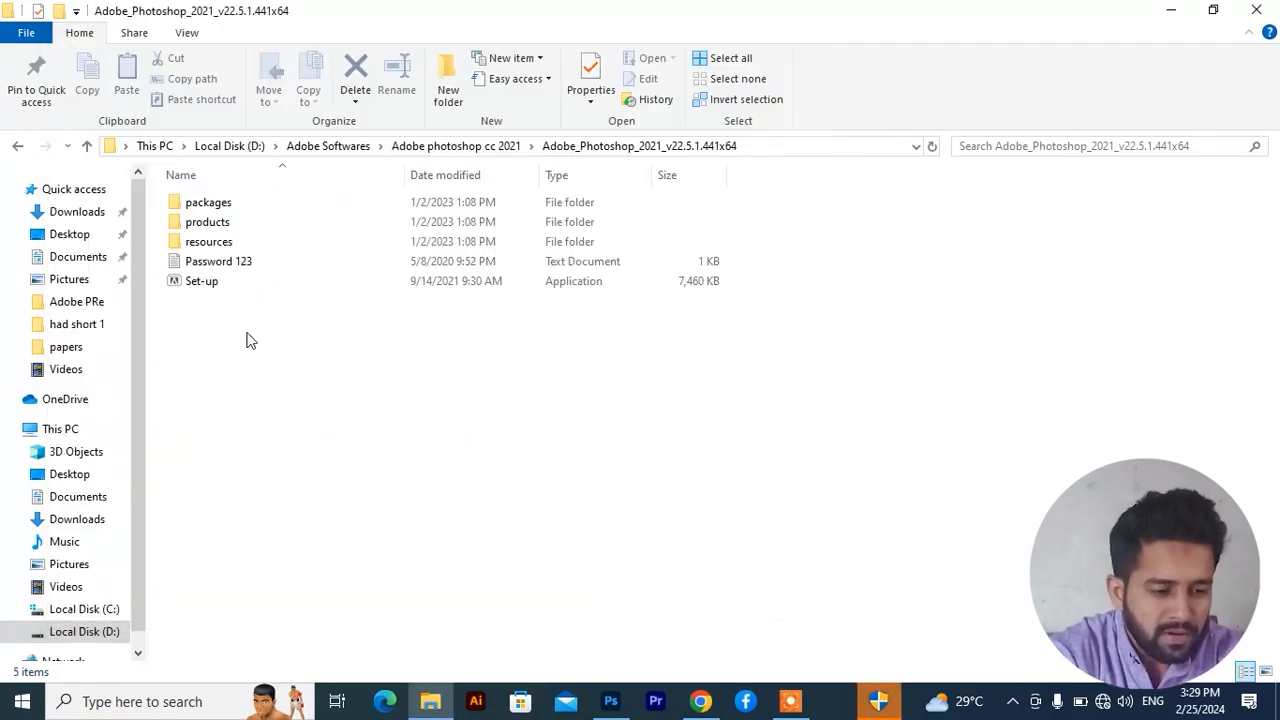
Run the Set-up application as administrator and choose English (International) as the Photoshop 2021 installation language
left_click(200, 284)
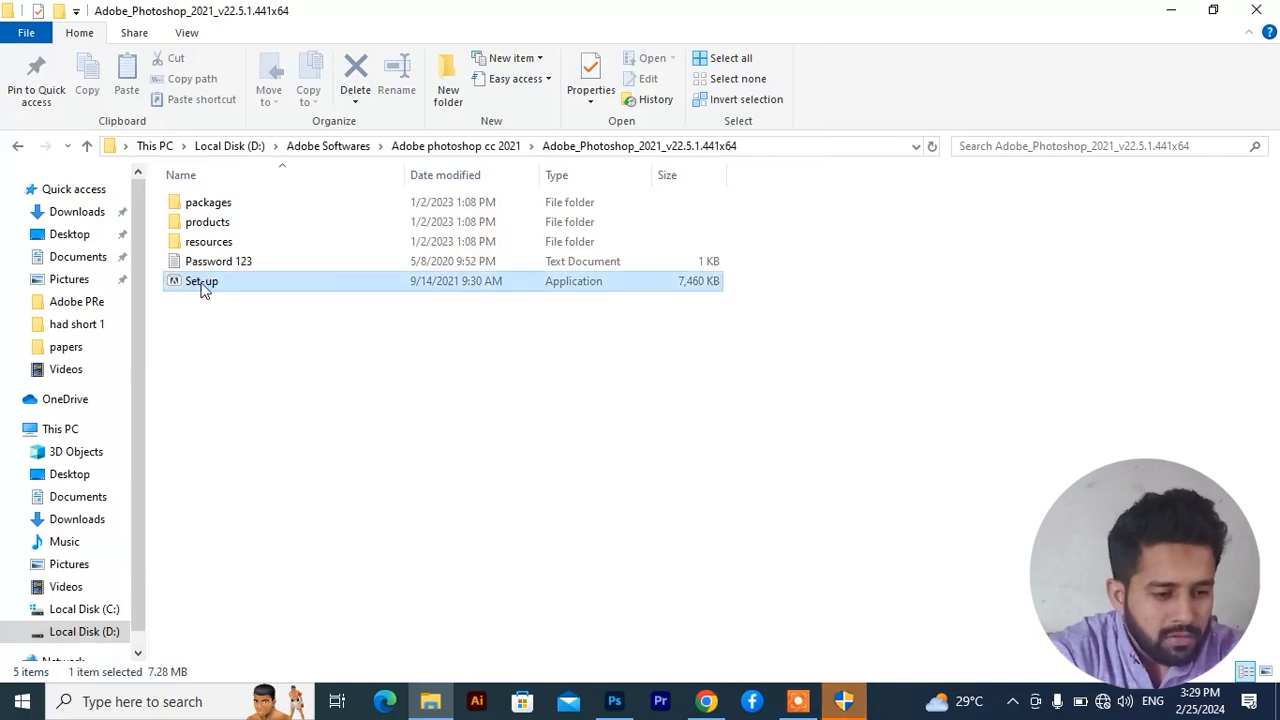
right_click(210, 288)
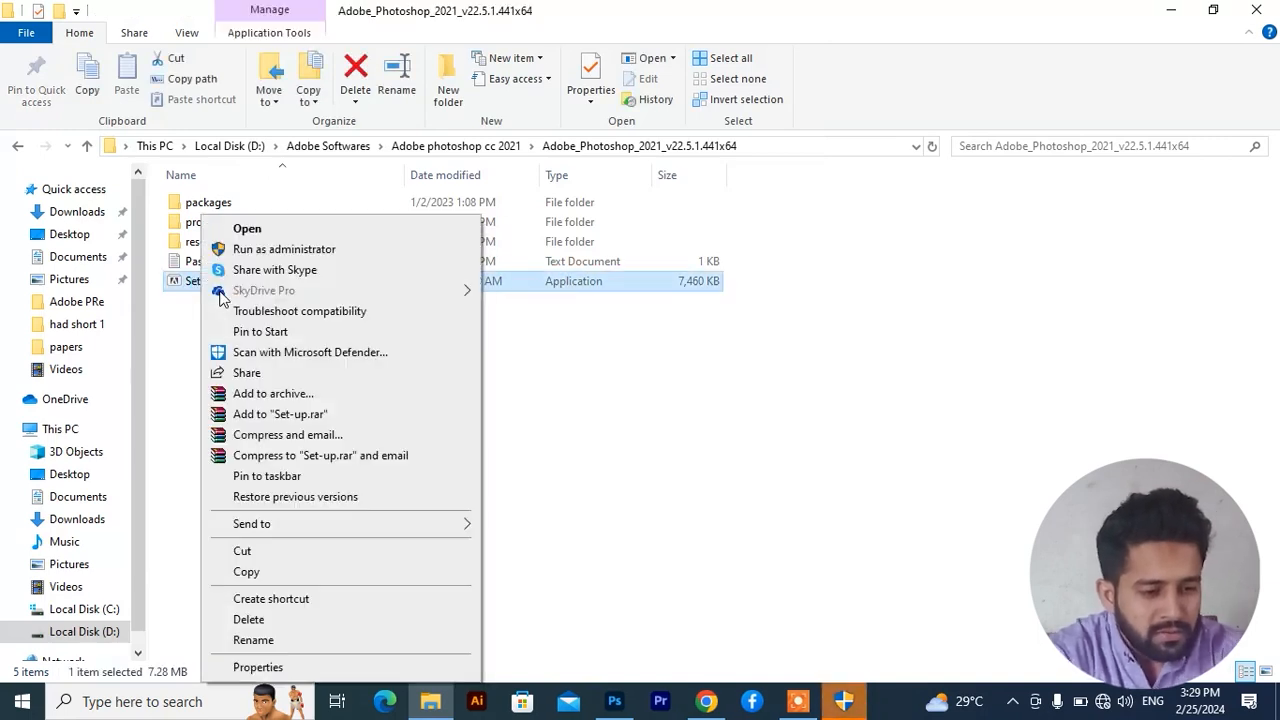
left_click(291, 252)
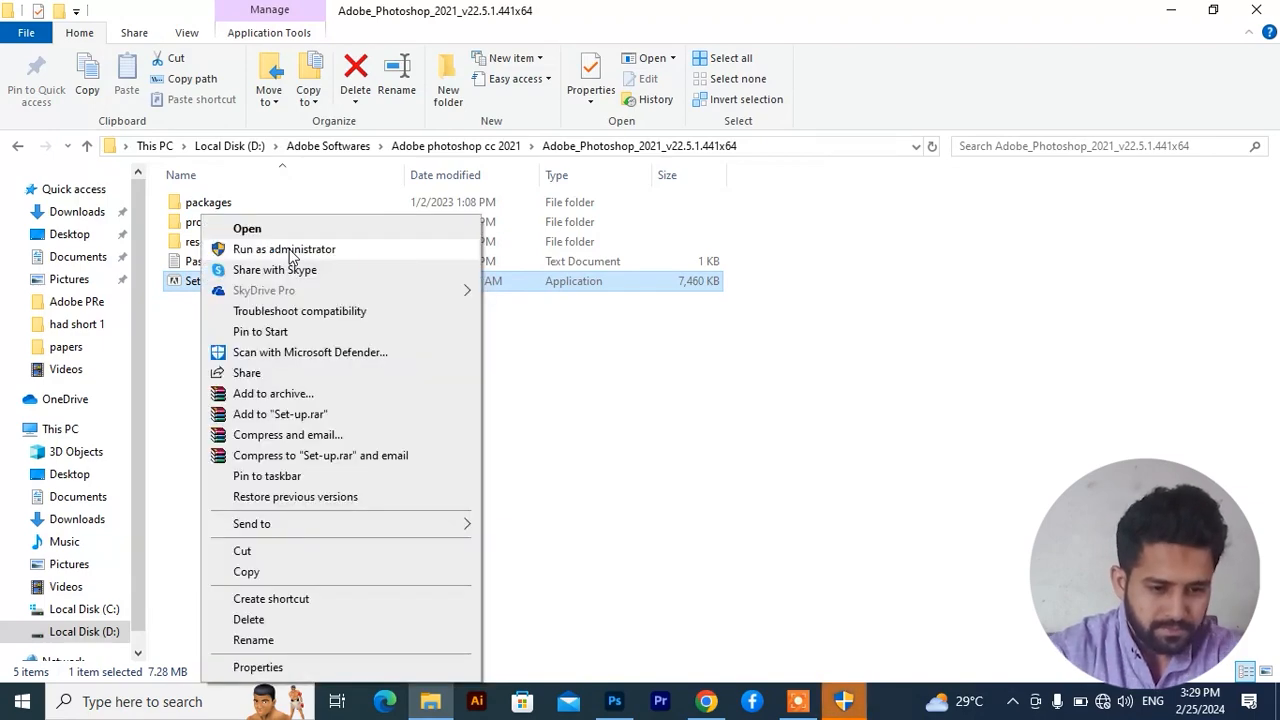
left_click(291, 252)
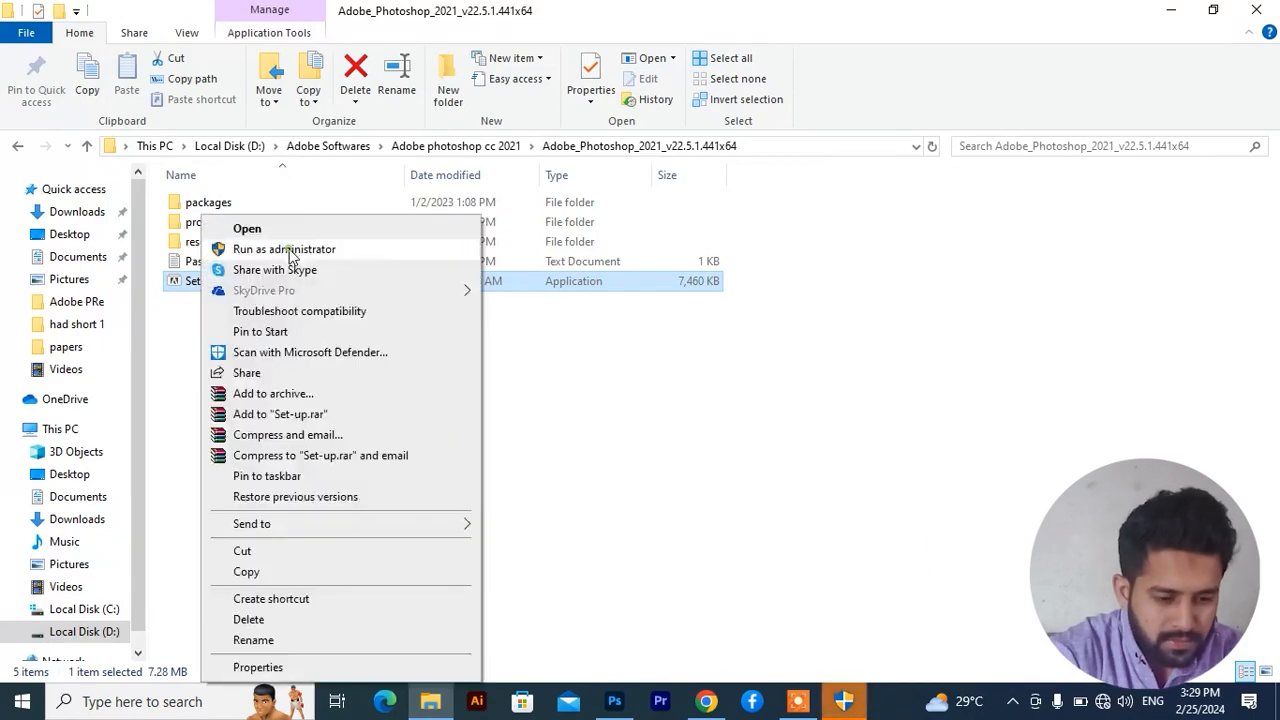
left_click(291, 252)
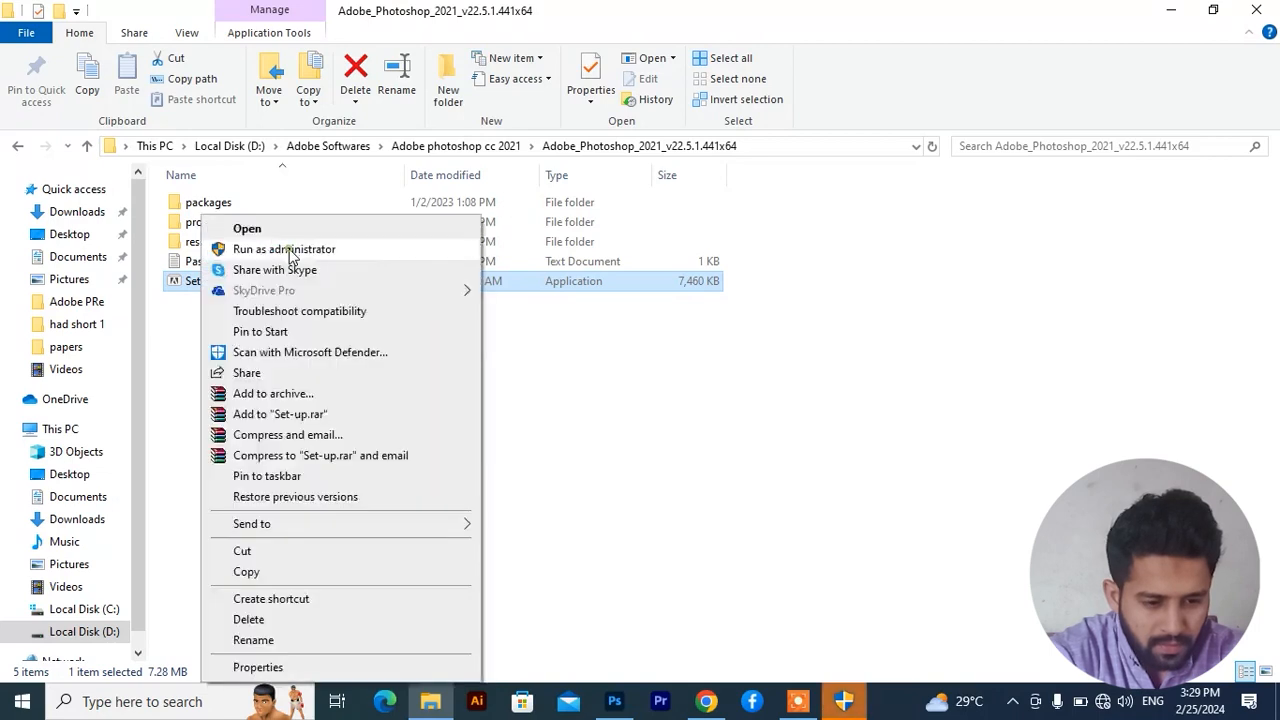
left_click(291, 252)
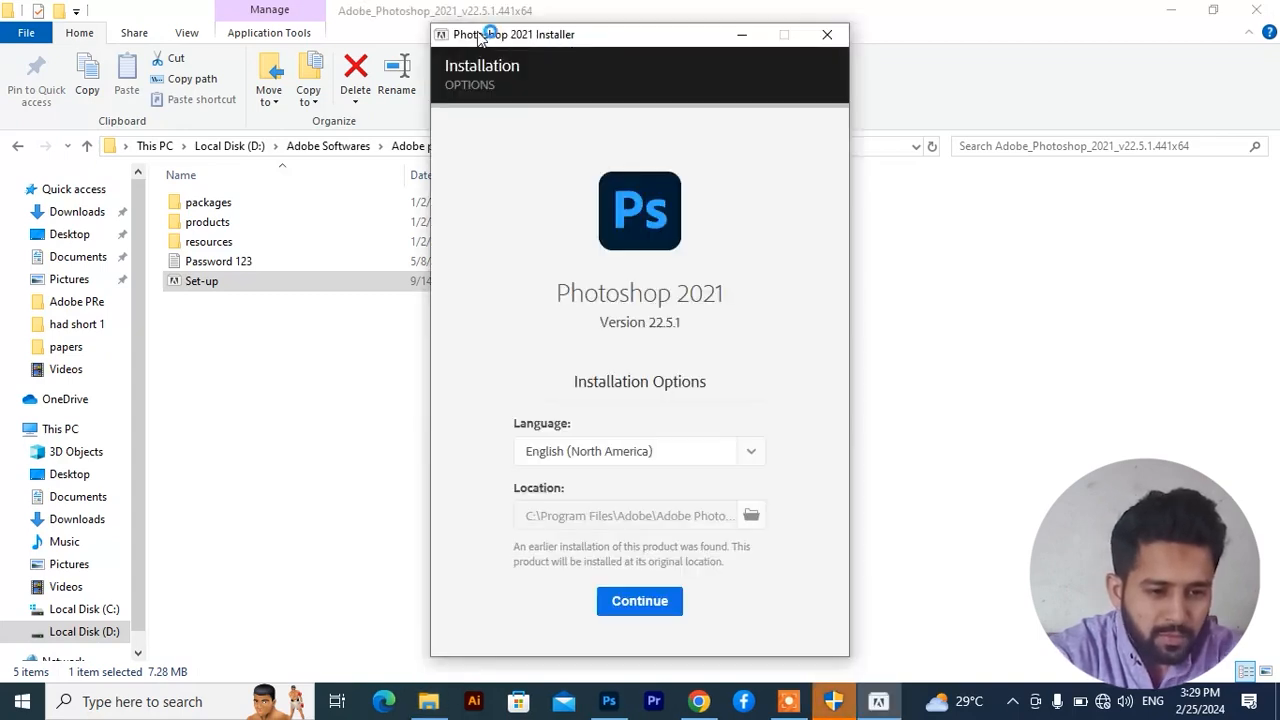
left_click(749, 456)
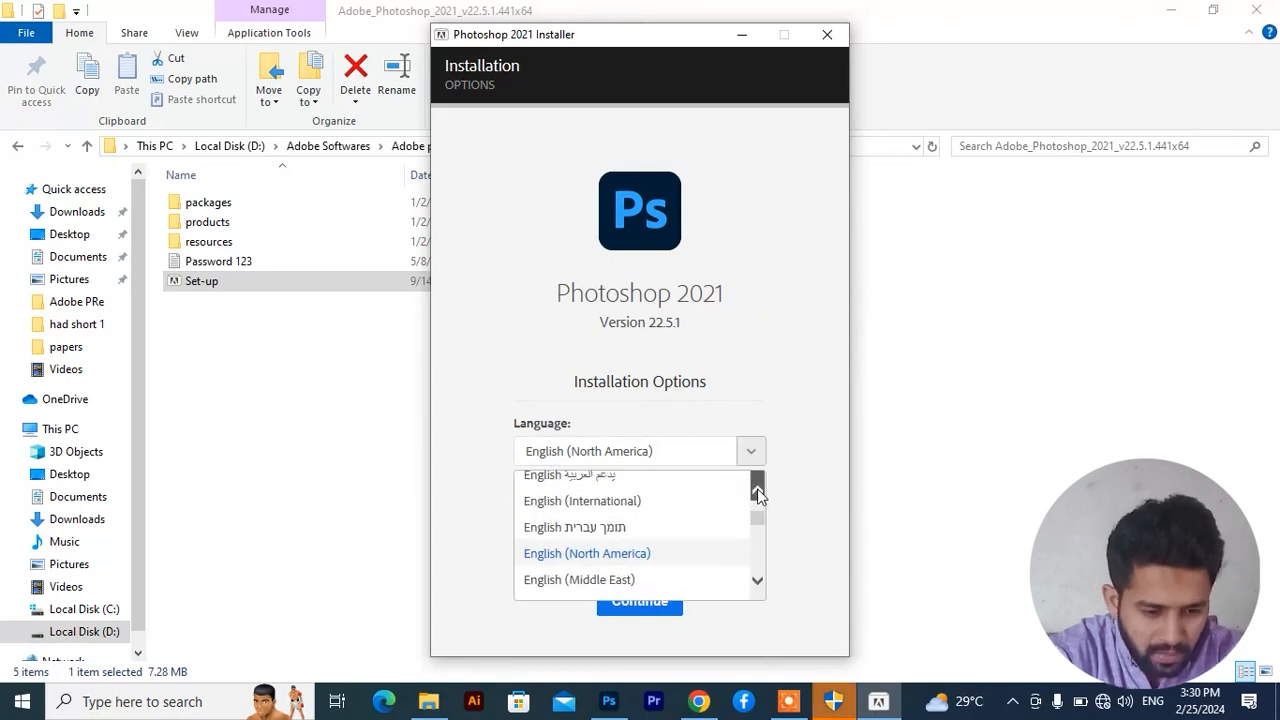
left_click(590, 510)
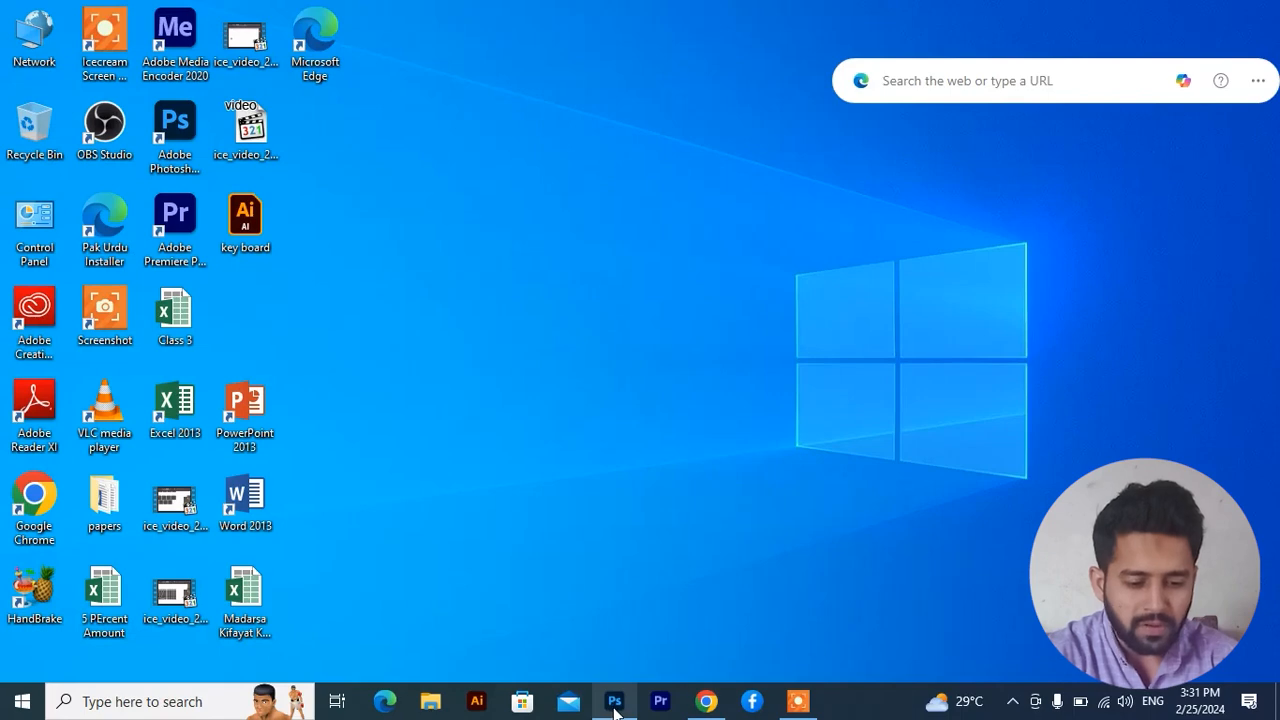
Check the list of installed apps for Adobe Photoshop 2021
mouse_move(611, 703)
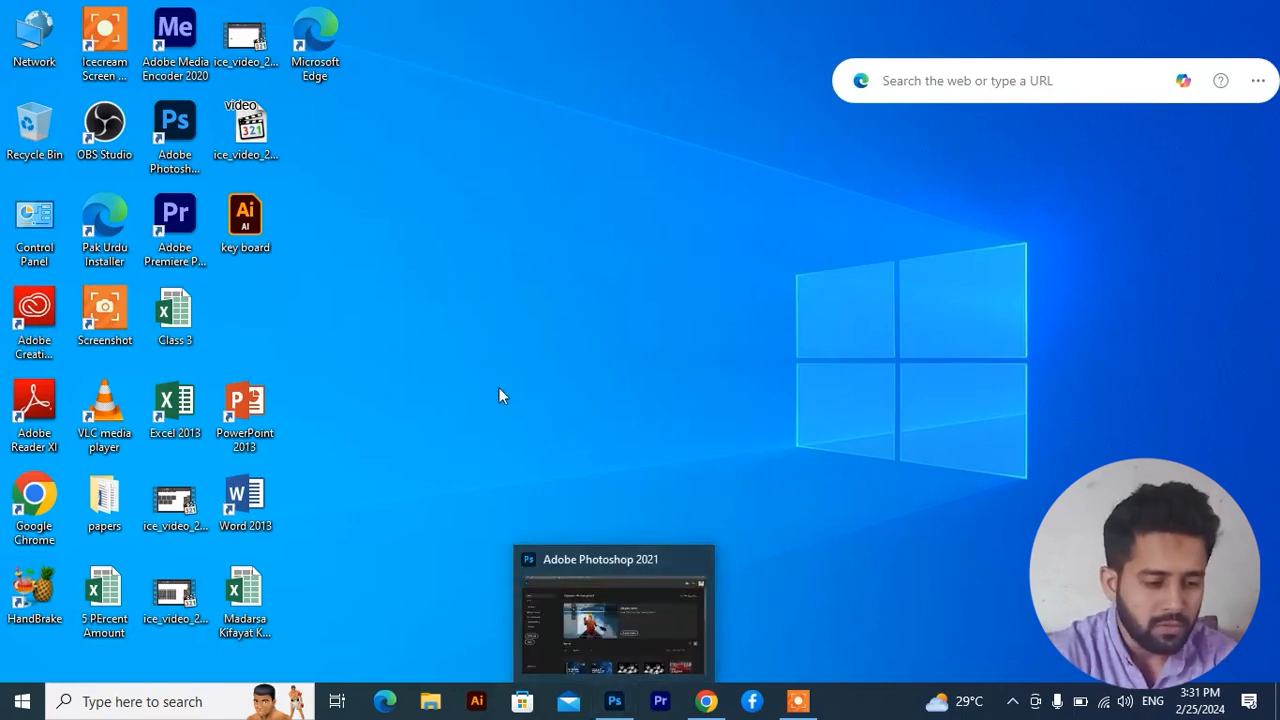
left_click(18, 705)
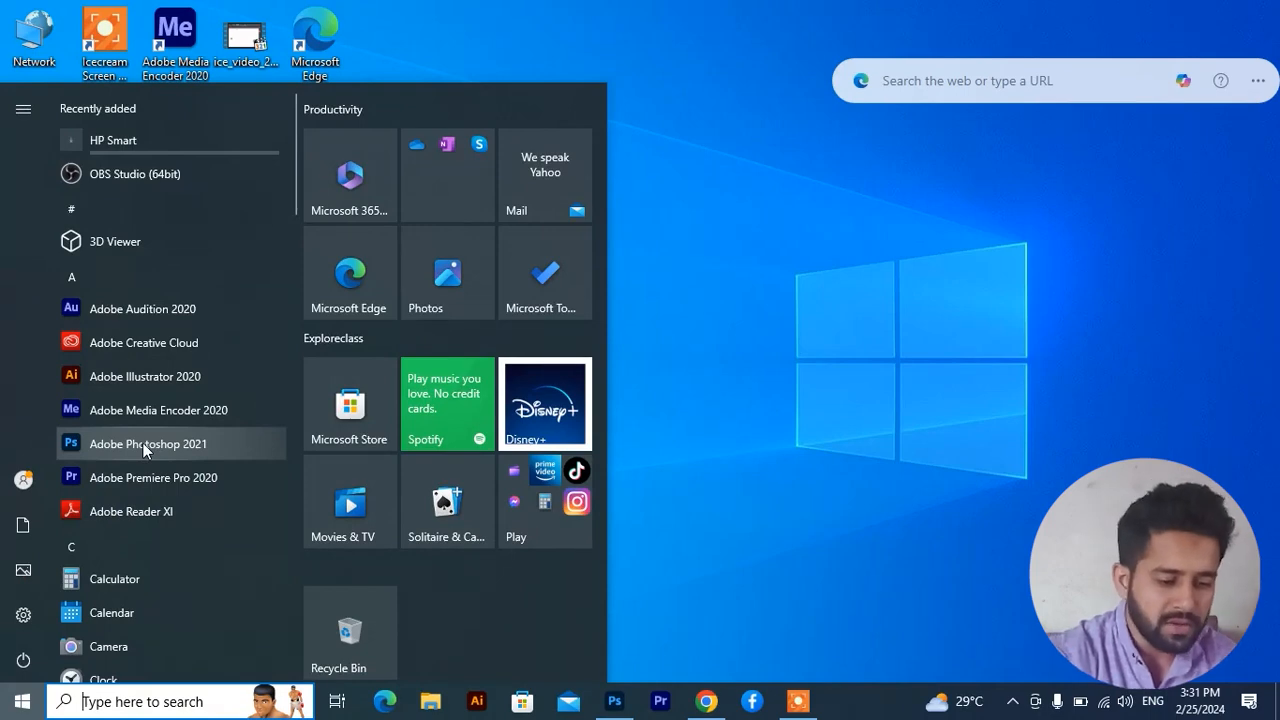
left_click(770, 497)
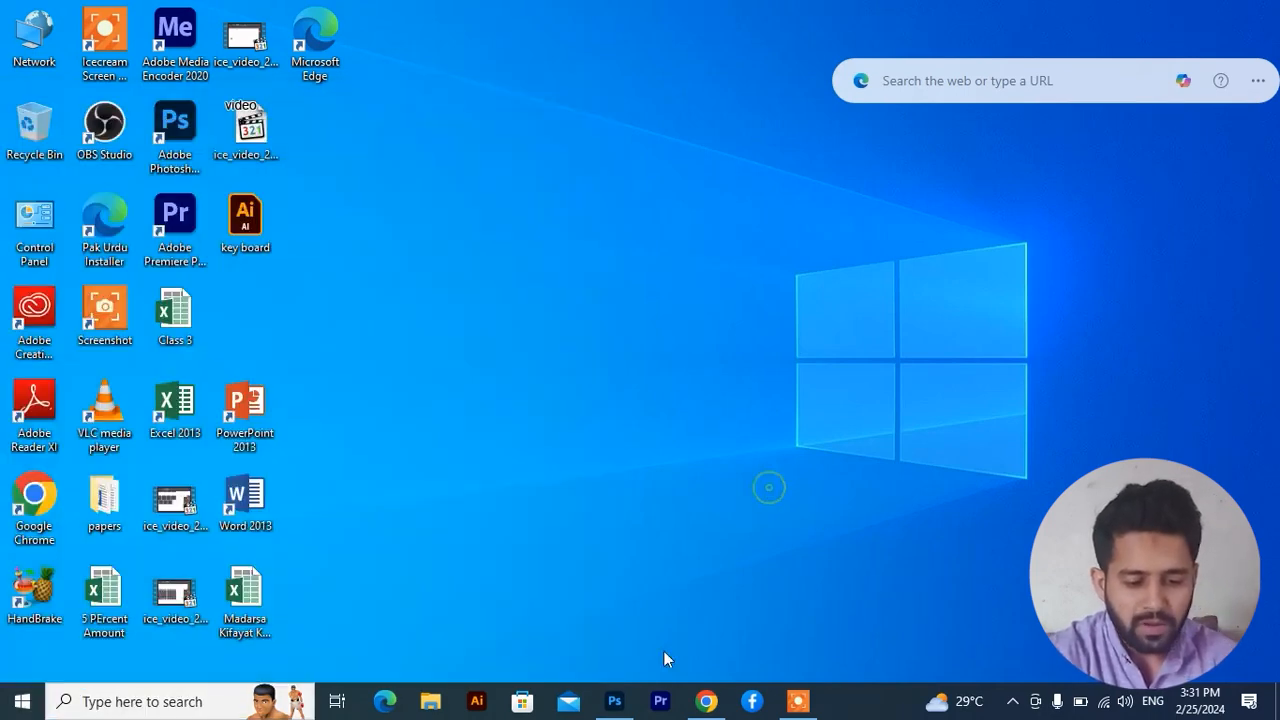
Switch to Adobe Photoshop 2021 and close the floating Layers and Properties panels over the home screen
left_click(620, 705)
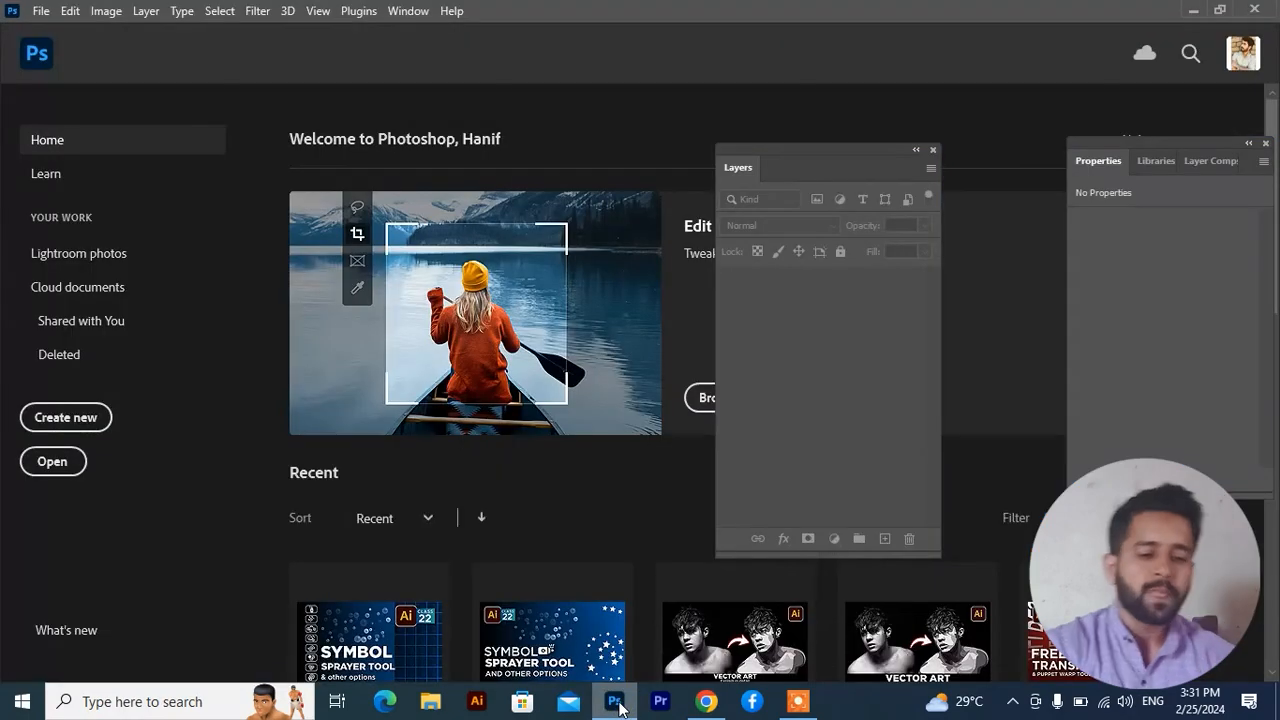
left_click(932, 151)
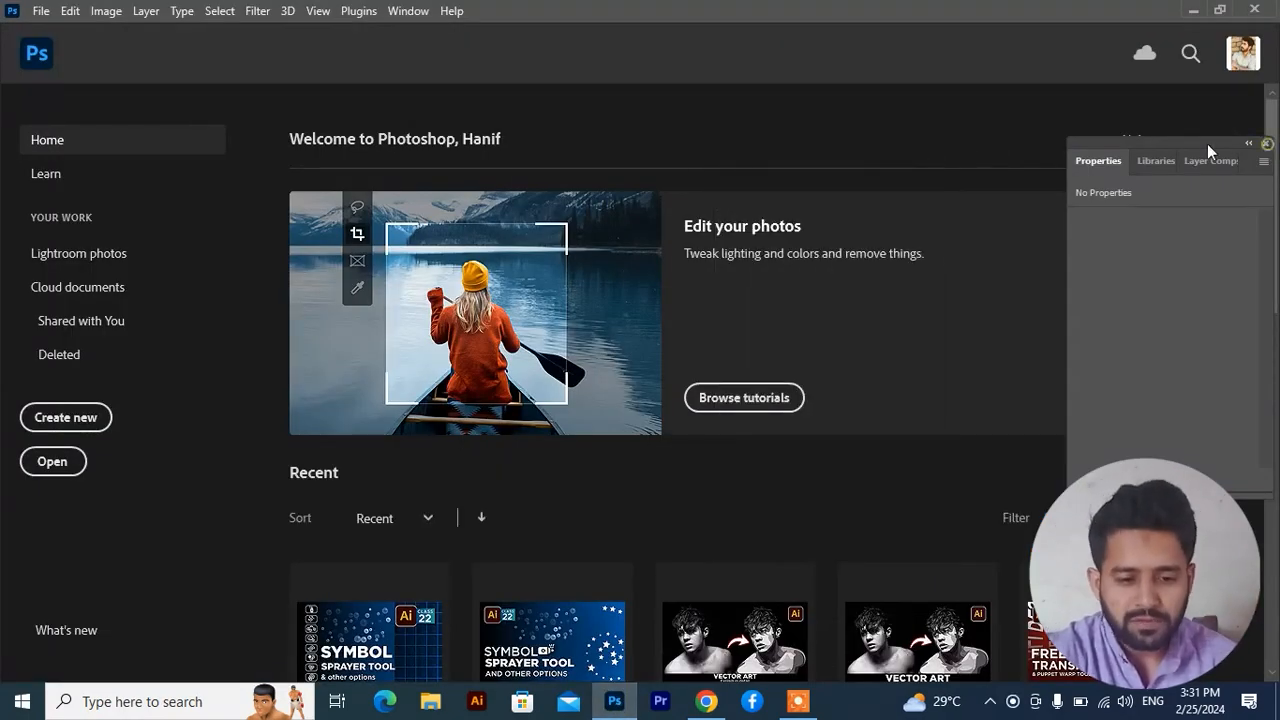
left_click(1266, 143)
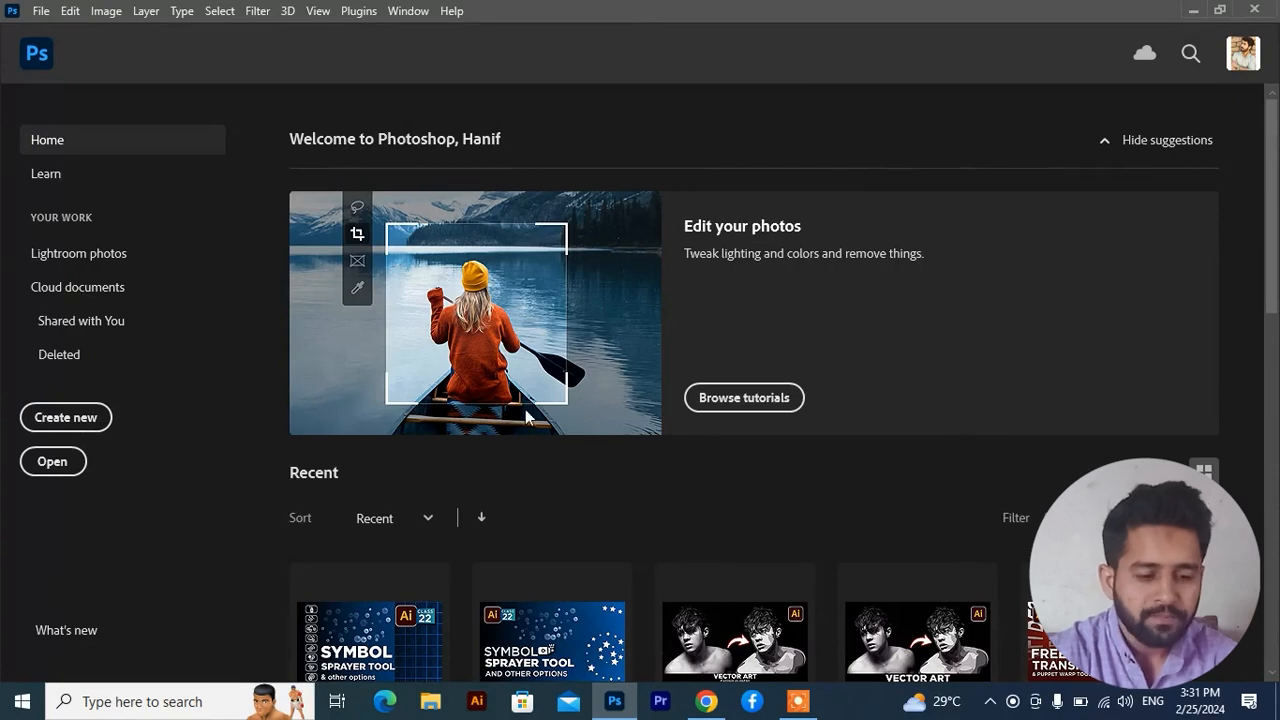
scroll(1046, 455, "down", 2)
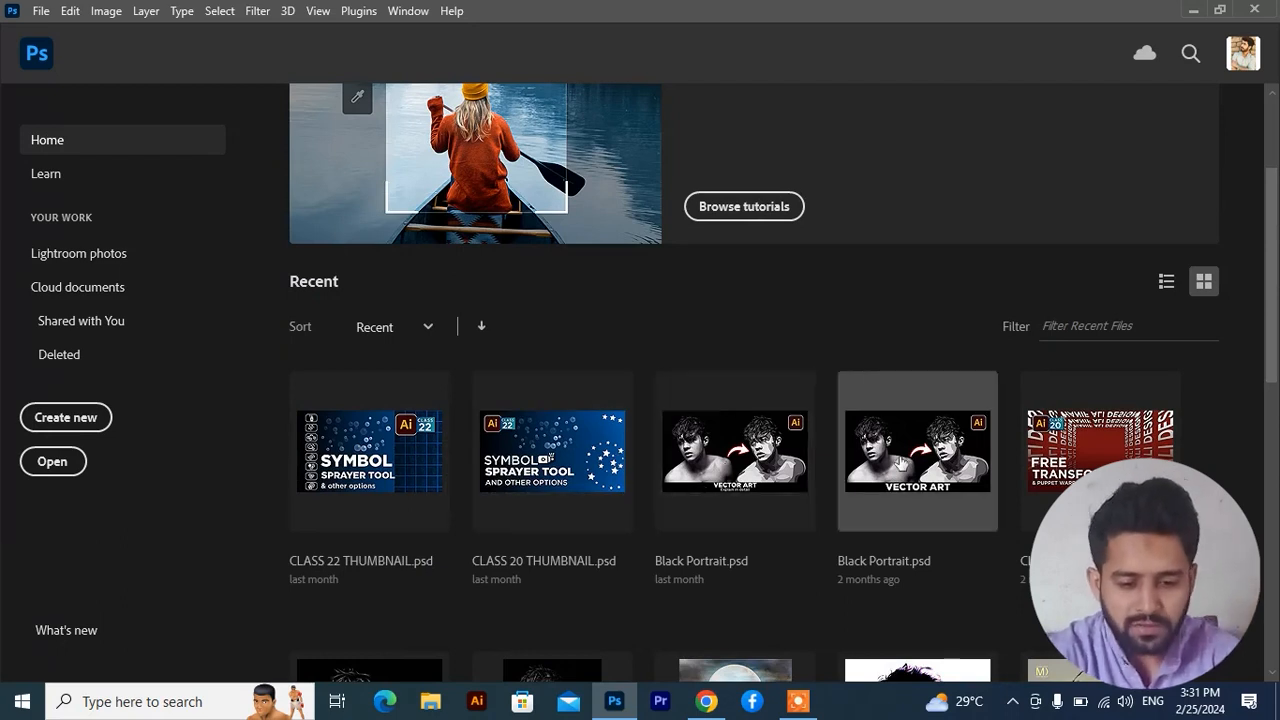
scroll(833, 464, "down", 1)
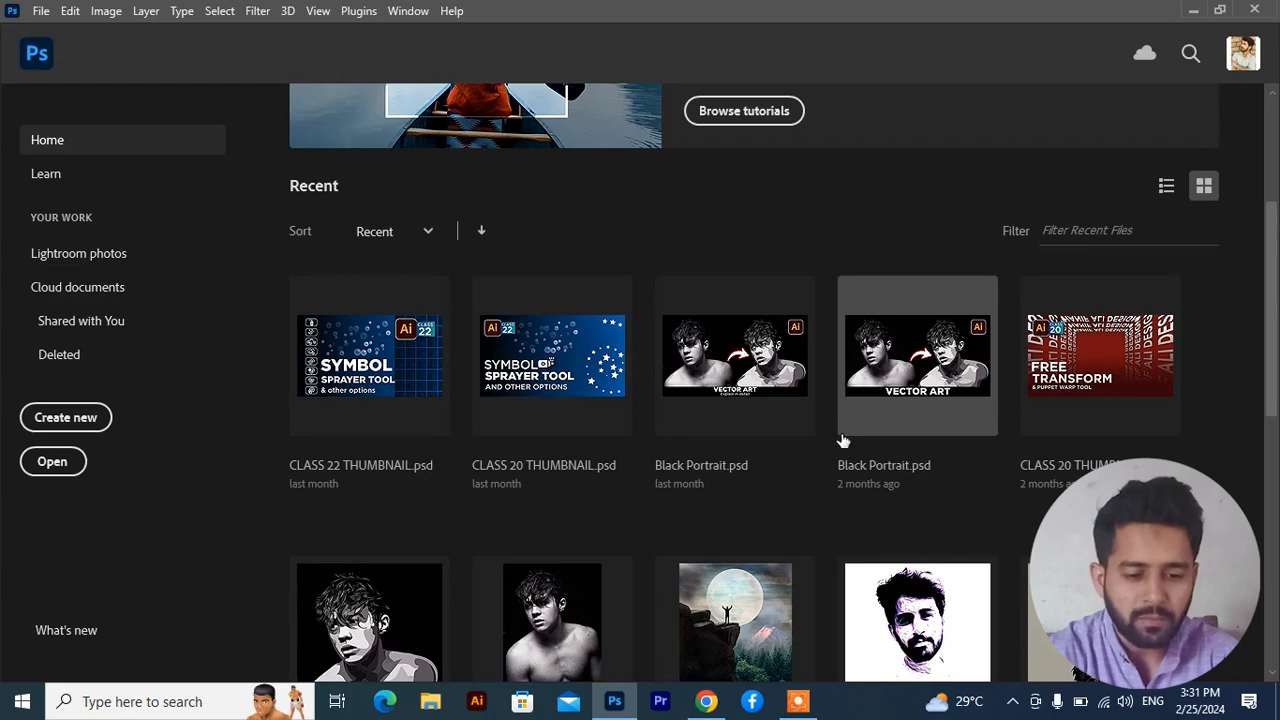
scroll(835, 451, "up", 2)
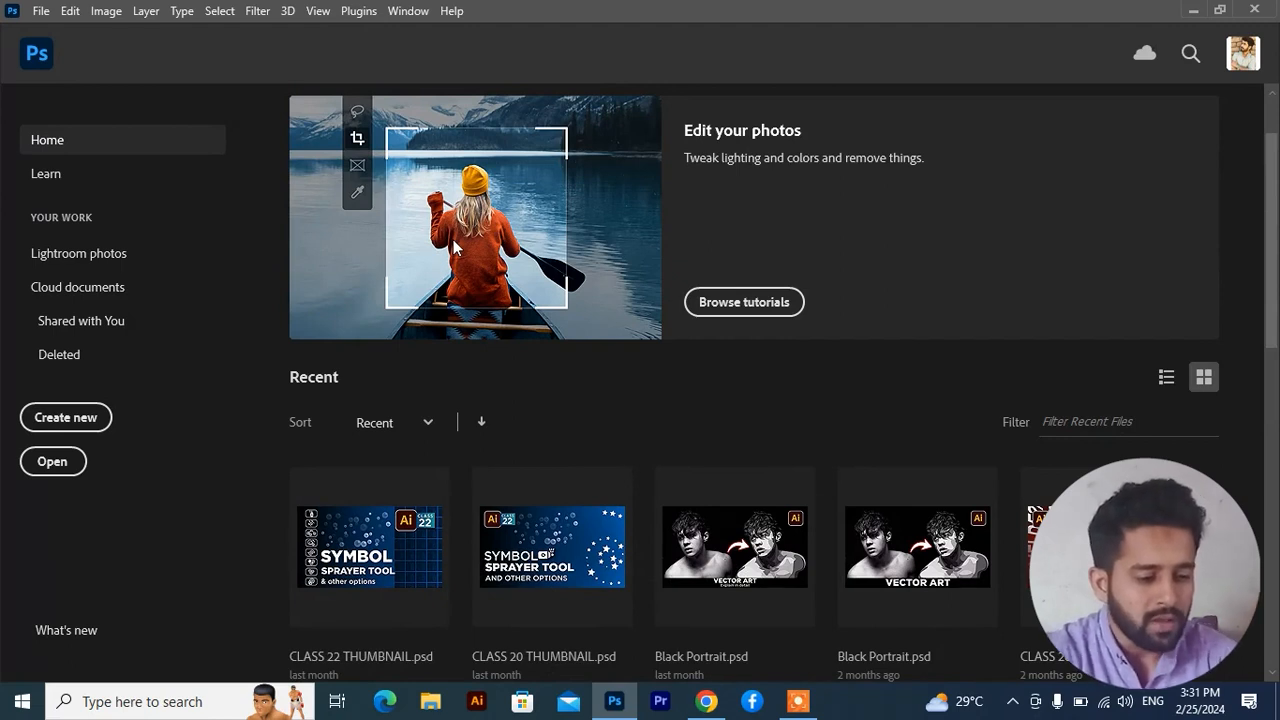
Start a new document and name it Class 1
left_click(66, 417)
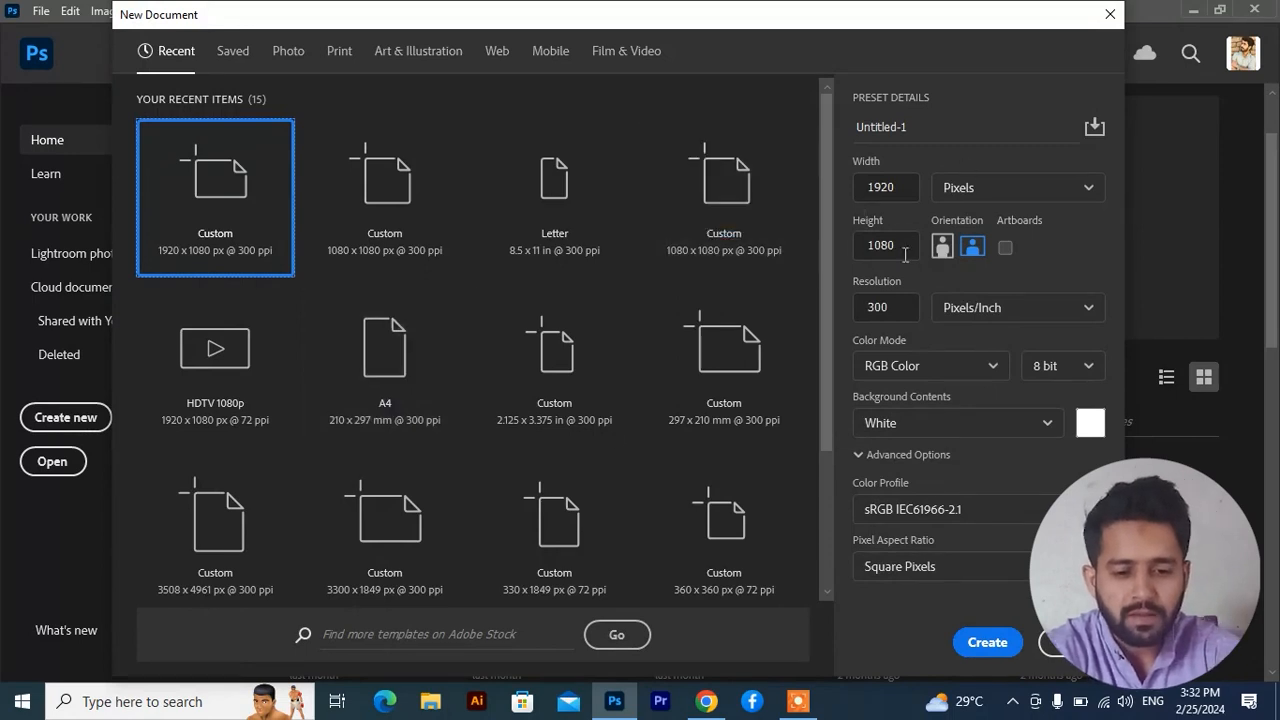
left_click_drag(900, 187, 848, 193)
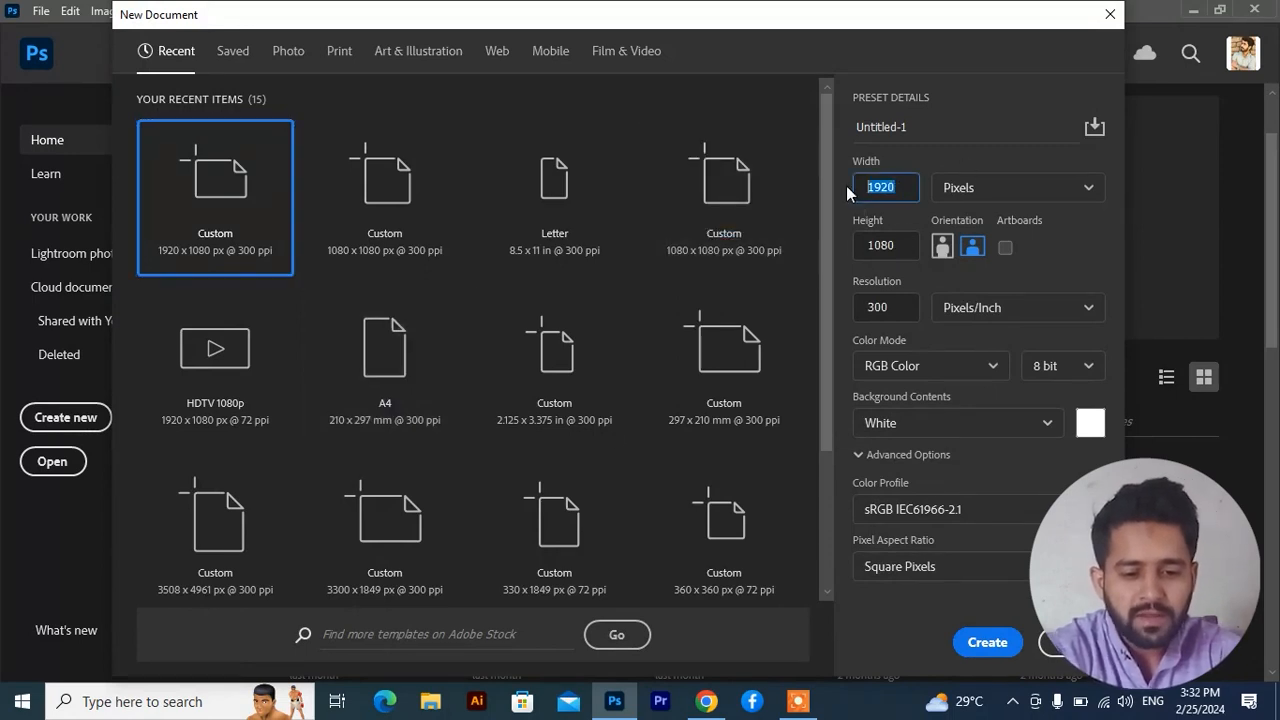
left_click_drag(886, 247, 840, 246)
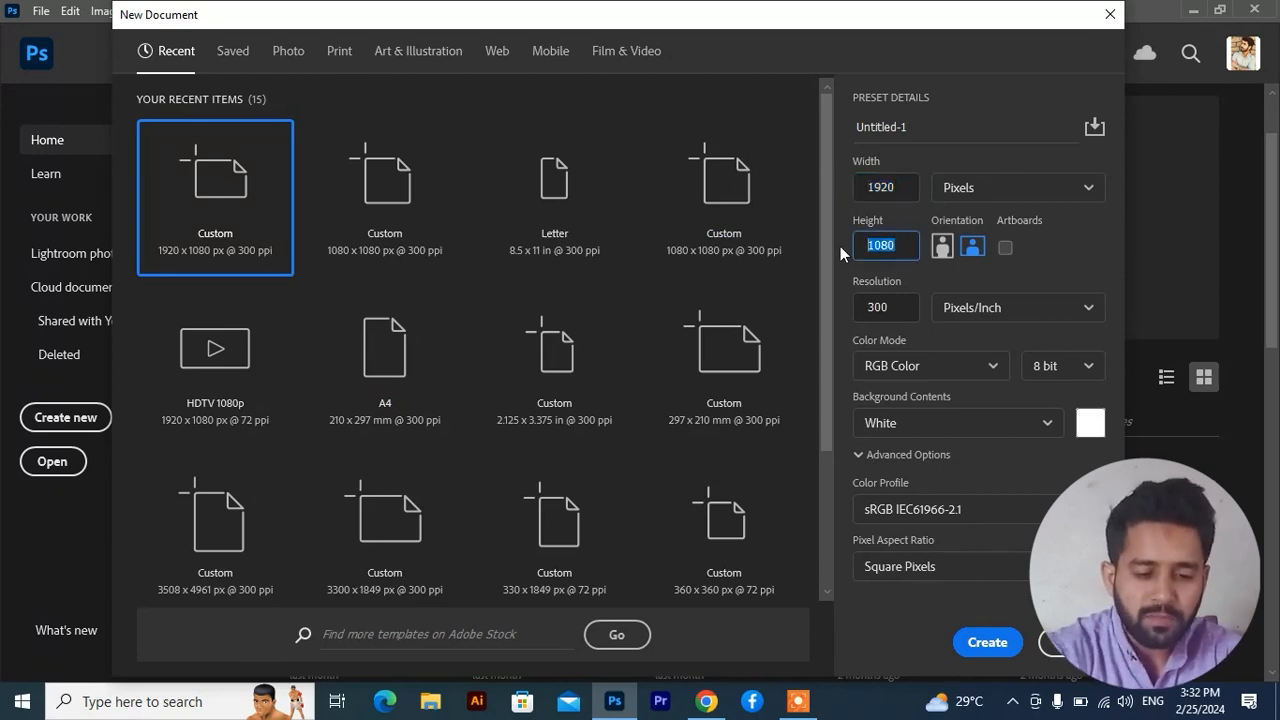
left_click(904, 187)
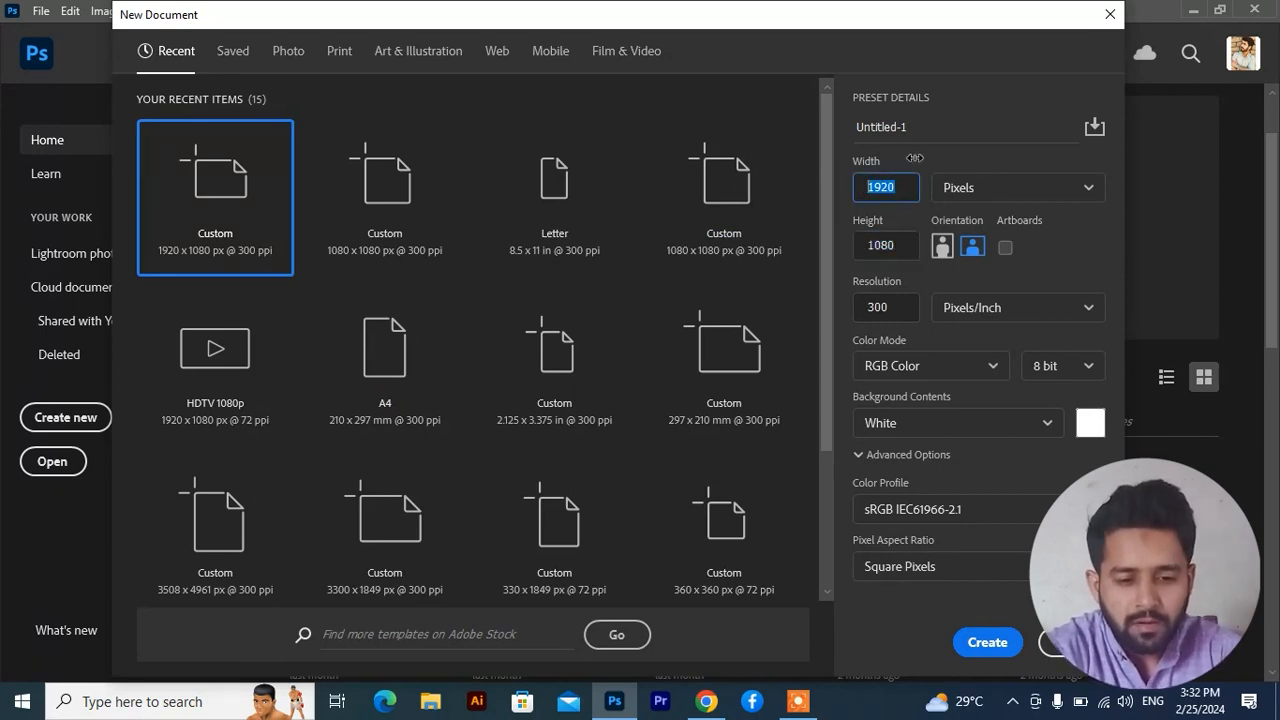
left_click(916, 126)
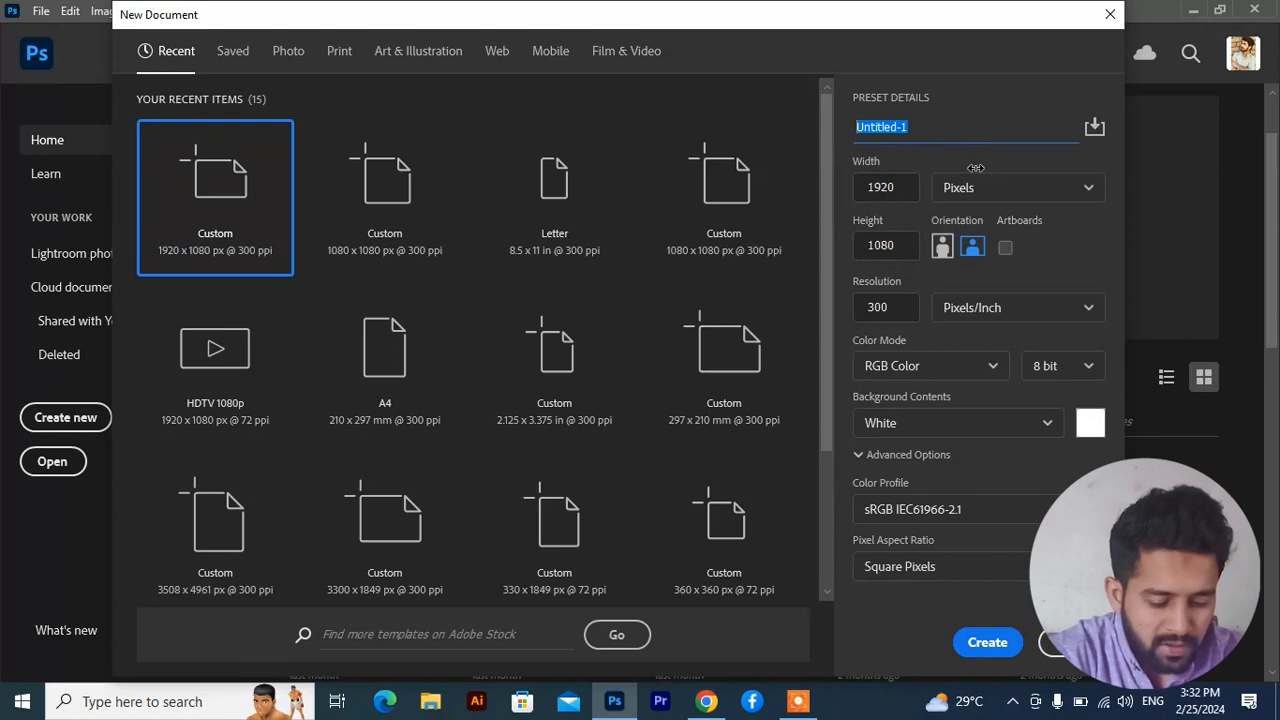
type("Class 1")
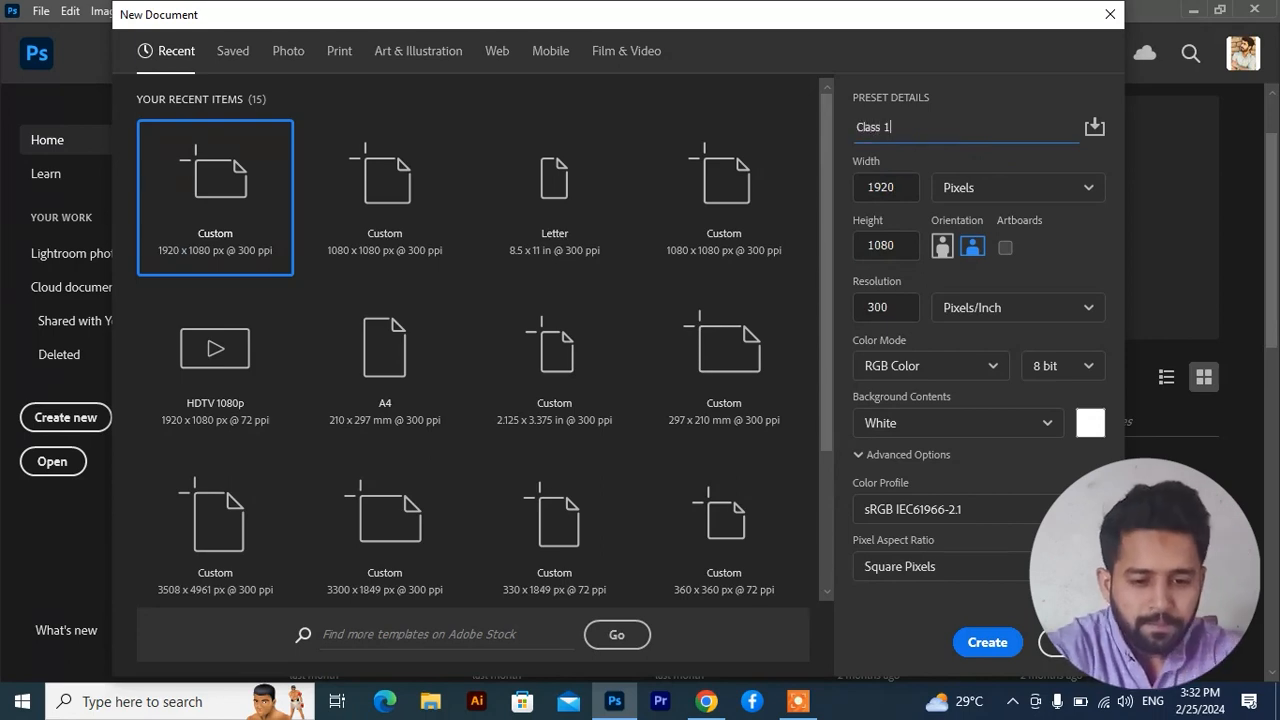
Choose Pixels as the document unit, RGB Color as the color mode and 8 bit as the color depth
left_click(1080, 196)
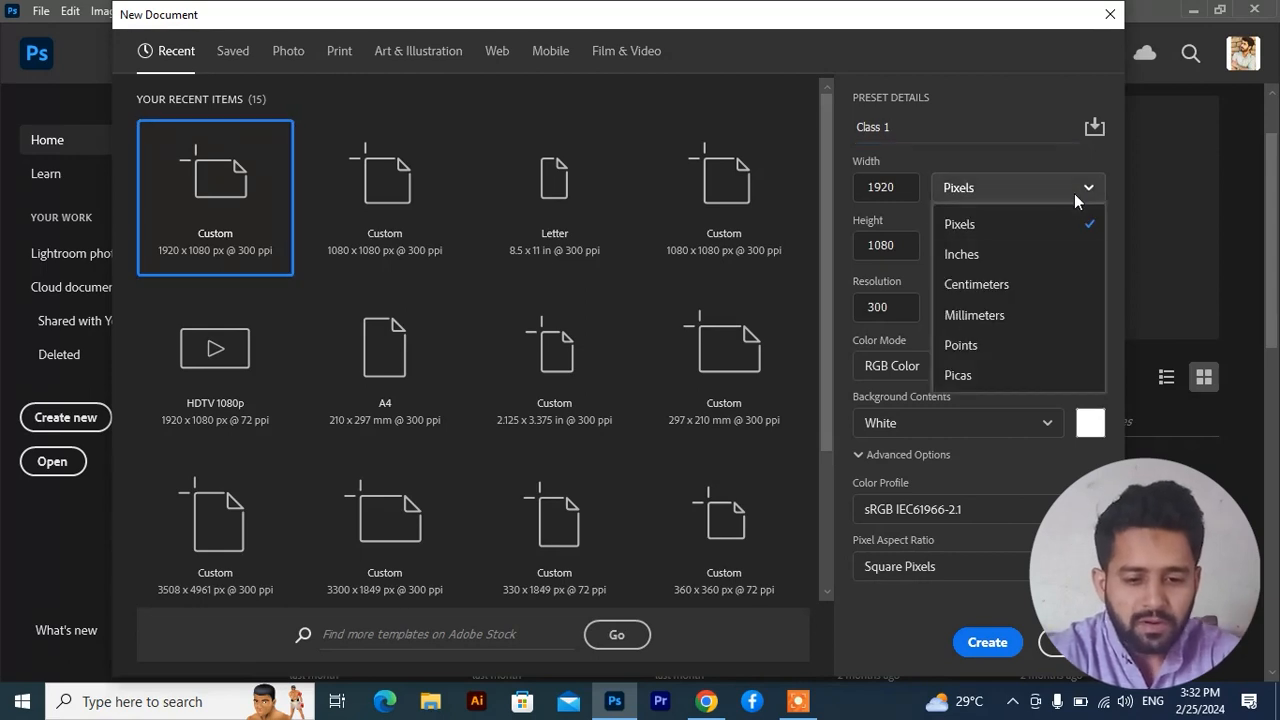
left_click(983, 228)
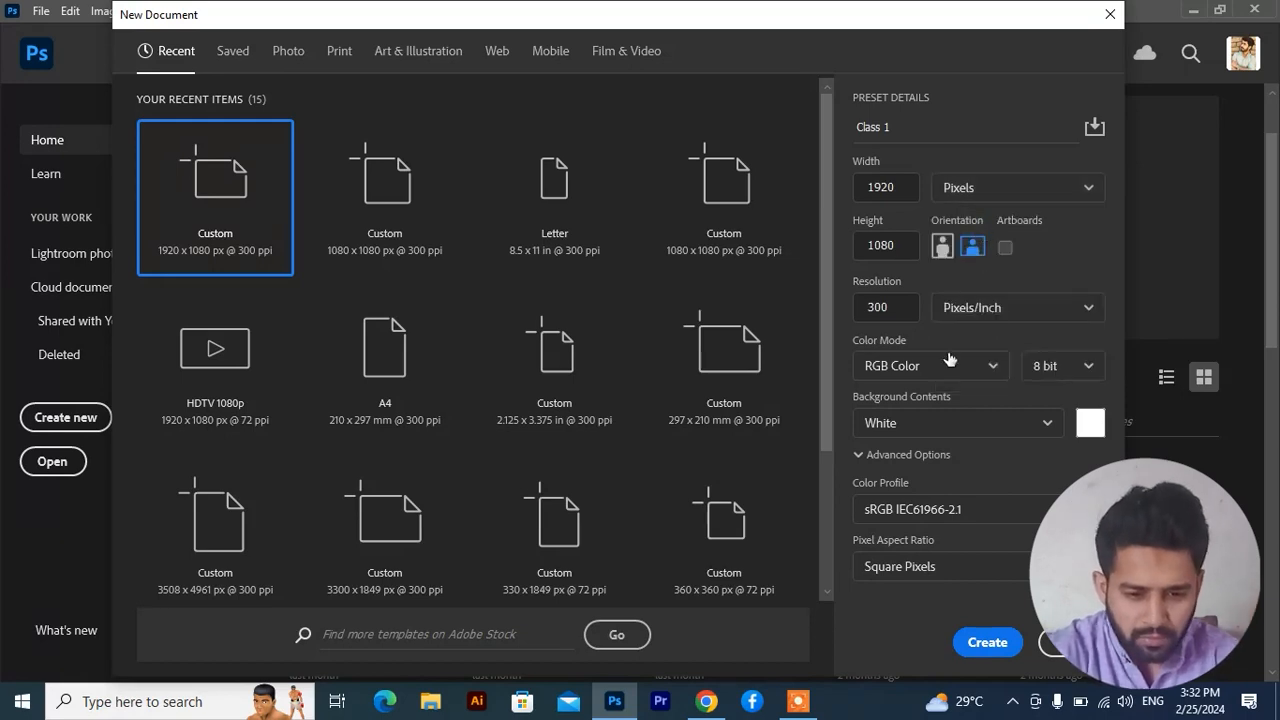
double_click(906, 308)
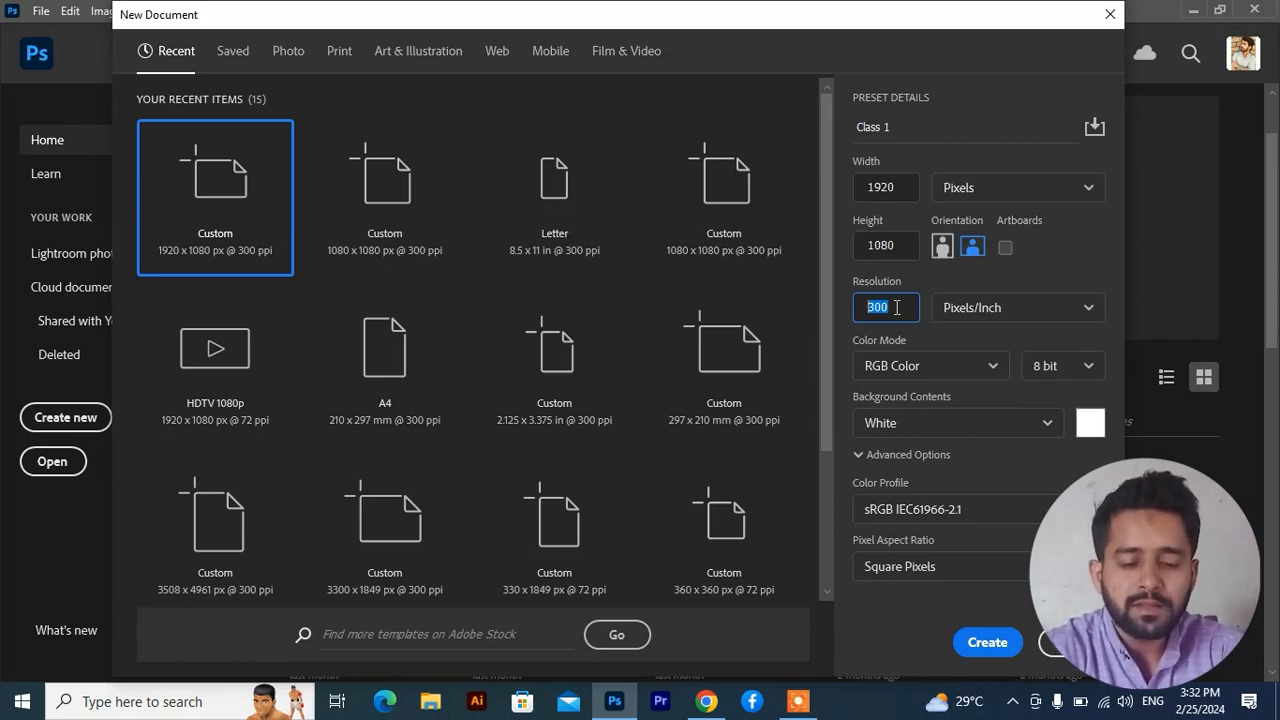
left_click(954, 368)
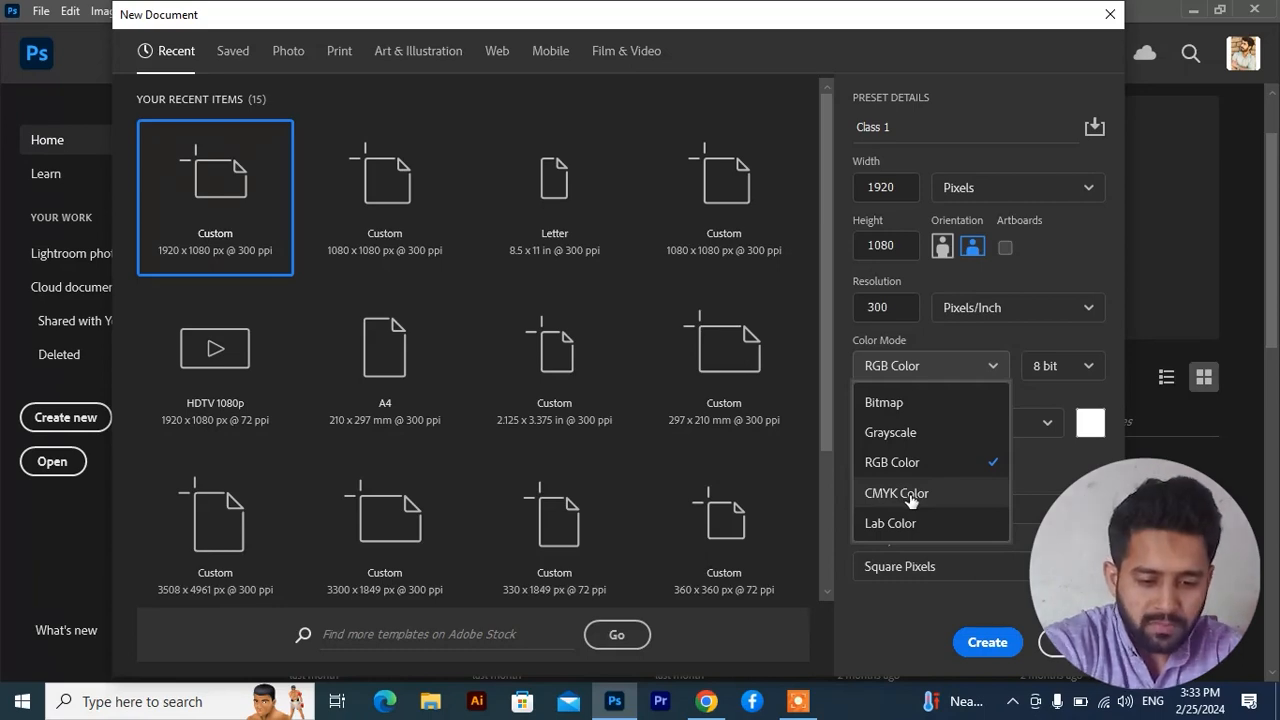
left_click(895, 462)
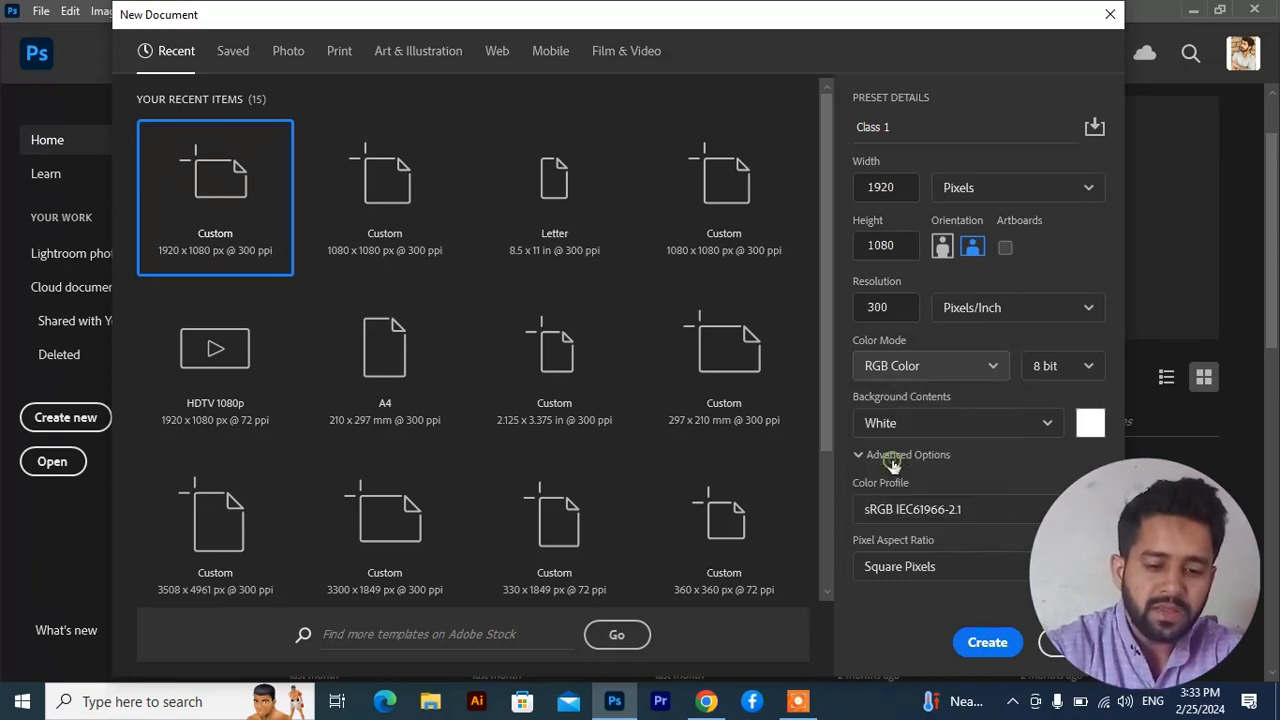
left_click(1082, 368)
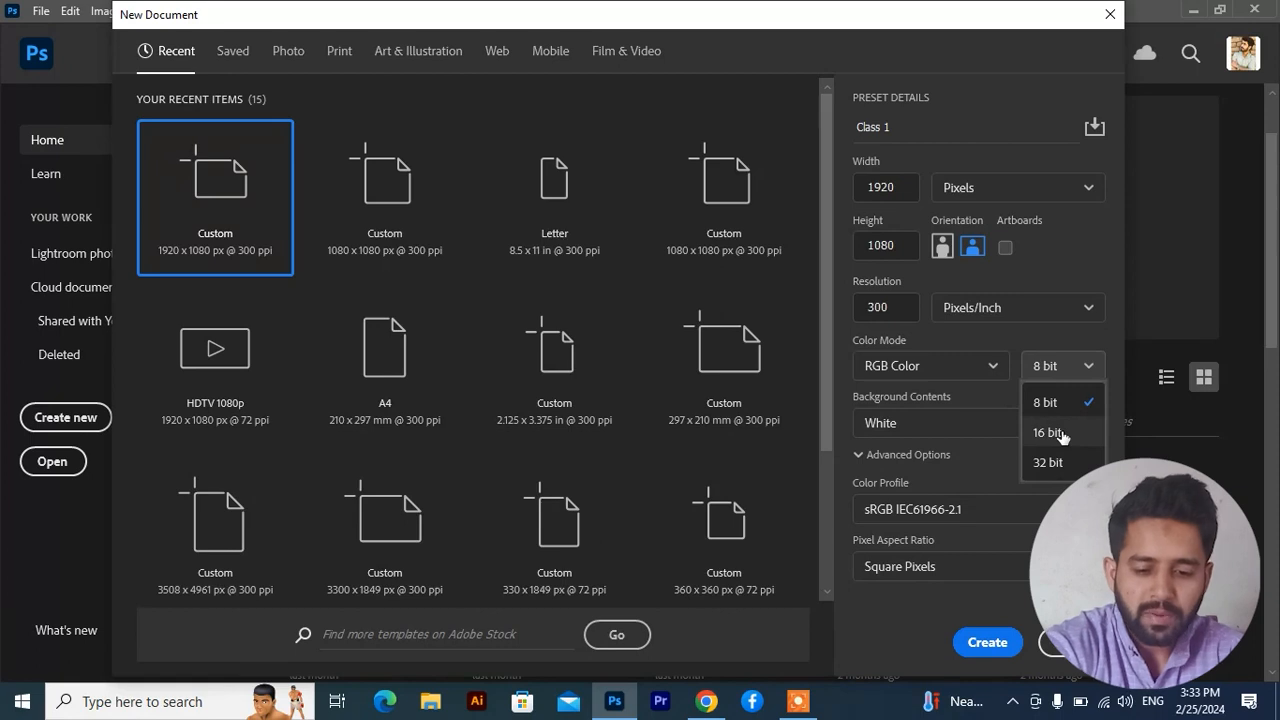
left_click(1063, 403)
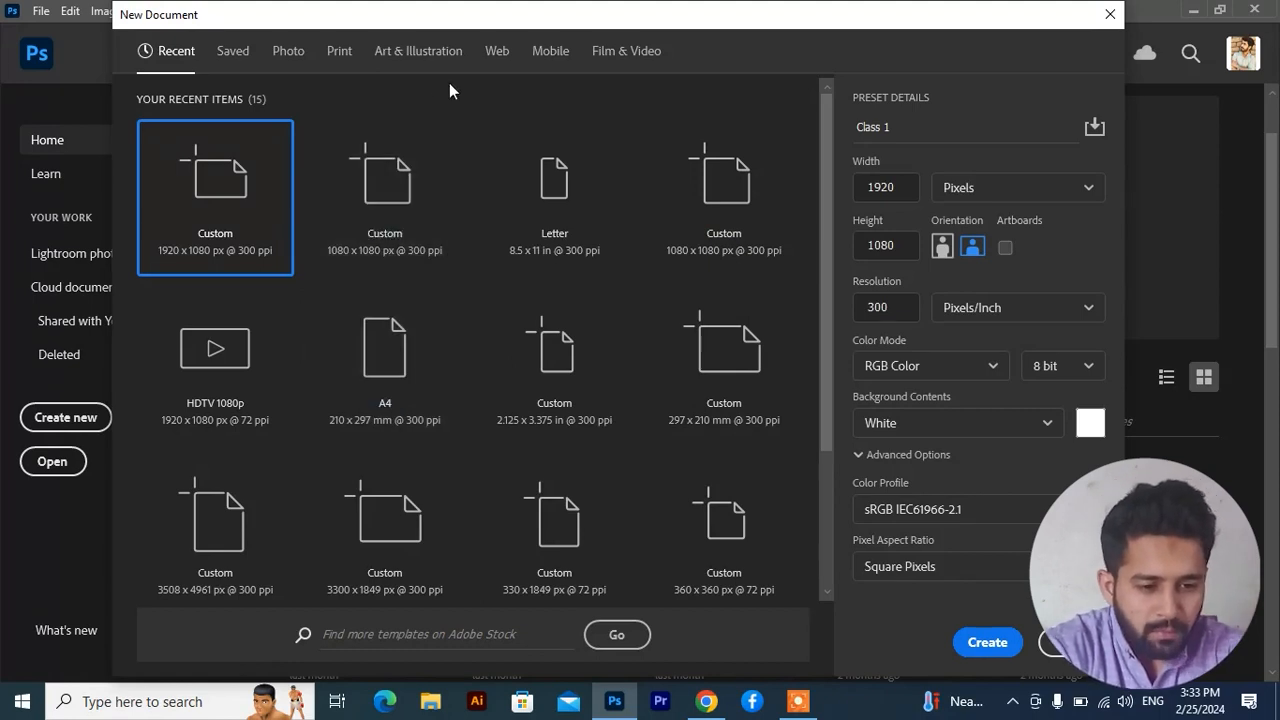
Browse the Mobile and Film & Video presets, and create the document from the A4 print preset
left_click(551, 55)
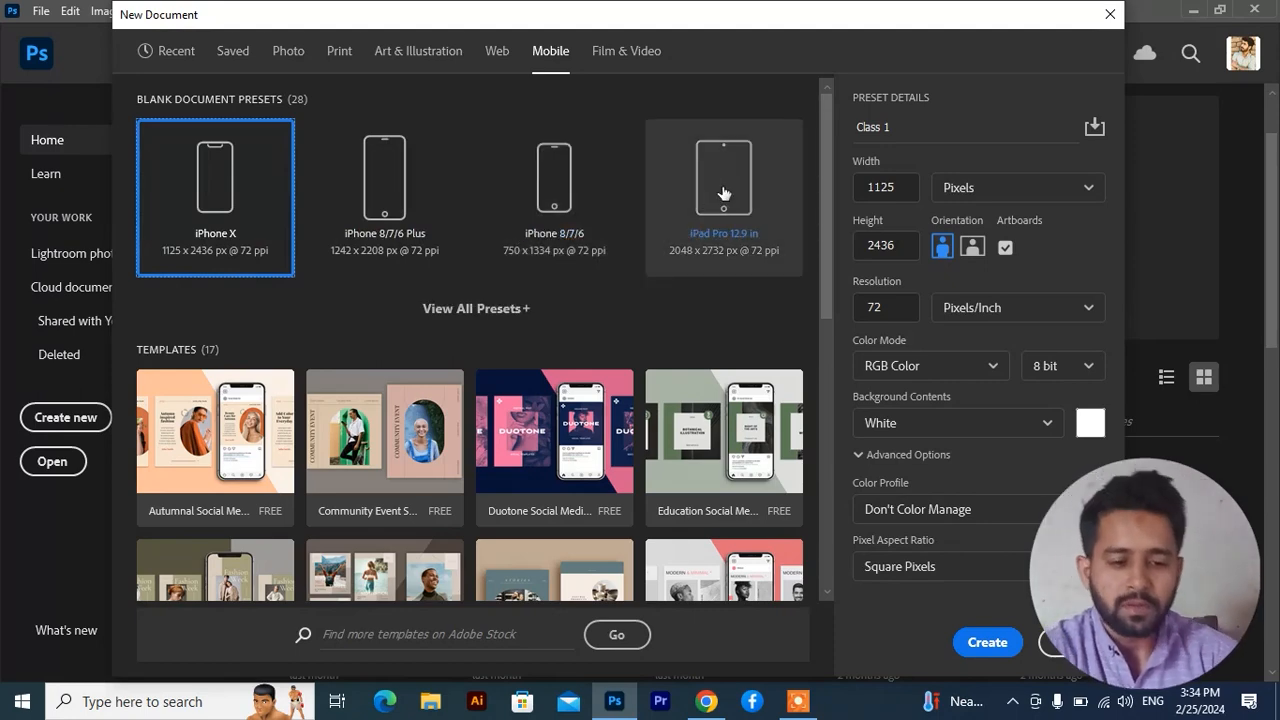
left_click(635, 66)
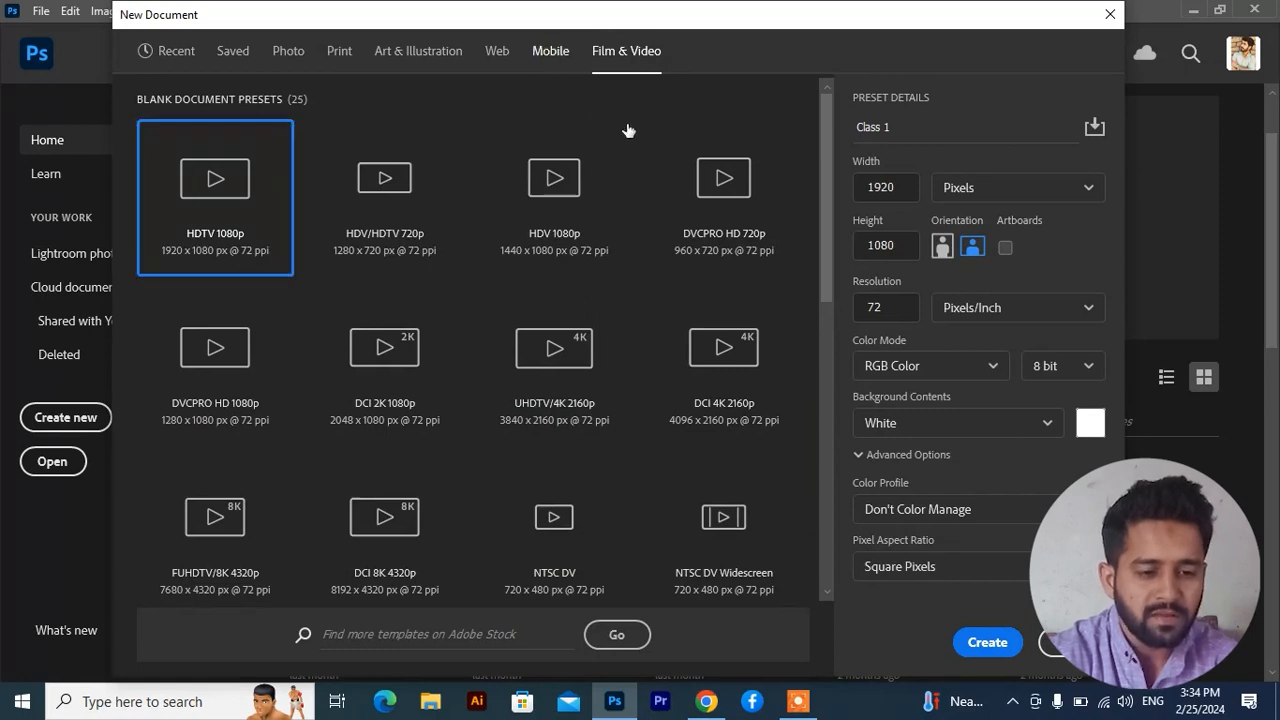
left_click(553, 56)
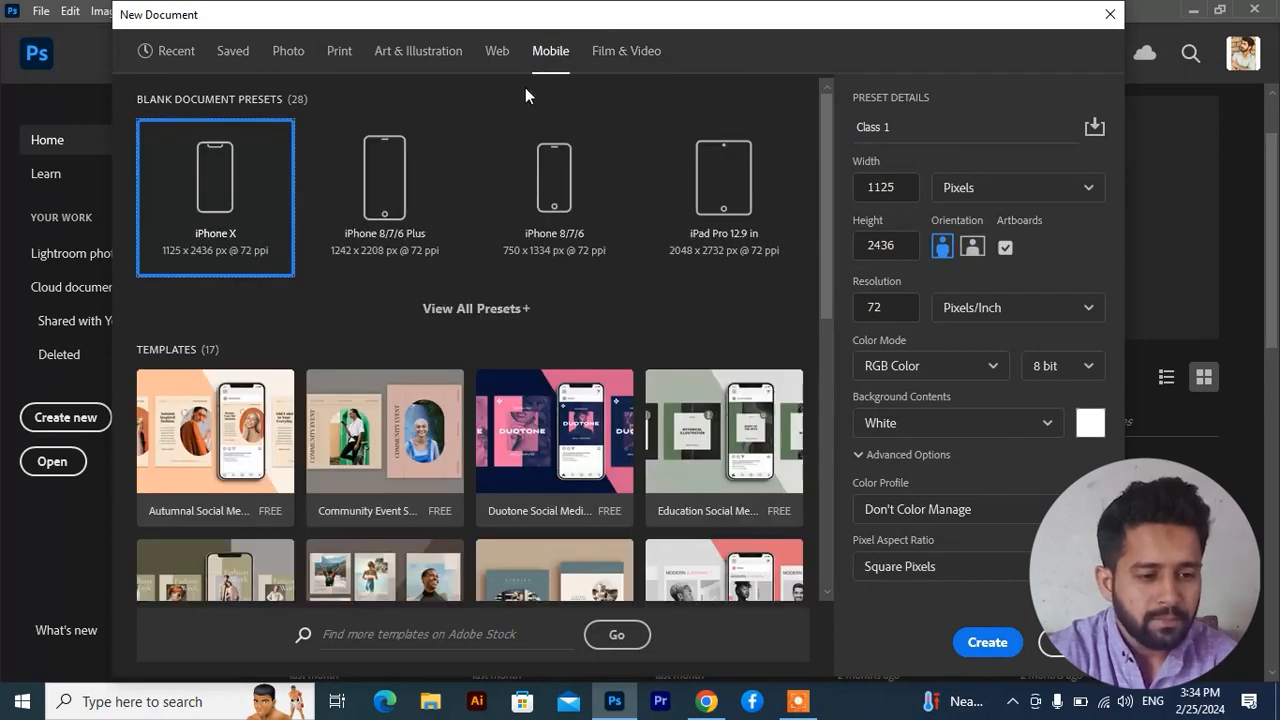
left_click(341, 57)
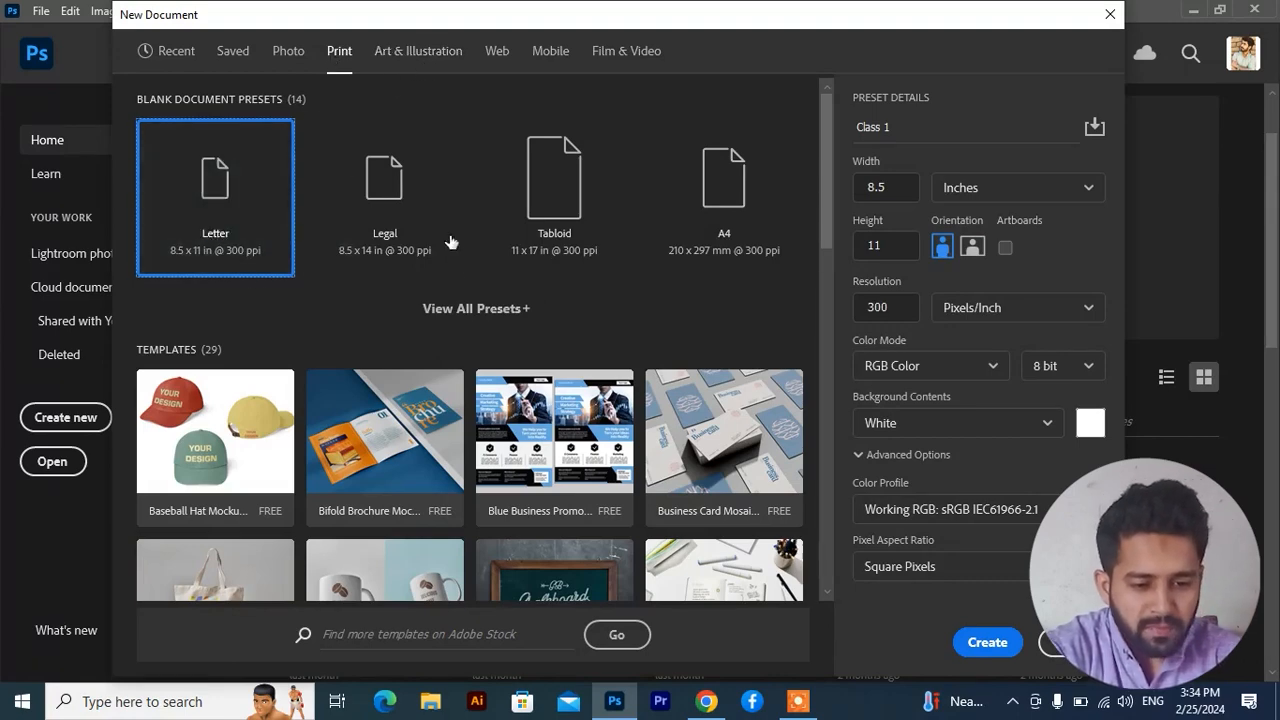
left_click(745, 200)
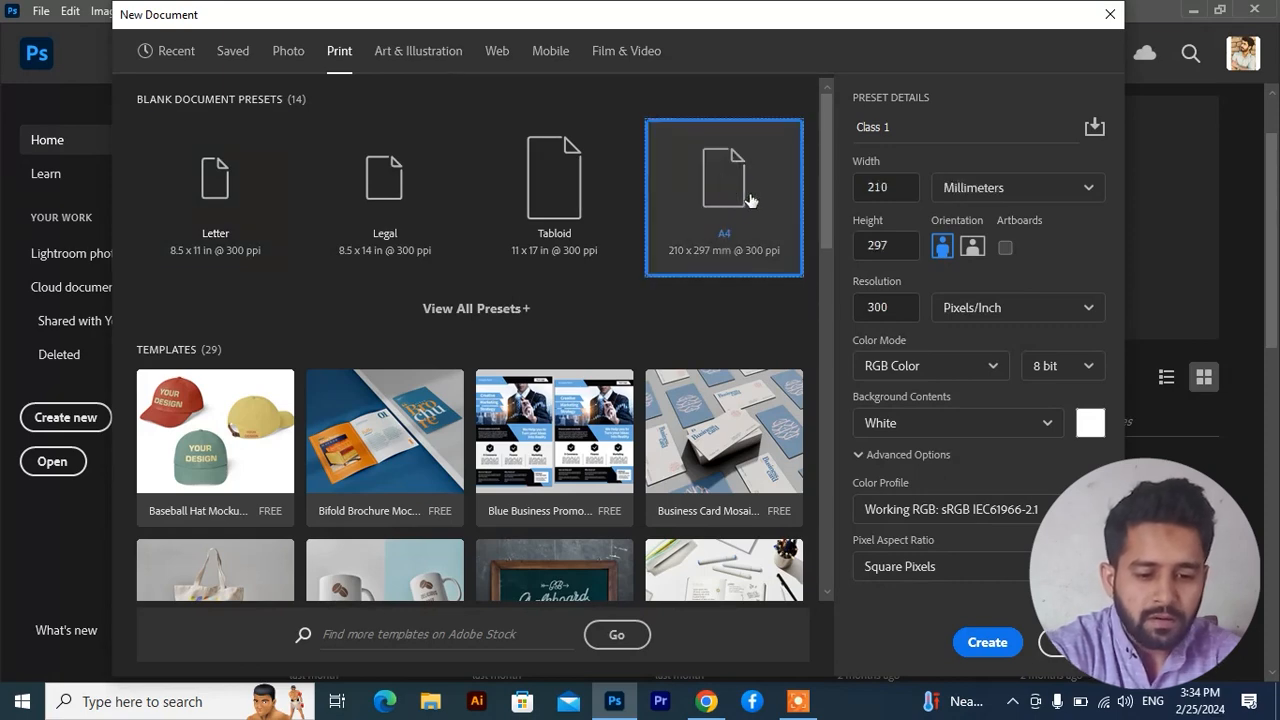
left_click(988, 643)
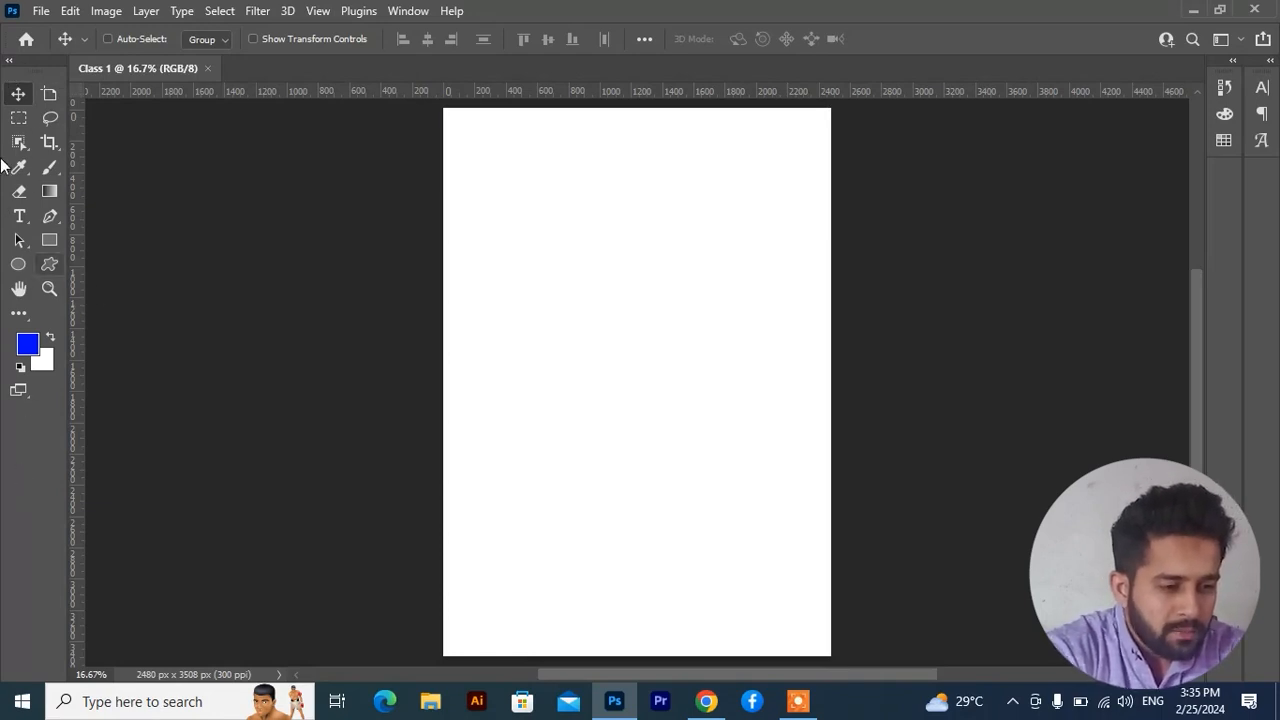
Switch the toolbar between one and two columns, undock it beside the canvas, and close it
left_click(9, 63)
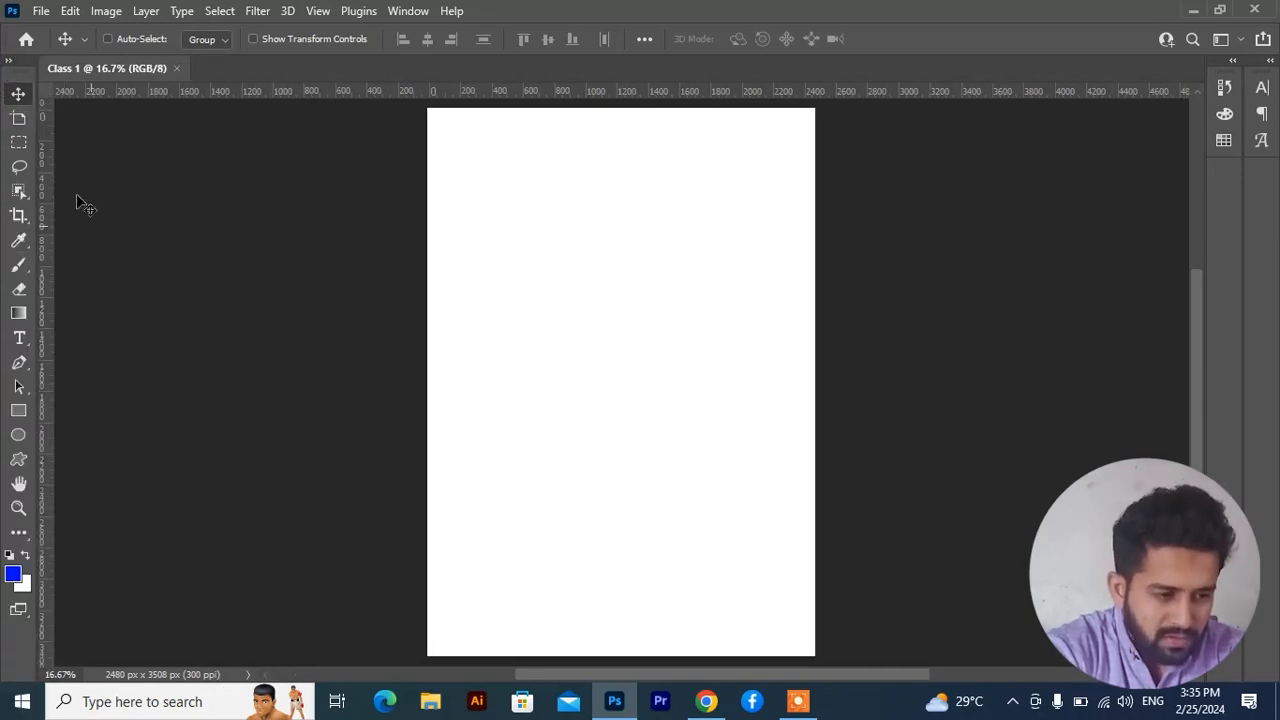
left_click(9, 63)
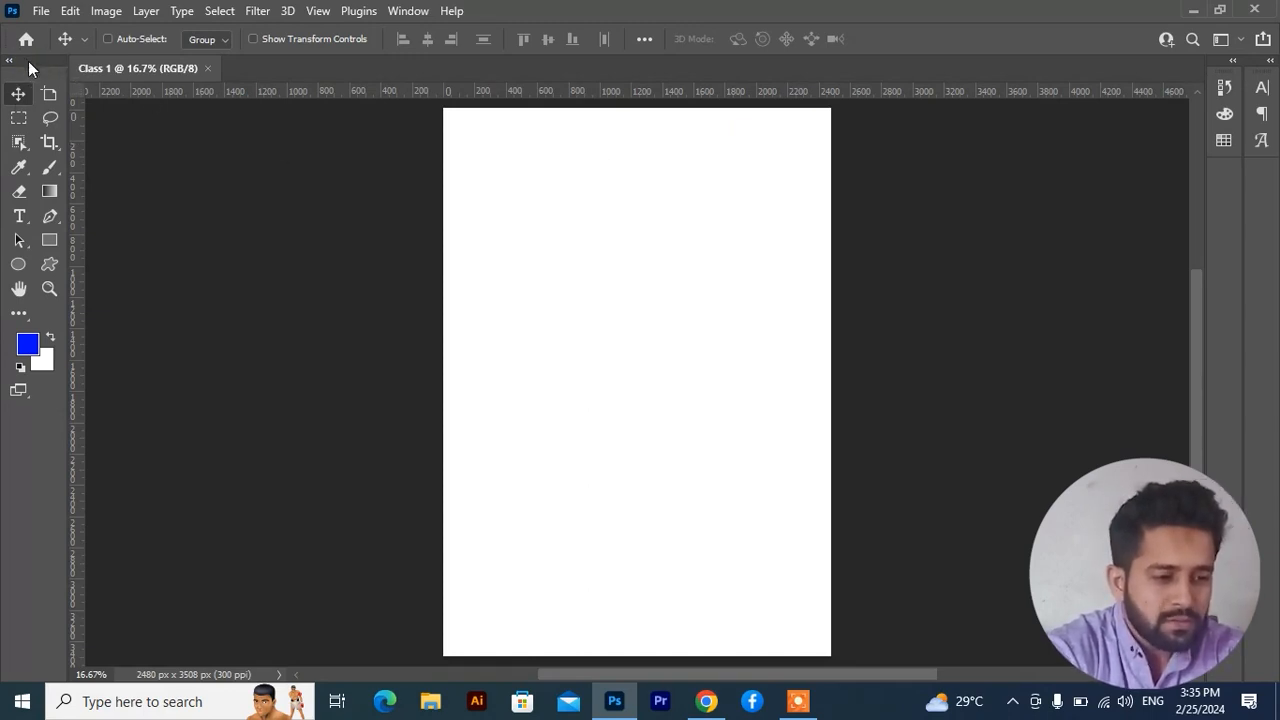
left_click_drag(28, 61, 378, 95)
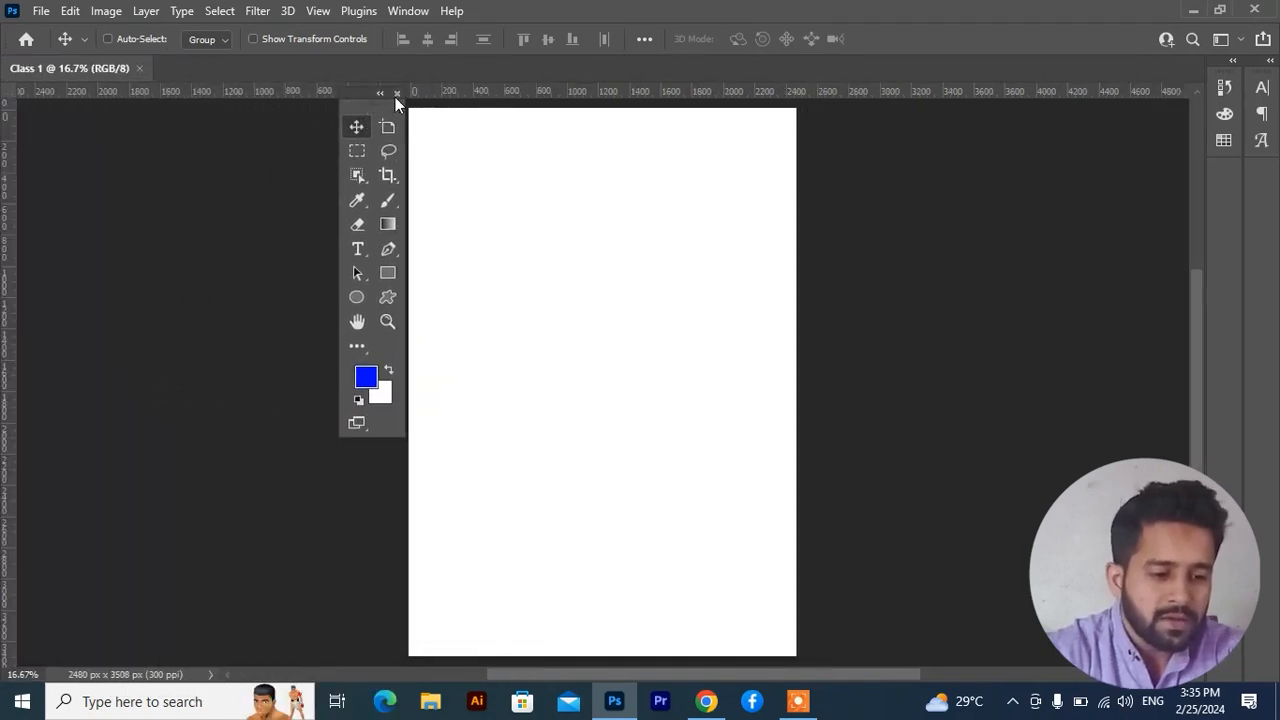
left_click(398, 93)
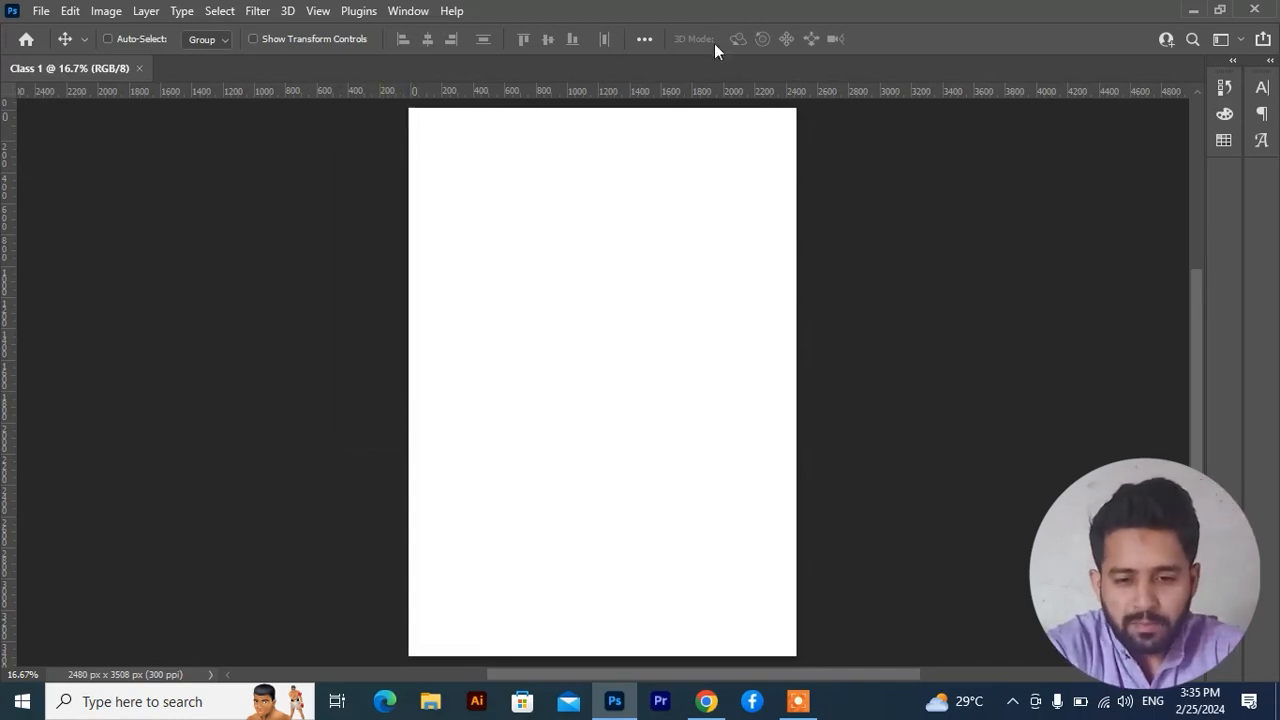
Expand and collapse the Color panel group, then float the collapsed panel dock over the workspace and close it
left_click(1232, 66)
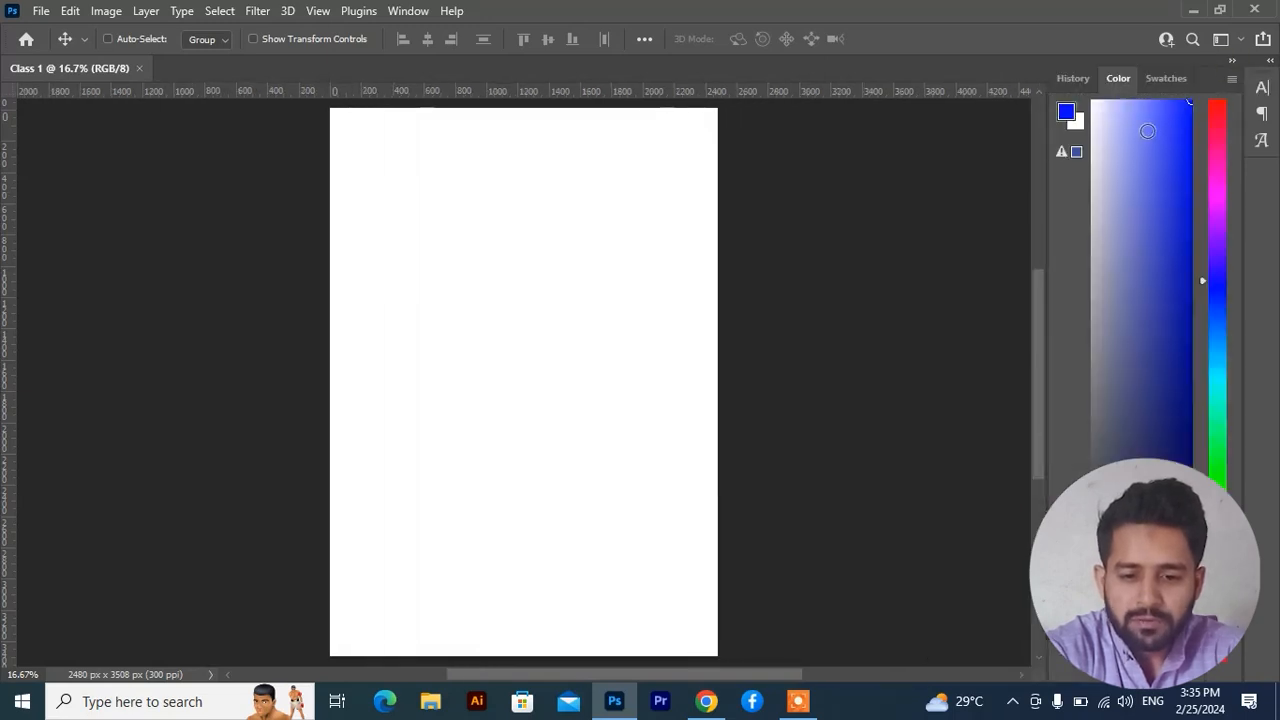
left_click(1235, 66)
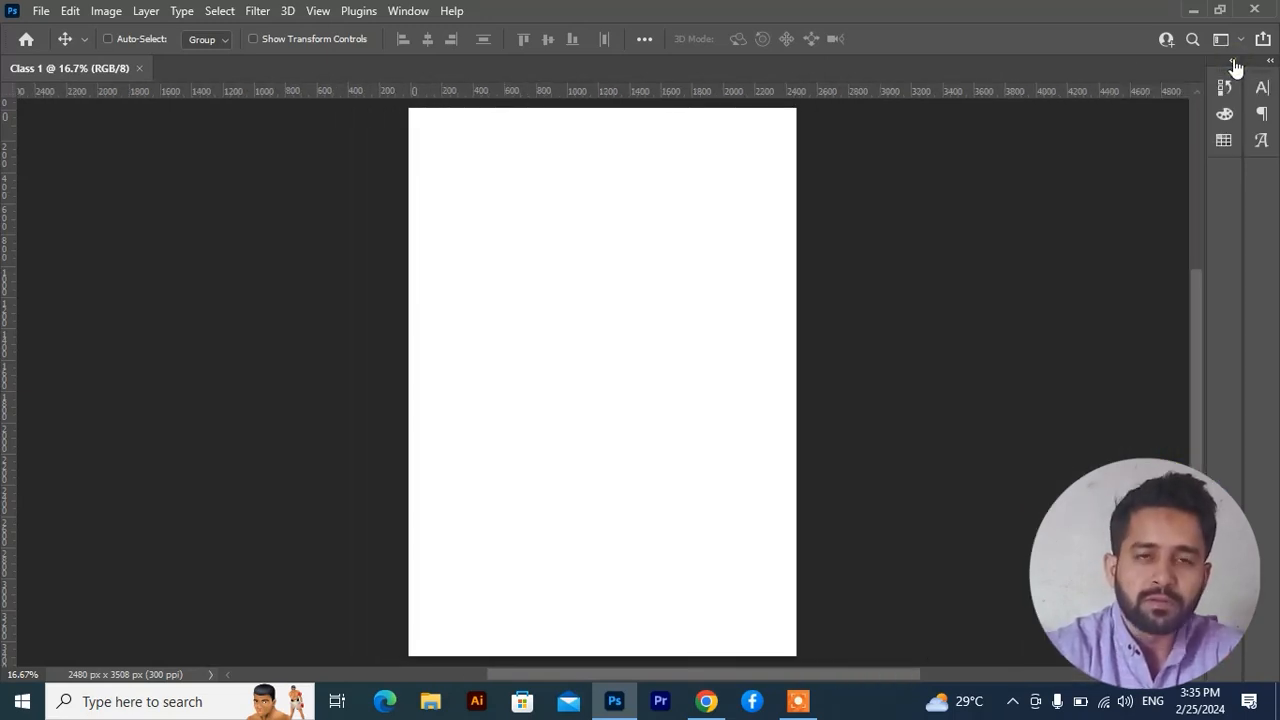
left_click_drag(1236, 66, 914, 117)
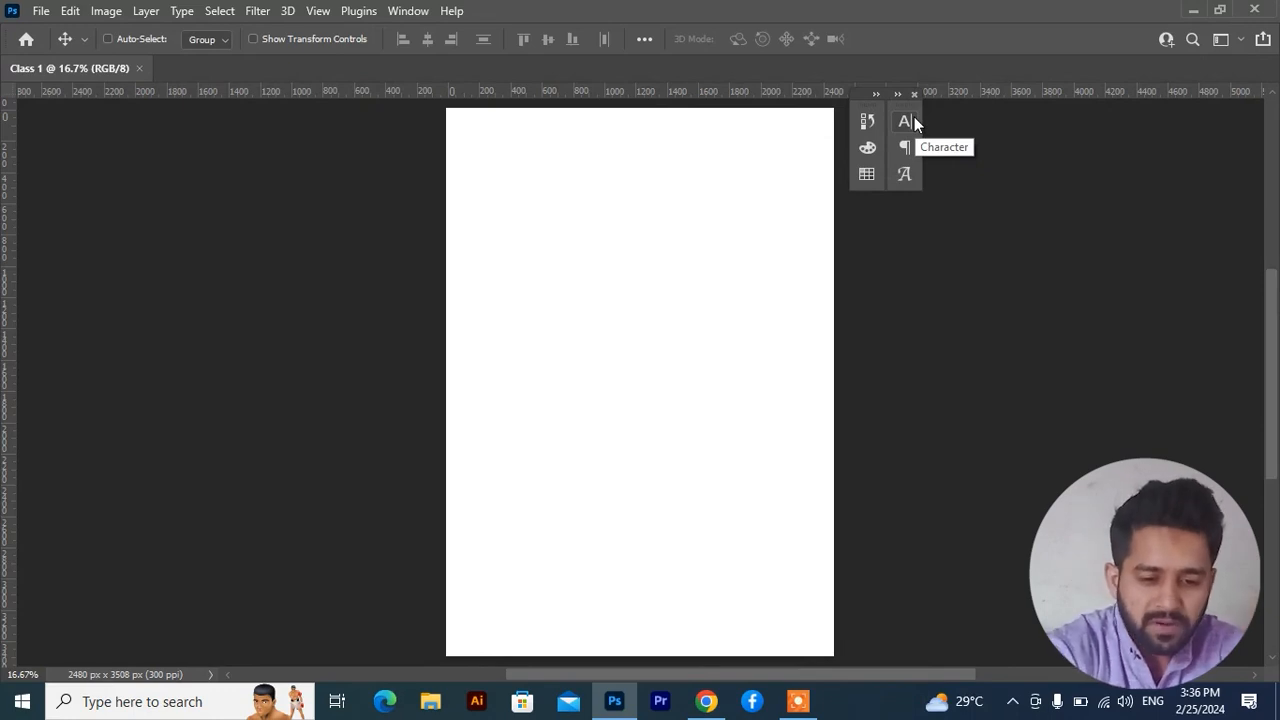
left_click(914, 94)
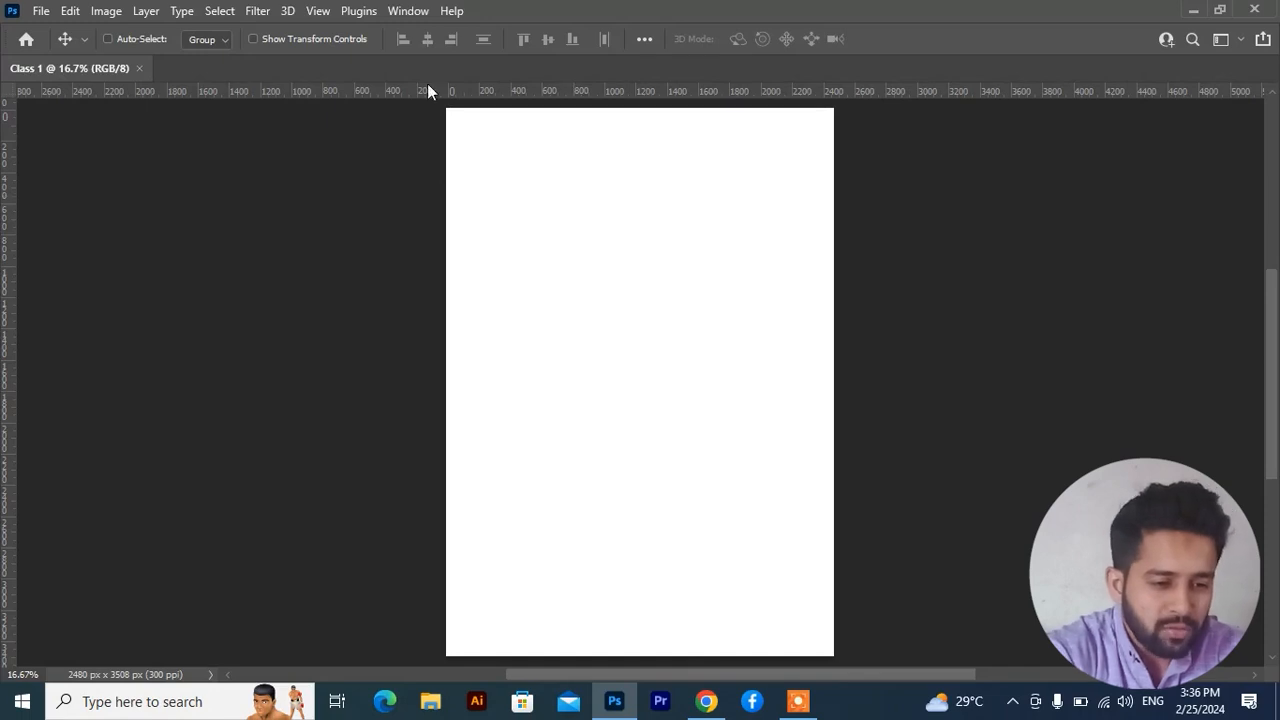
Reset the Graphic and Web workspace to restore the toolbar and panels
left_click(418, 14)
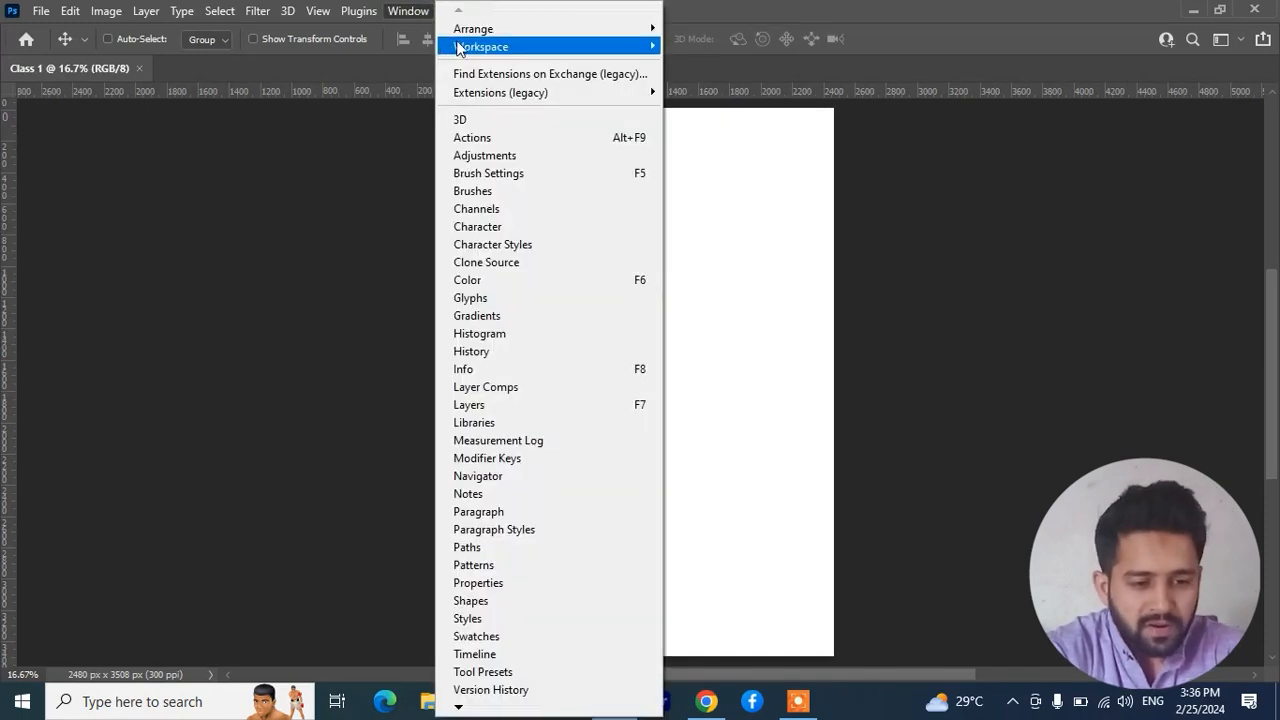
mouse_move(560, 48)
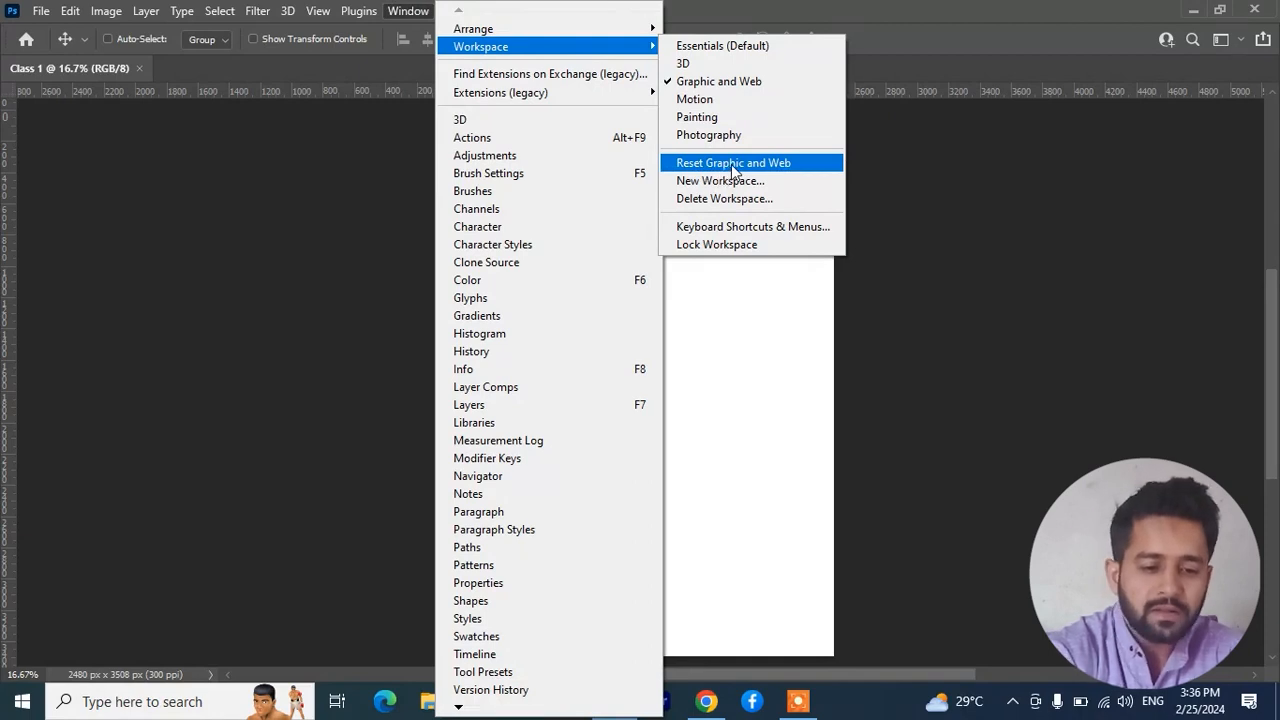
left_click(731, 165)
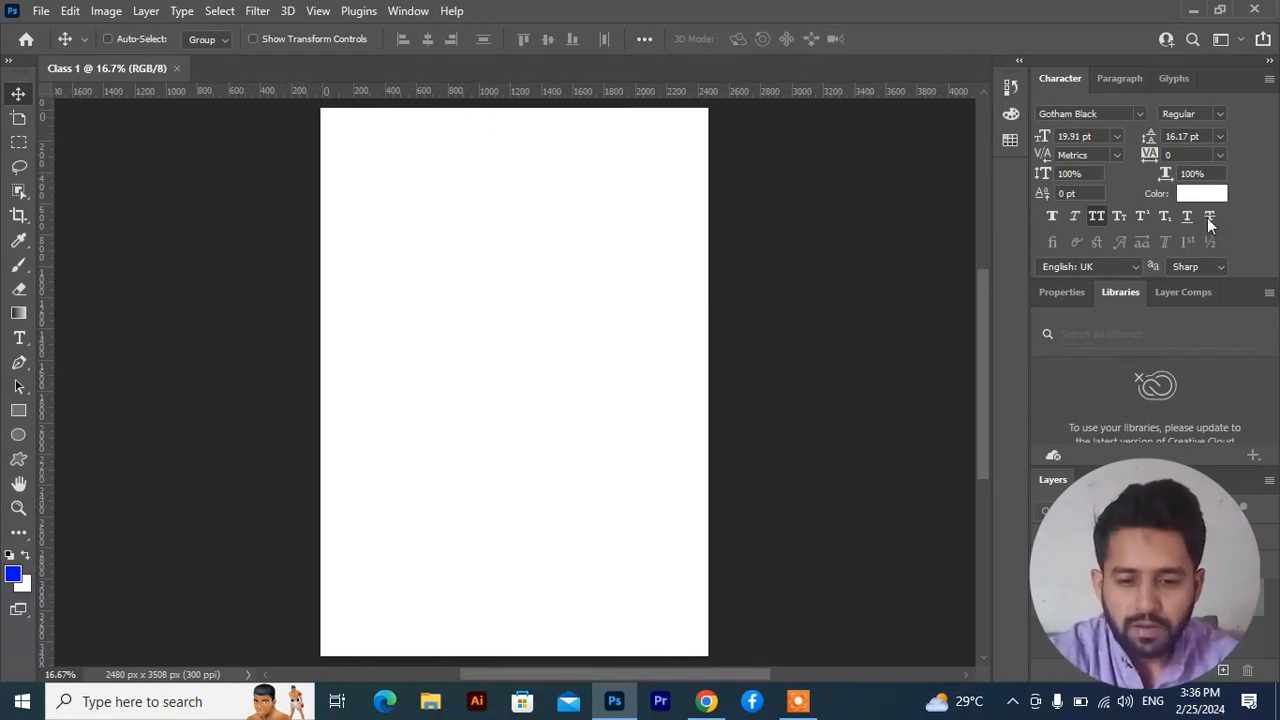
Collapse the Character, Libraries and Layers panel dock to icons and show the toolbar in two columns
left_click(1270, 64)
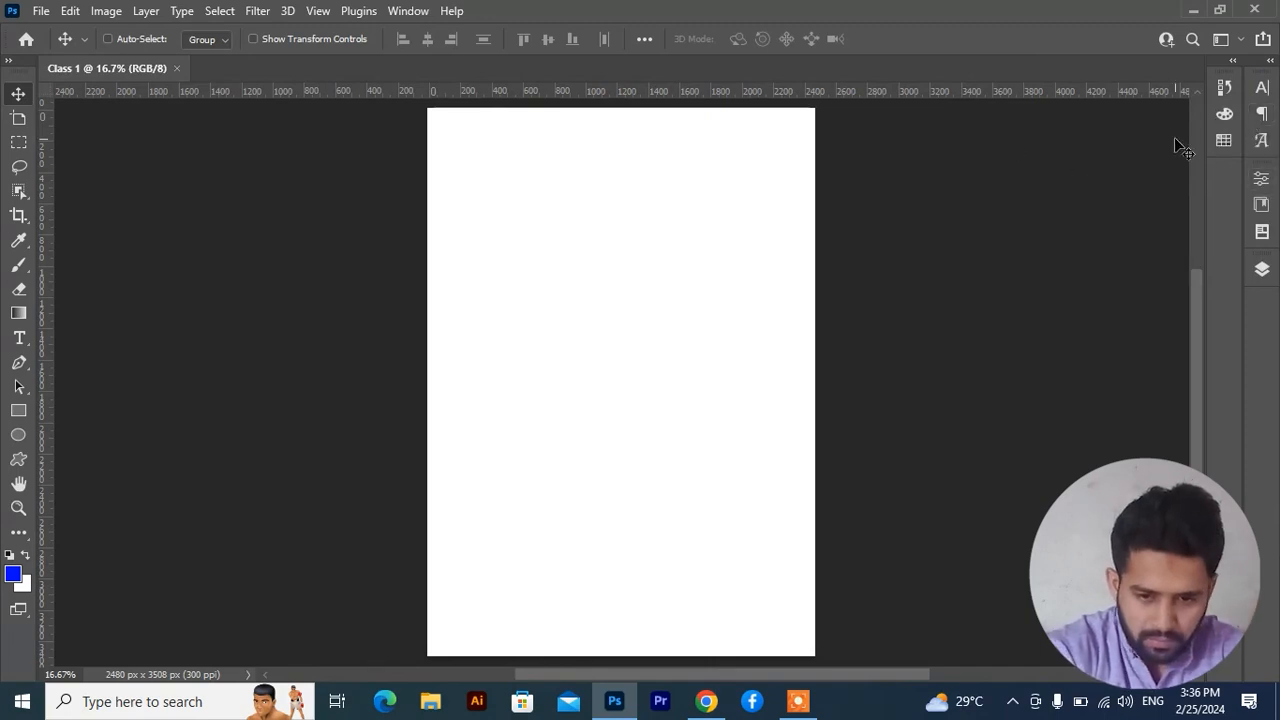
left_click(1270, 62)
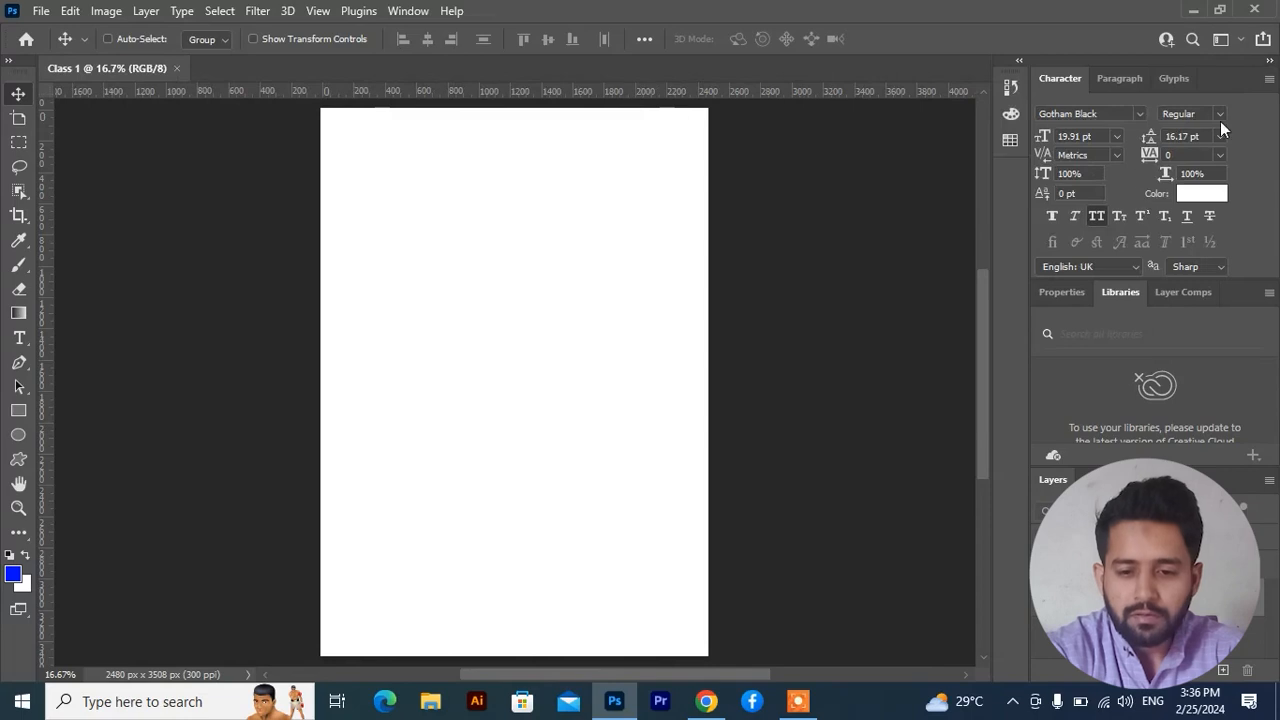
left_click(1270, 62)
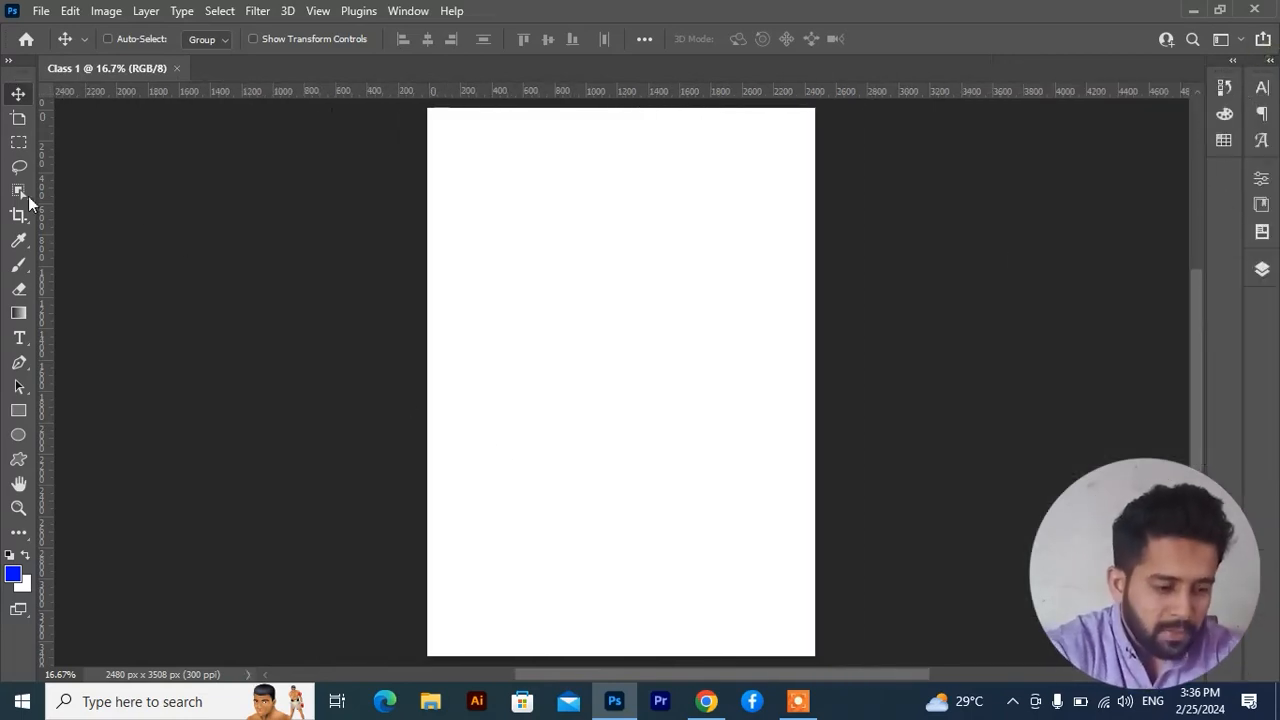
left_click(9, 61)
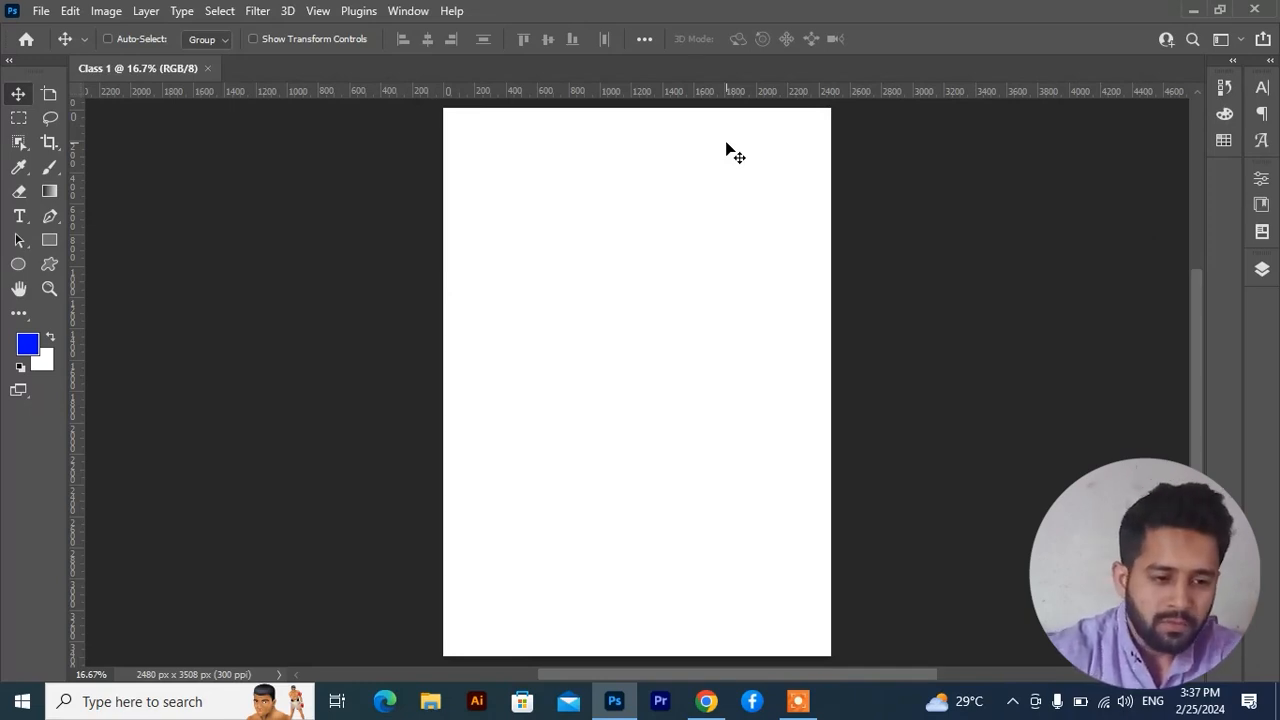
Bring up the Layers panel, float it over the canvas, close it, and check where it is listed among the available panels
left_click(405, 15)
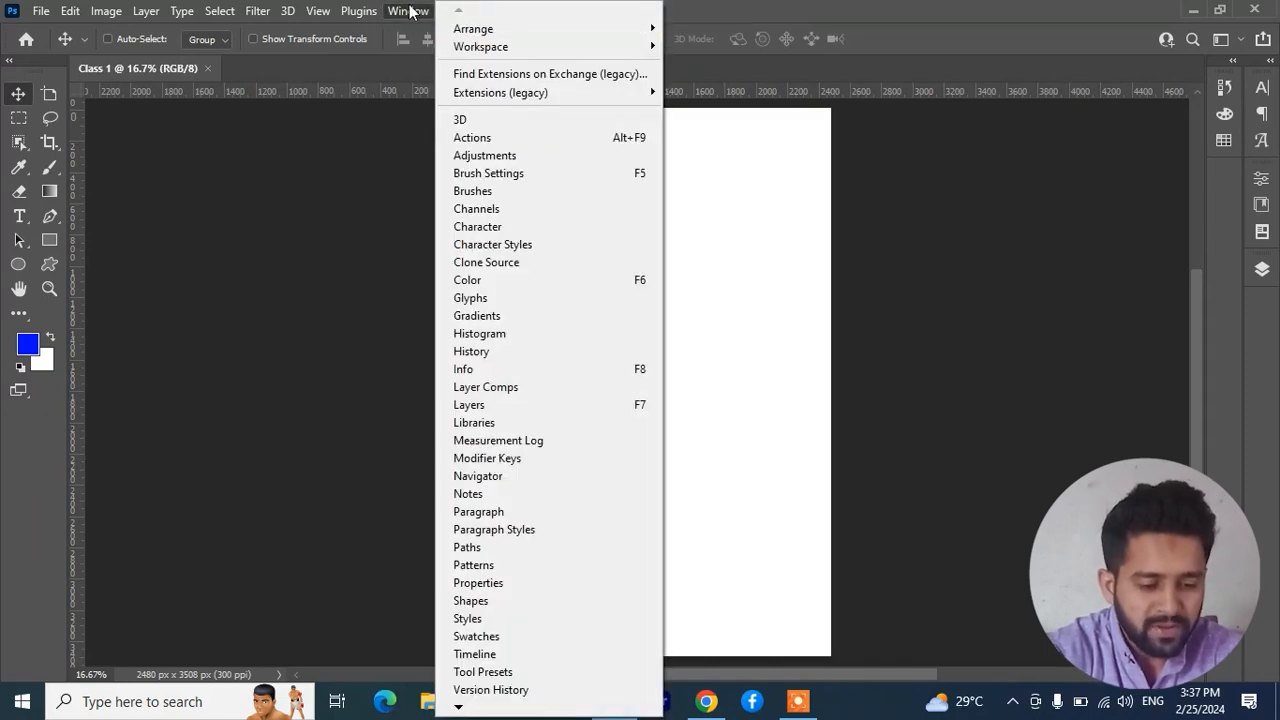
left_click(479, 408)
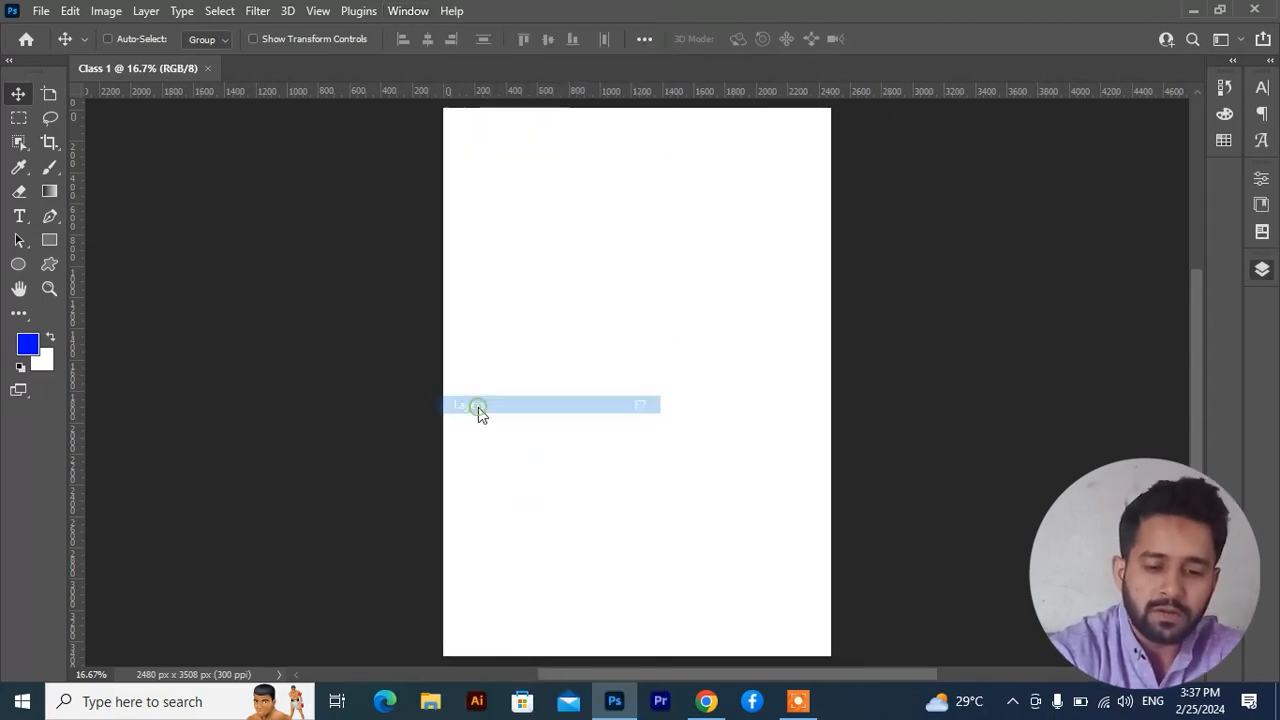
left_click_drag(1161, 264, 877, 207)
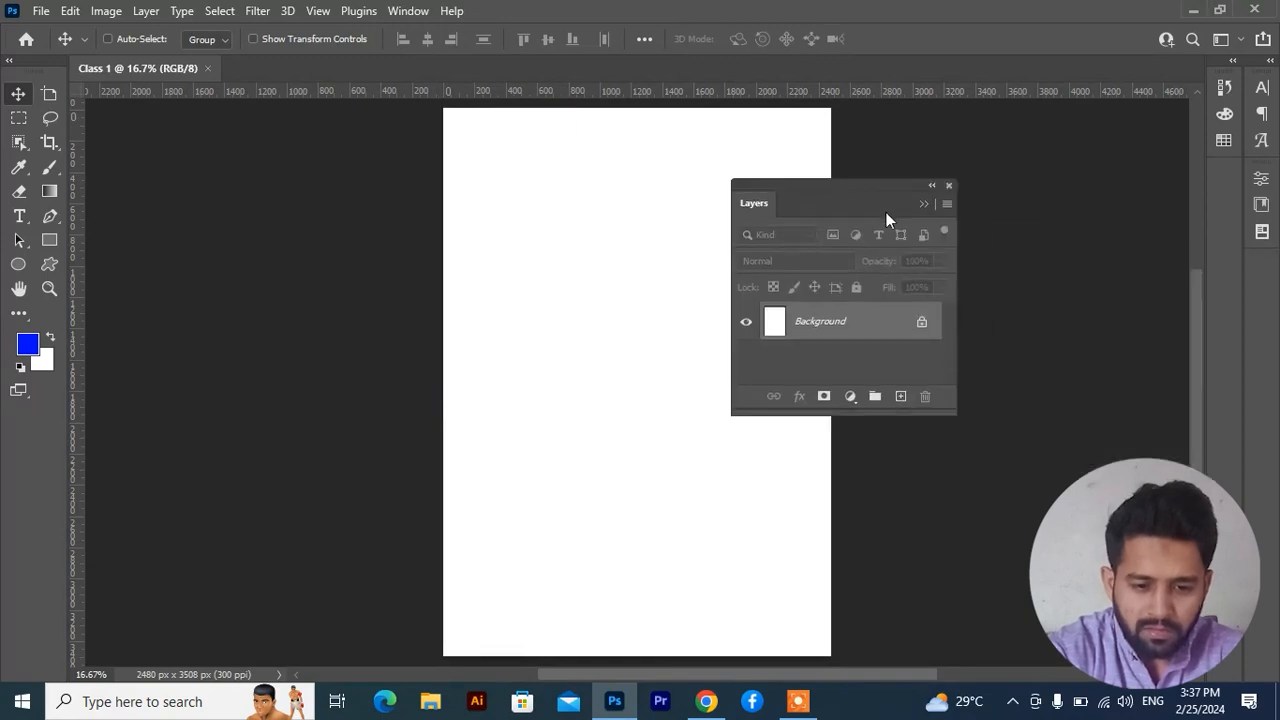
left_click(949, 186)
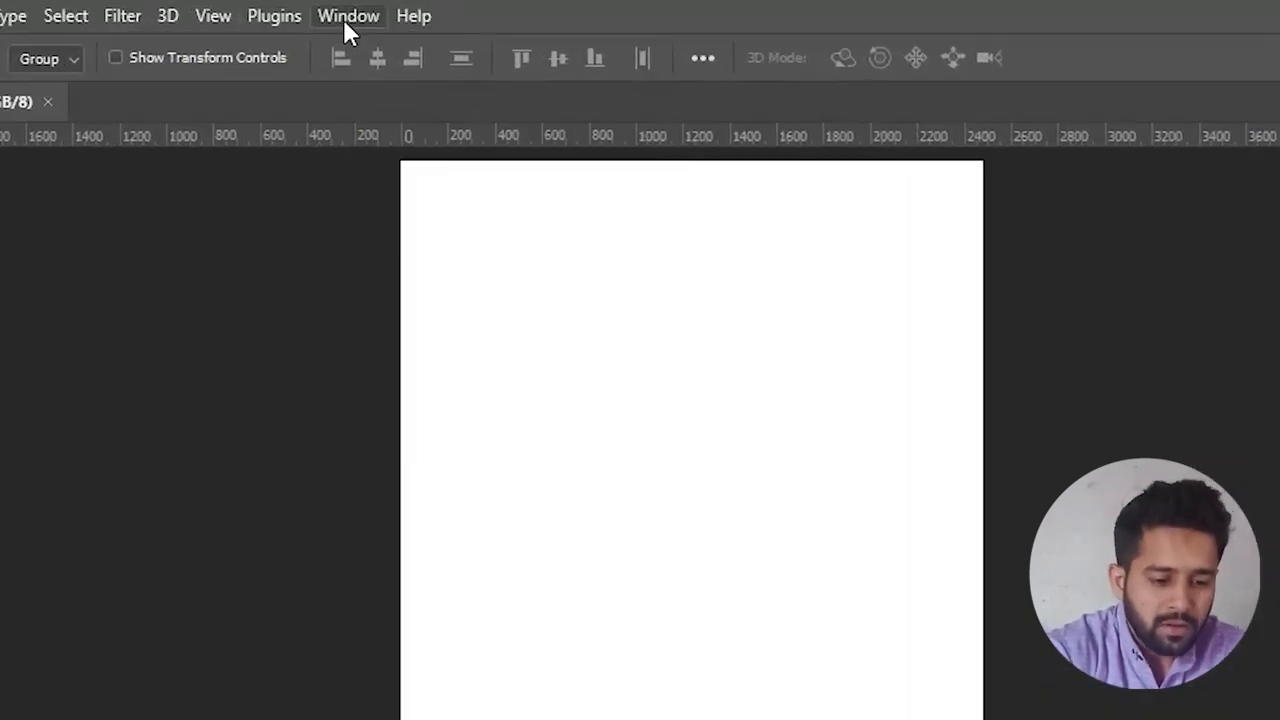
left_click(343, 18)
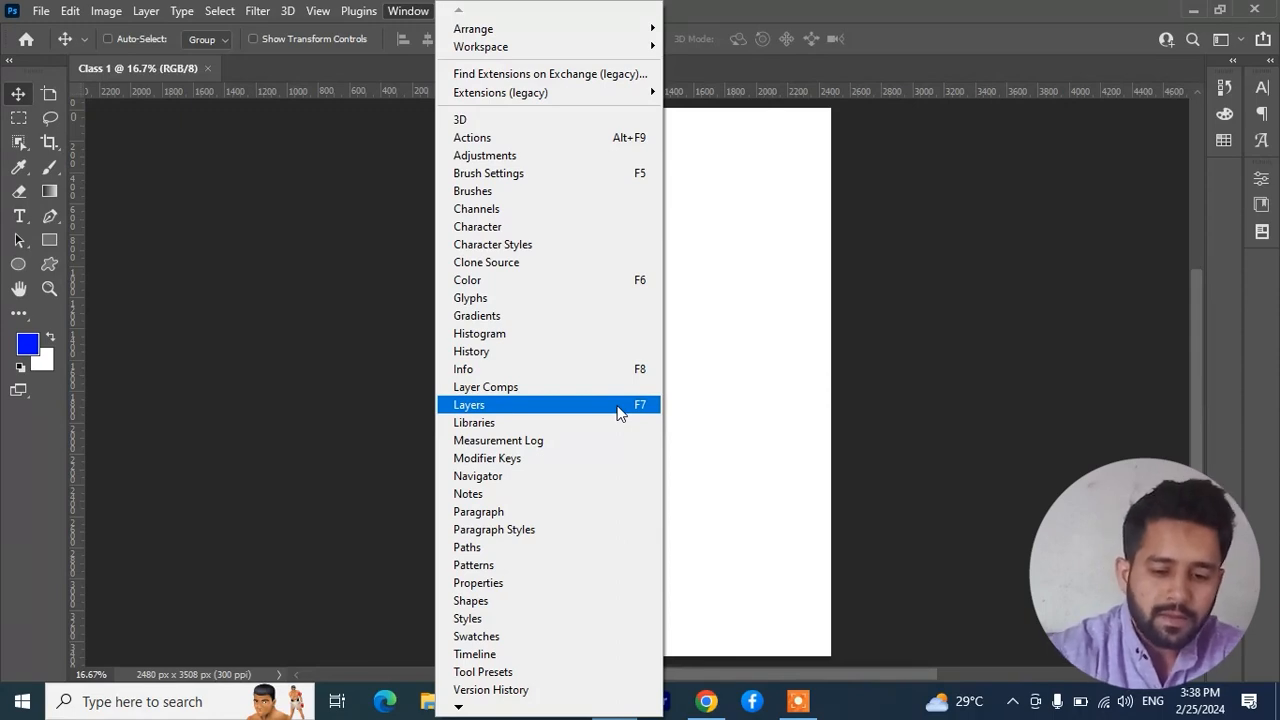
left_click(1031, 303)
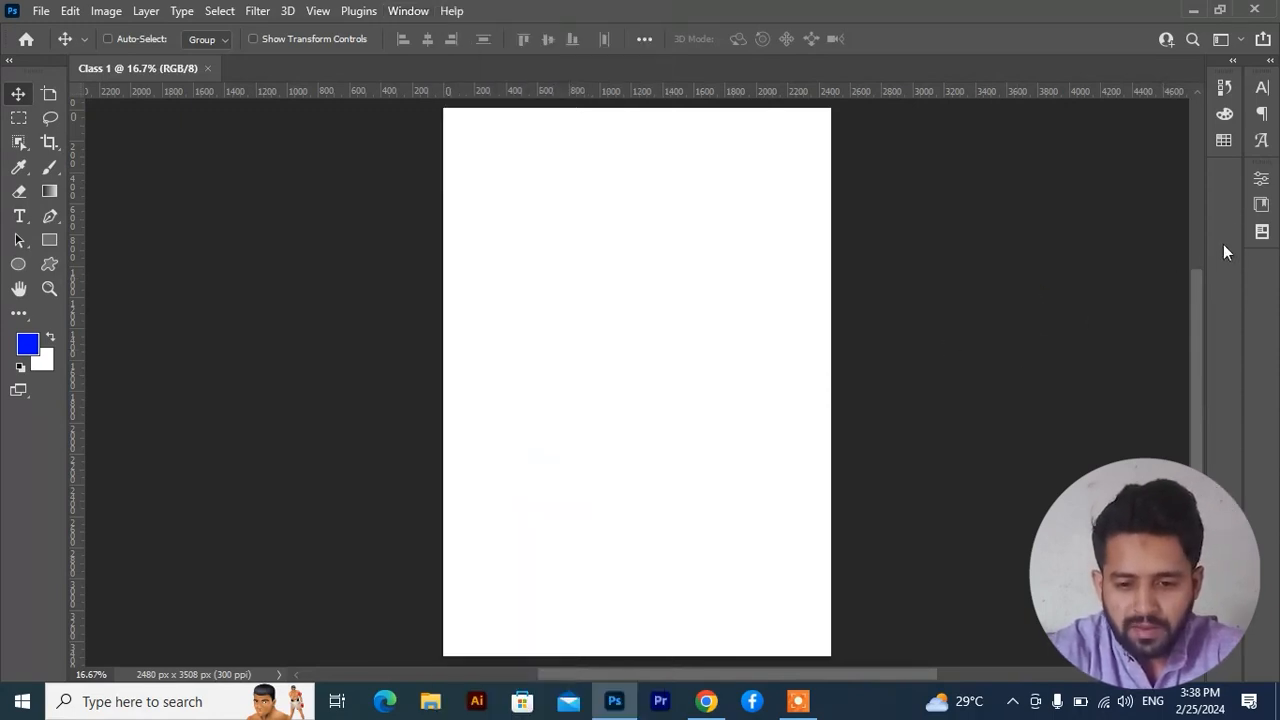
Expand and collapse the Character and Libraries panel dock to check for the Layers panel
left_click(1271, 62)
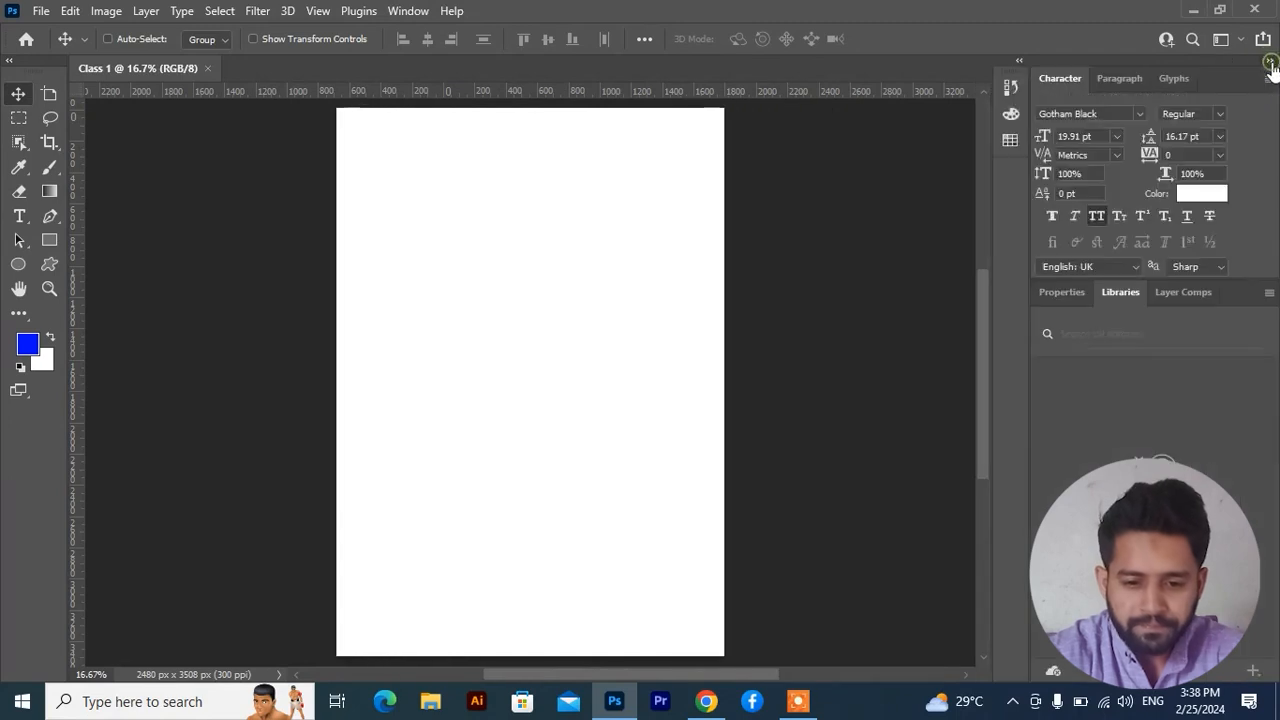
left_click(1270, 63)
left_click(1270, 63)
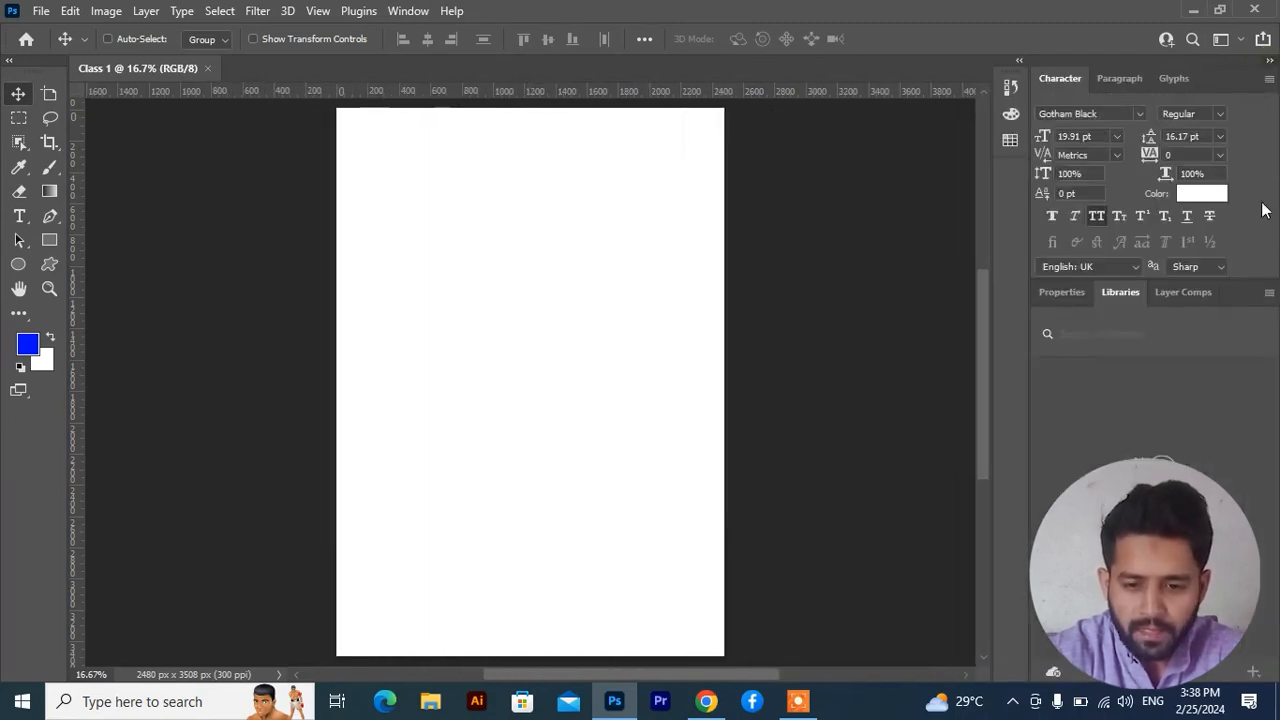
left_click(1270, 64)
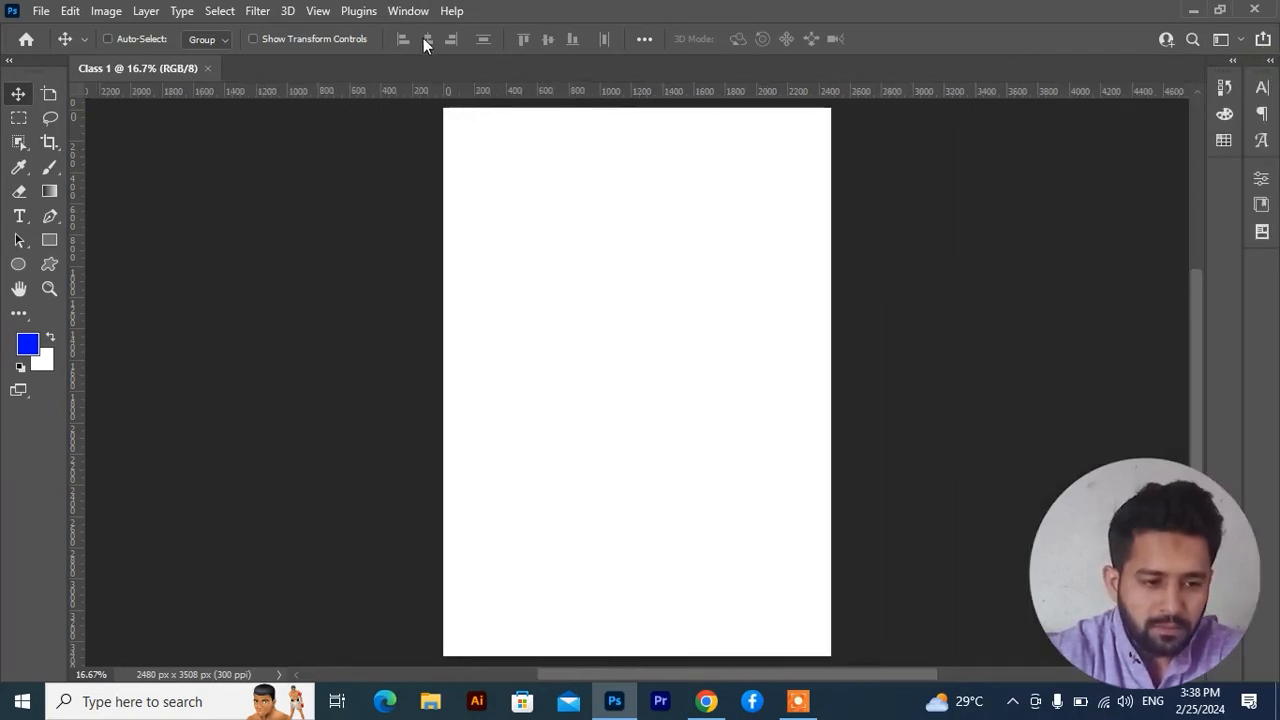
Reset the Graphic and Web workspace to restore the Layers panel
left_click(416, 12)
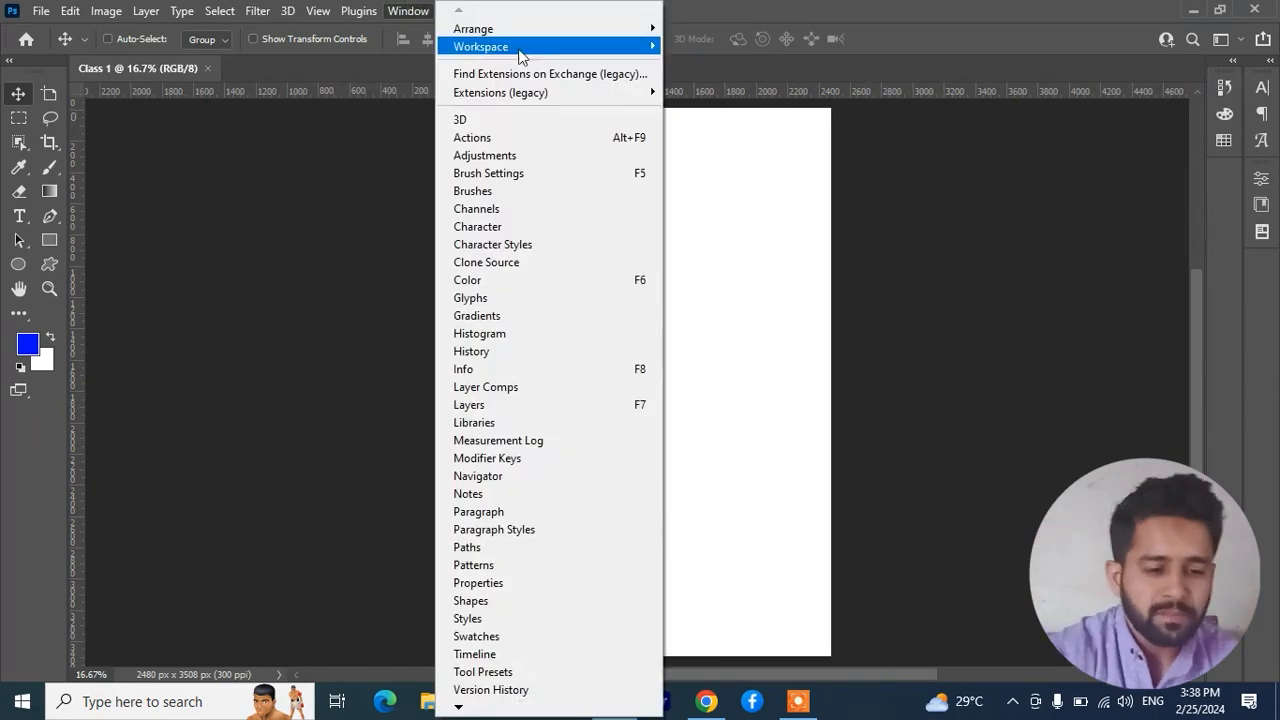
mouse_move(563, 61)
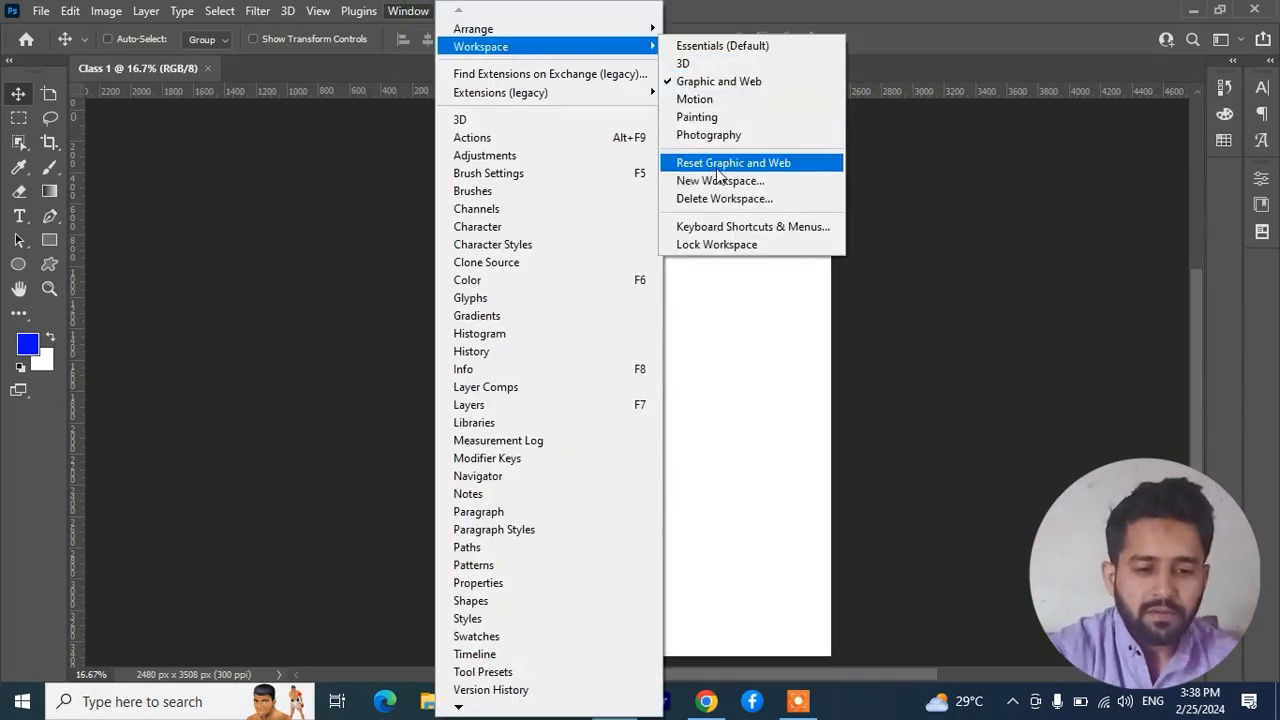
left_click(717, 165)
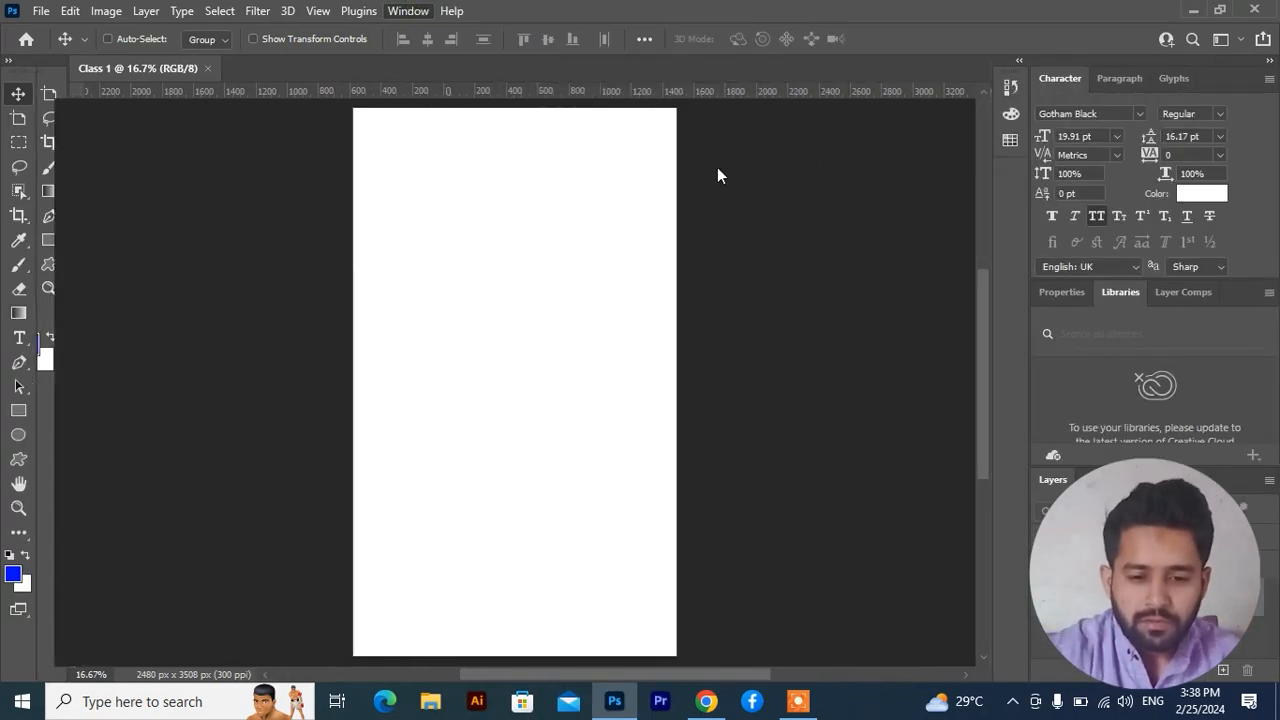
Collapse the panel dock to icons, then float the Layers panel beside the canvas and lengthen it
left_click(1272, 62)
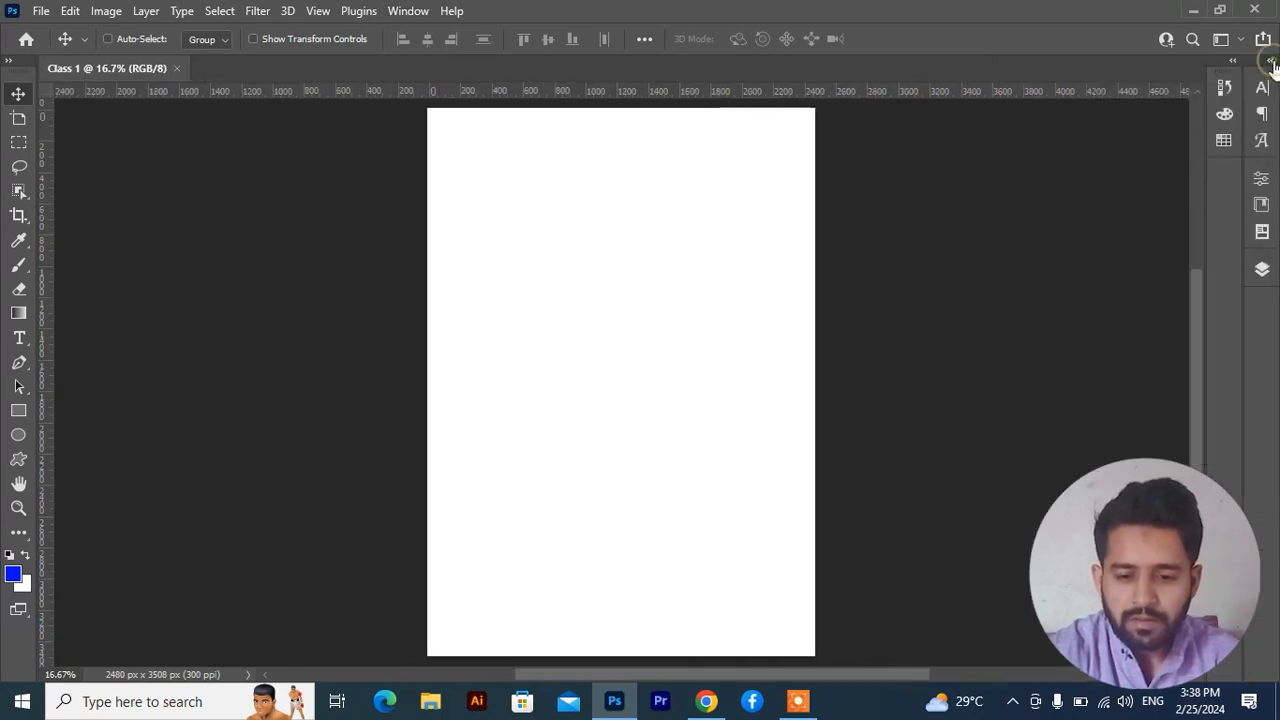
left_click(1264, 271)
left_click_drag(1173, 263, 959, 156)
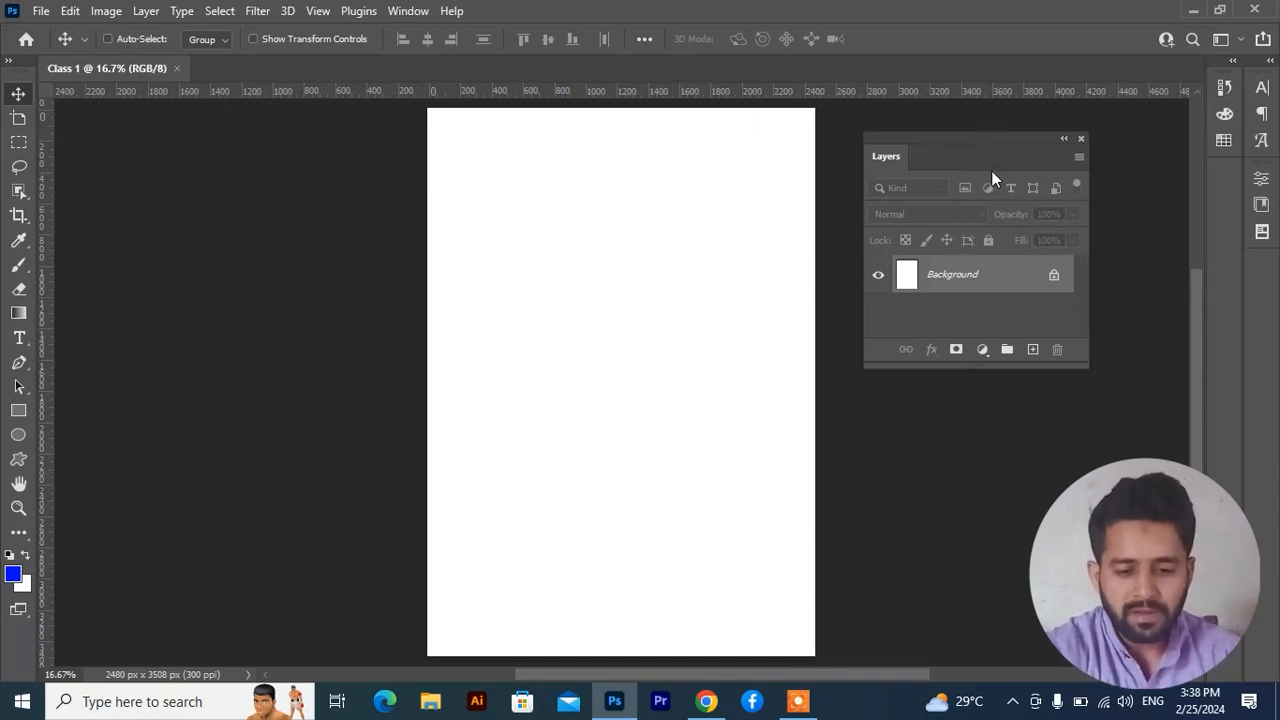
left_click_drag(984, 366, 985, 563)
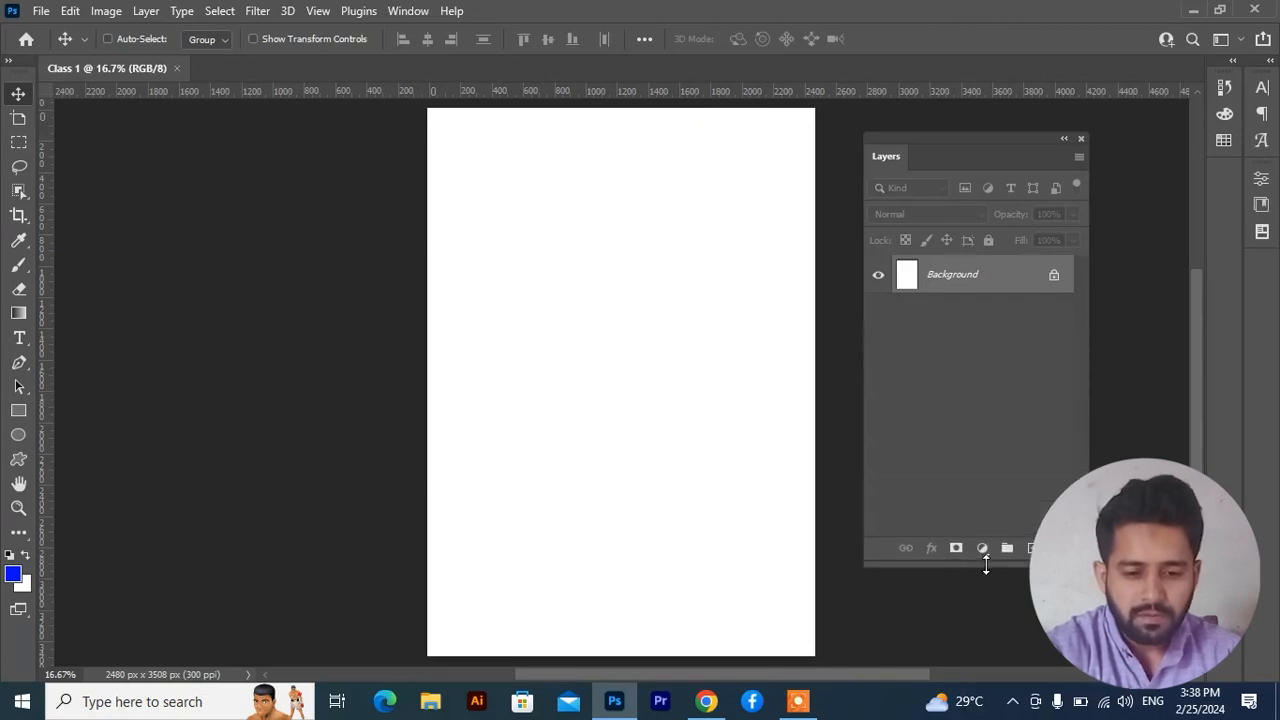
left_click_drag(991, 160, 1026, 160)
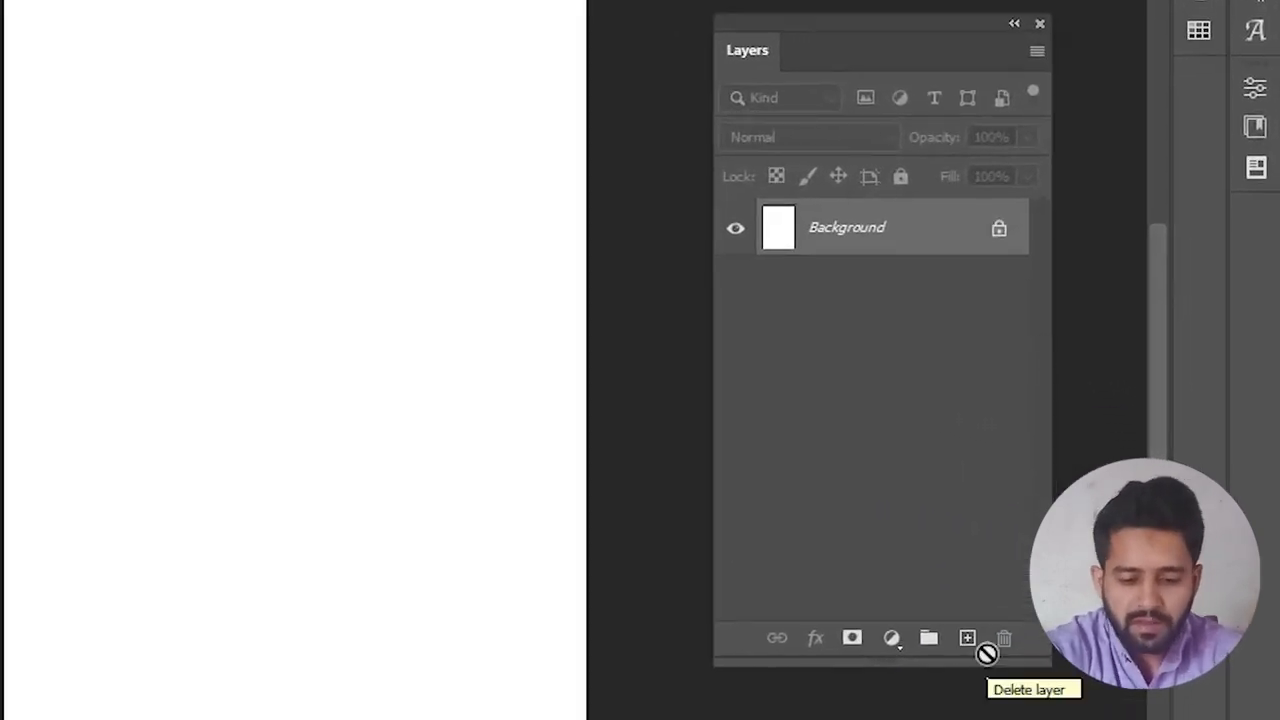
Create a new empty layer above the Background and delete it again
left_click(966, 640)
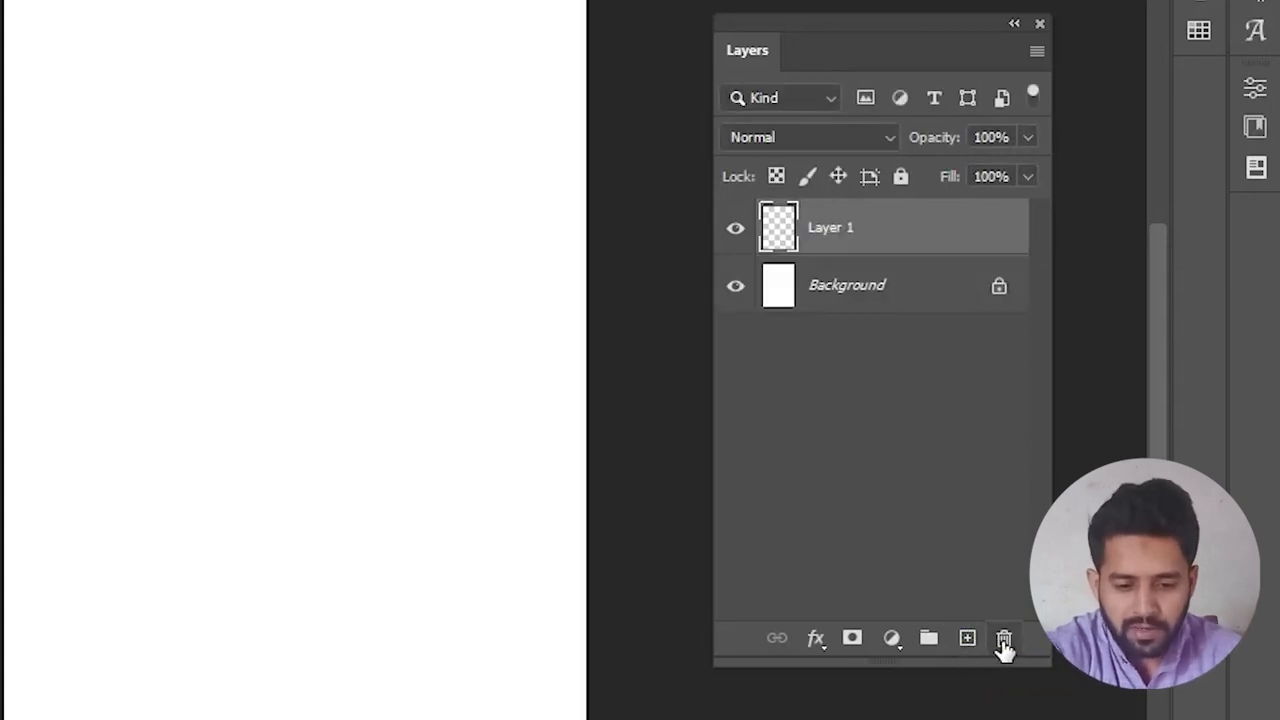
left_click(1002, 642)
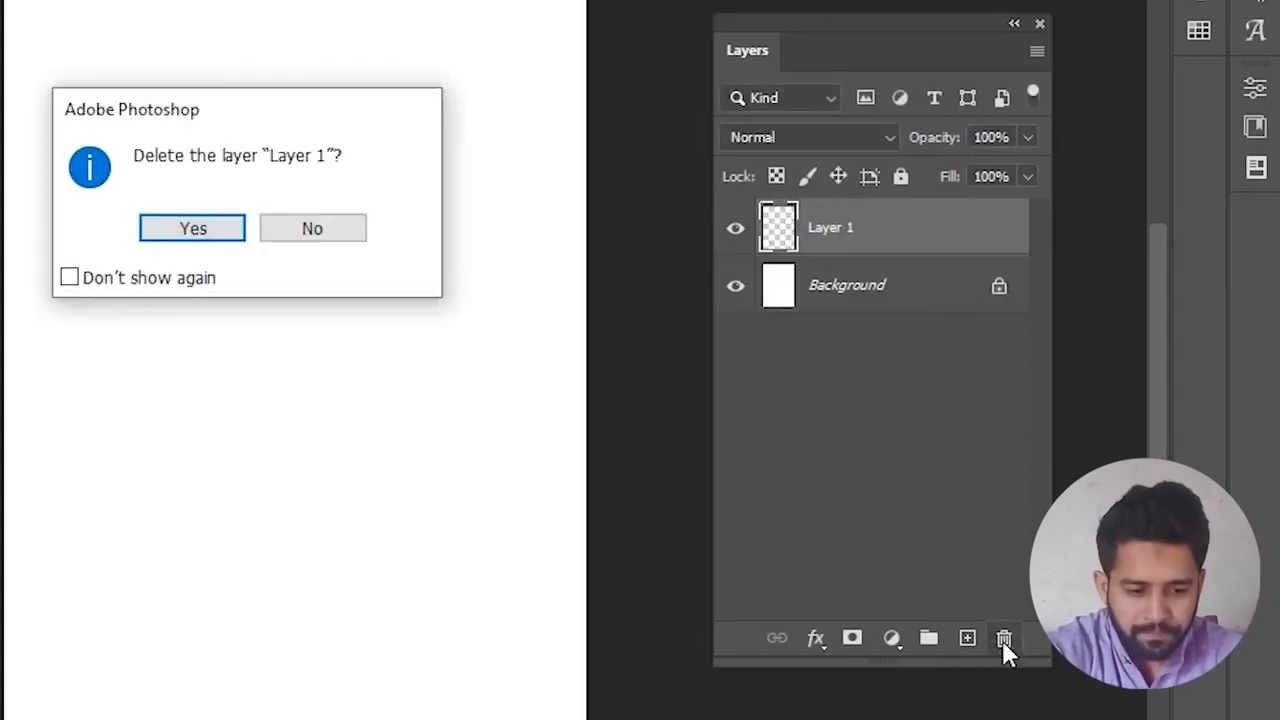
left_click(188, 229)
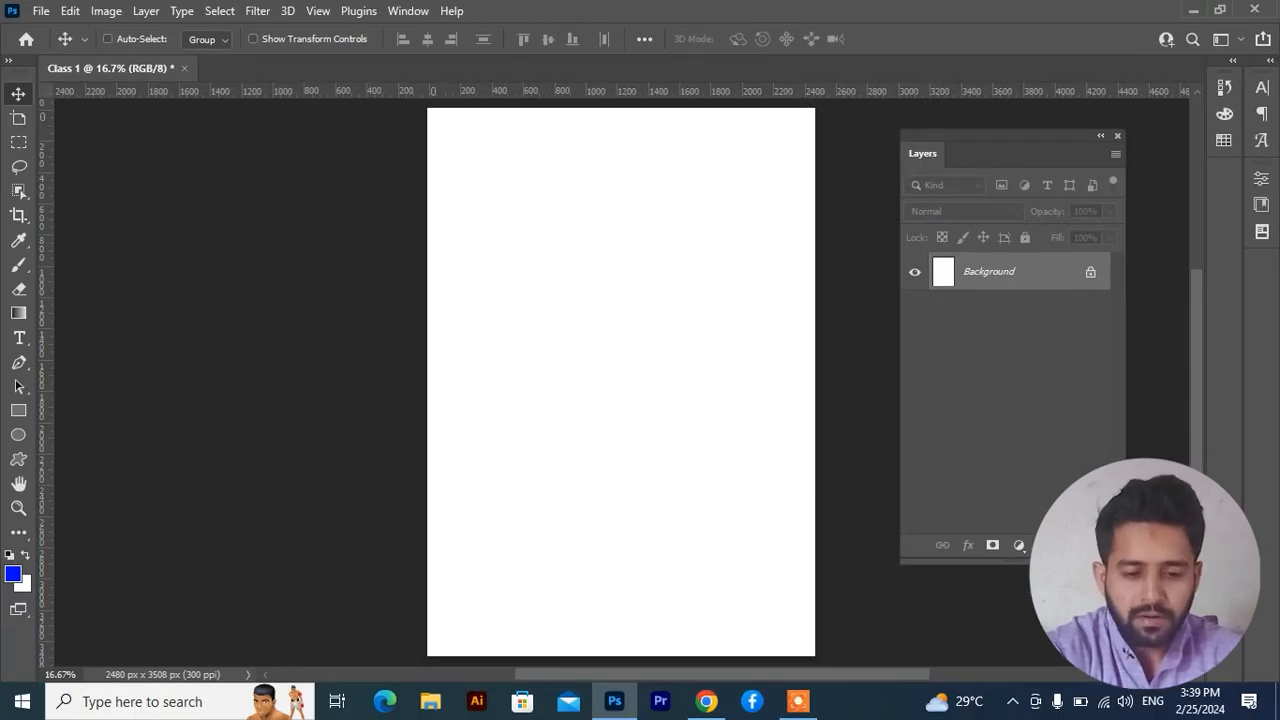
Add a new layer and, with the toolbar in two columns, draw a red rectangle about 1942 by 1090 px on the upper page
left_click(1068, 545)
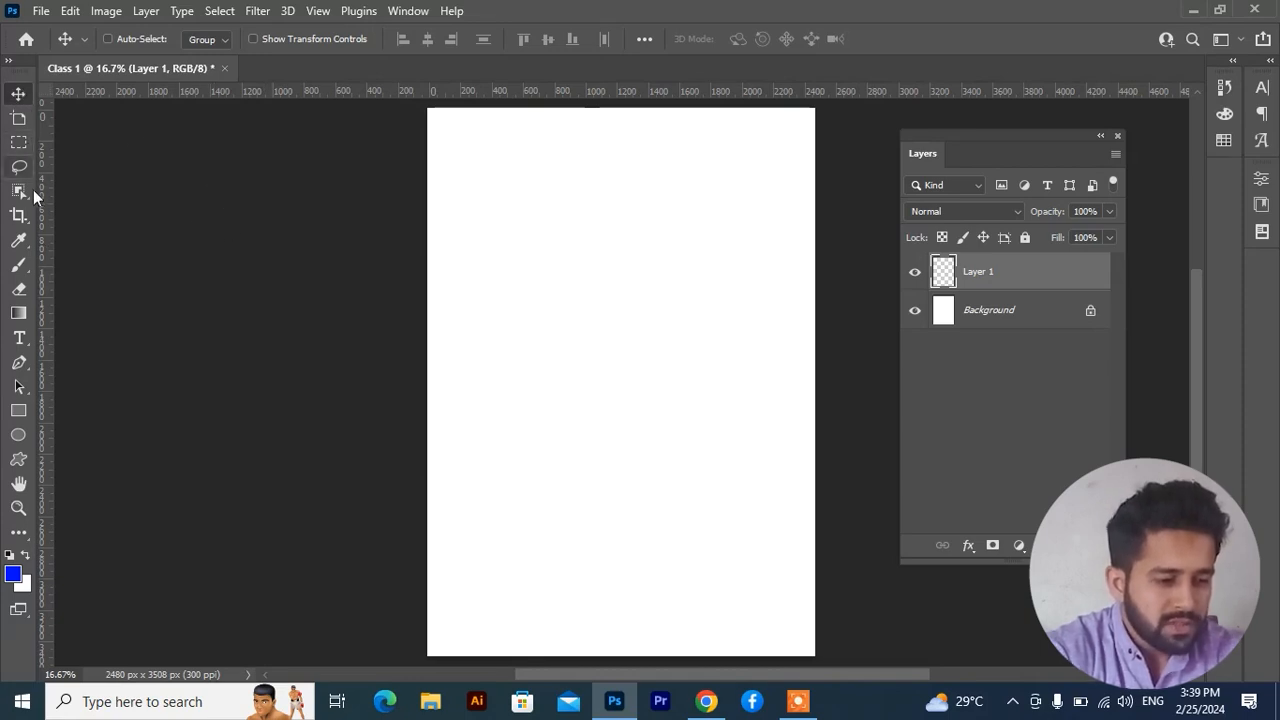
left_click(8, 62)
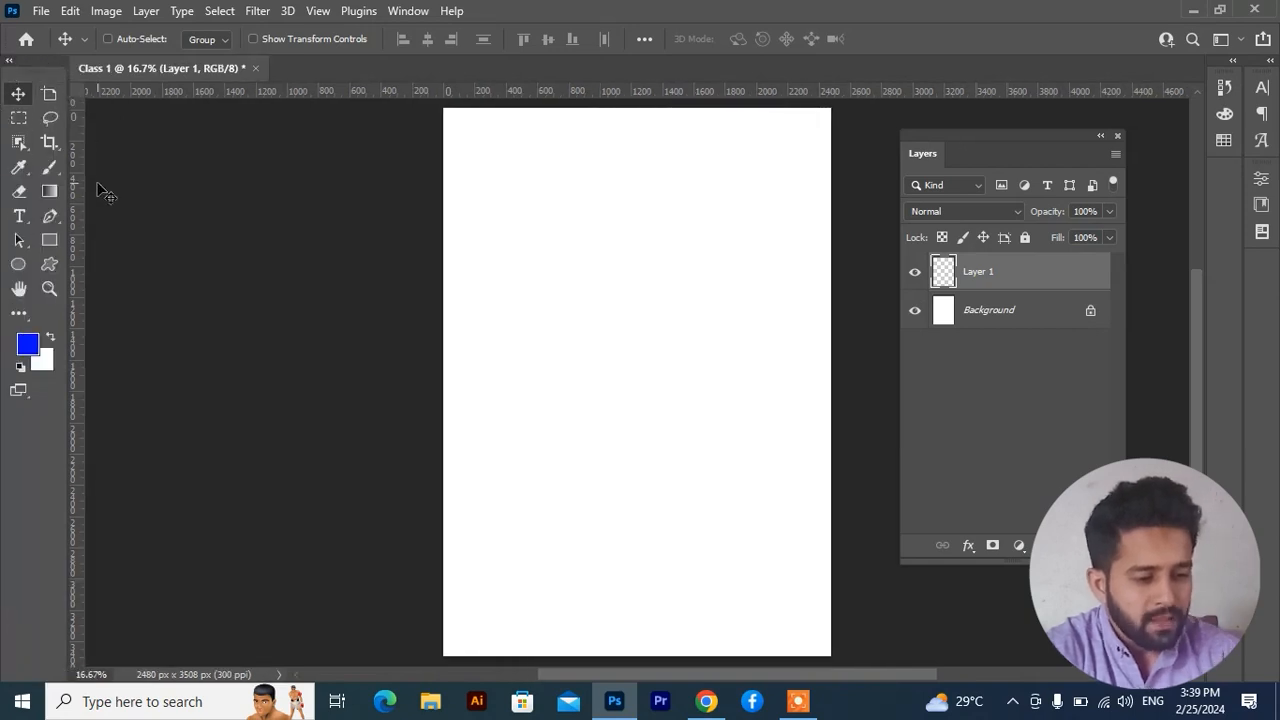
left_click(49, 240)
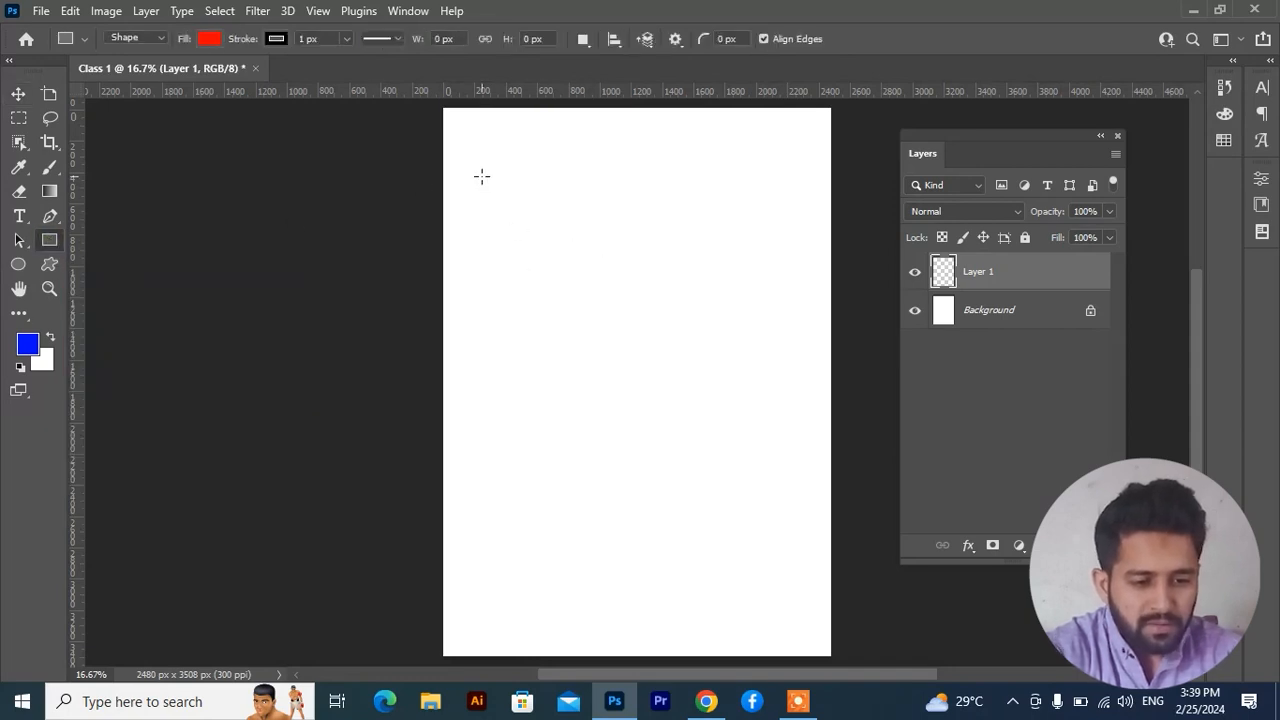
left_click_drag(480, 175, 784, 343)
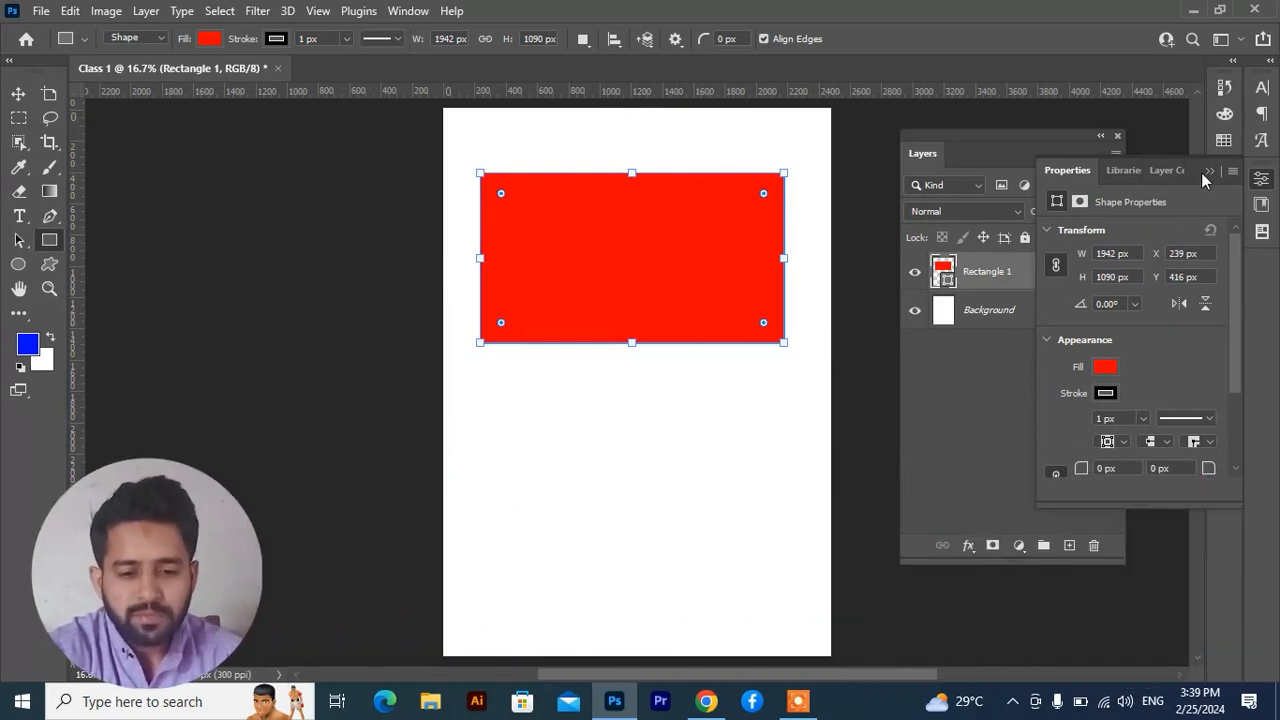
Change the rectangle's fill to the very dark navy from the recently used colors
left_click_drag(1201, 172, 1171, 183)
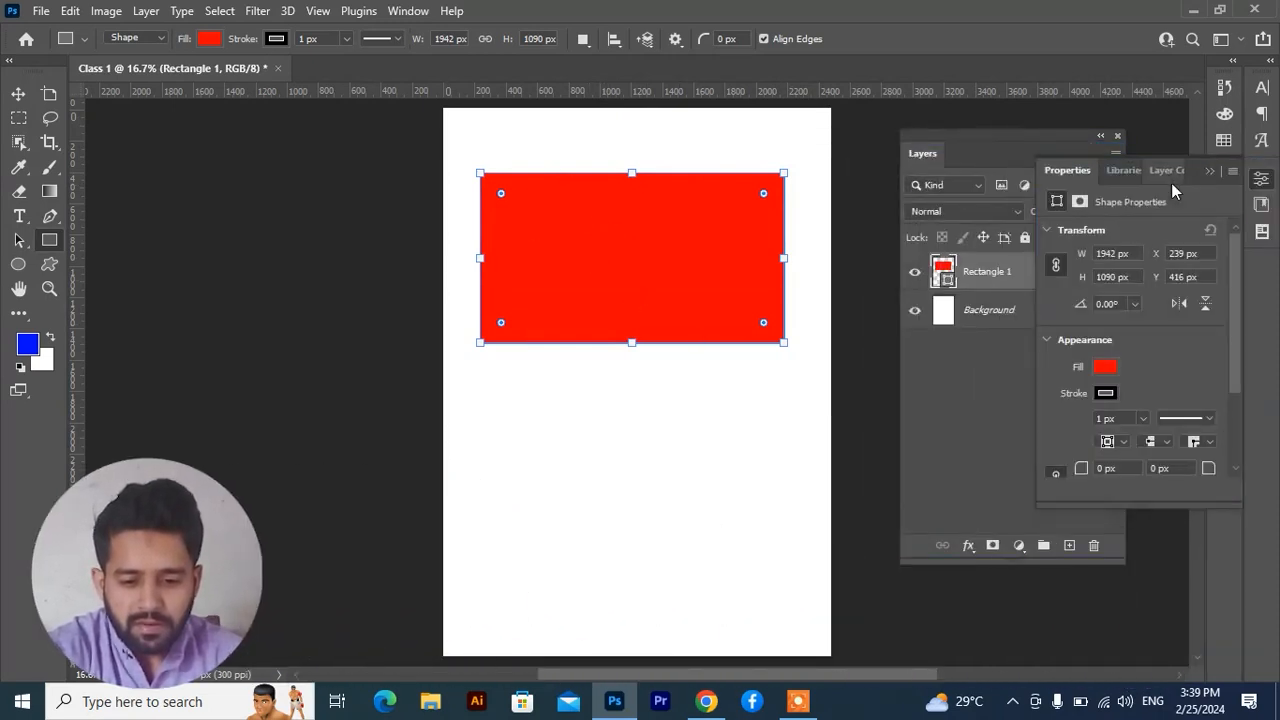
left_click(1104, 369)
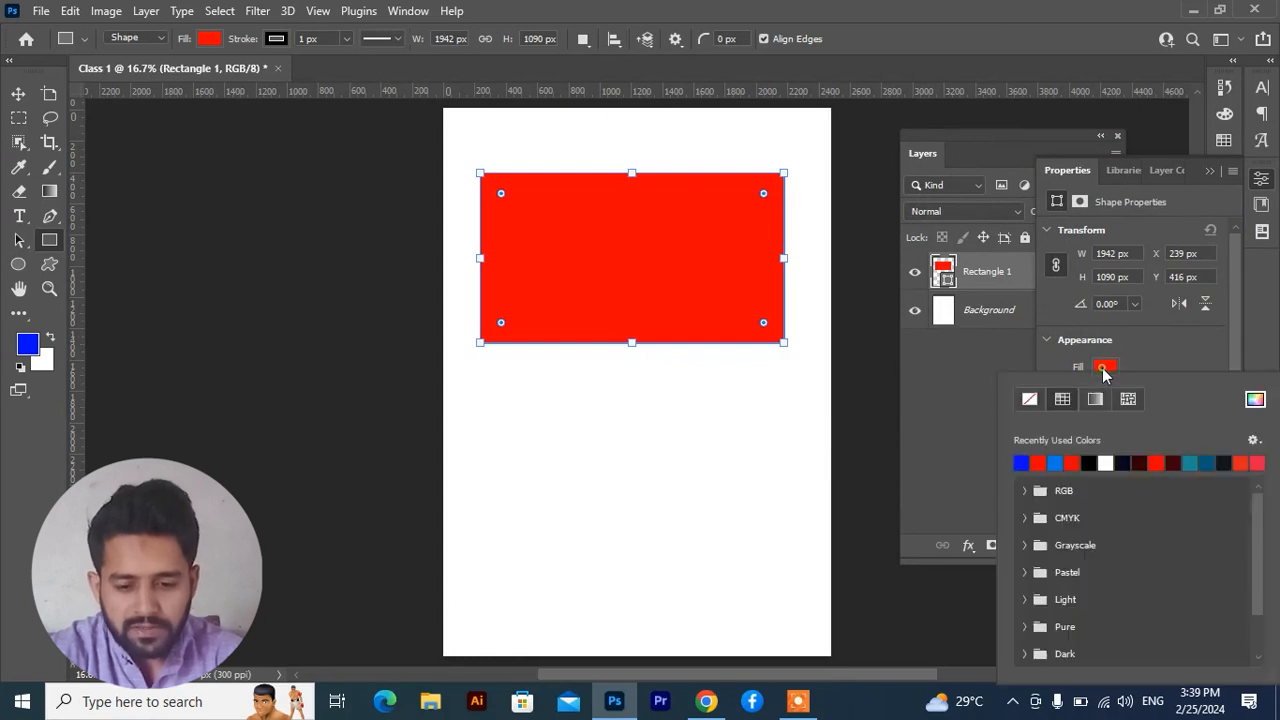
left_click(1122, 462)
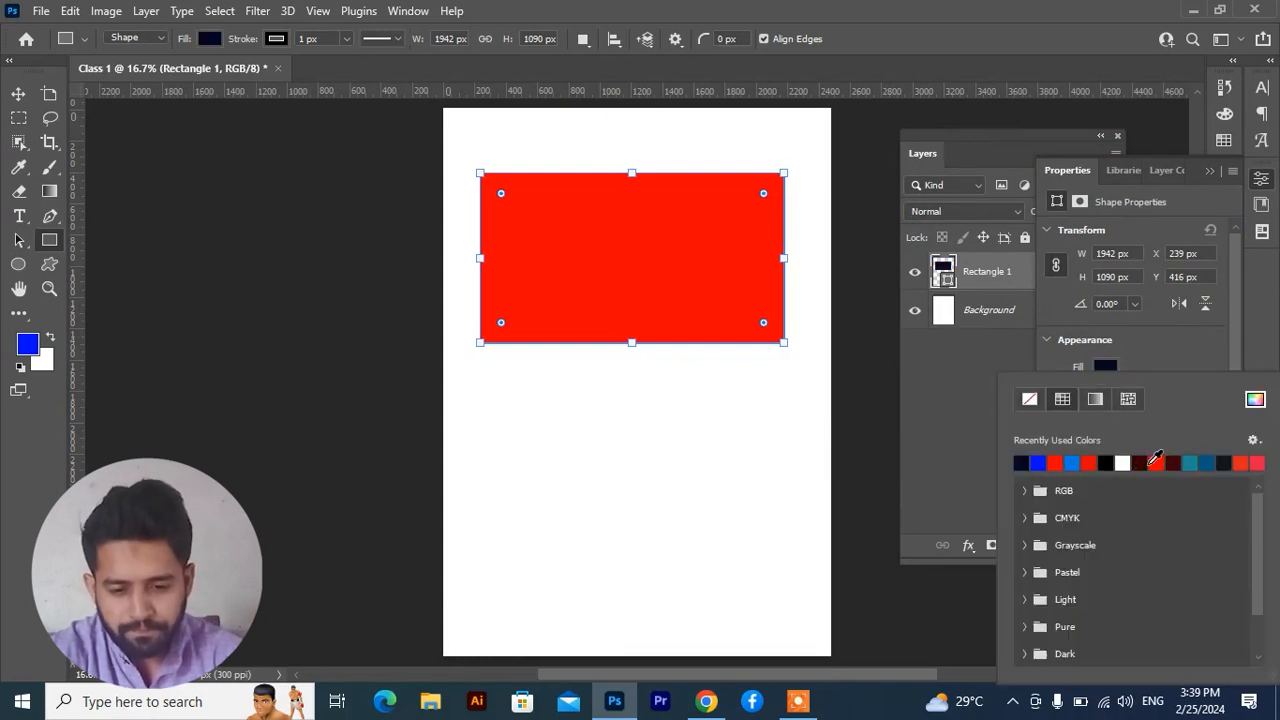
left_click(1154, 362)
Set the rectangle's stroke to no color, collapse its shape properties and return to the Move tool
left_click(1105, 393)
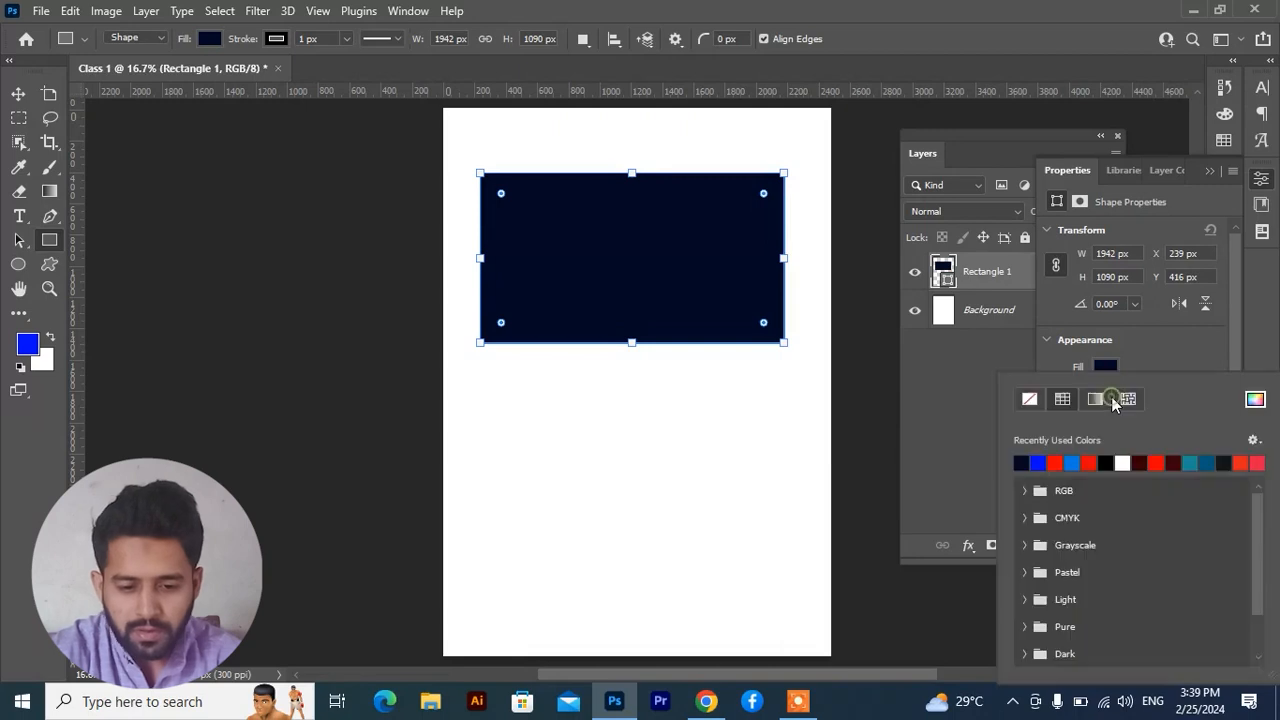
left_click(1025, 398)
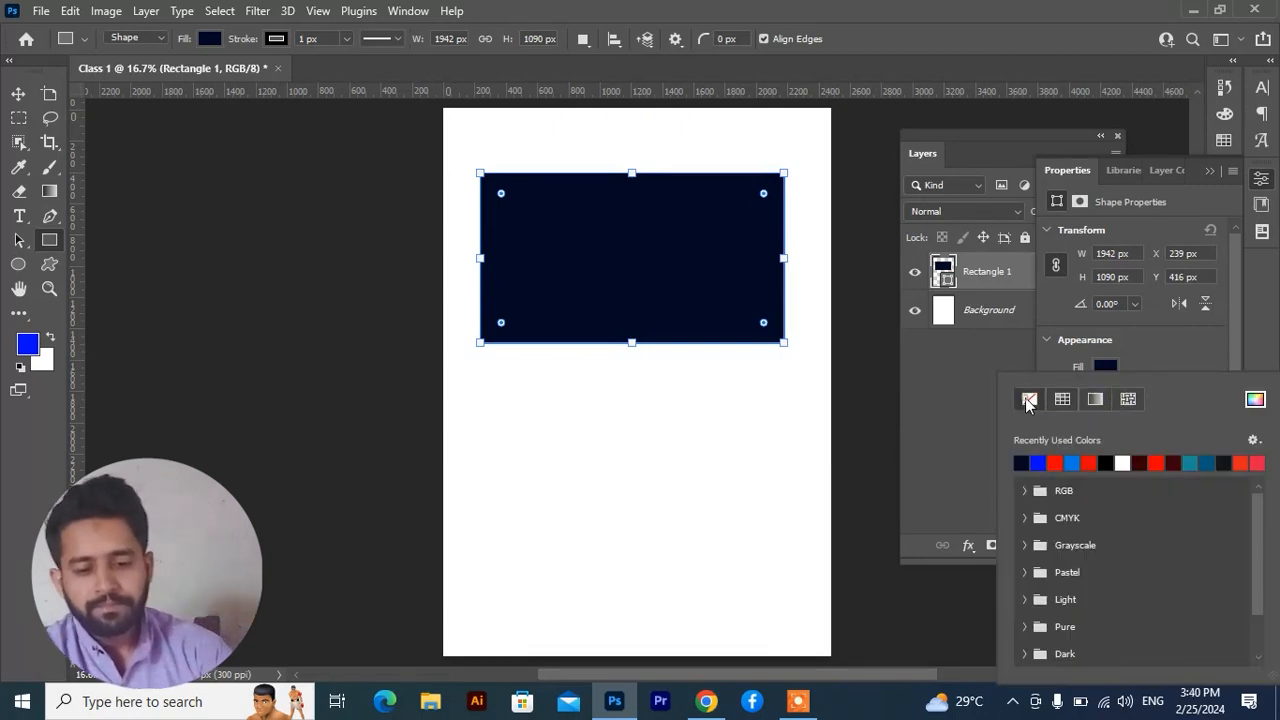
left_click(1146, 364)
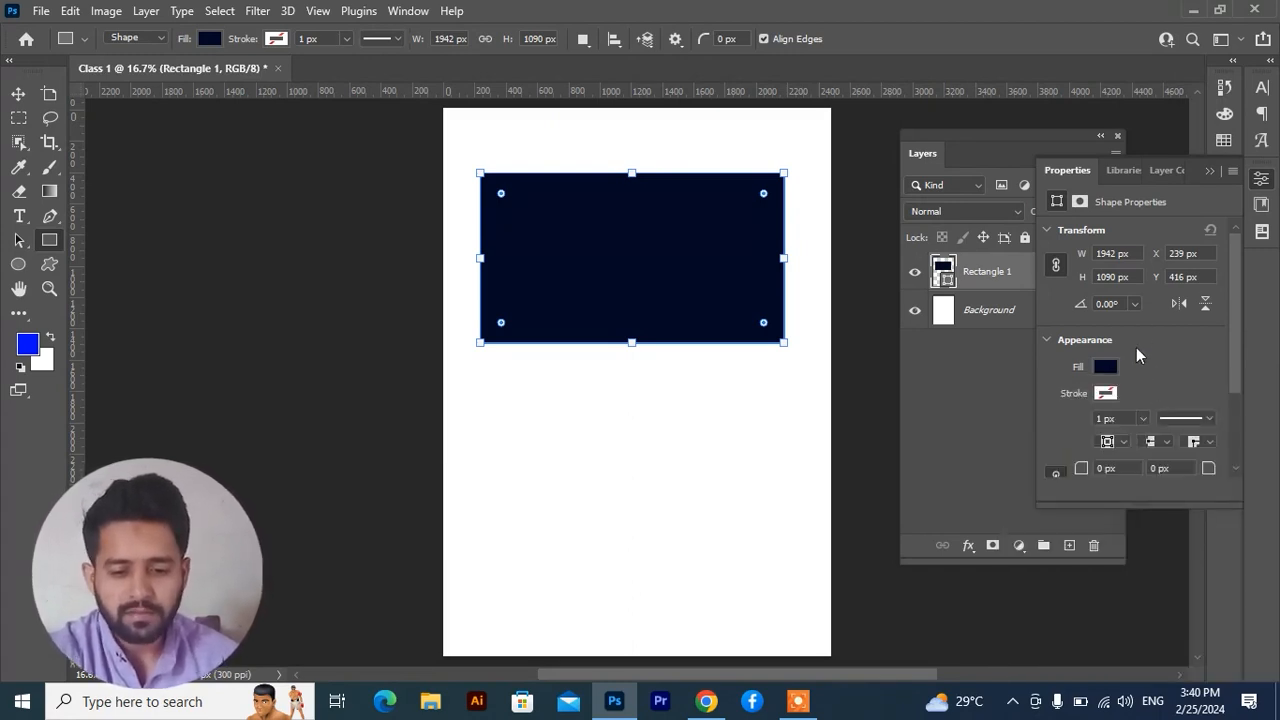
left_click(1207, 172)
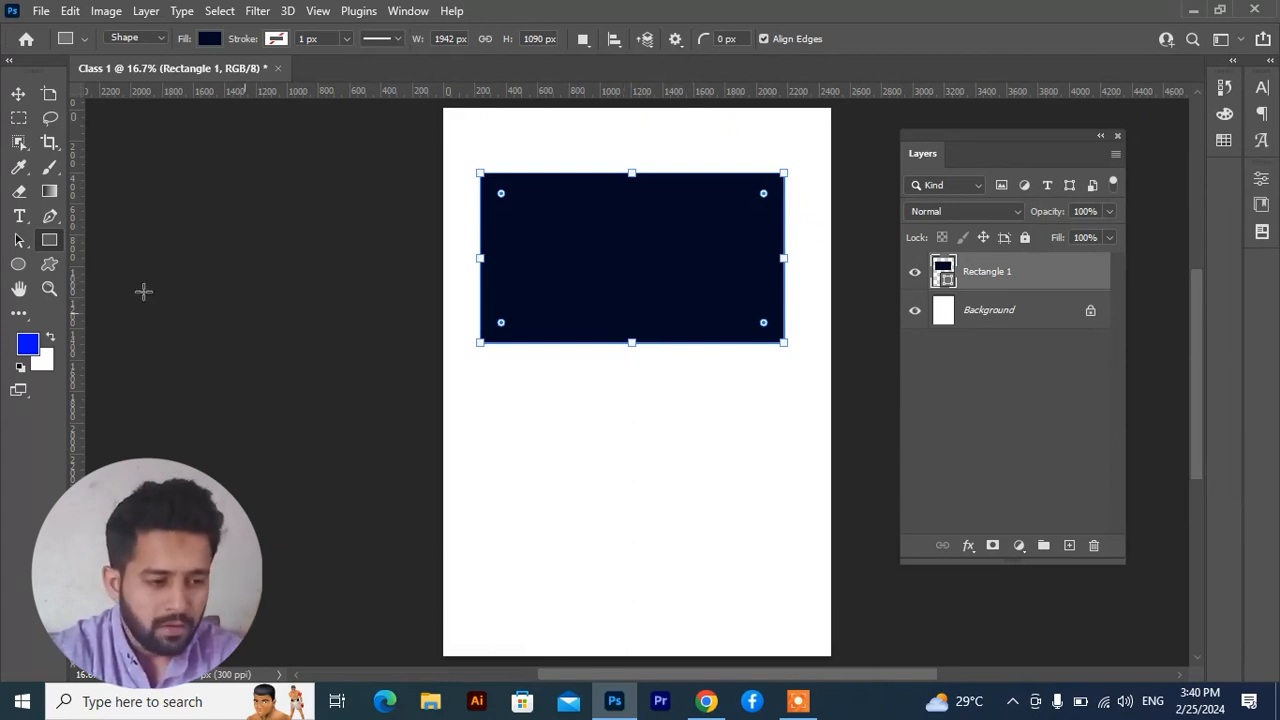
left_click(18, 93)
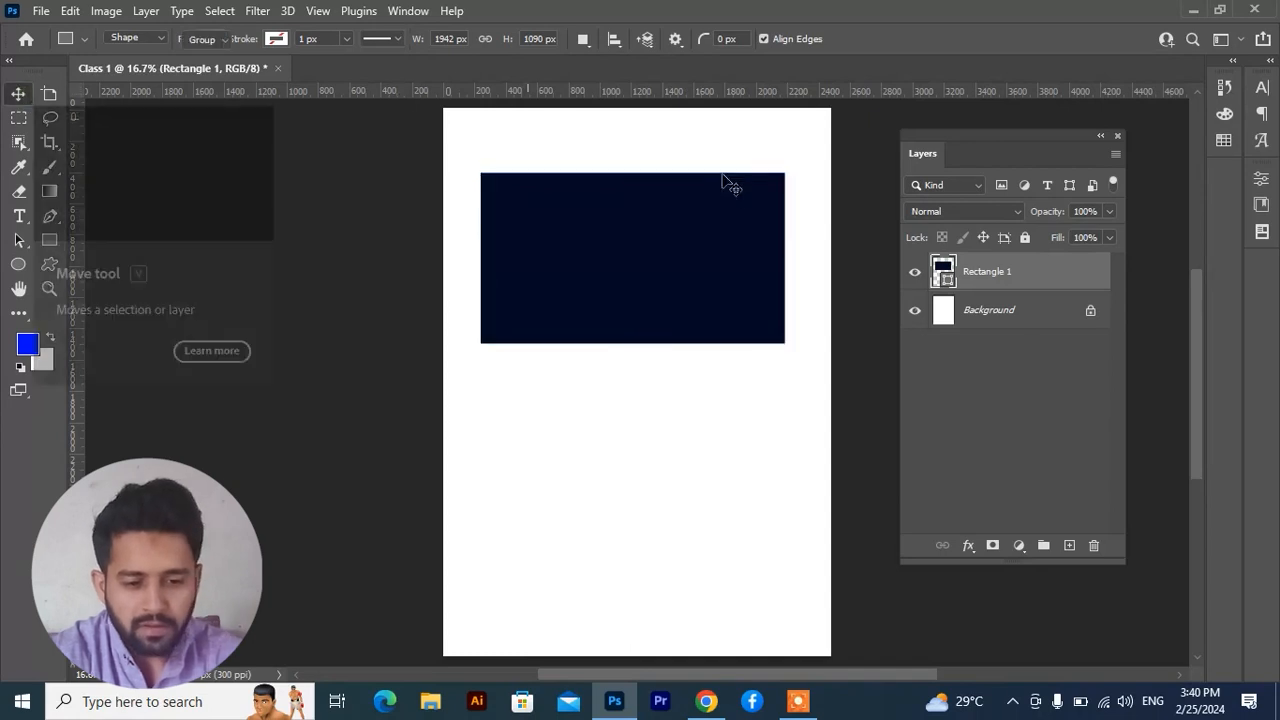
Add a new layer and draw a red circle about 1295 by 1300 px below the rectangle, then return to the Move tool
left_click(1069, 546)
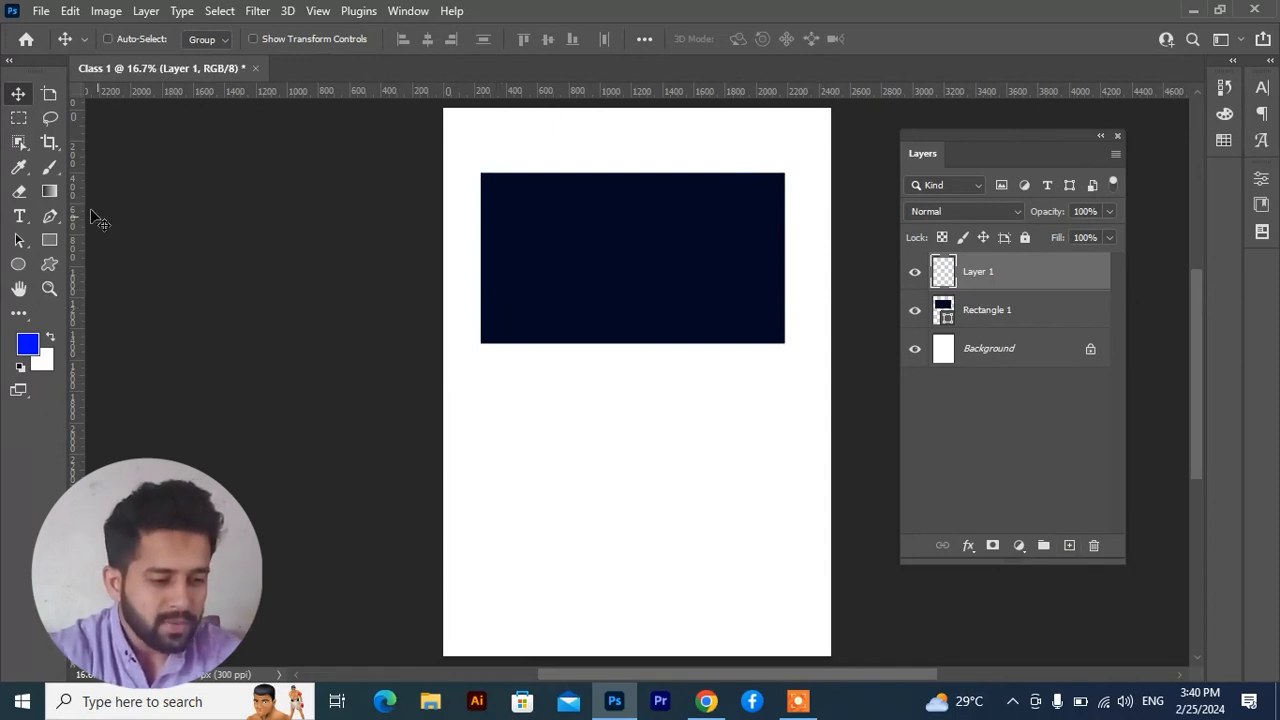
left_click(18, 267)
left_click_drag(499, 401, 698, 603)
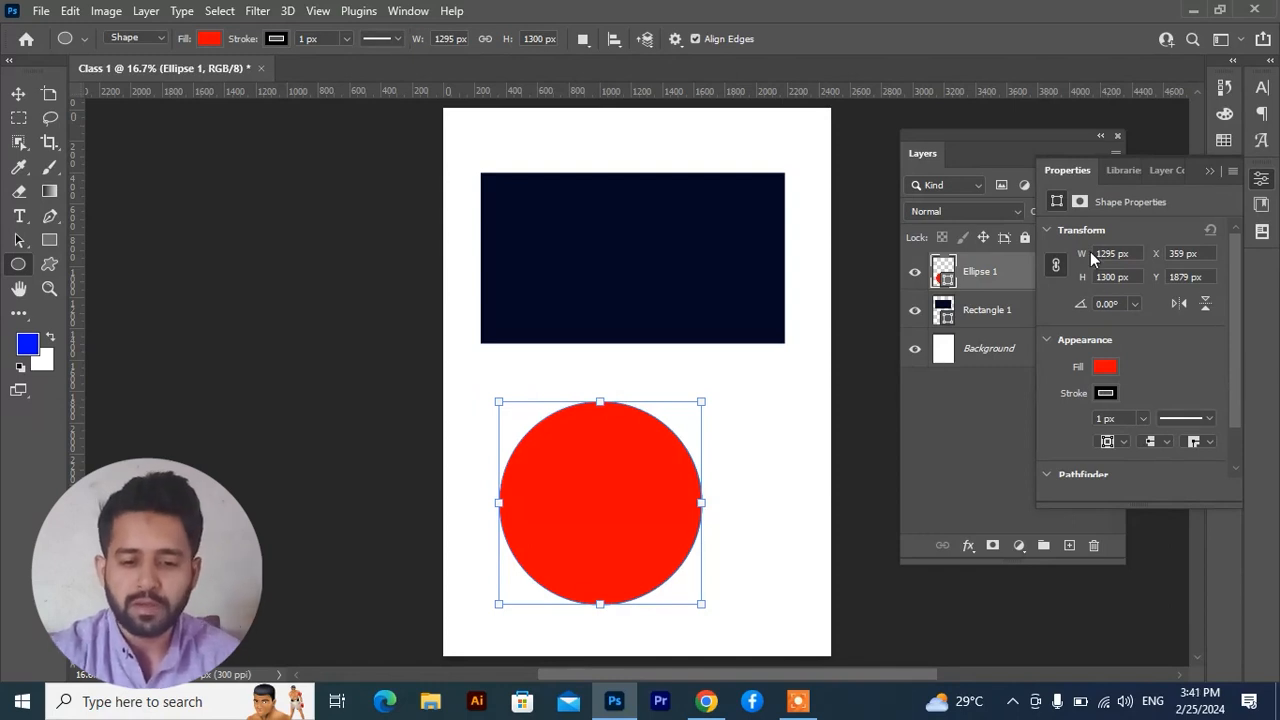
left_click(1208, 172)
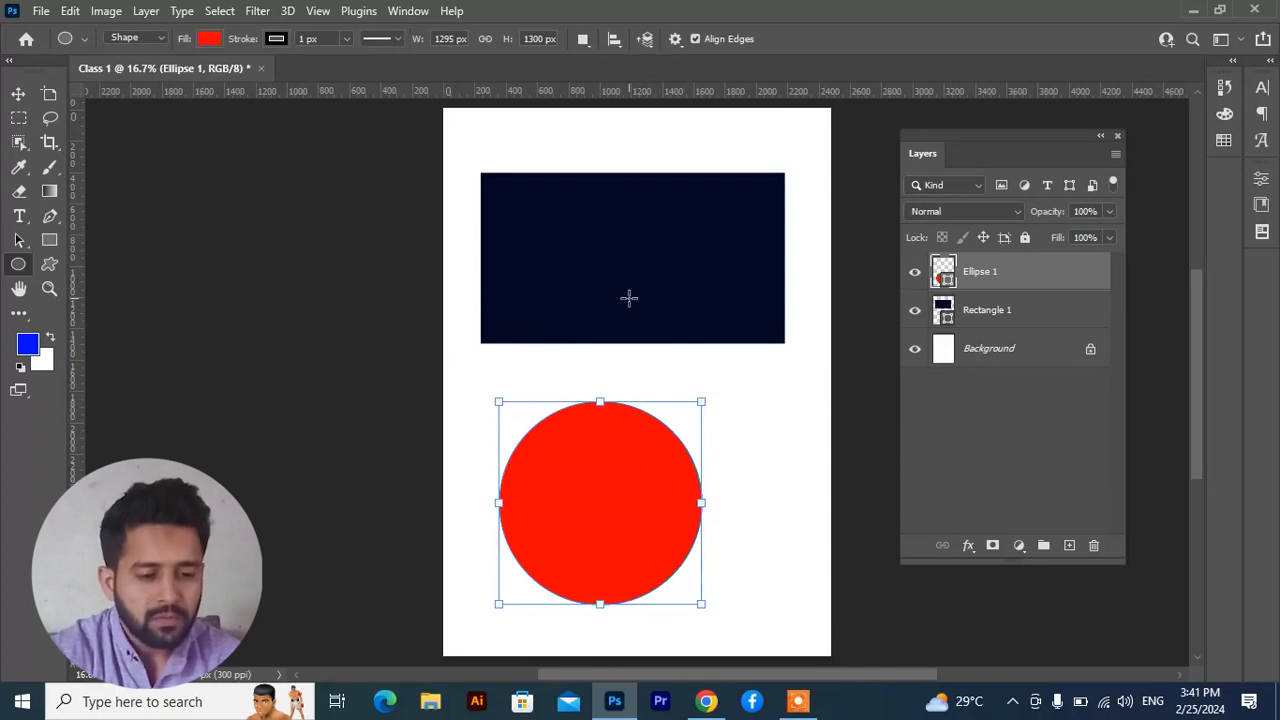
left_click(24, 95)
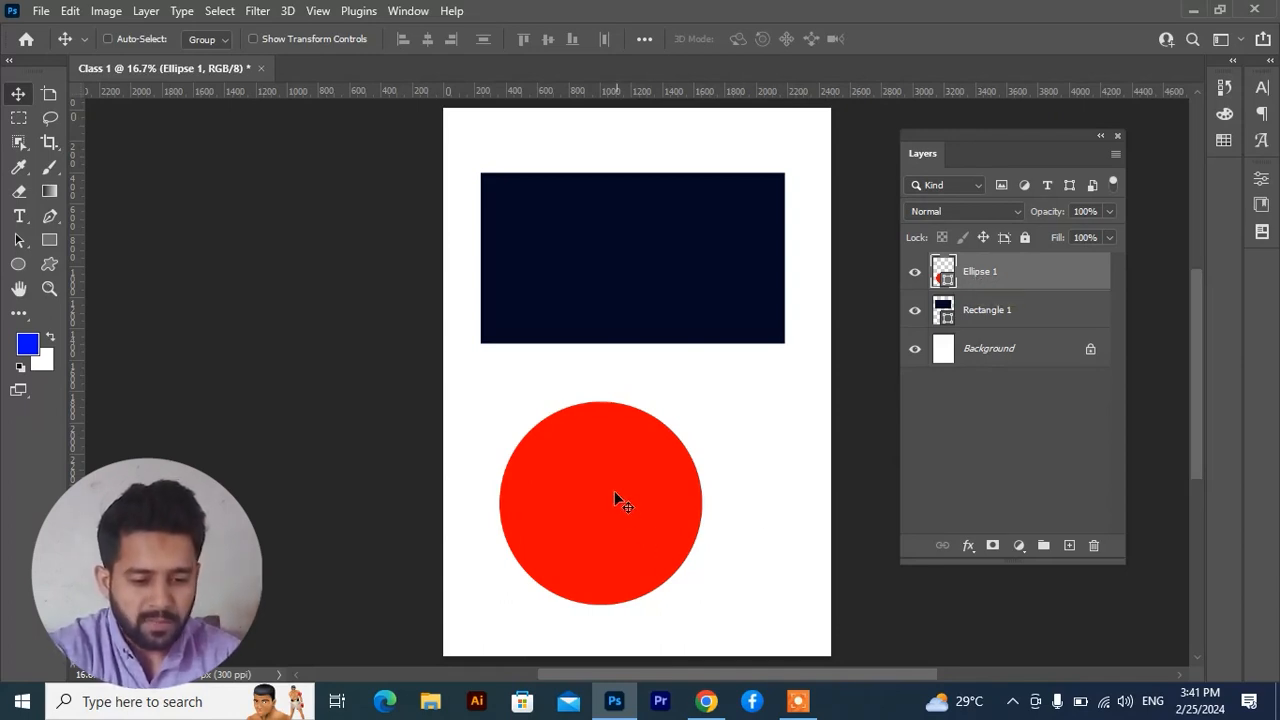
Move the red circle up slightly on the page and rename its layer to Circle
mouse_move(614, 490)
left_mouse_down()
mouse_move(643, 457)
mouse_move(657, 343)
mouse_move(633, 393)
mouse_move(643, 294)
mouse_move(697, 317)
mouse_move(613, 312)
mouse_move(649, 382)
mouse_move(614, 467)
left_mouse_up()
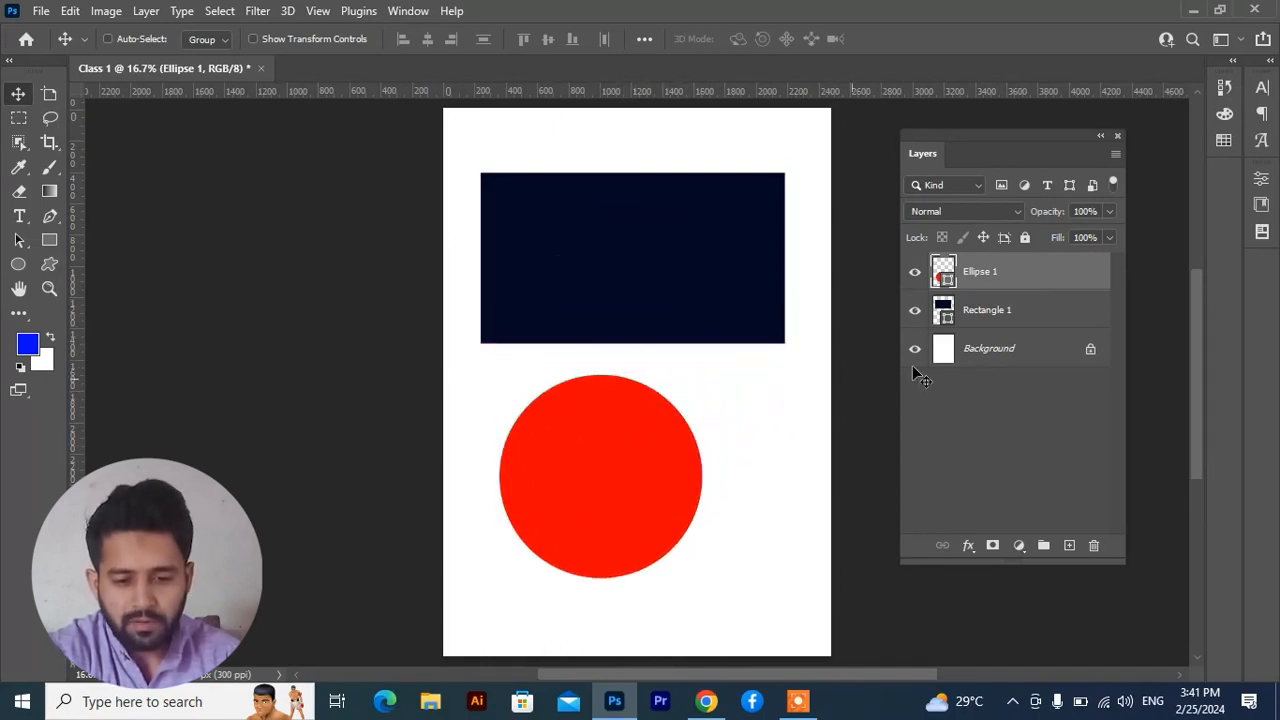
double_click(979, 272)
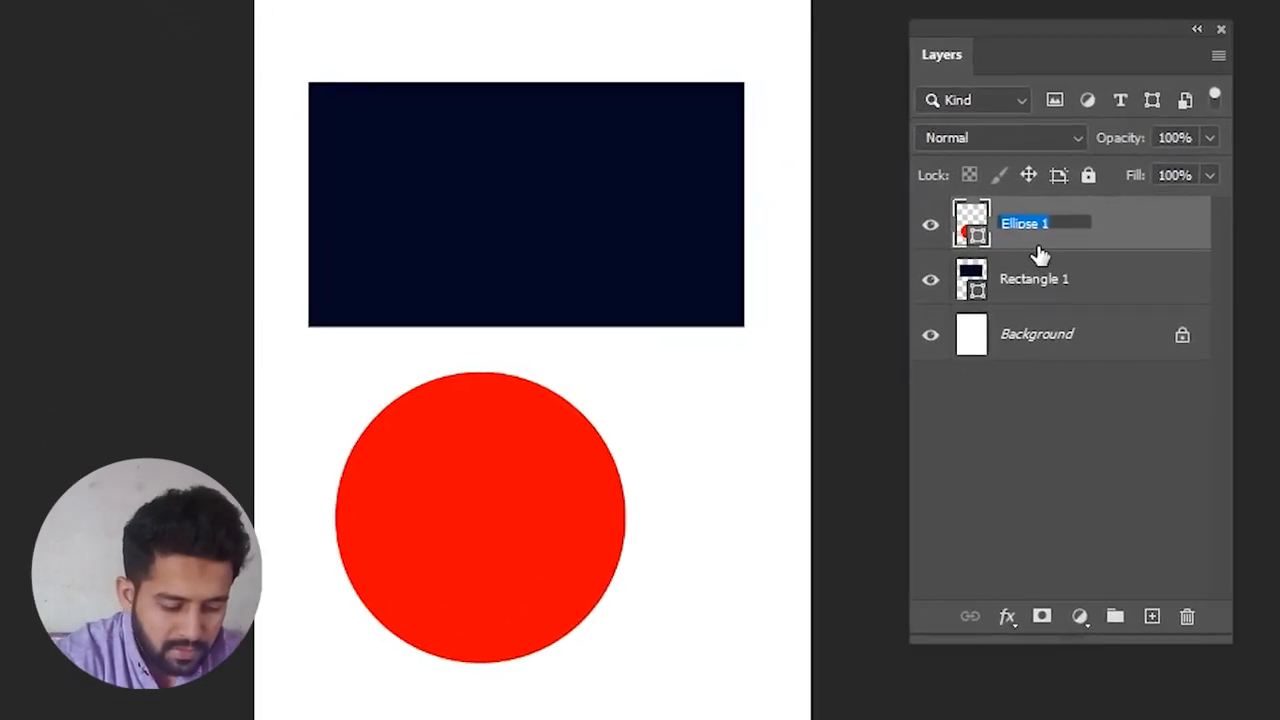
type("Circle")
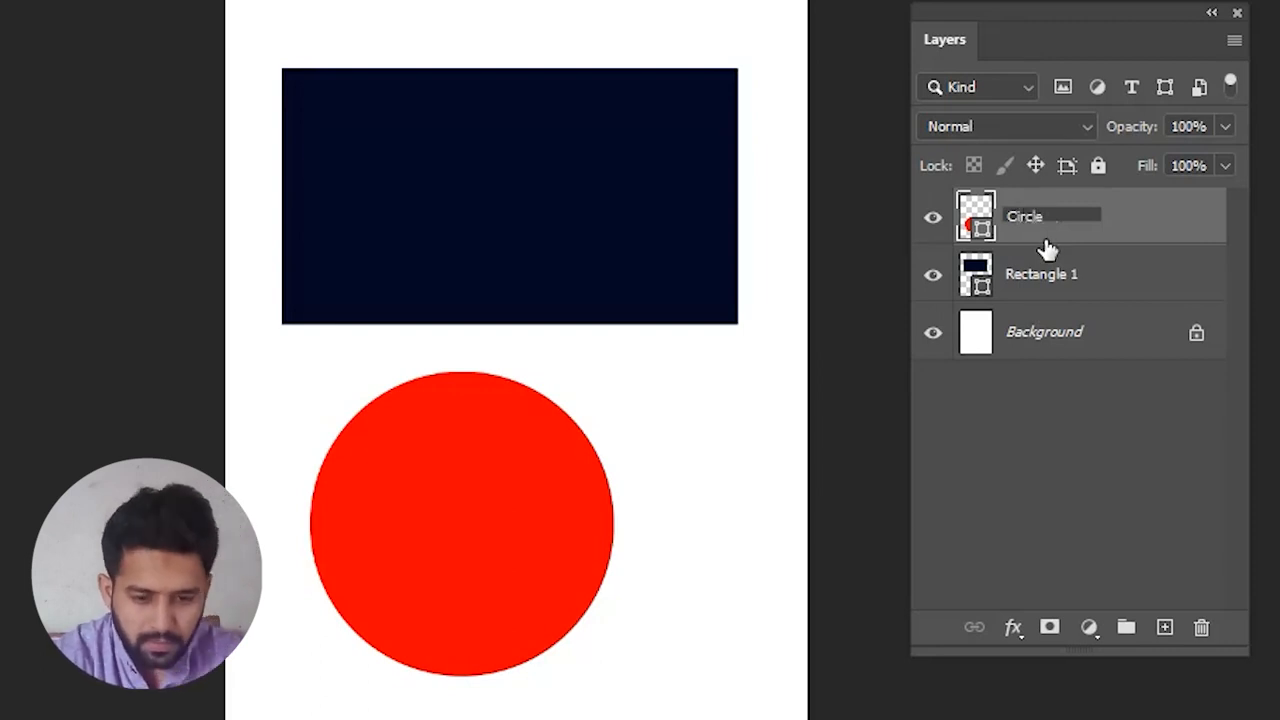
key("Return")
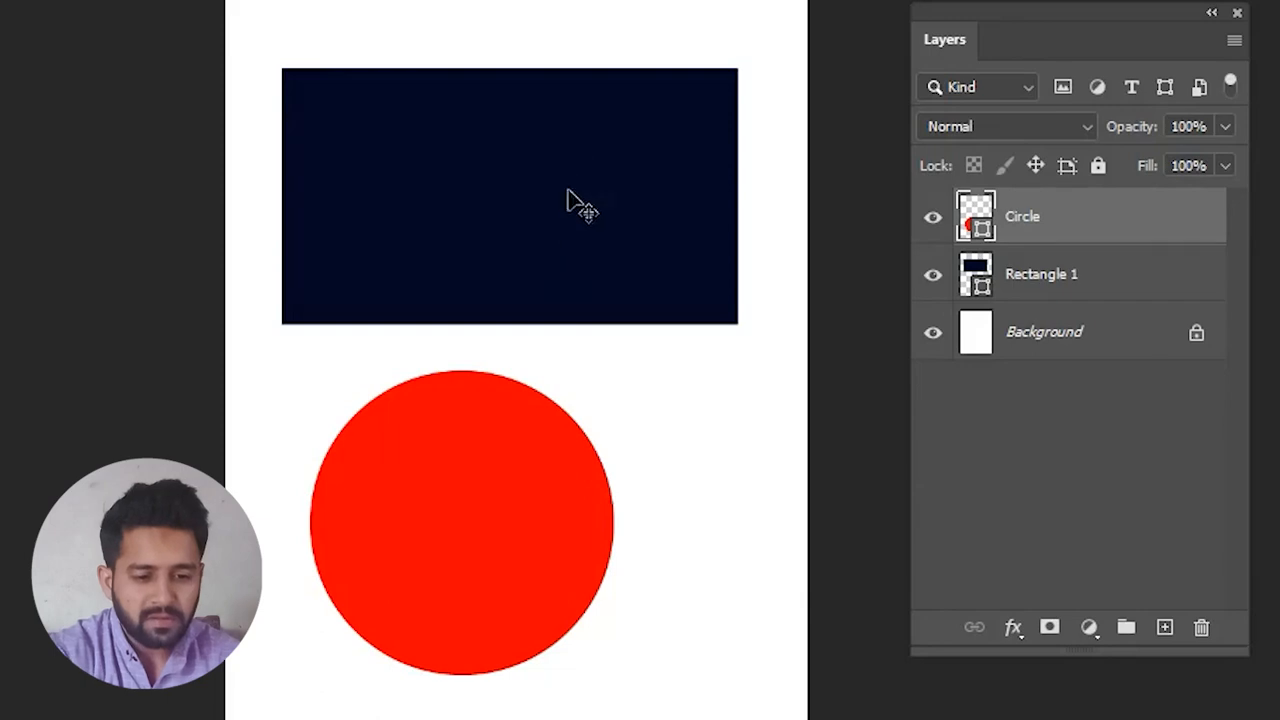
With the Circle layer active, move the circle around below the rectangle and leave it slightly lower and further right
left_click_drag(543, 172, 543, 117)
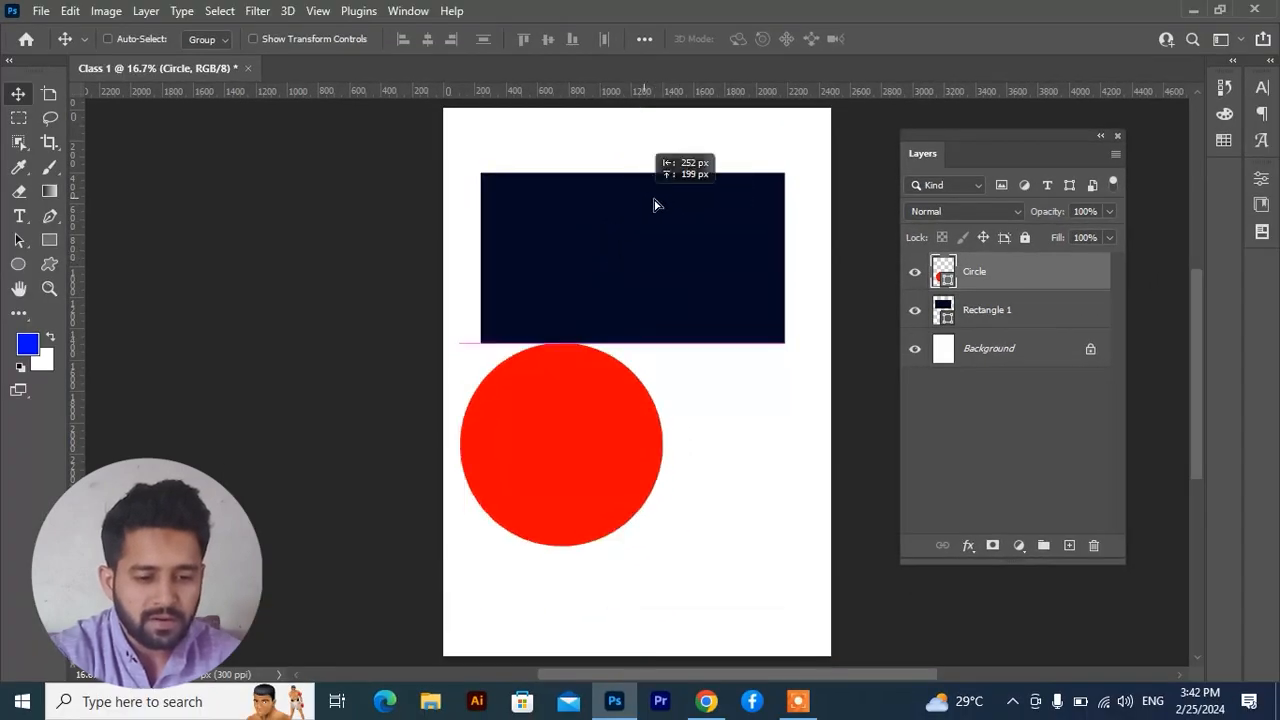
left_click_drag(655, 205, 680, 257)
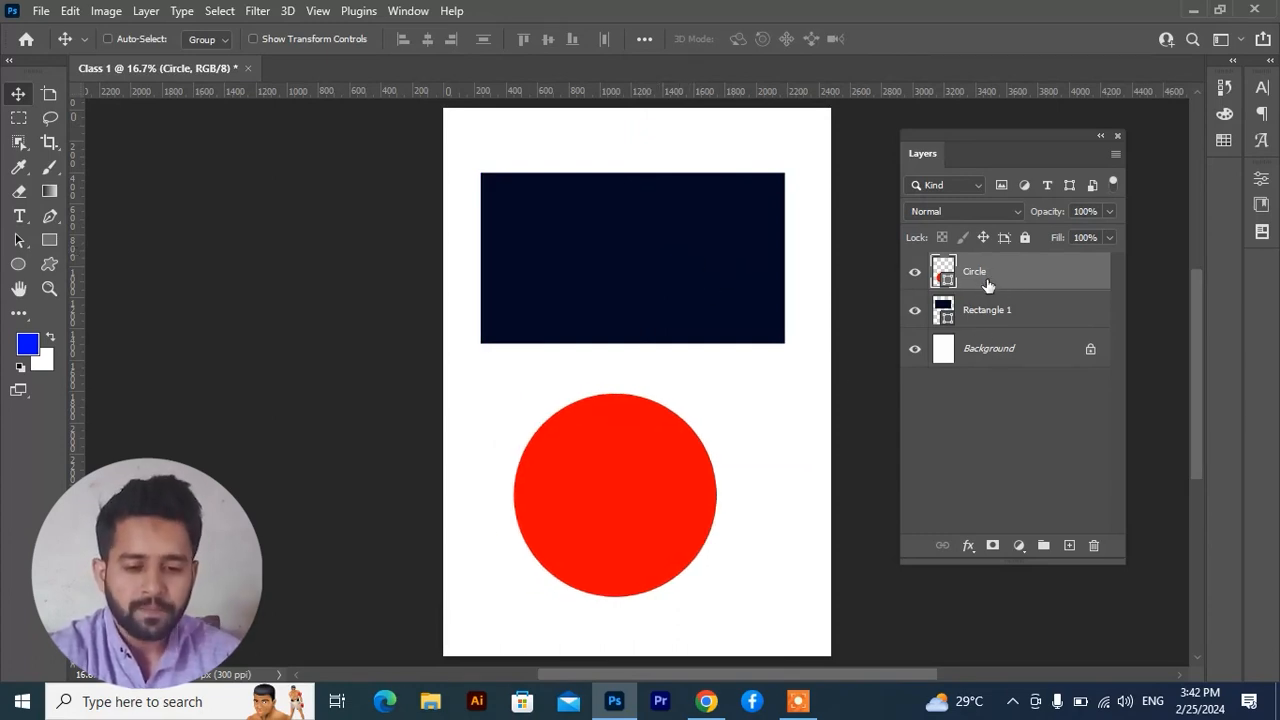
Try moving the rectangle around the page through its active layer, including from over the circle, and undo the moves
left_click(993, 318)
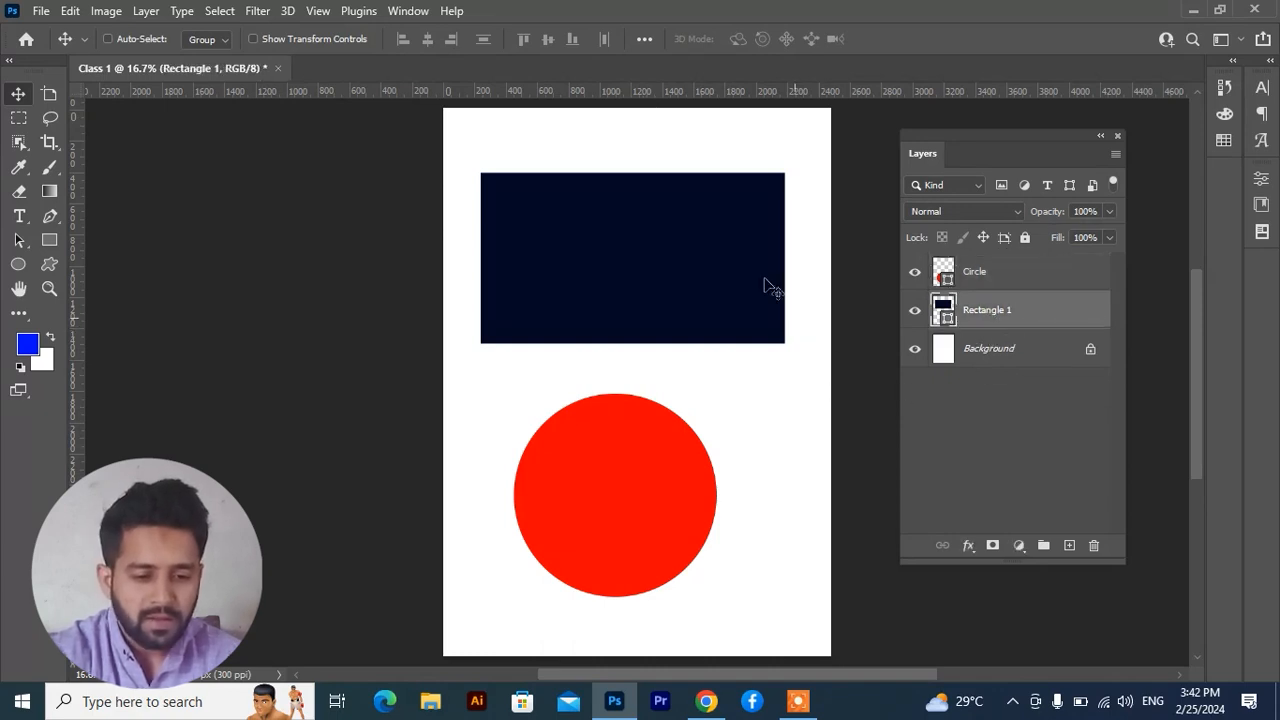
left_click_drag(620, 263, 717, 314)
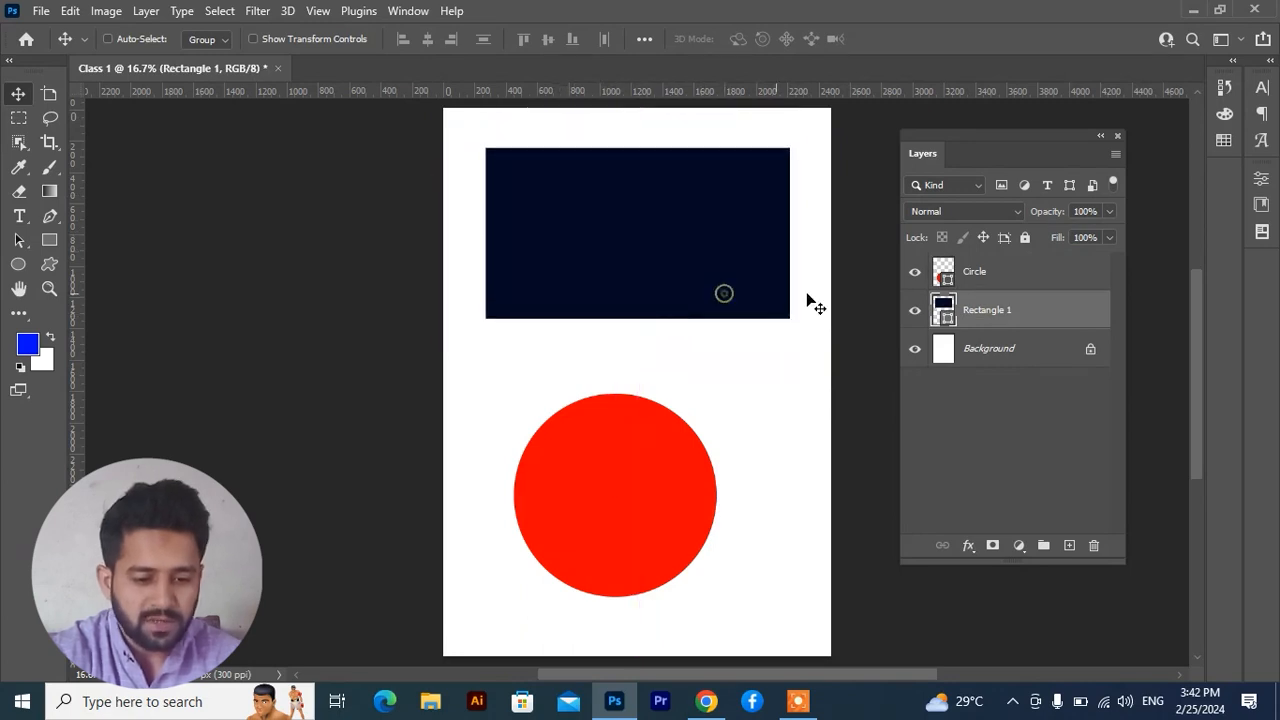
mouse_move(697, 256)
left_mouse_down()
mouse_move(695, 287)
mouse_move(703, 252)
left_mouse_up()
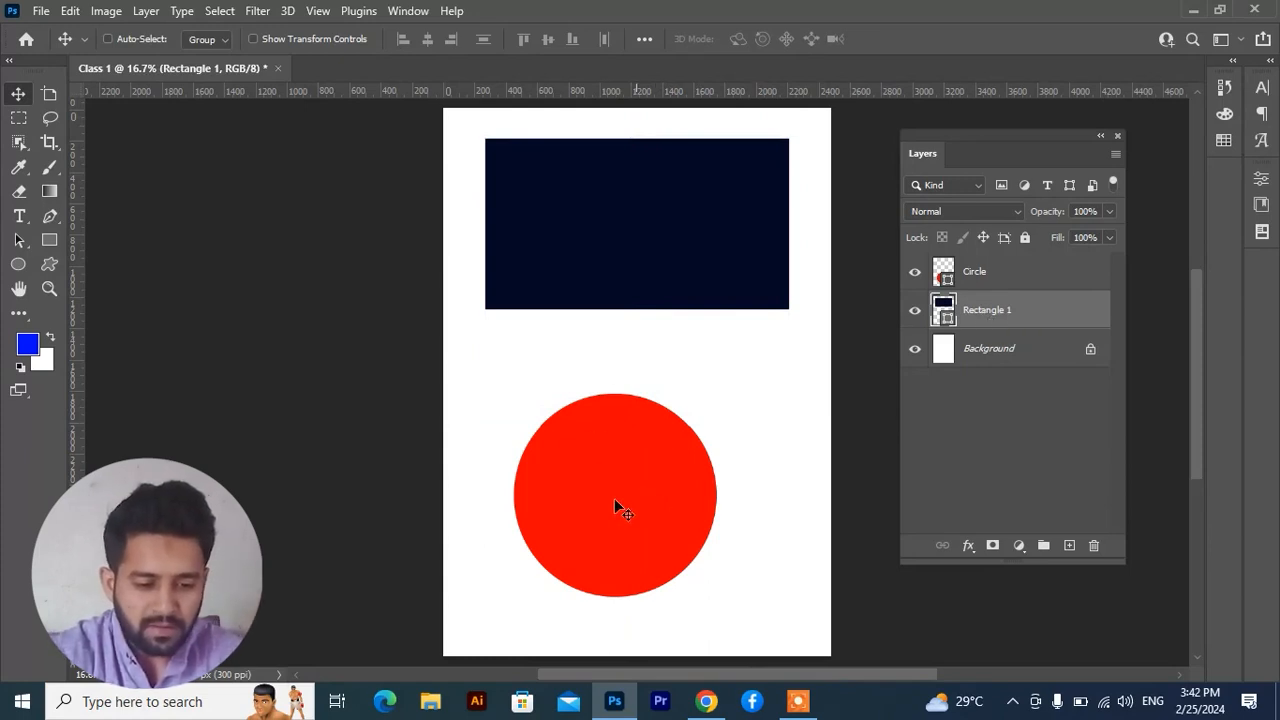
mouse_move(614, 501)
left_mouse_down()
mouse_move(640, 415)
mouse_move(603, 515)
left_mouse_up()
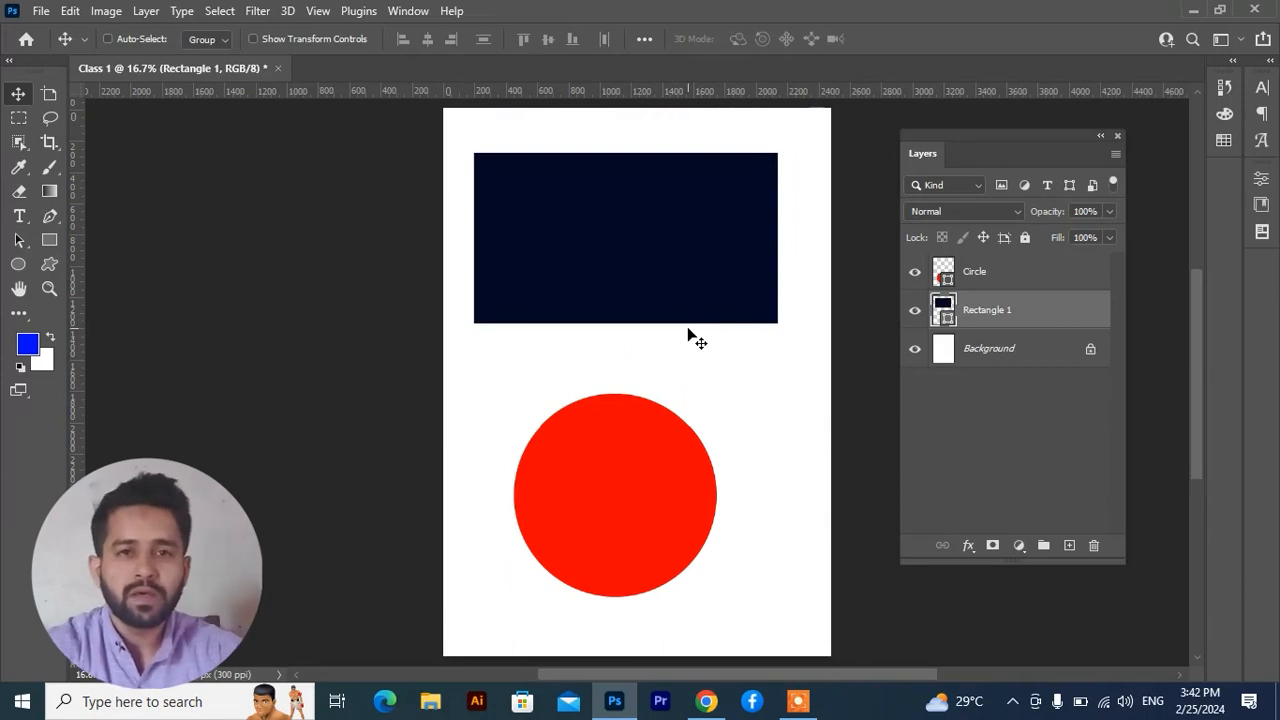
left_click_drag(621, 501, 641, 378)
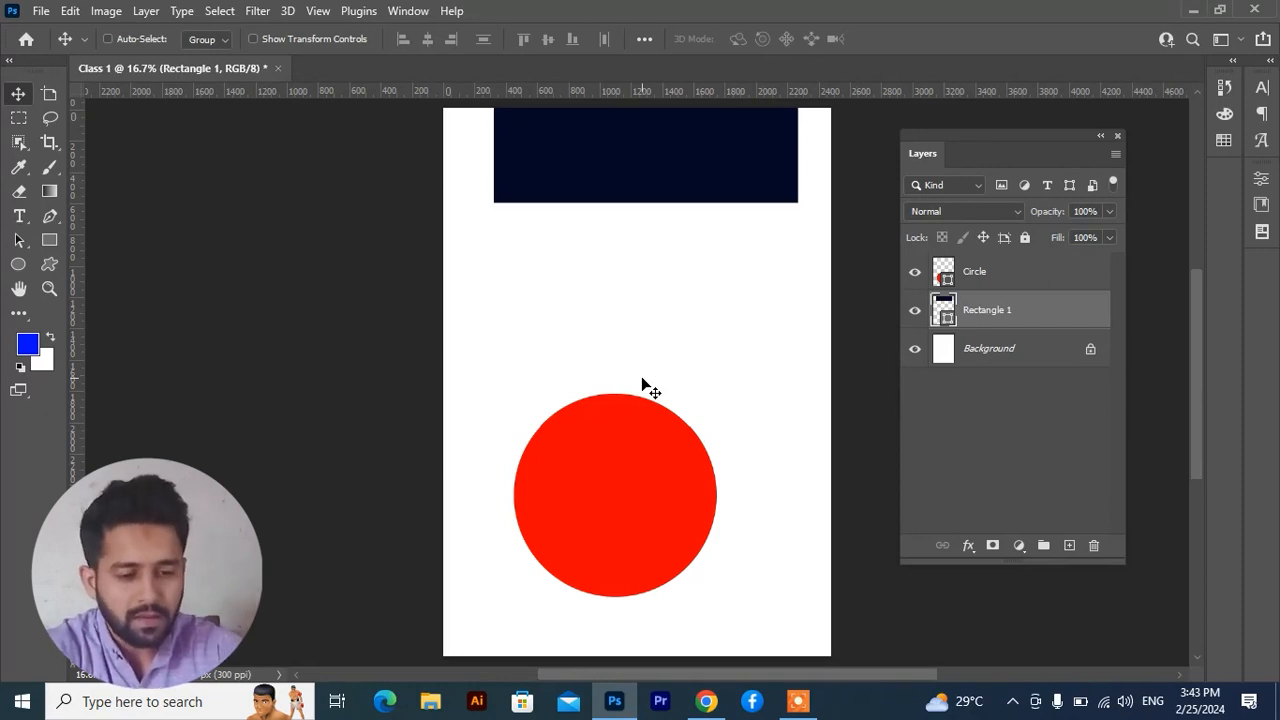
key("ctrl+z")
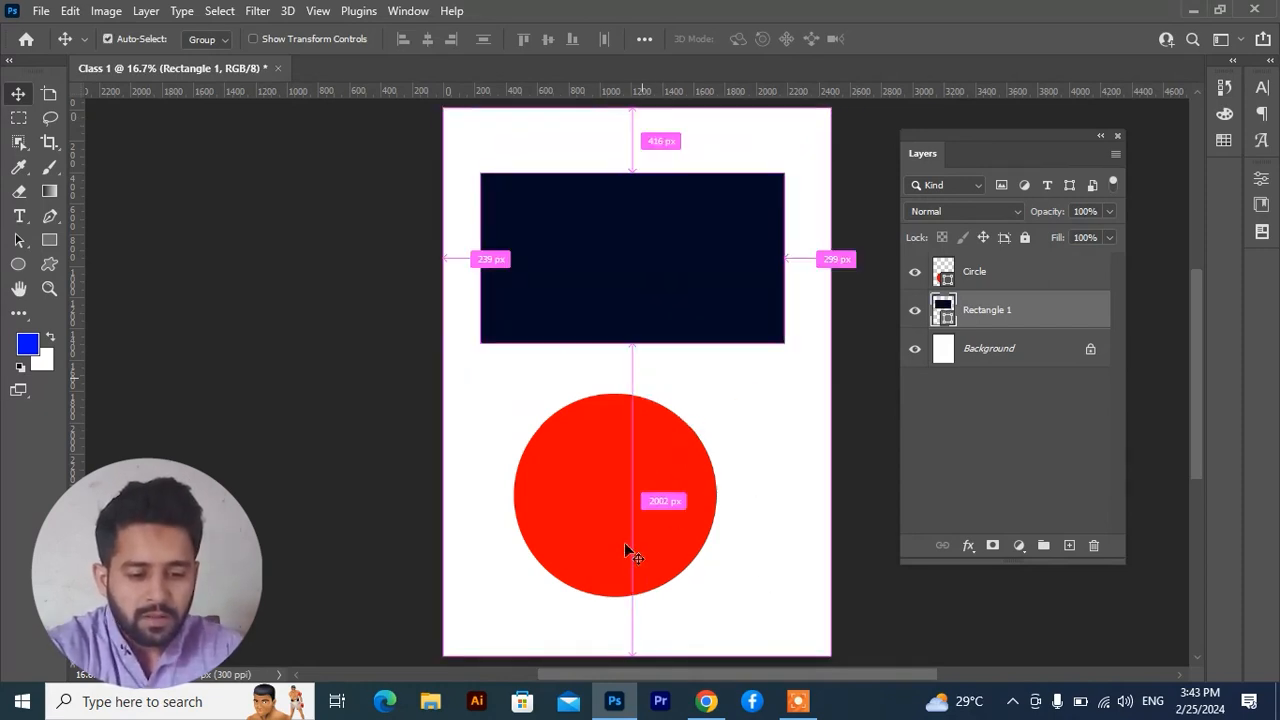
Enable Auto-Select for the Move tool, then move the rectangle up to the page's top edge and the circle up beneath it
left_click(644, 494)
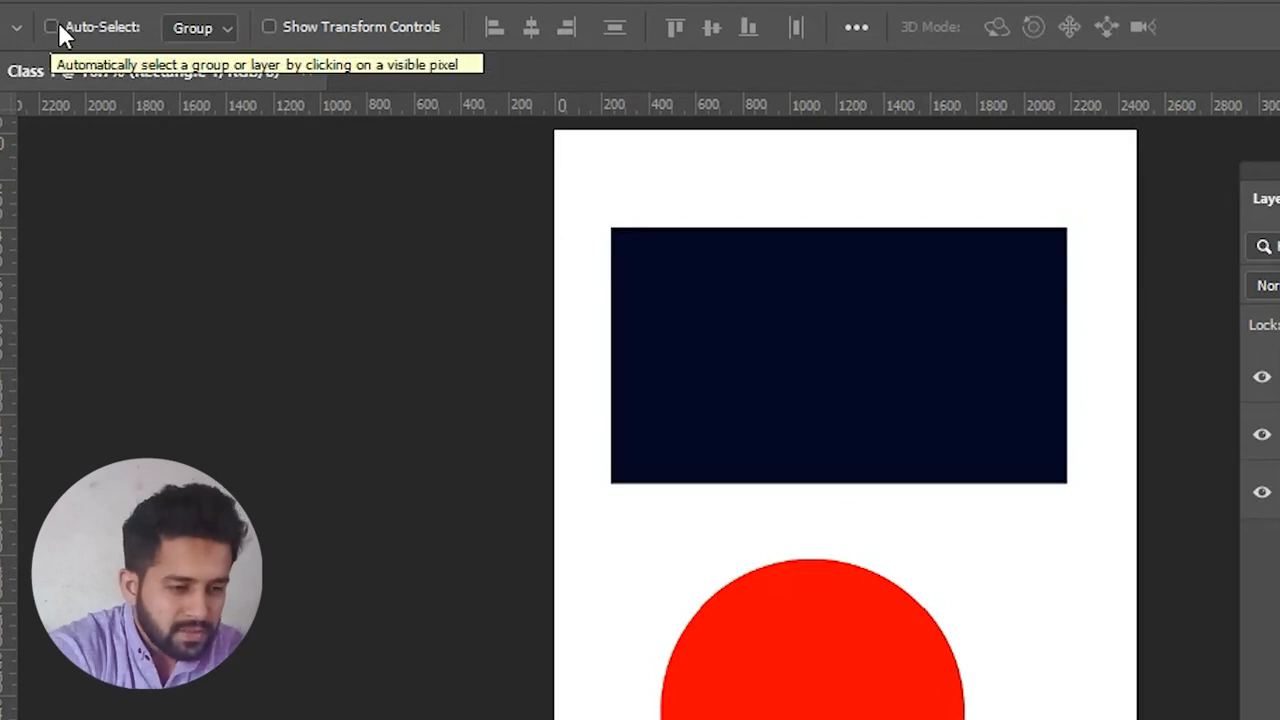
left_click(52, 27)
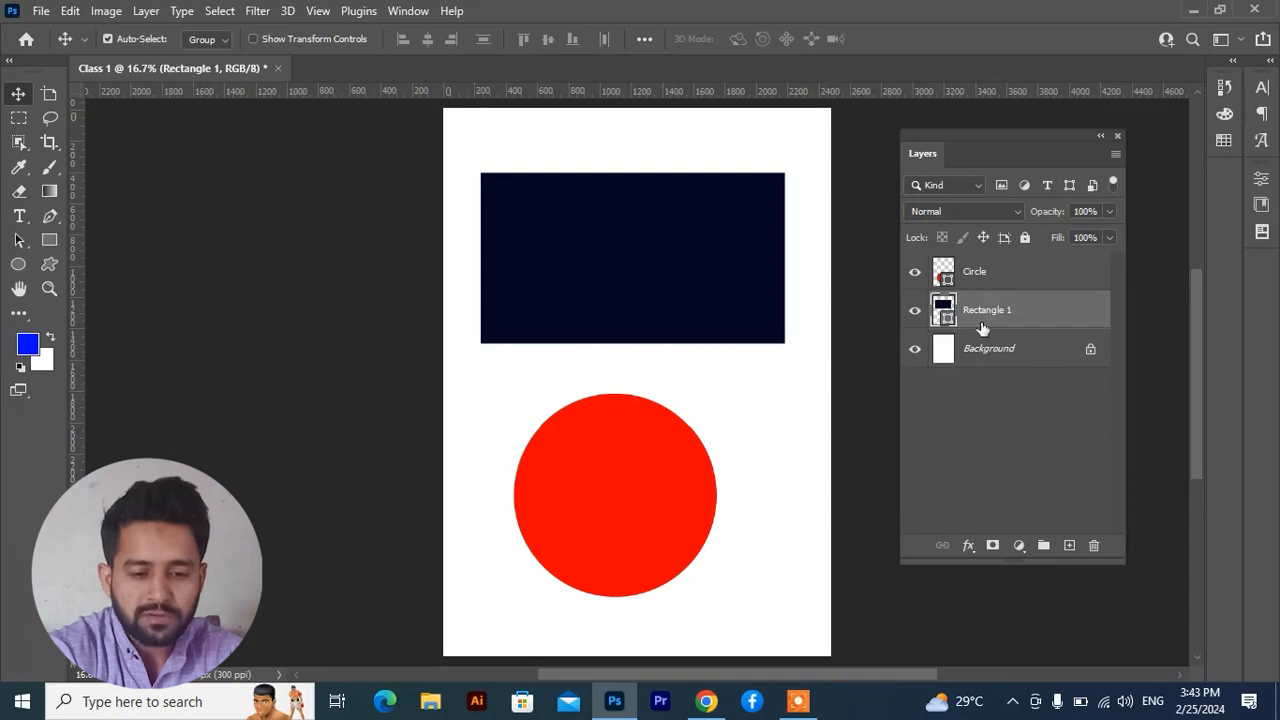
left_click_drag(623, 249, 616, 181)
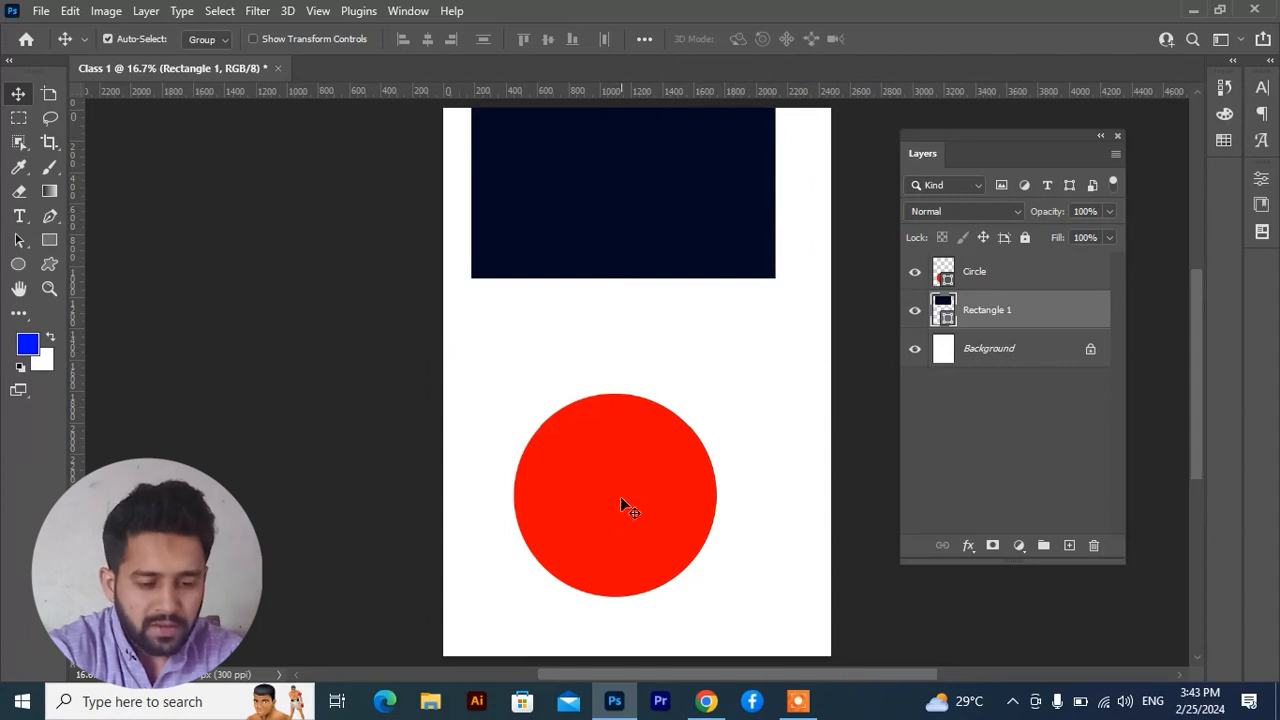
left_click_drag(621, 498, 629, 452)
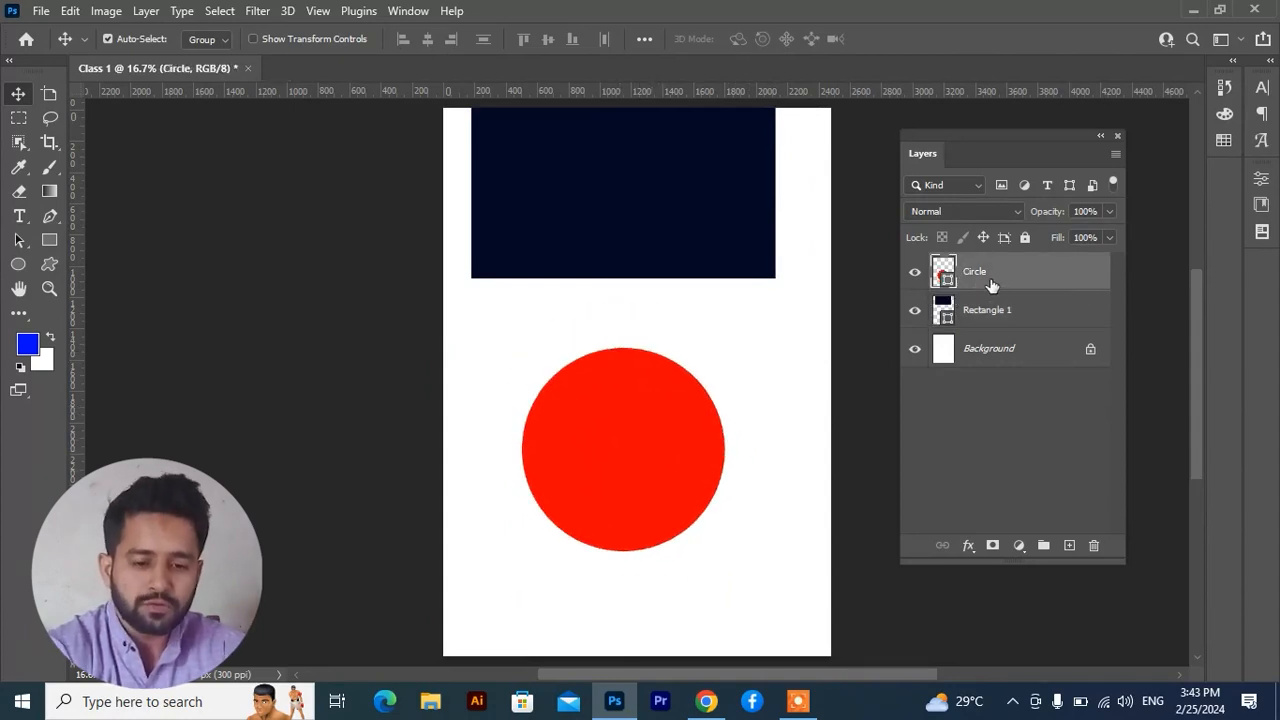
Move the rectangle down to leave a small gap below the page's top edge and reposition the circle just beneath it
left_click_drag(624, 450, 607, 472)
key("ctrl+z")
key("ctrl+z")
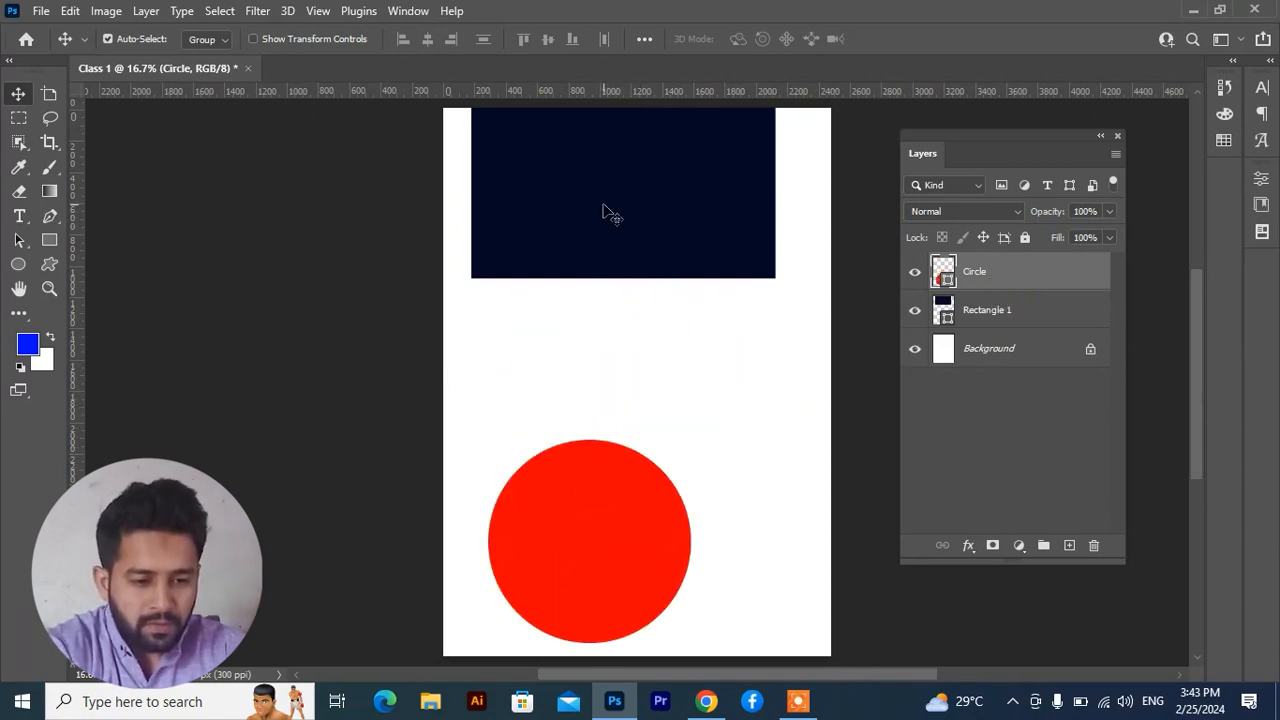
mouse_move(604, 212)
left_mouse_down()
mouse_move(607, 292)
mouse_move(606, 231)
left_mouse_up()
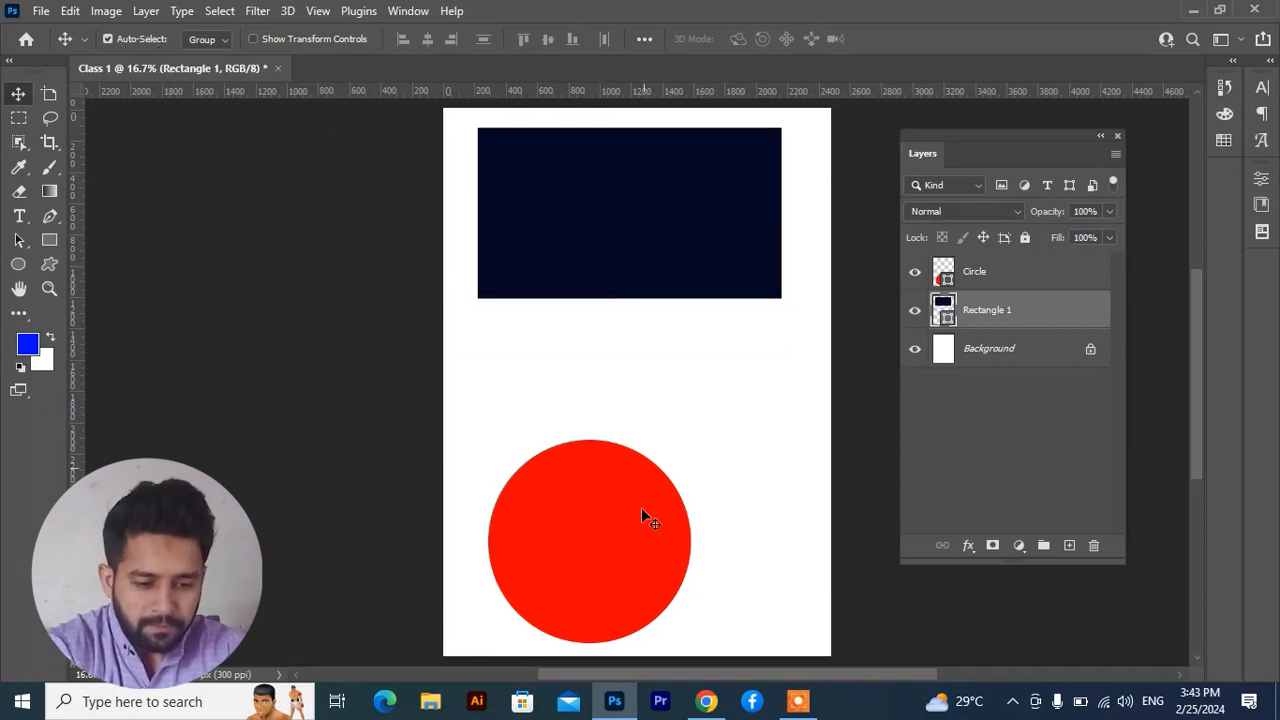
left_click_drag(645, 512, 665, 414)
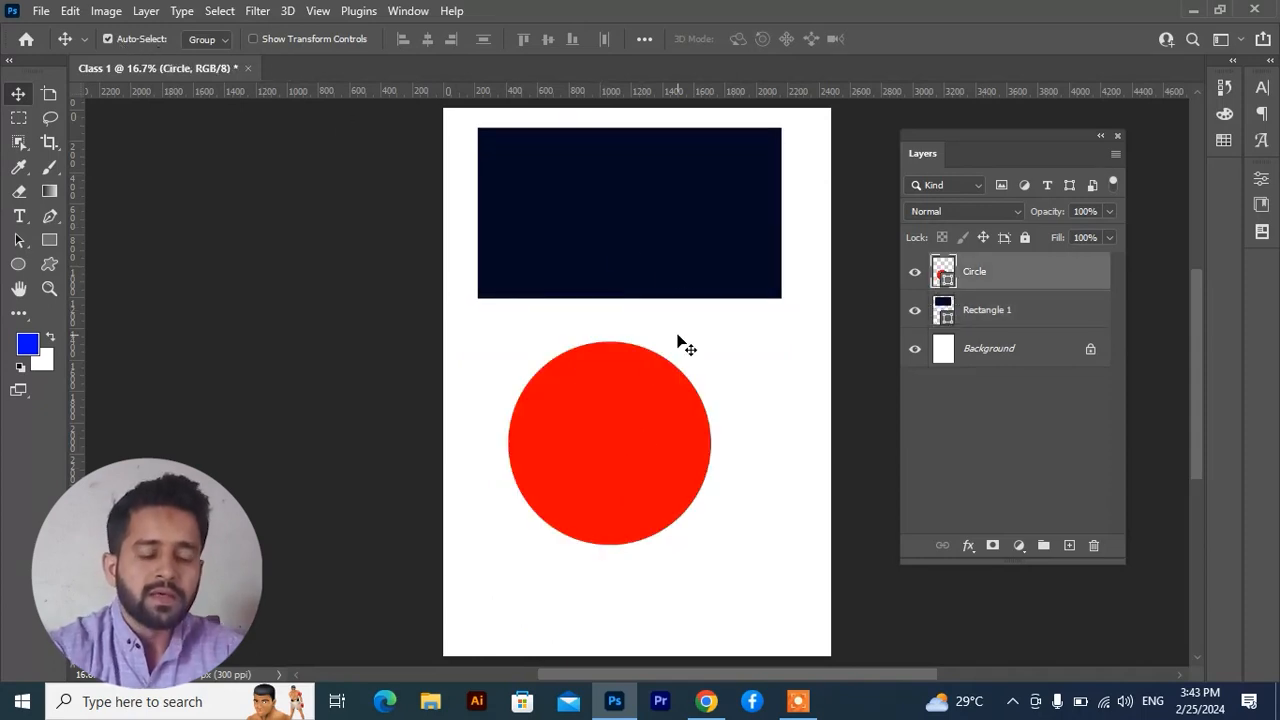
Add a new empty layer and move the red circle up so it overlaps the rectangle's lower edge
left_click(1069, 545)
left_click_drag(661, 442, 626, 315)
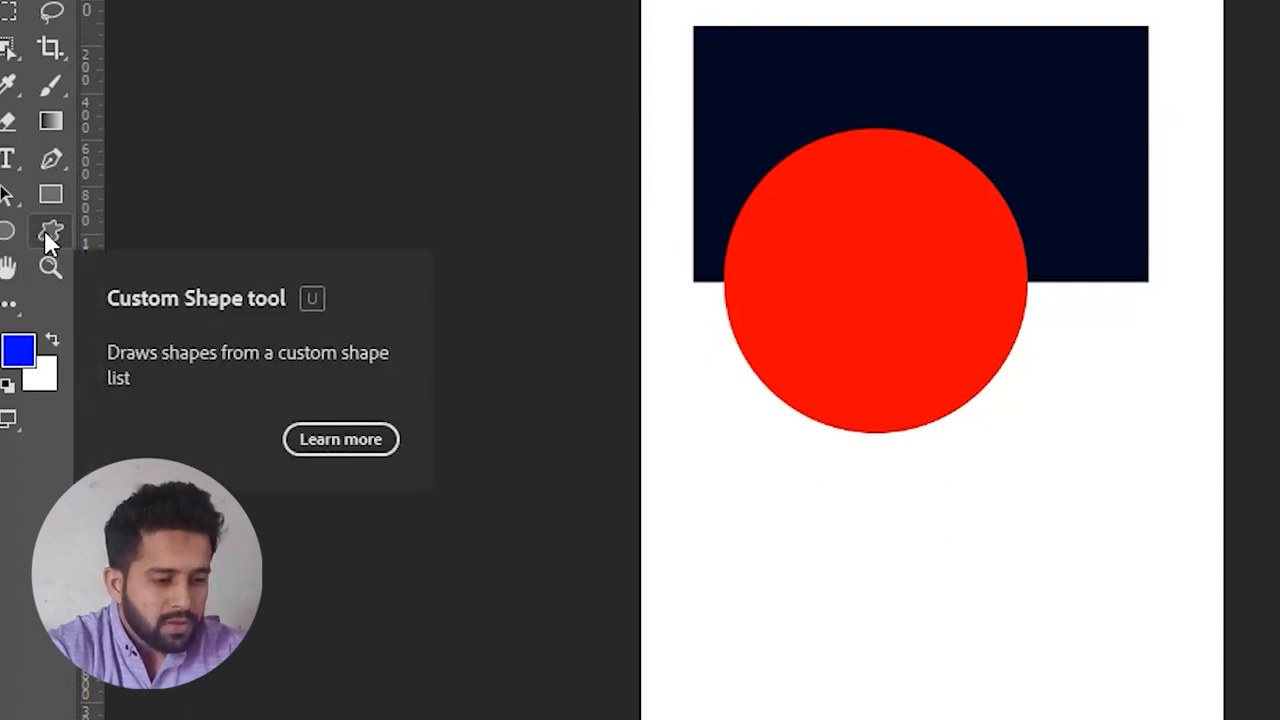
Draw the camel custom shape from Wild Animals, about 953 by 1240 px, below the red circle
left_click(45, 230)
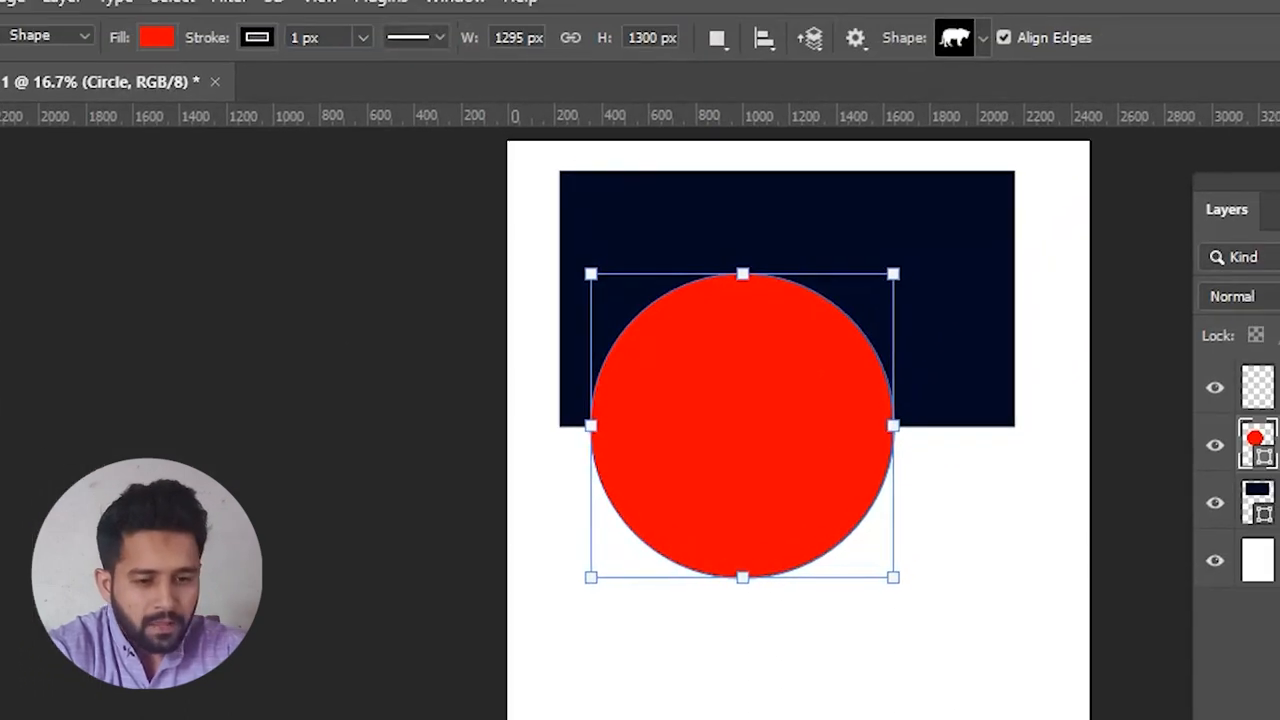
left_click(983, 40)
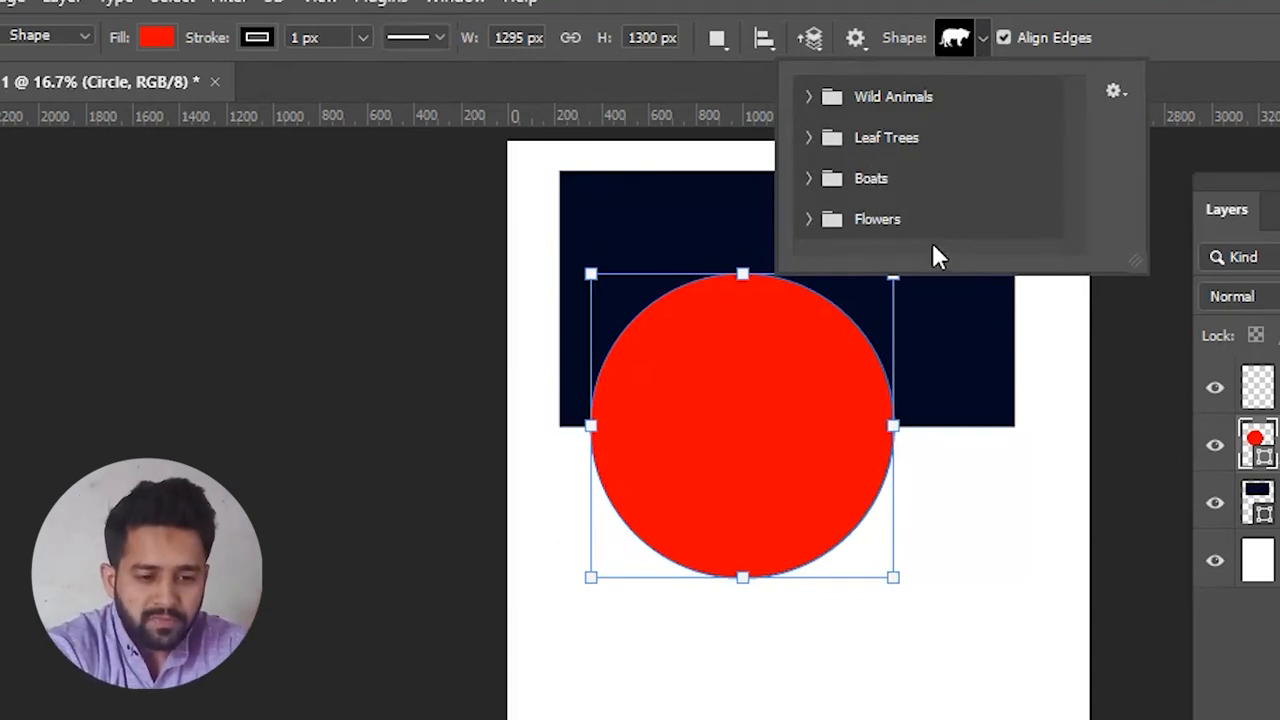
left_click(809, 96)
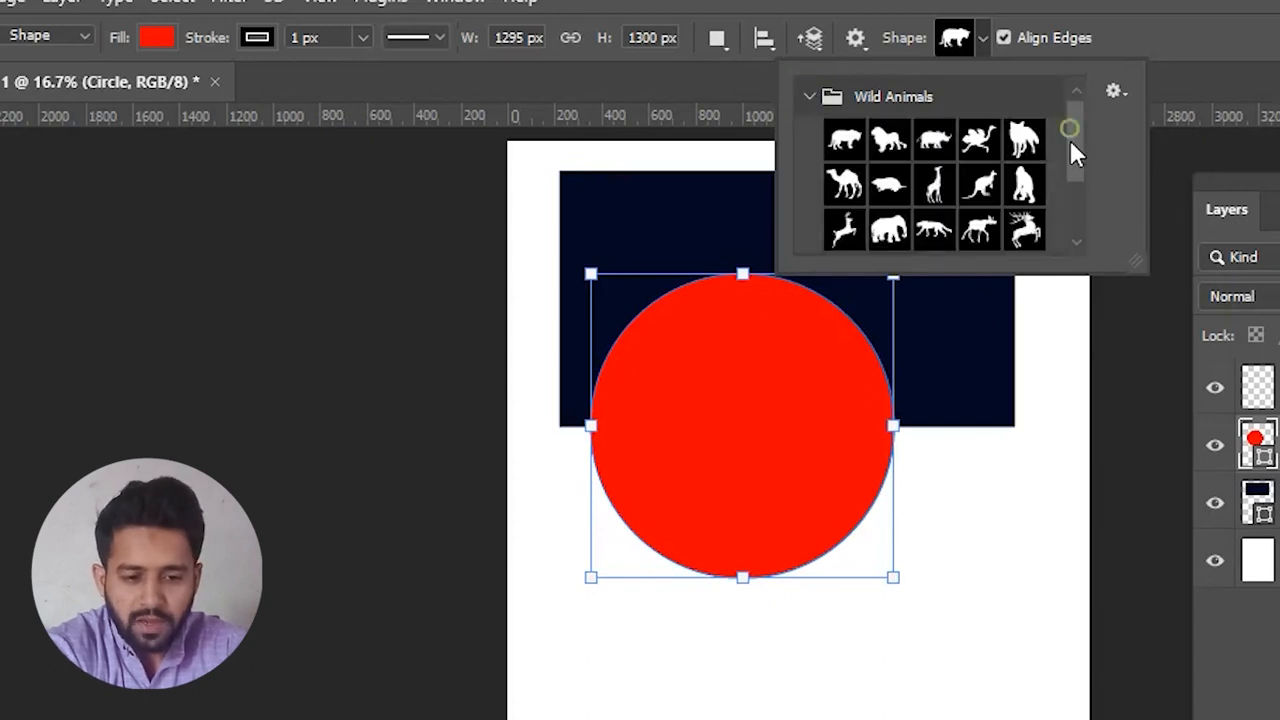
mouse_move(1070, 140)
left_mouse_down()
mouse_move(1070, 196)
mouse_move(1070, 135)
left_mouse_up()
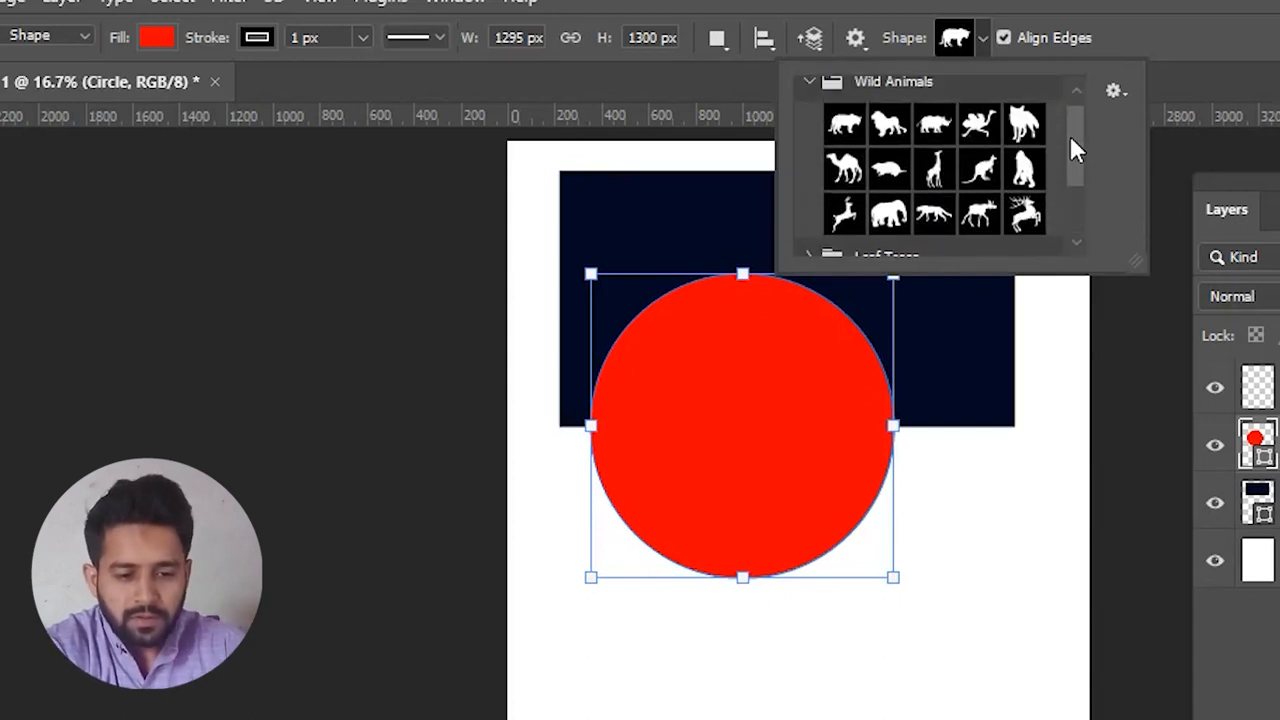
left_click(843, 168)
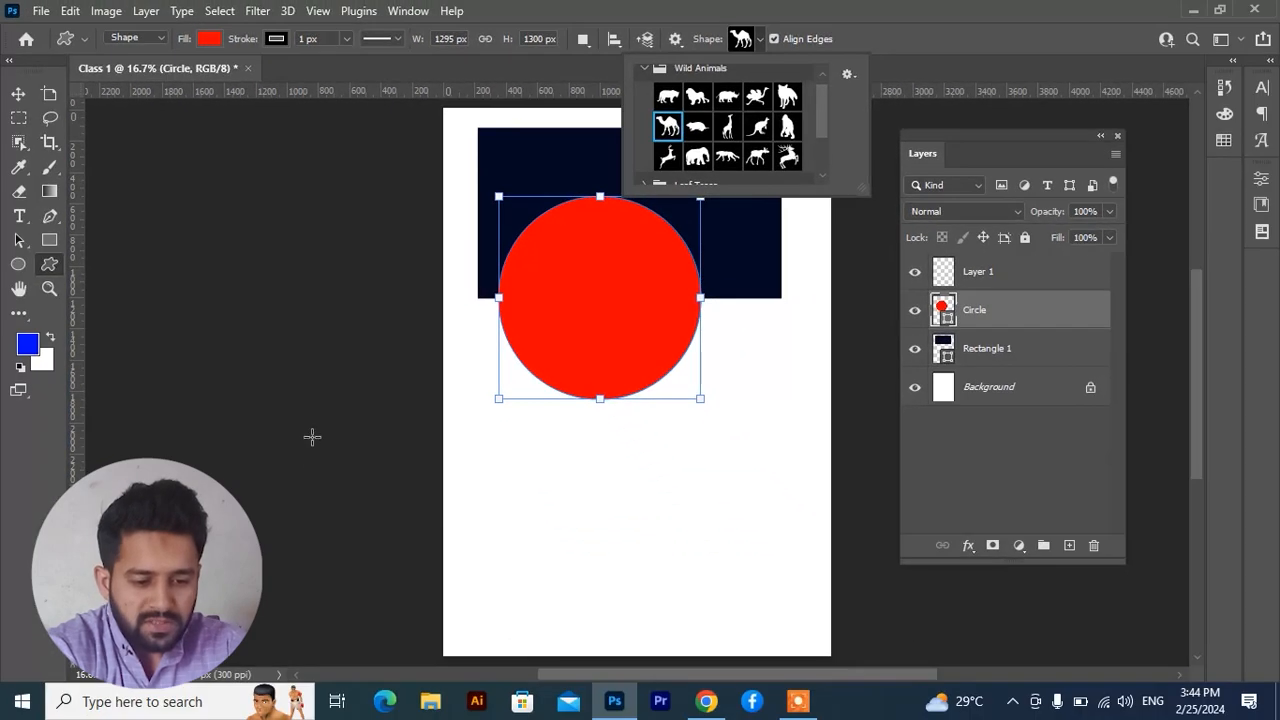
left_click_drag(530, 601, 678, 413)
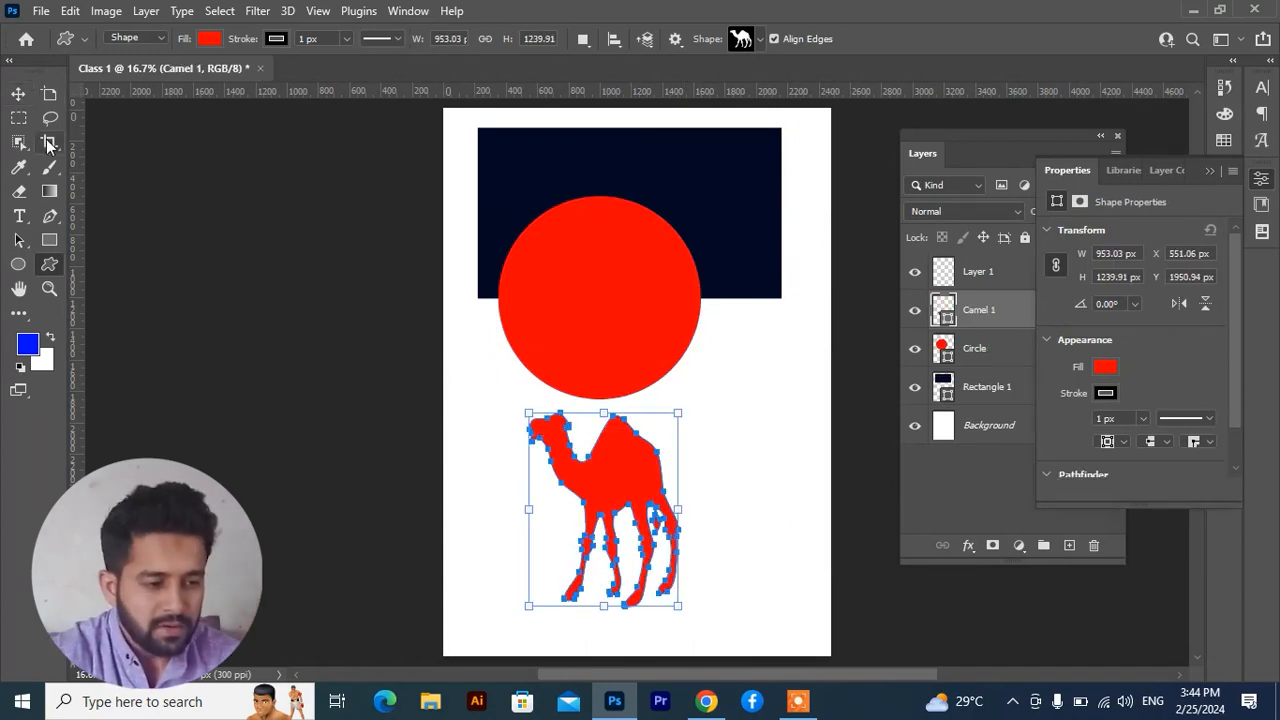
Change the camel's fill to the very dark maroon from the recently used colors, return to the Move tool and collapse the shape properties
left_click(1105, 368)
left_click(1107, 366)
left_click(1106, 367)
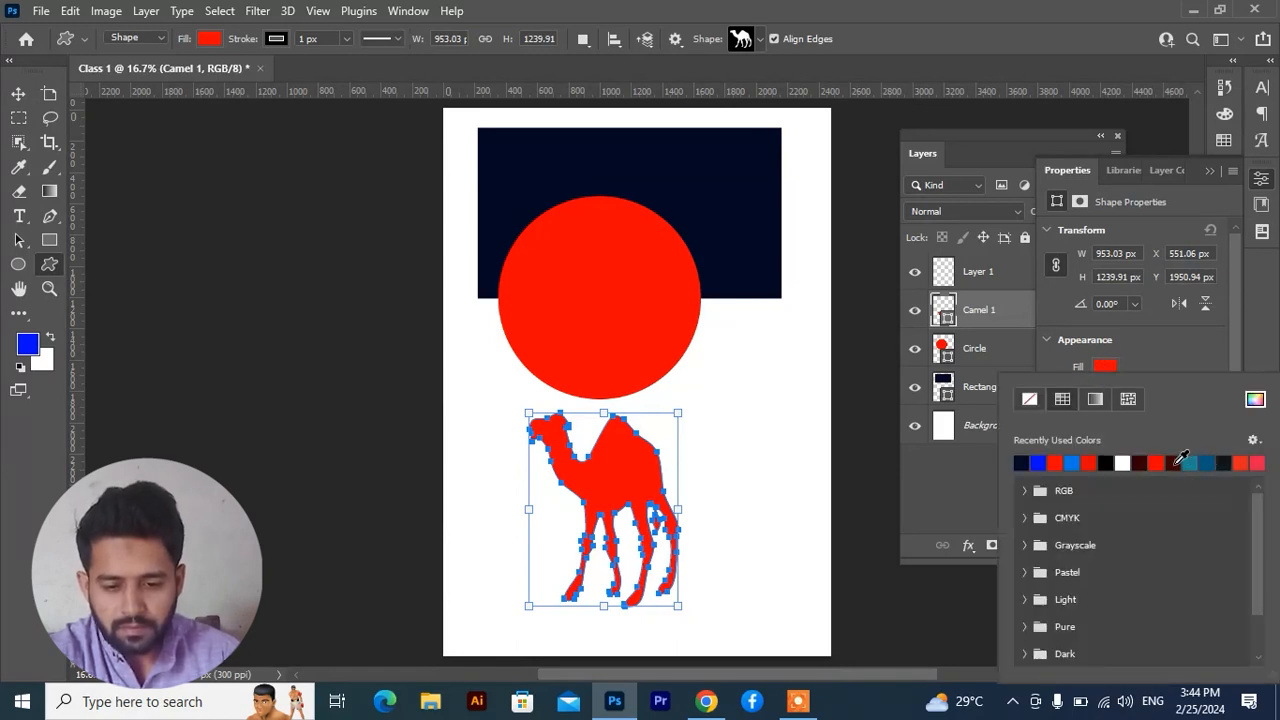
left_click(1174, 462)
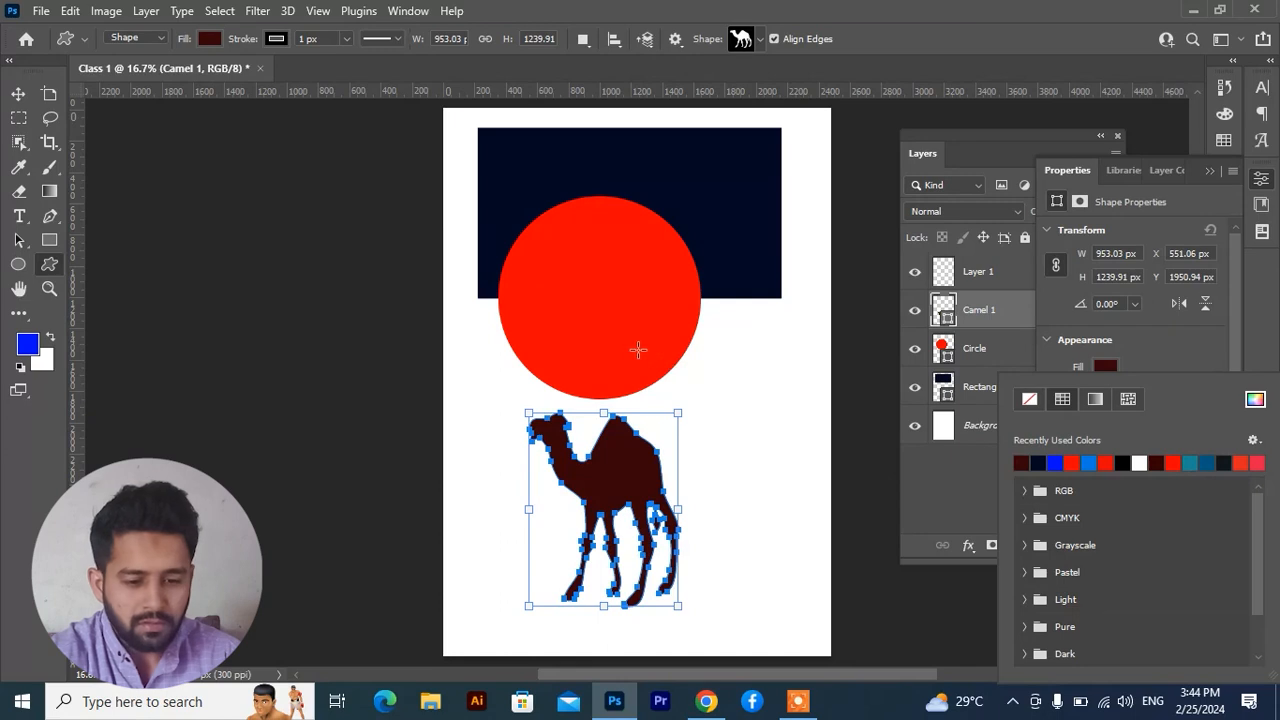
left_click(18, 97)
left_click(760, 436)
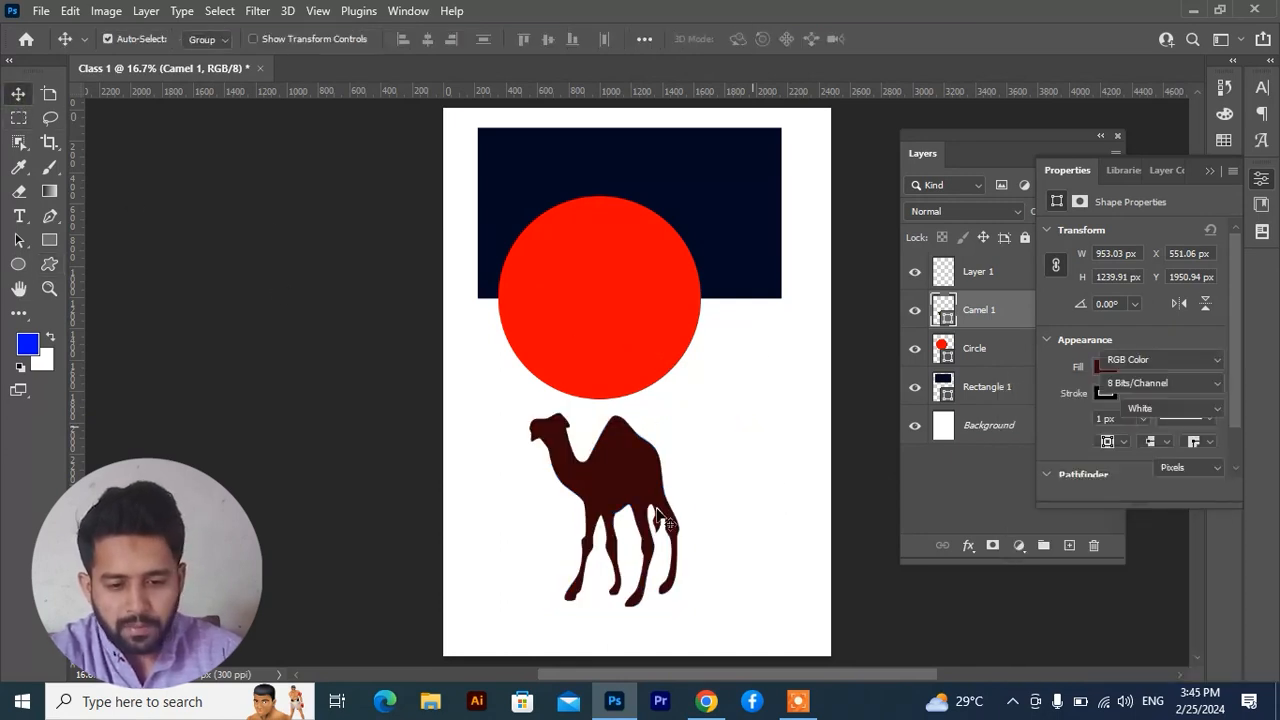
left_click(1212, 172)
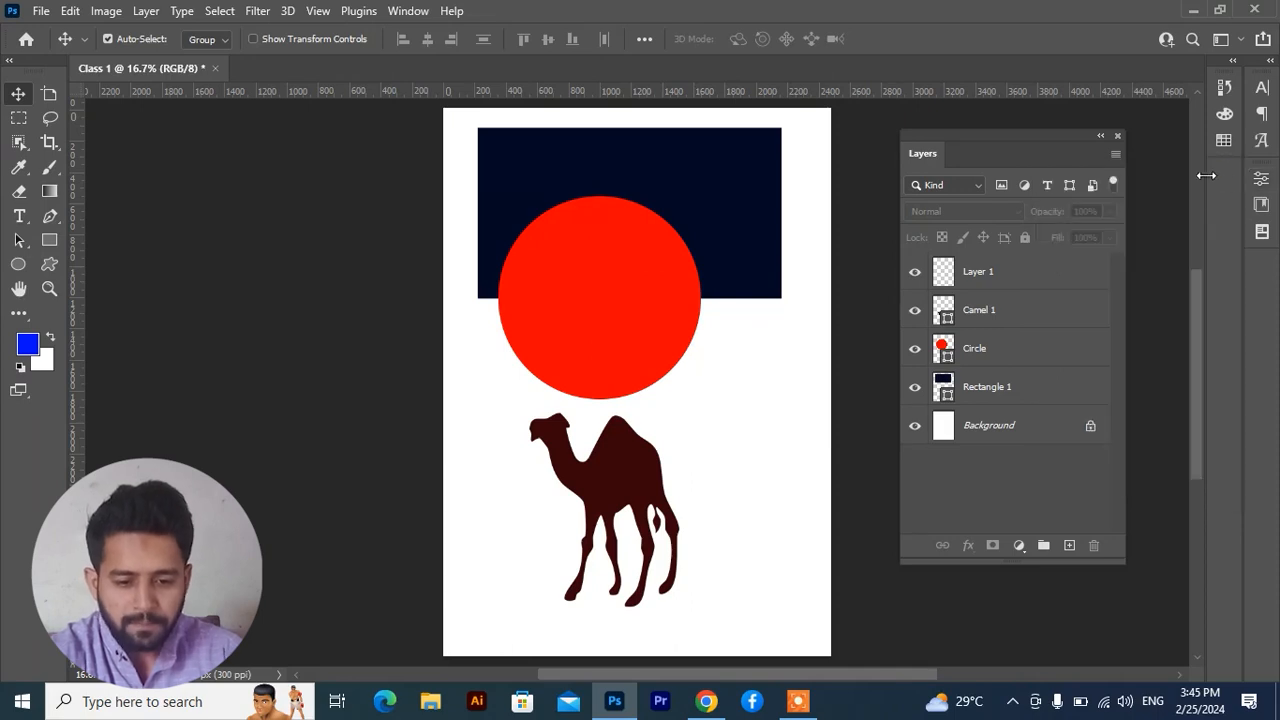
Go through the camel, circle and rectangle layers, then delete the empty Layer 1
left_click(1000, 312)
left_click(994, 352)
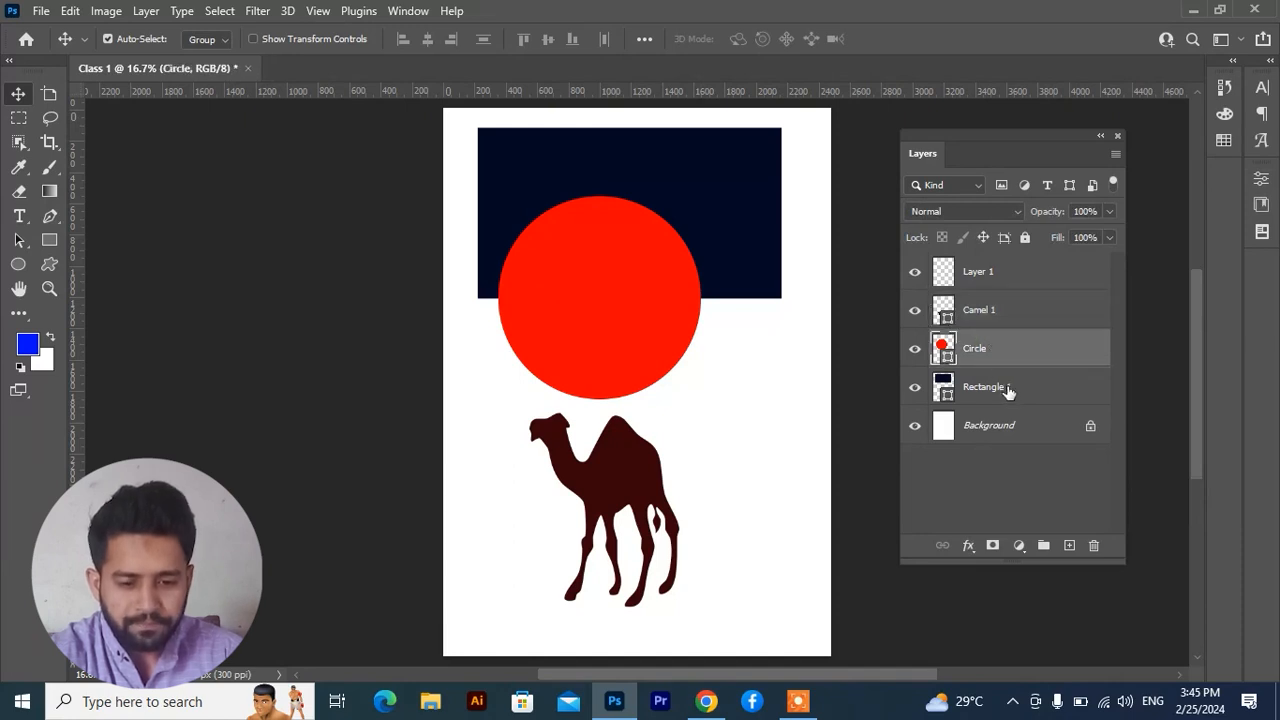
left_click(1006, 389)
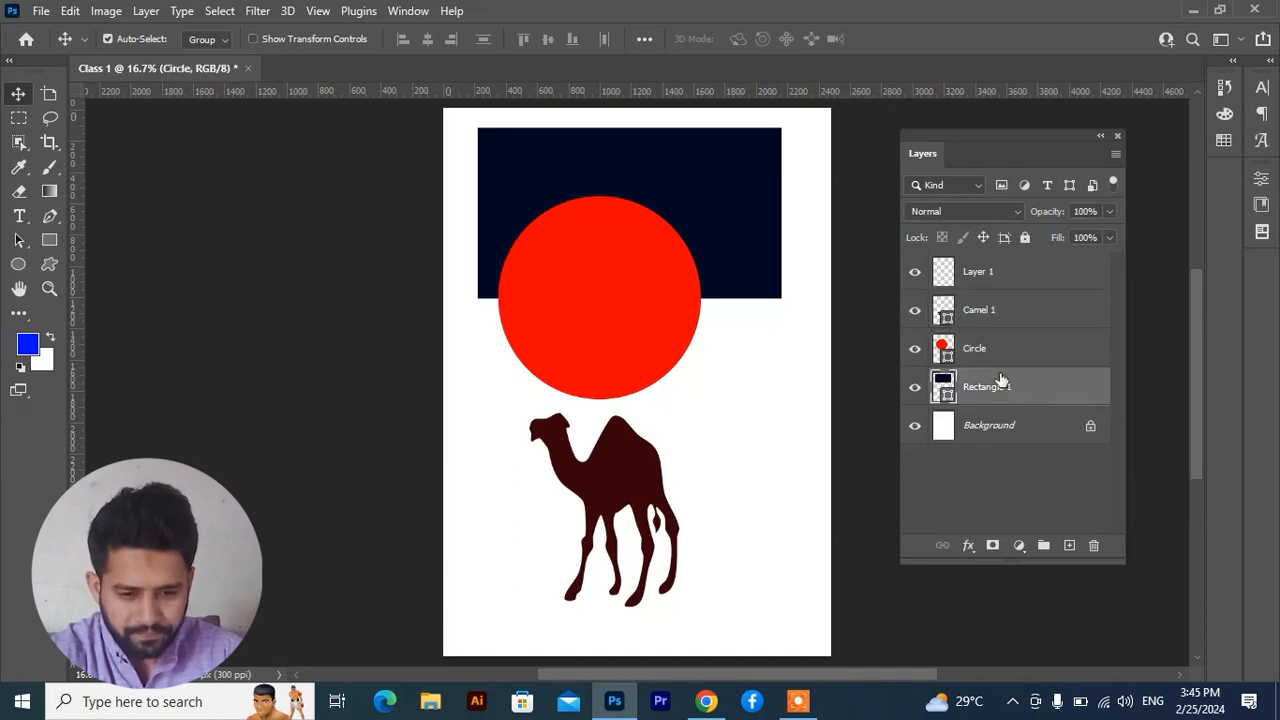
left_click(985, 284)
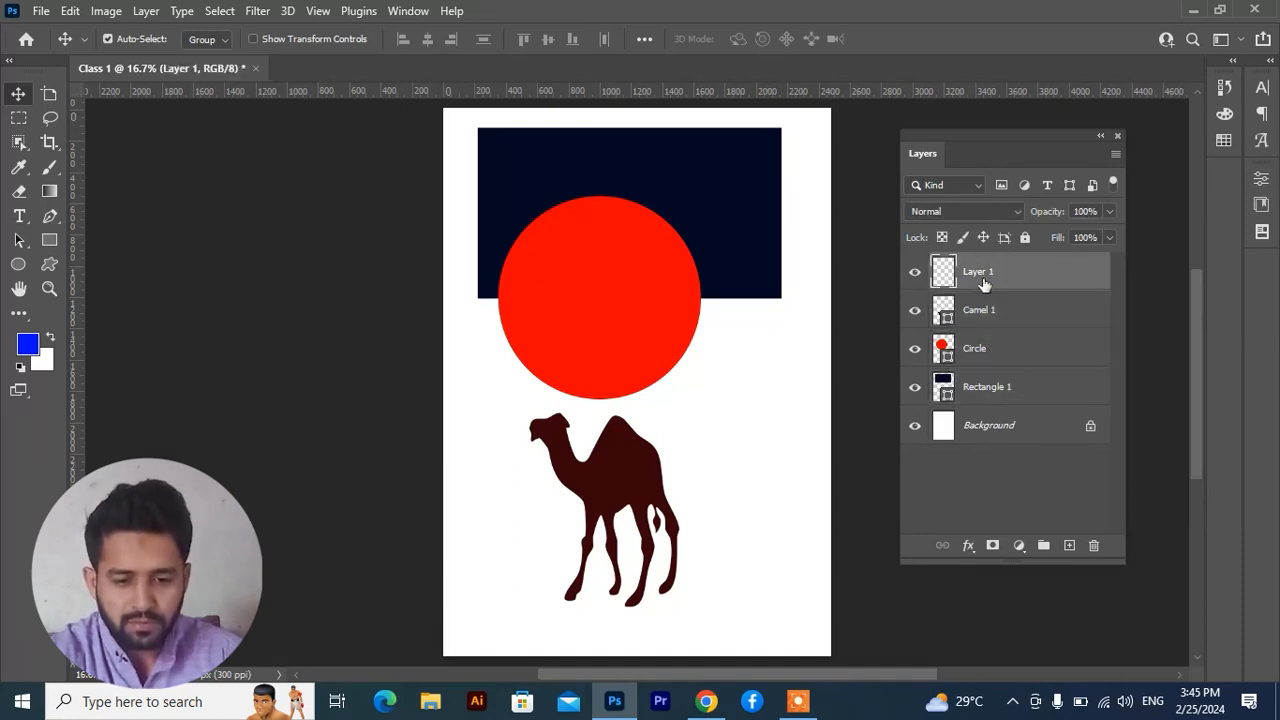
left_click(1093, 546)
key("Return")
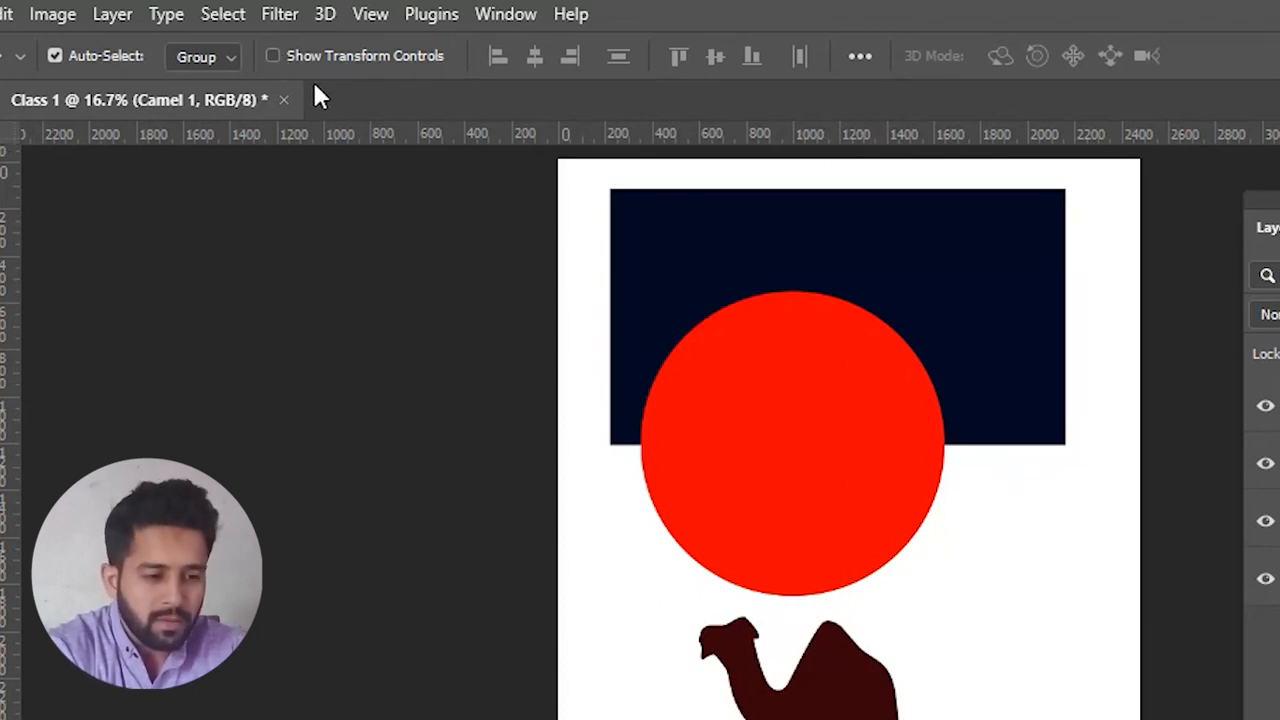
Turn on Show Transform Controls for the Move tool with the camel layer active
left_click(272, 57)
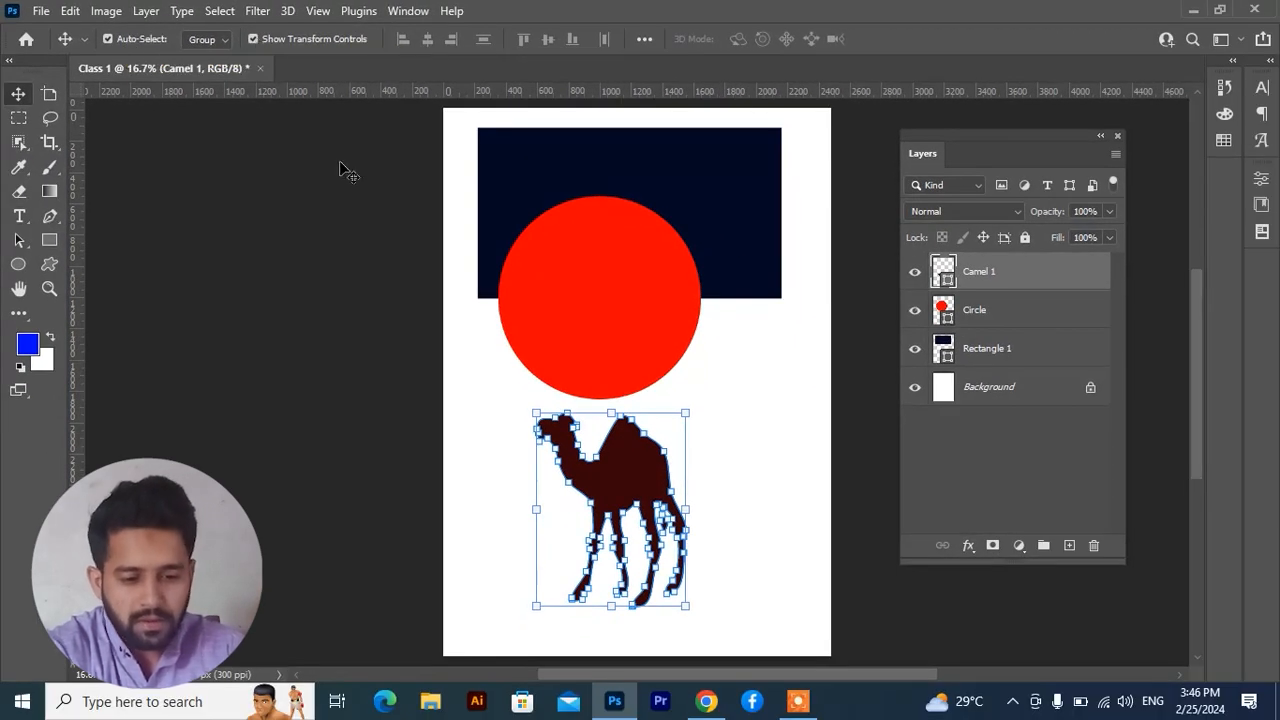
Move the camel slightly to the right and scale it down to about 49.5%
left_click_drag(630, 472, 656, 472)
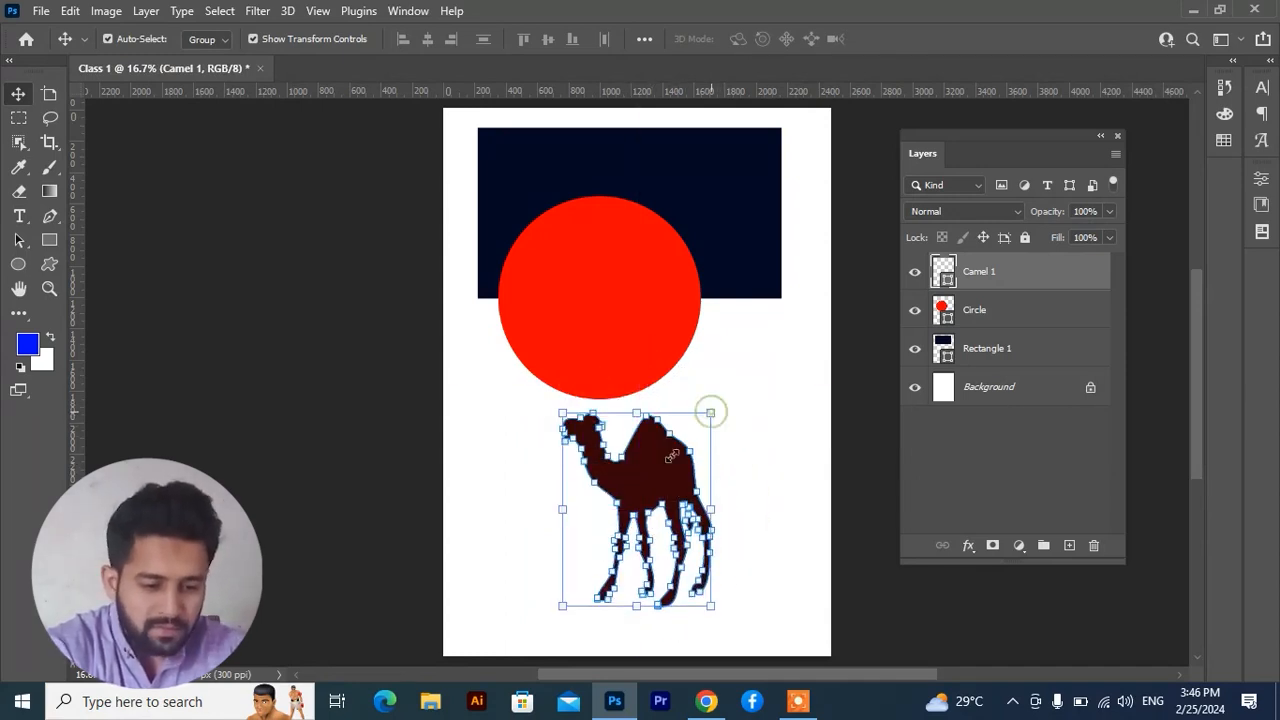
left_click_drag(711, 412, 619, 437)
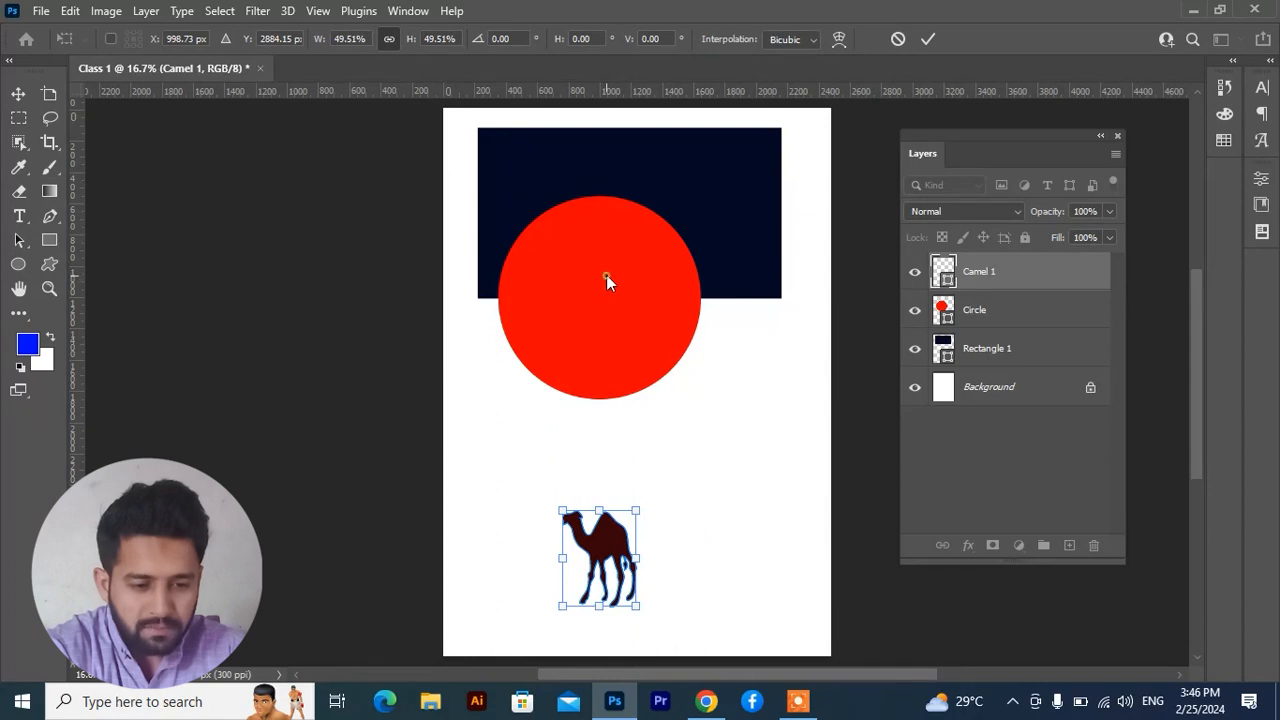
key("Return")
Move the red circle down off the dark rectangle, shrink it slightly and shift it toward the page's right edge
left_click_drag(626, 300, 645, 411)
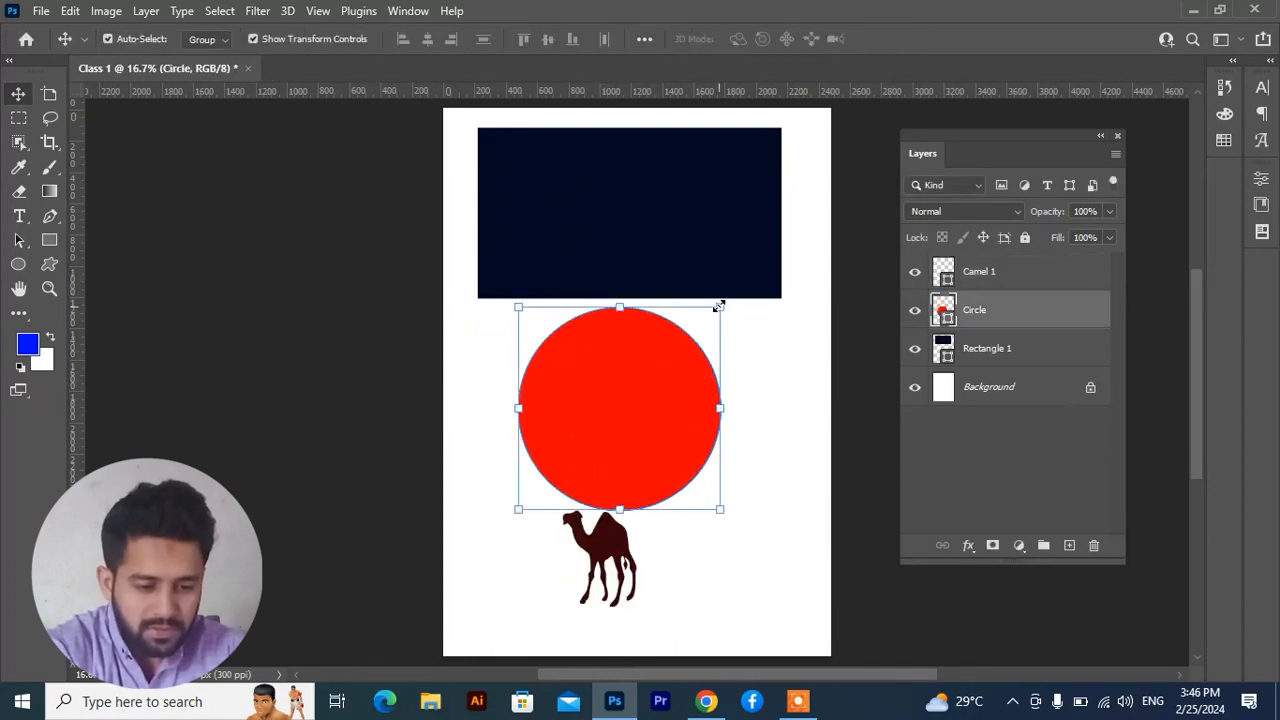
mouse_move(720, 307)
left_mouse_down()
mouse_move(612, 405)
mouse_move(708, 319)
left_mouse_up()
left_click_drag(636, 416, 709, 416)
Enlarge the camel to about 264% and move it up and left so it overlaps the red circle
left_click(601, 546)
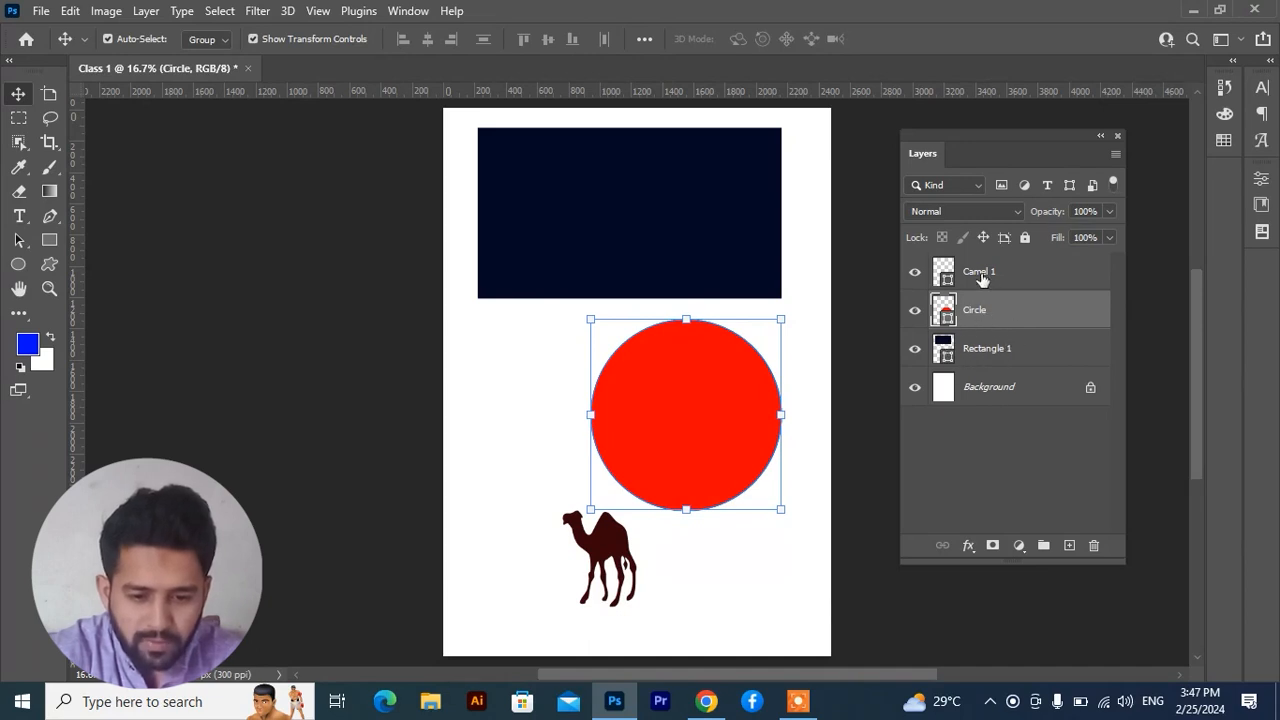
left_click(610, 543)
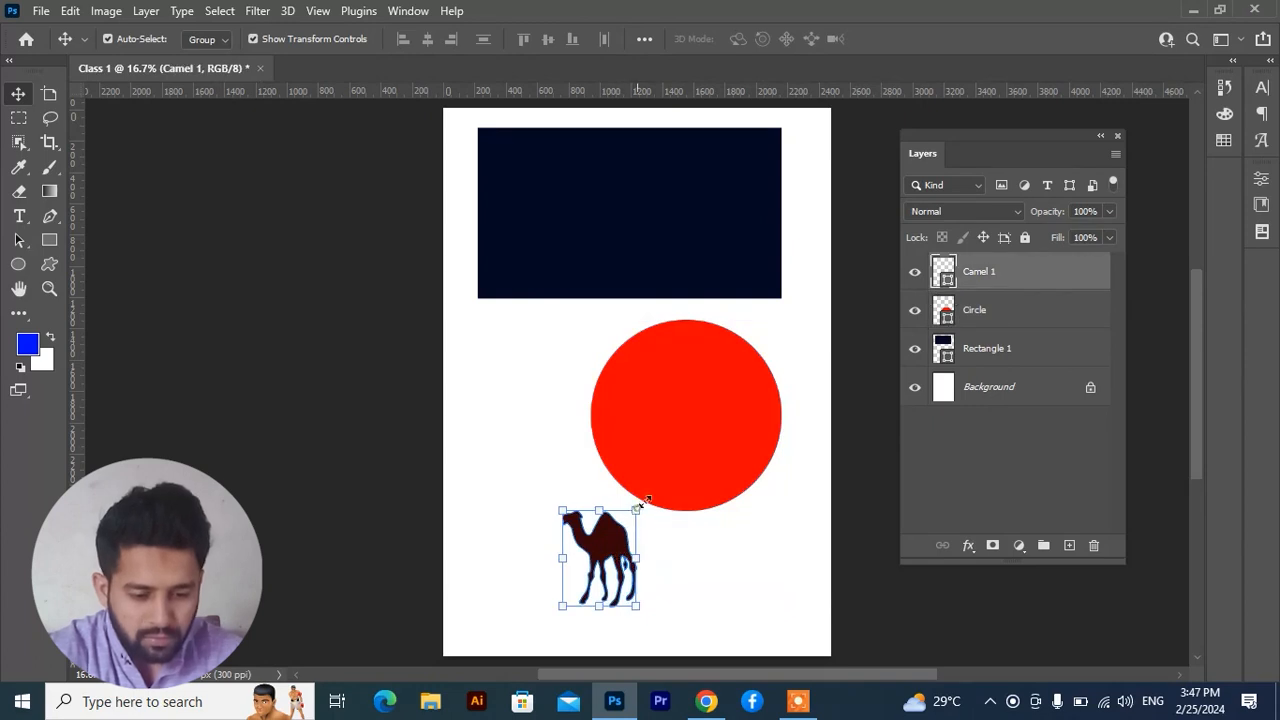
left_click_drag(637, 509, 757, 353)
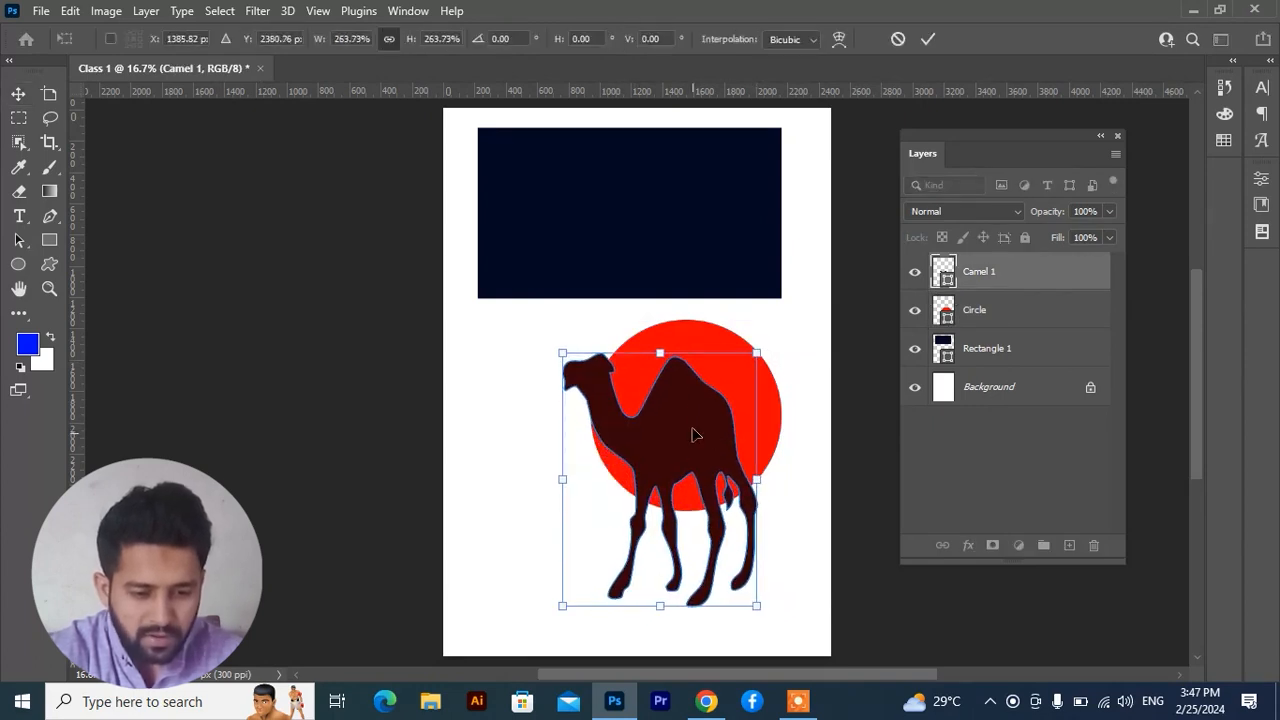
left_click_drag(695, 433, 664, 378)
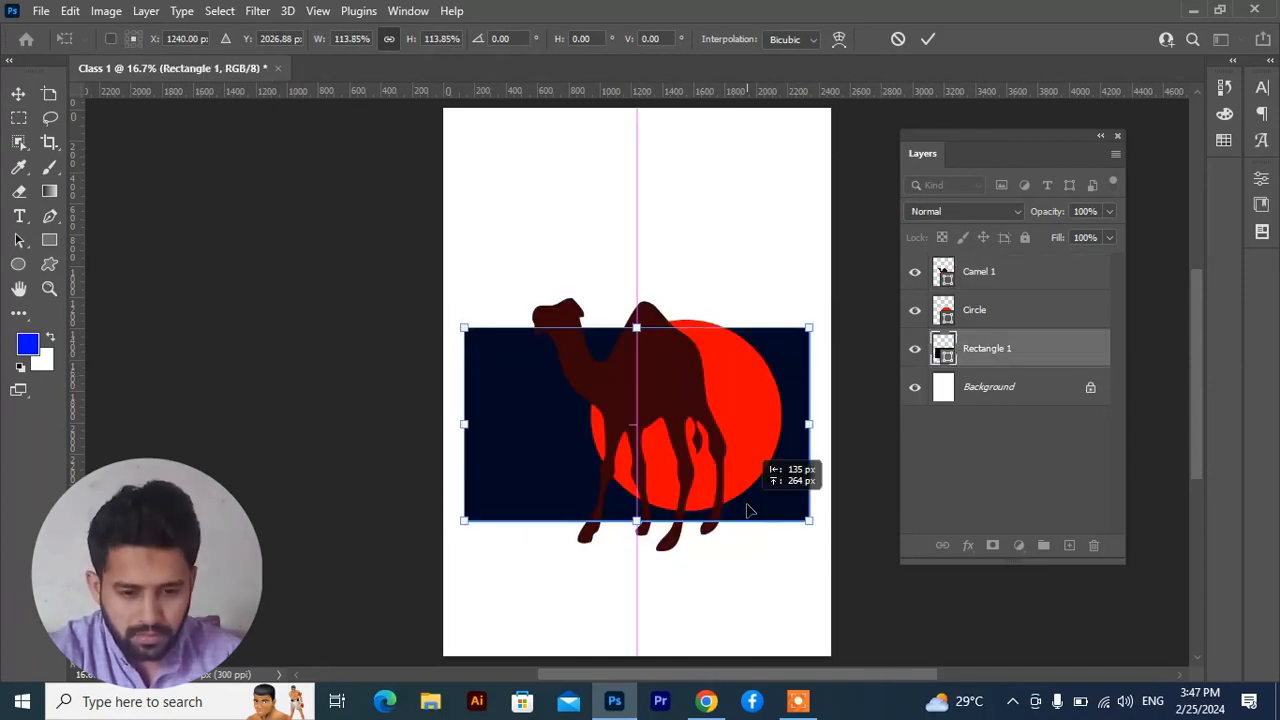
Enlarge the dark rectangle to about 114%, centre it horizontally behind the camel and circle, and shift the camel slightly left
left_click_drag(750, 468, 752, 518)
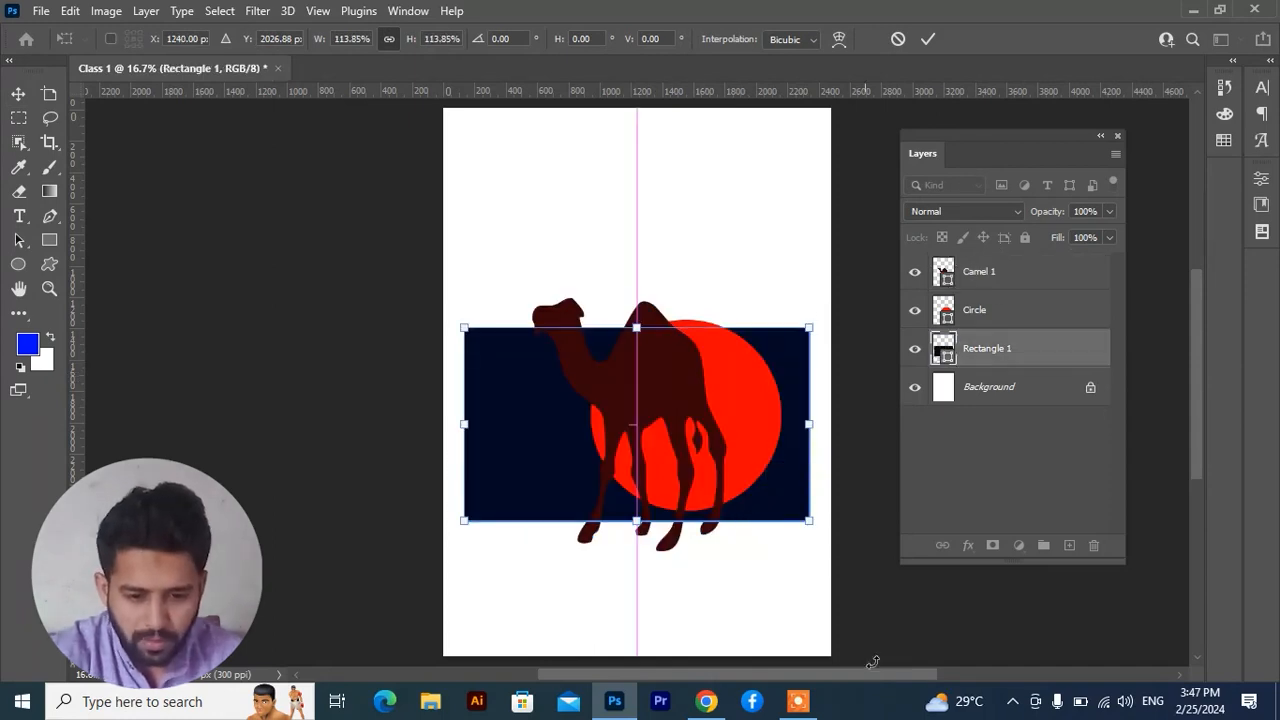
left_click(985, 276)
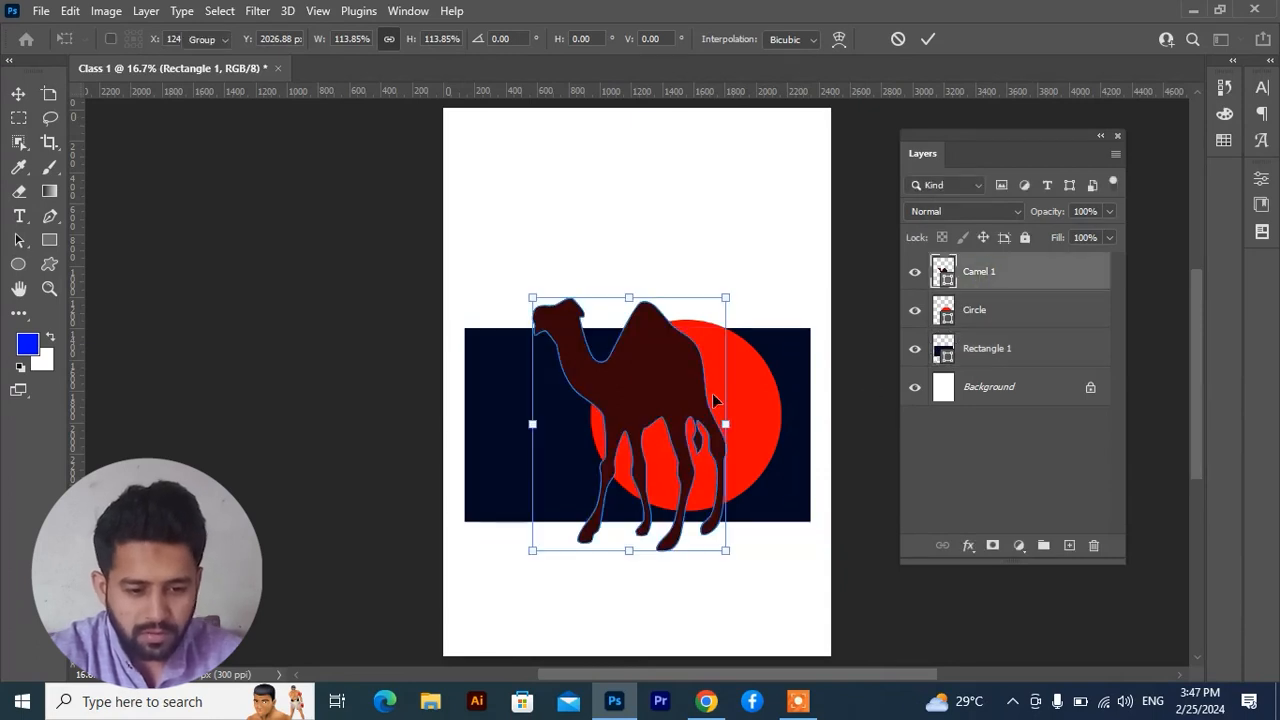
key("Return")
left_click_drag(642, 394, 617, 384)
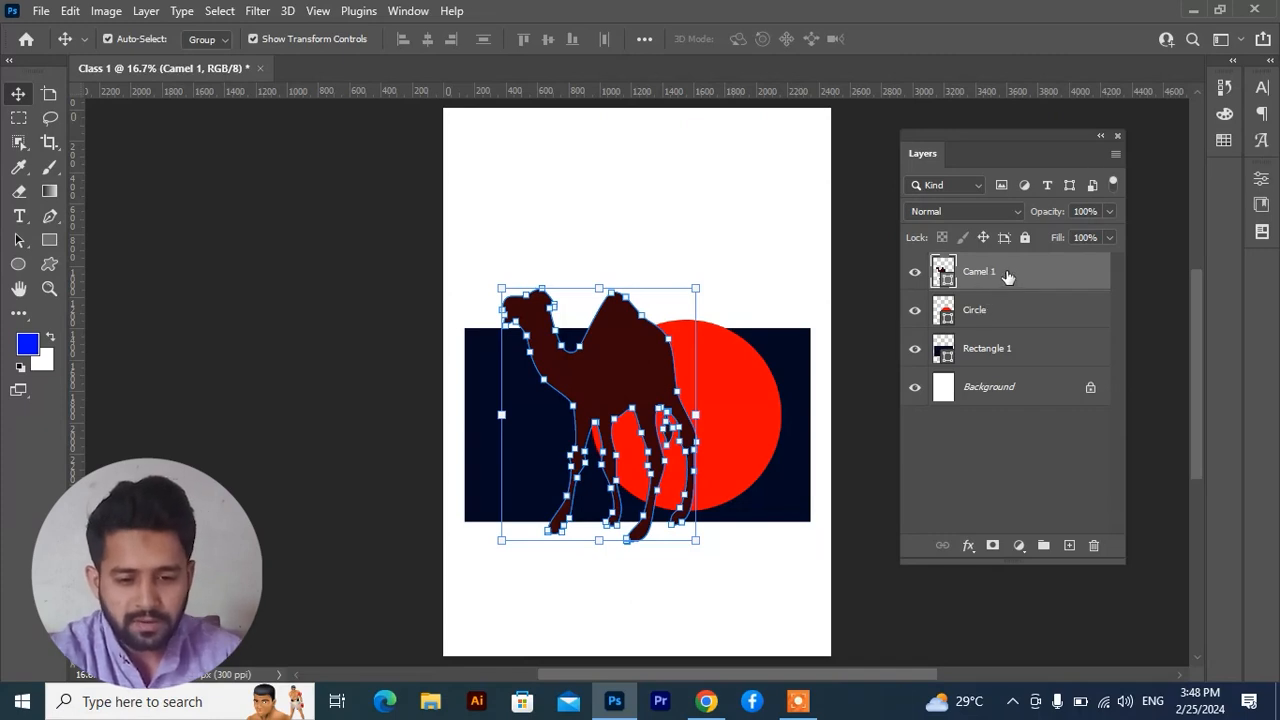
Try the Camel 1 layer below the Circle layer and return it to the top of the stack
left_click_drag(1005, 278, 1000, 338)
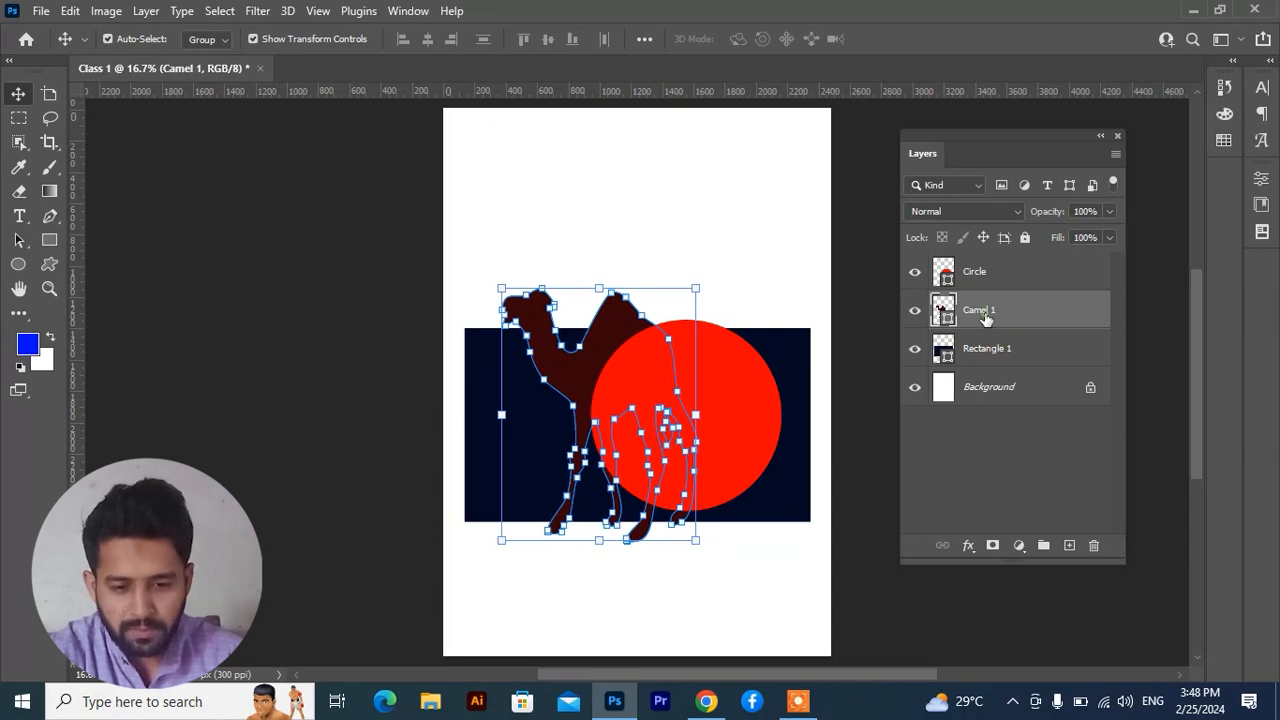
mouse_move(985, 315)
left_mouse_down()
mouse_move(980, 363)
mouse_move(1004, 375)
mouse_move(985, 288)
mouse_move(985, 332)
left_mouse_up()
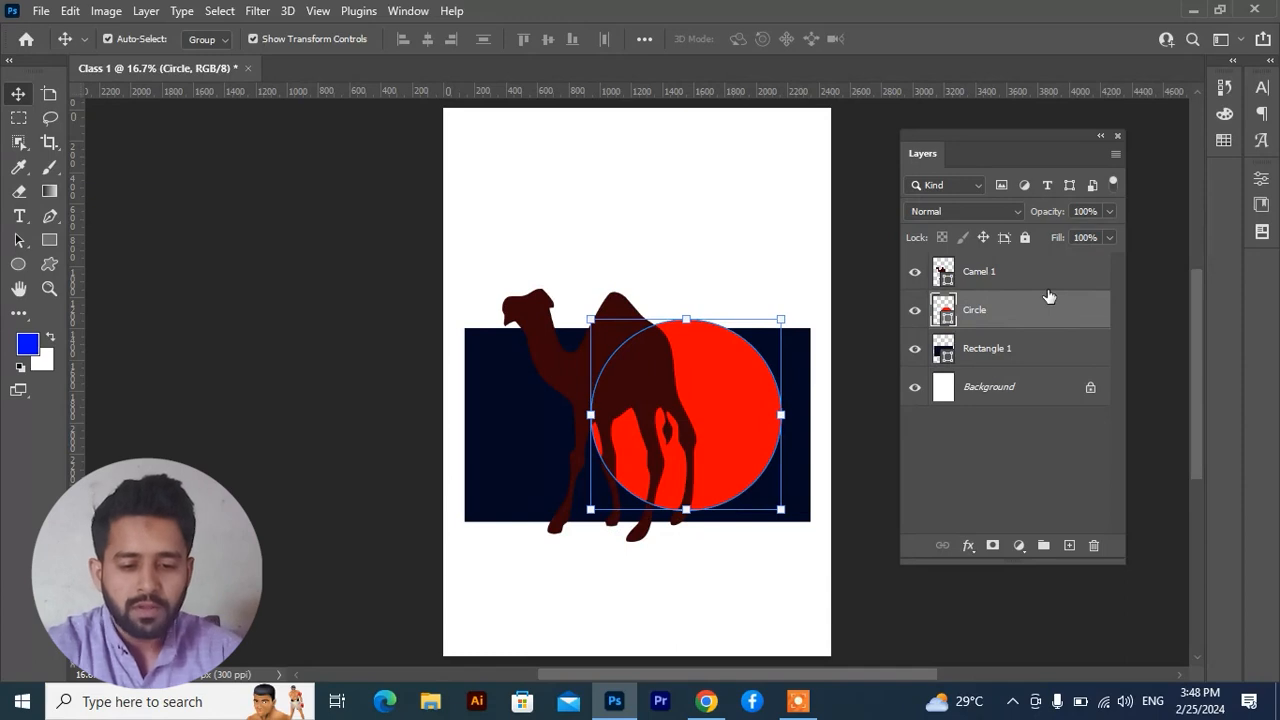
Raise the Rectangle 1 layer one level at a time to the top of the stack and lower it back again
left_click(988, 348)
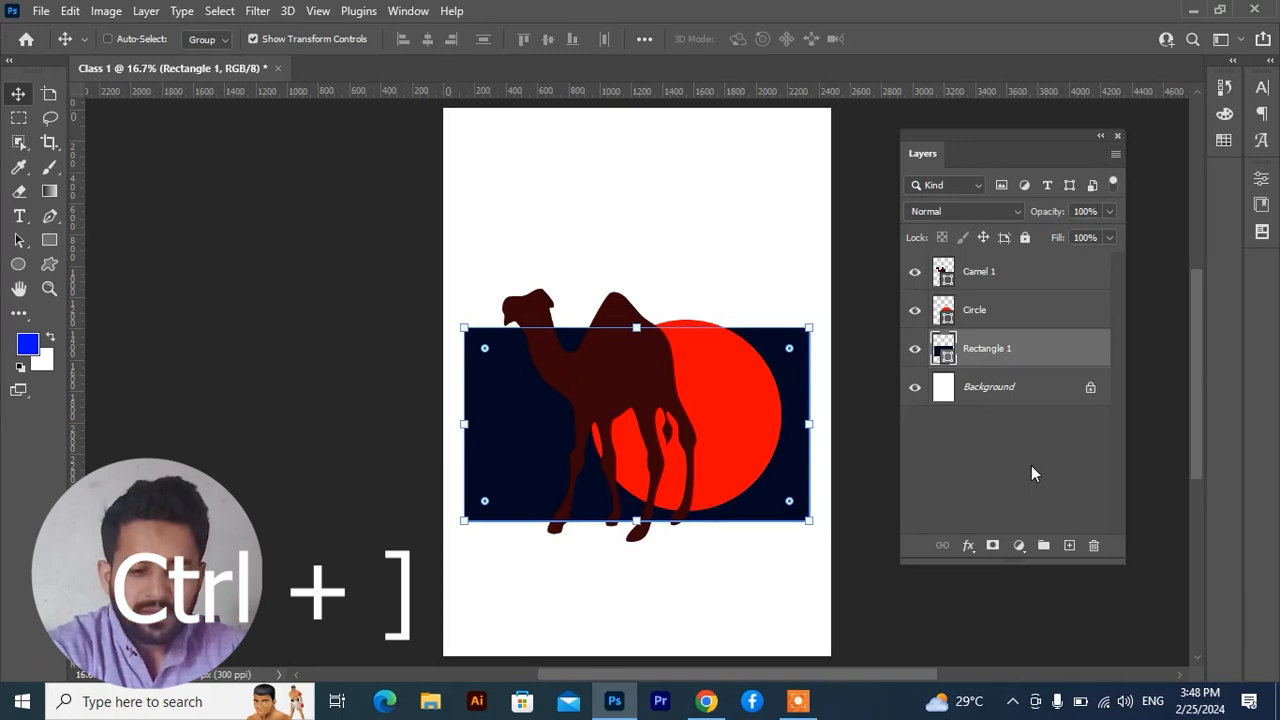
key("ctrl+bracketright")
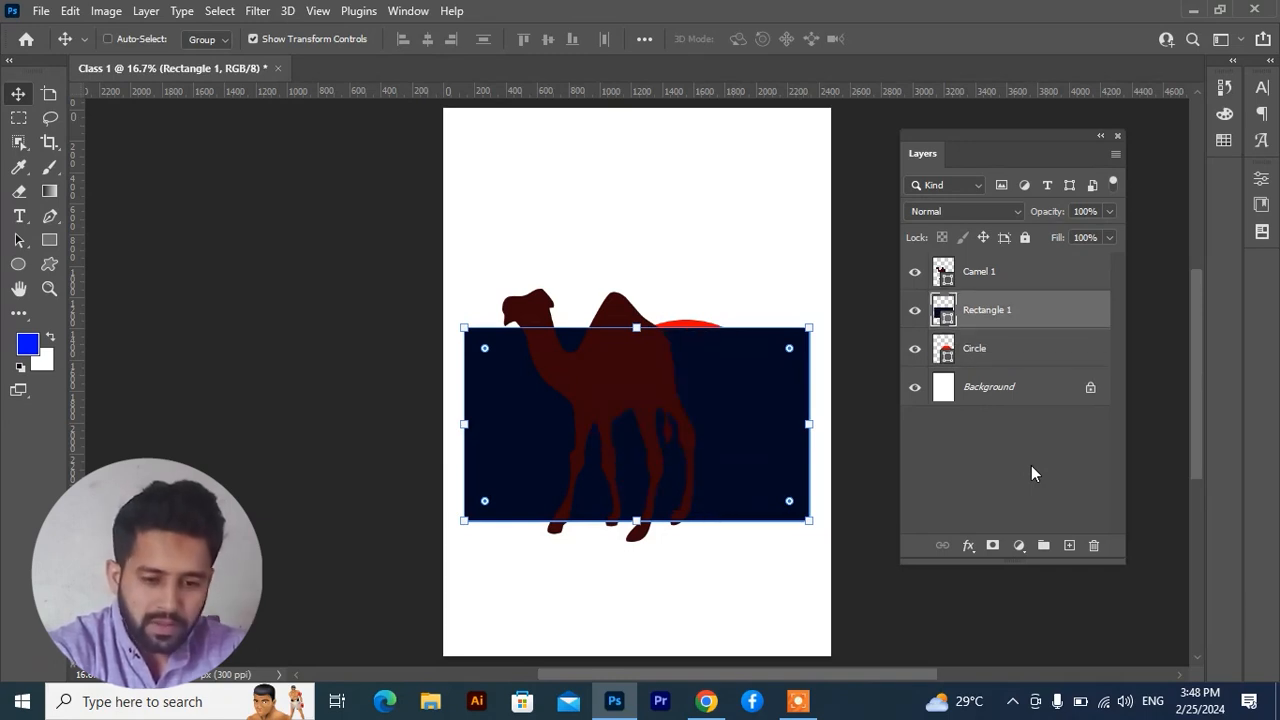
key("ctrl+bracketright")
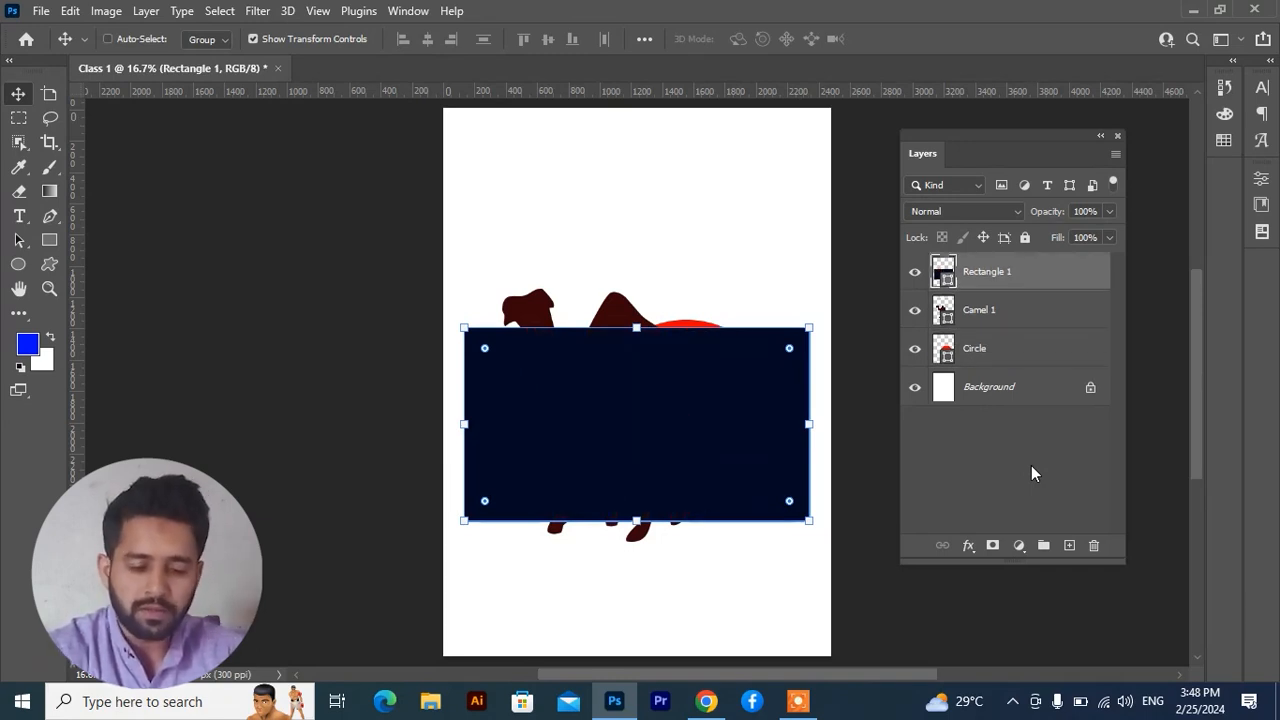
key("ctrl+bracketleft")
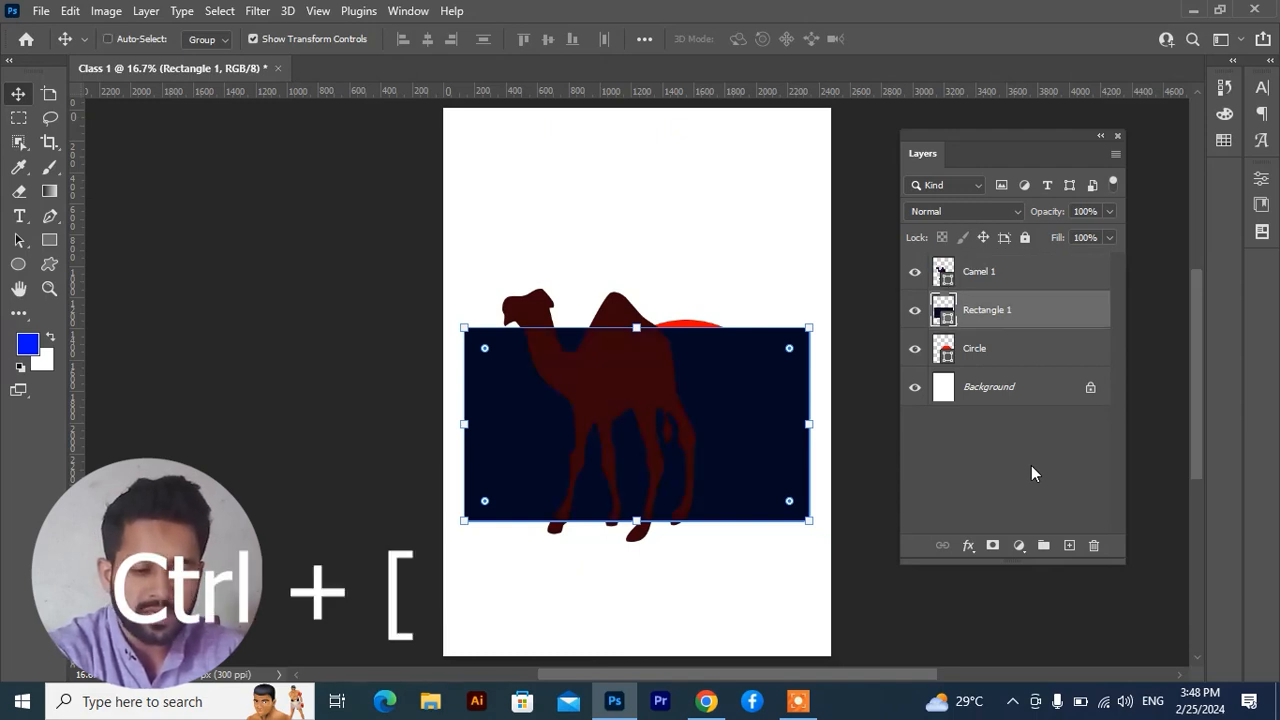
key("ctrl+bracketleft")
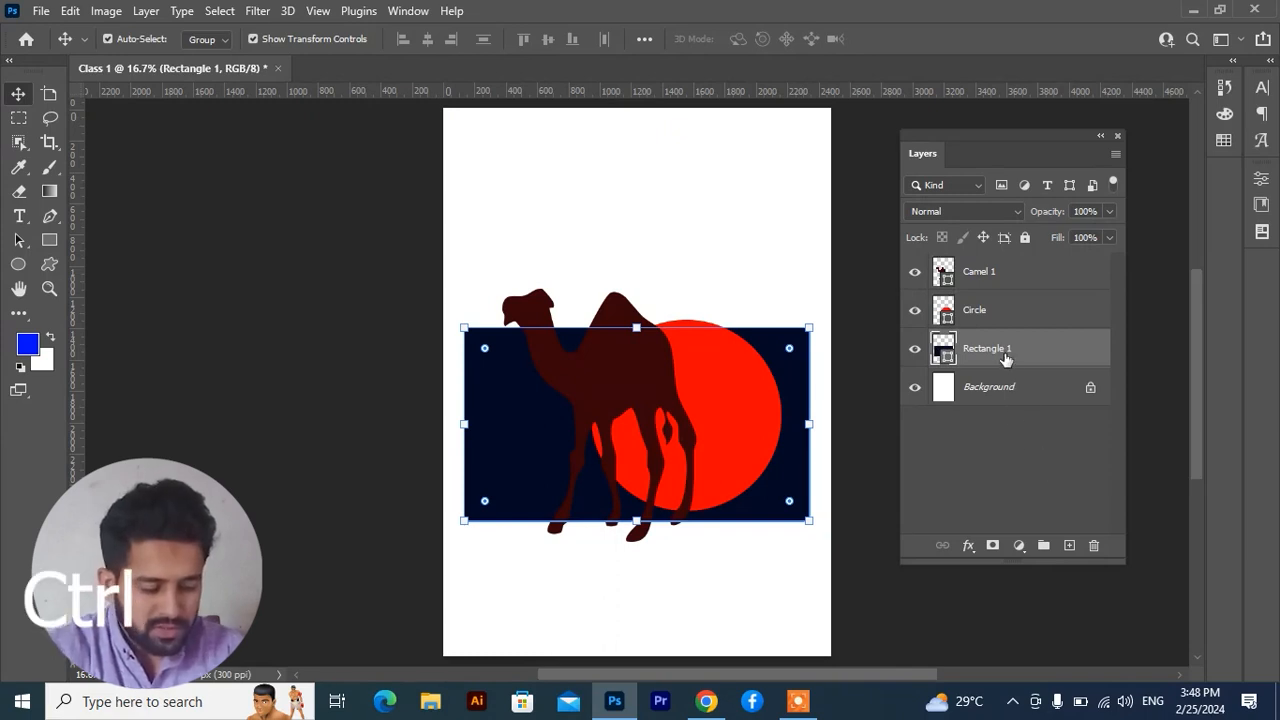
Bring the Rectangle 1 layer straight to the front, send it straight to the back and clear the selection
key("ctrl+shift+bracketright")
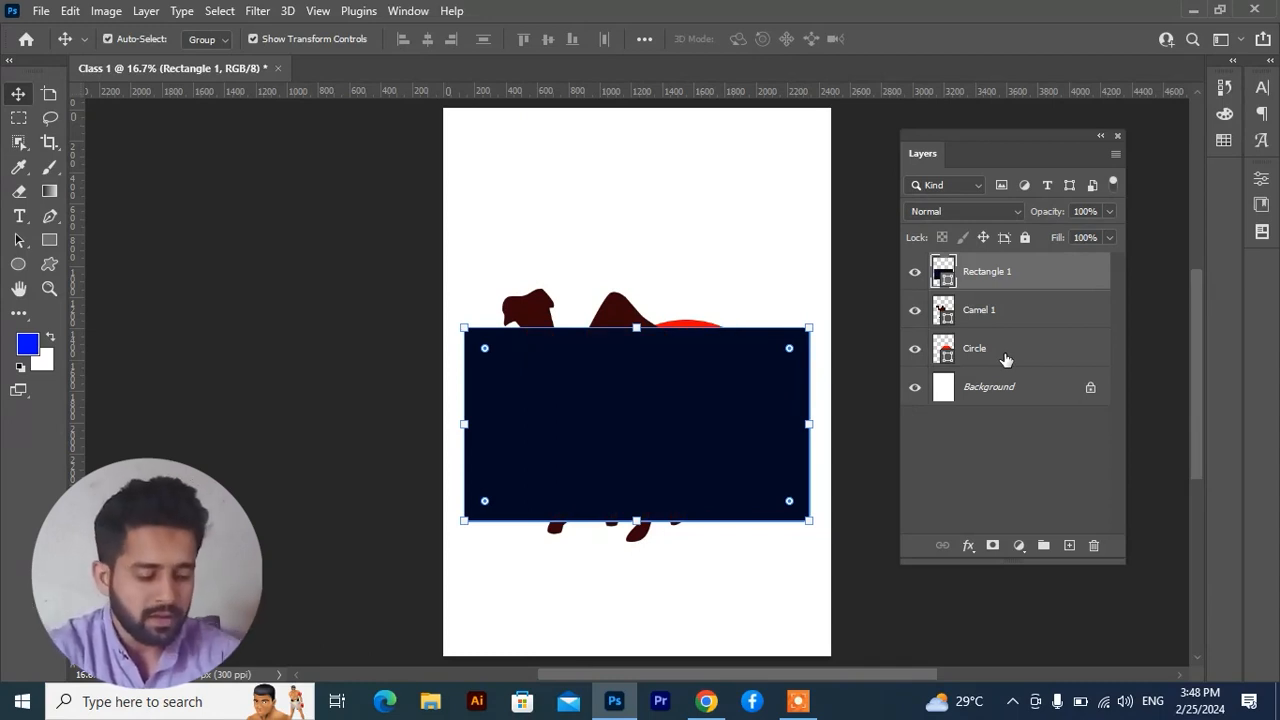
key("ctrl+shift+bracketleft")
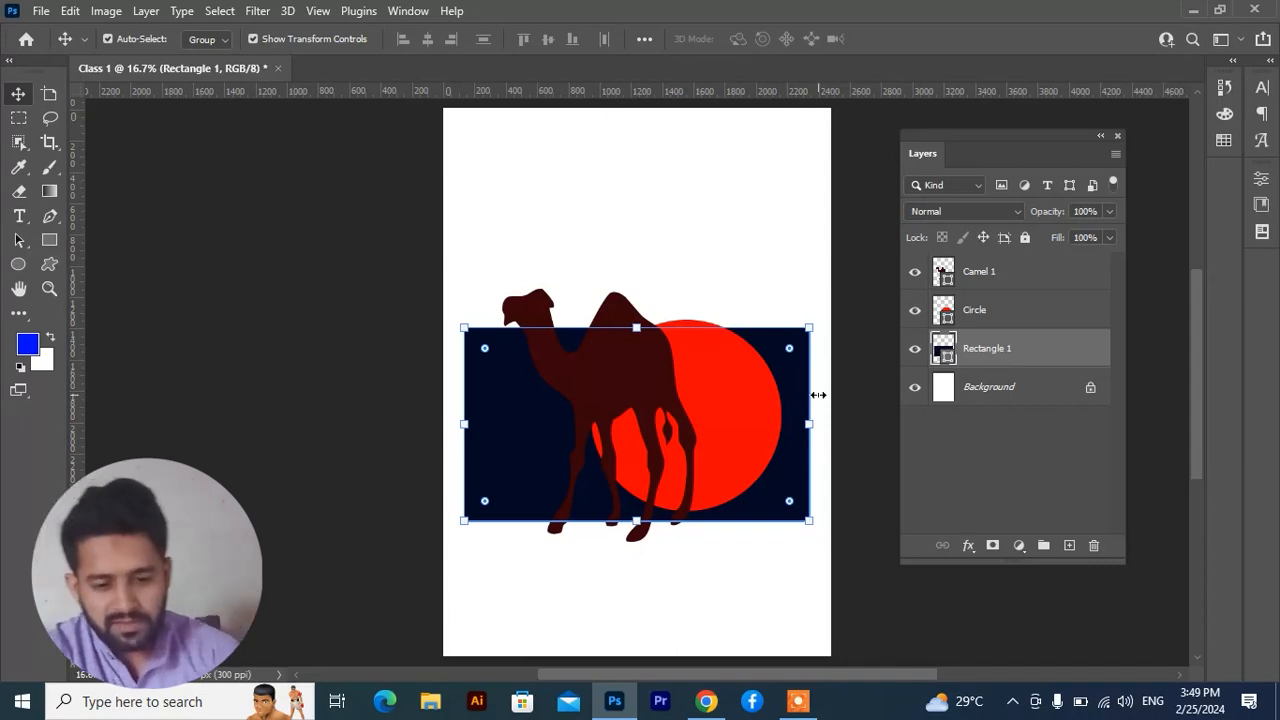
left_click(761, 287)
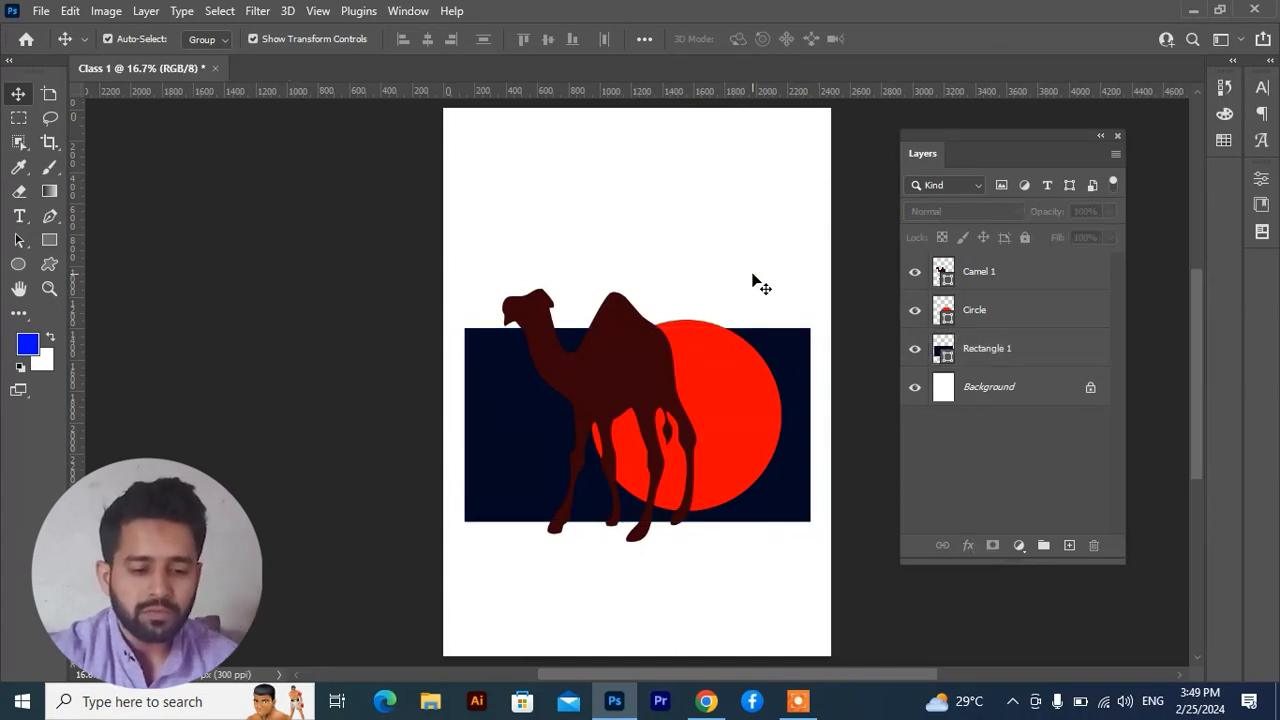
Put the camel, circle and rectangle layers into a new group named group and move it up the page
left_click(990, 360)
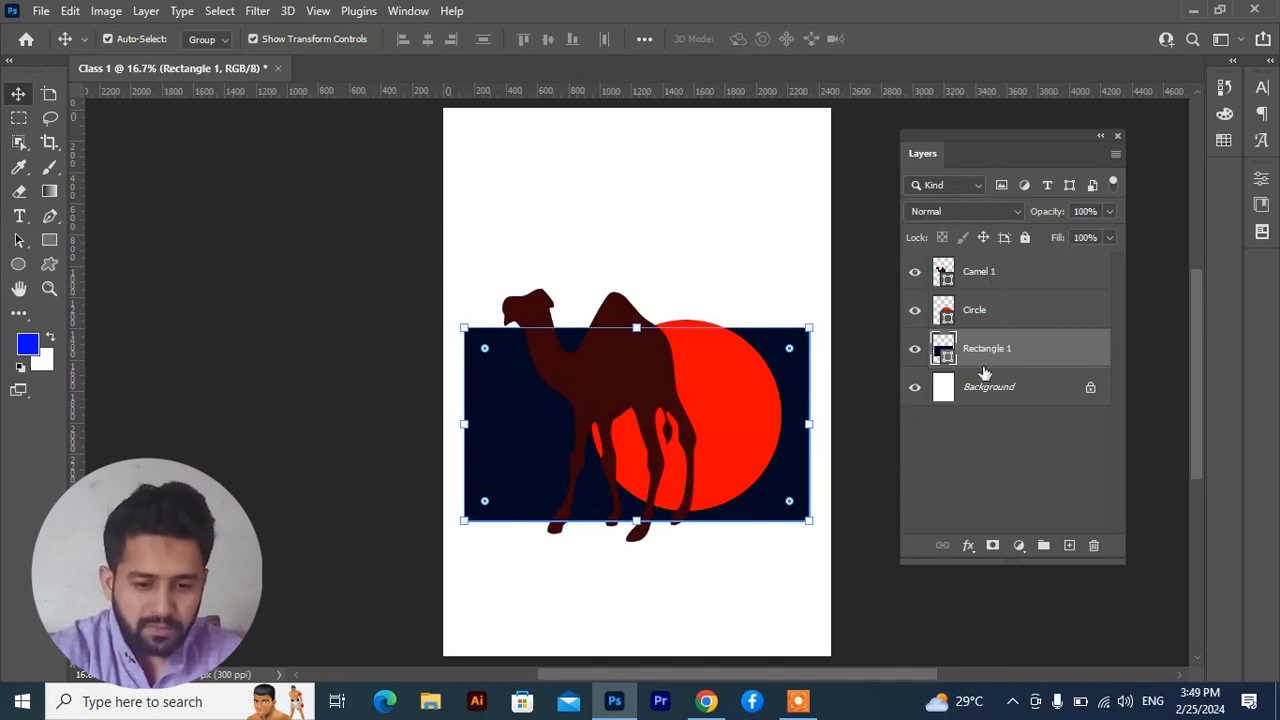
left_click(995, 278, "shift")
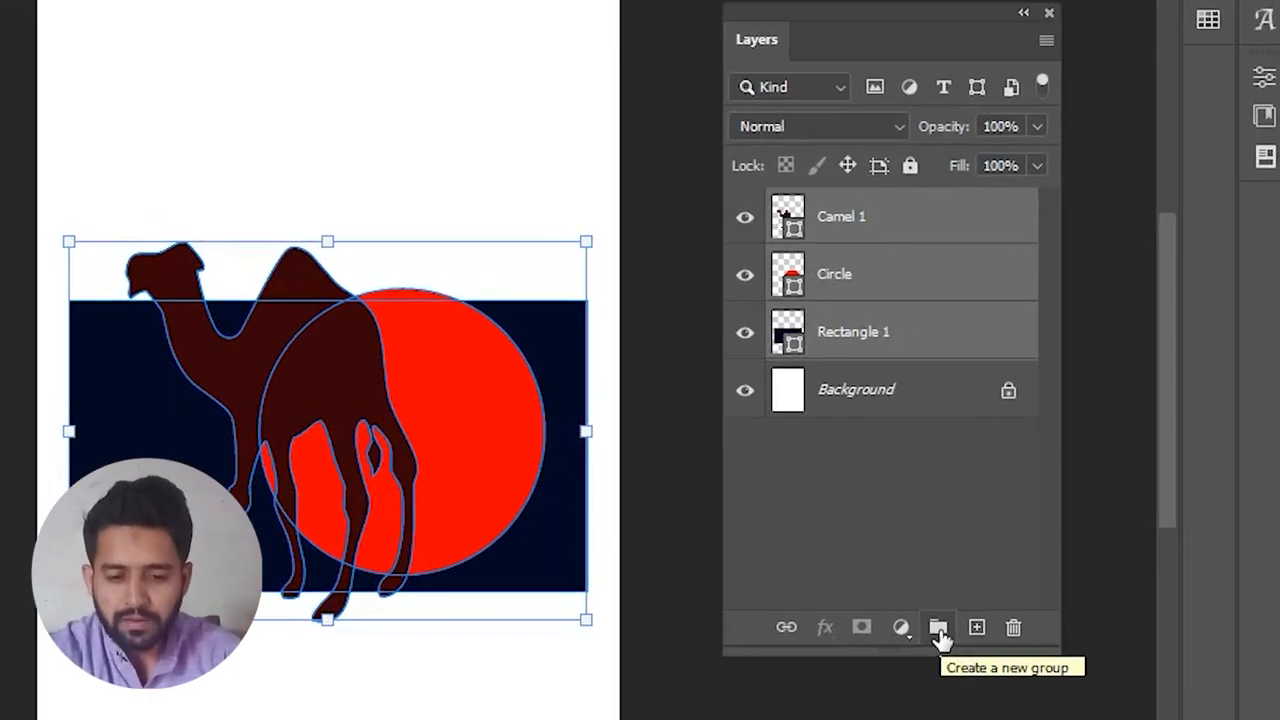
left_click(935, 628)
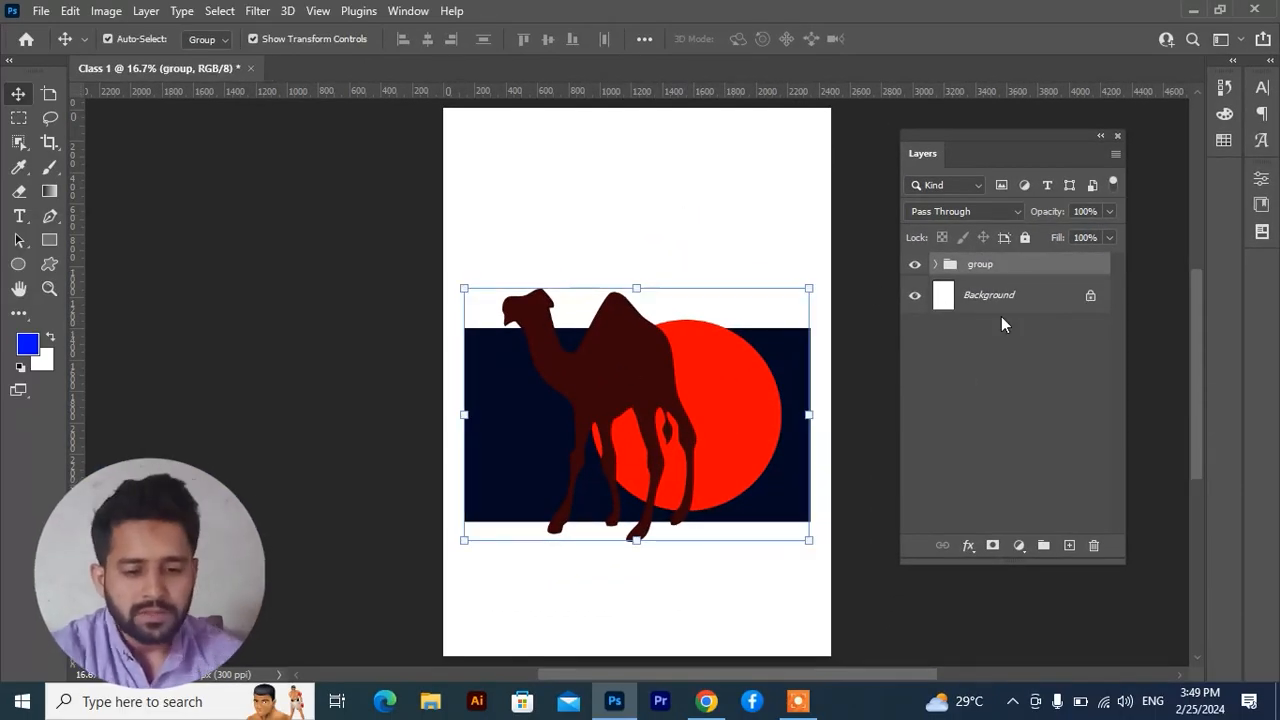
left_click(750, 146)
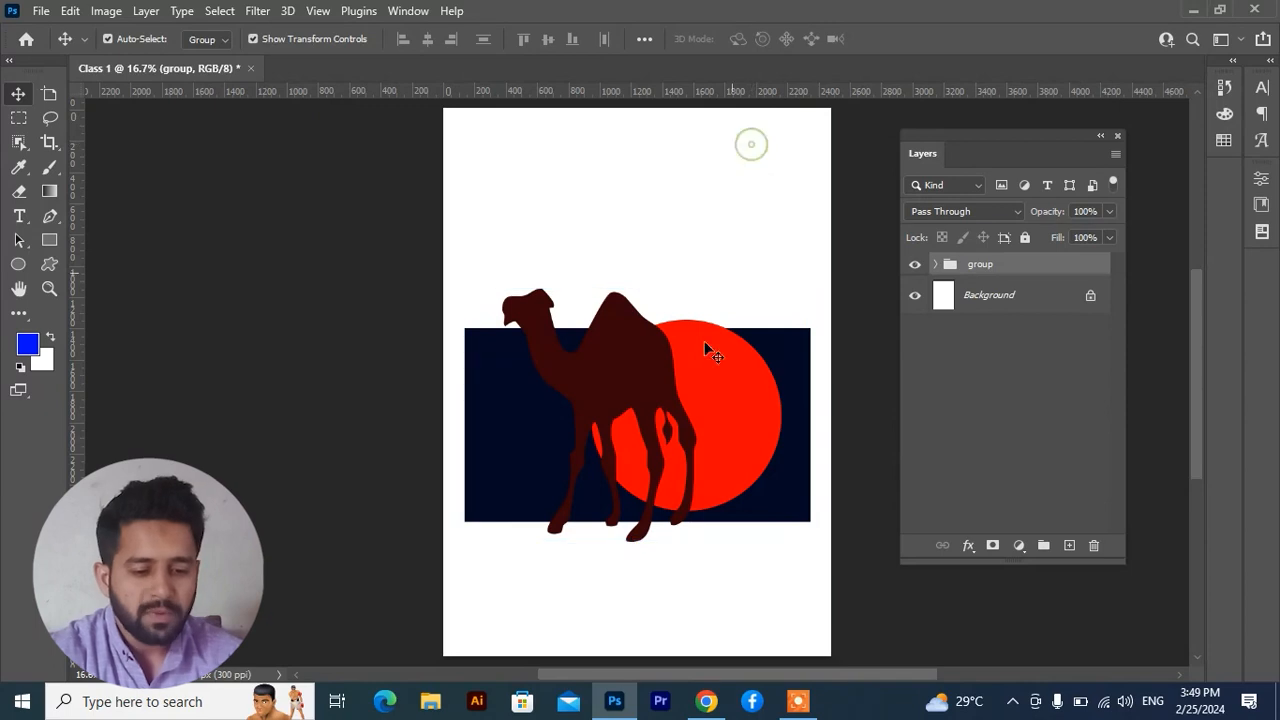
left_click_drag(626, 391, 615, 327)
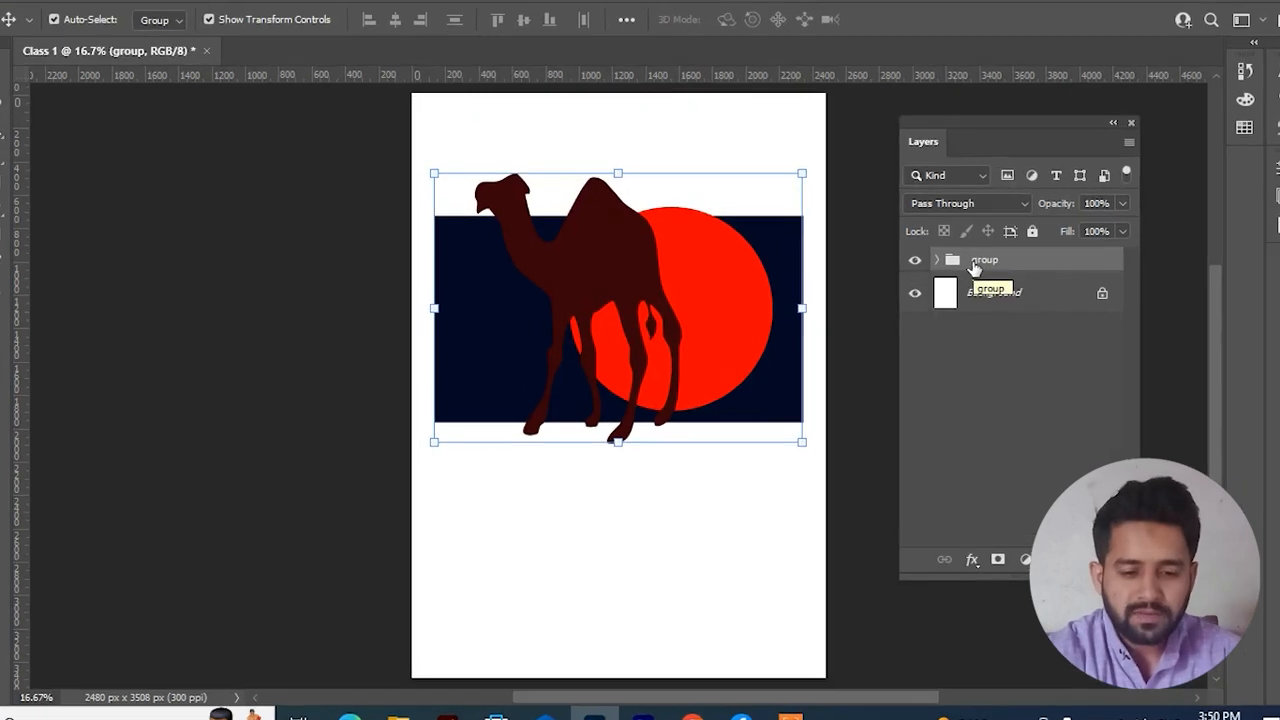
Ungroup the layer group into its separate camel, circle and rectangle layers and clear the selection
right_click(970, 269)
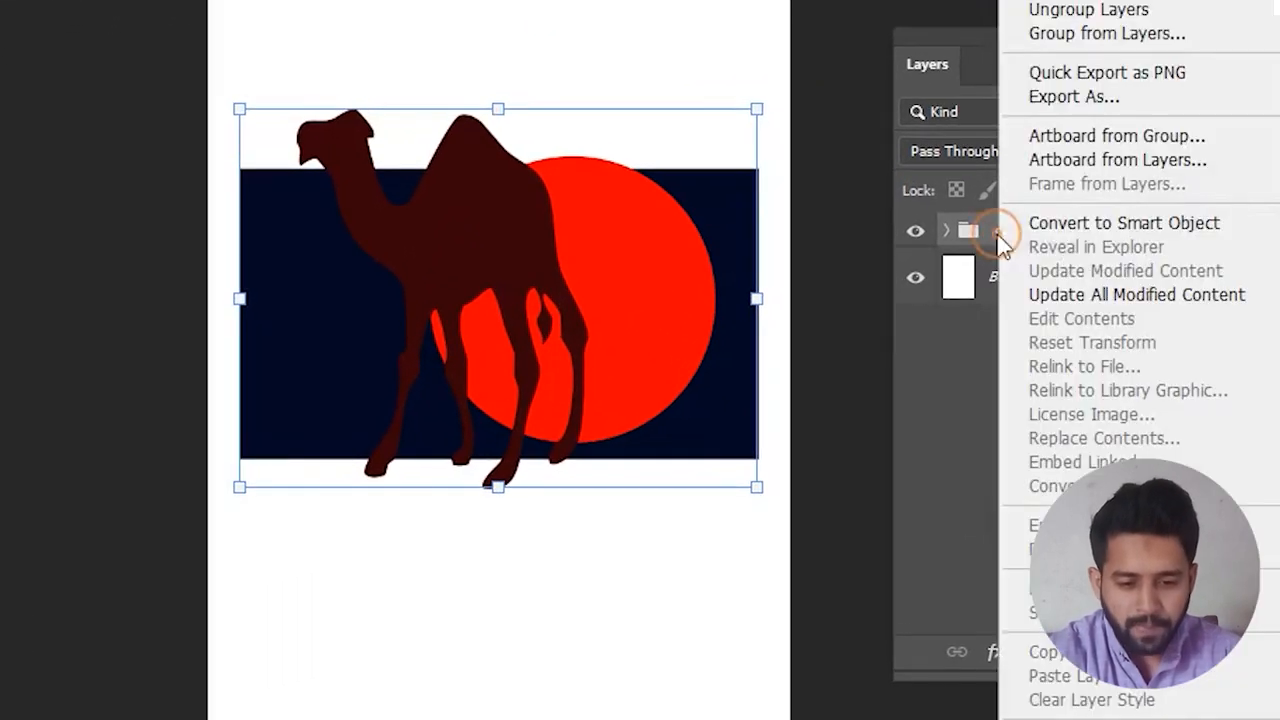
left_click(1088, 12)
left_click(636, 577)
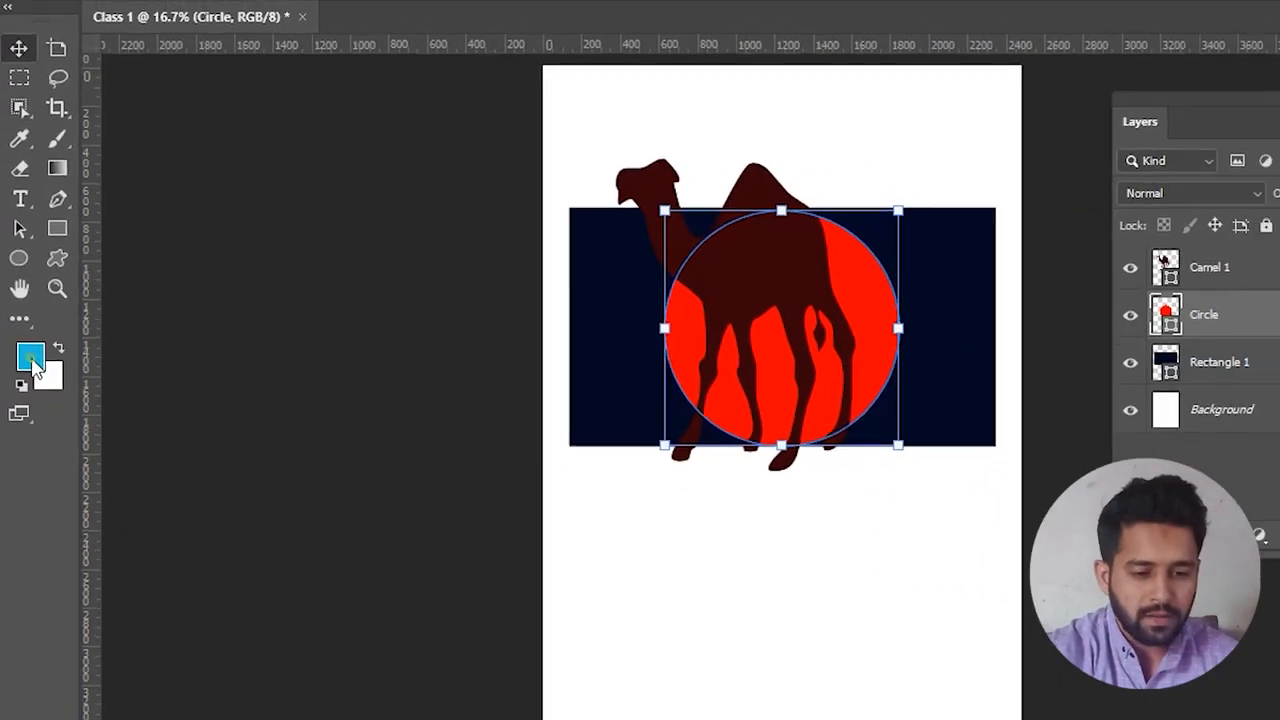
Set the foreground color to a bright magenta pink in the Color Picker
left_click(37, 378)
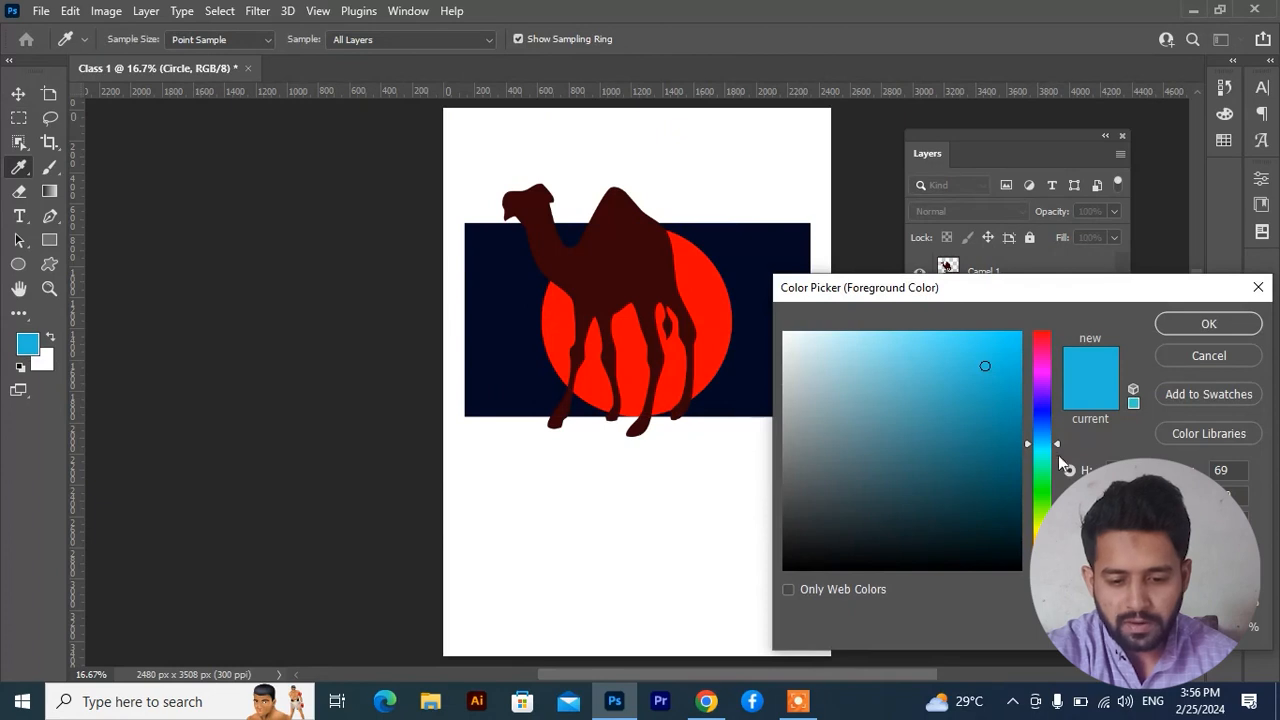
left_click_drag(1057, 444, 1042, 364)
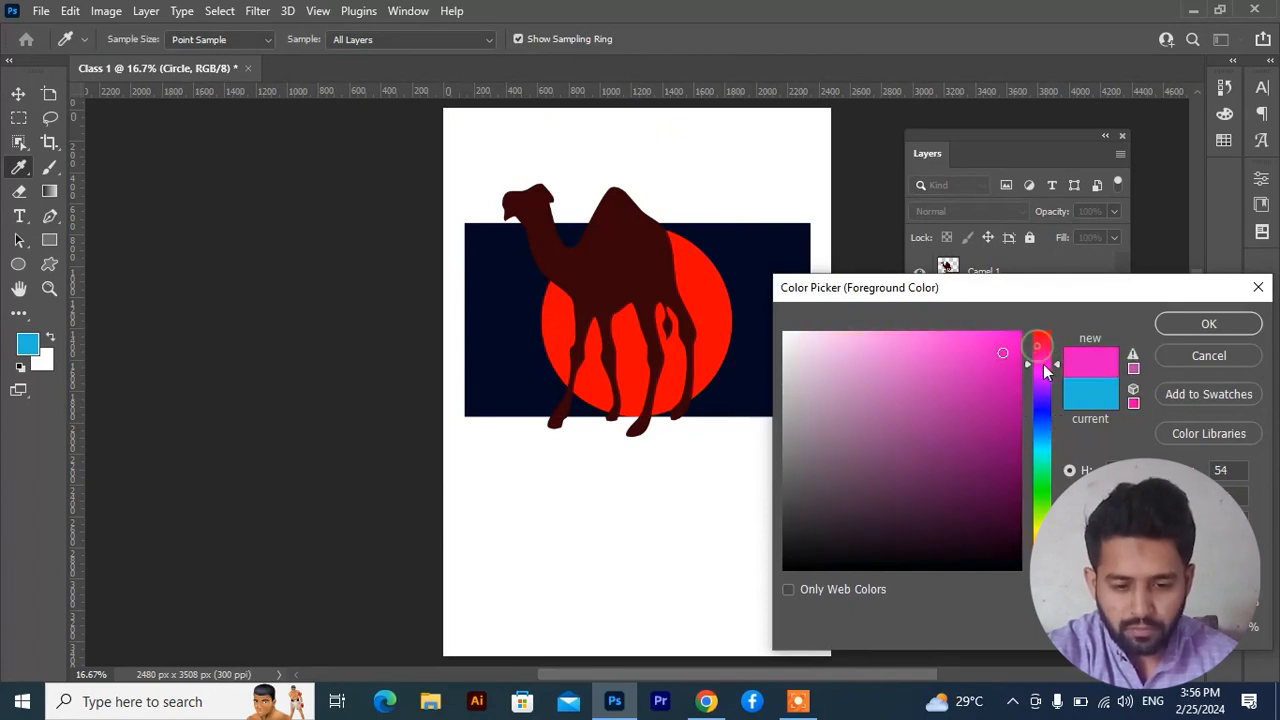
left_click(1208, 325)
Return to the Move tool and move the red circle straight down below the dark rectangle
key("v")
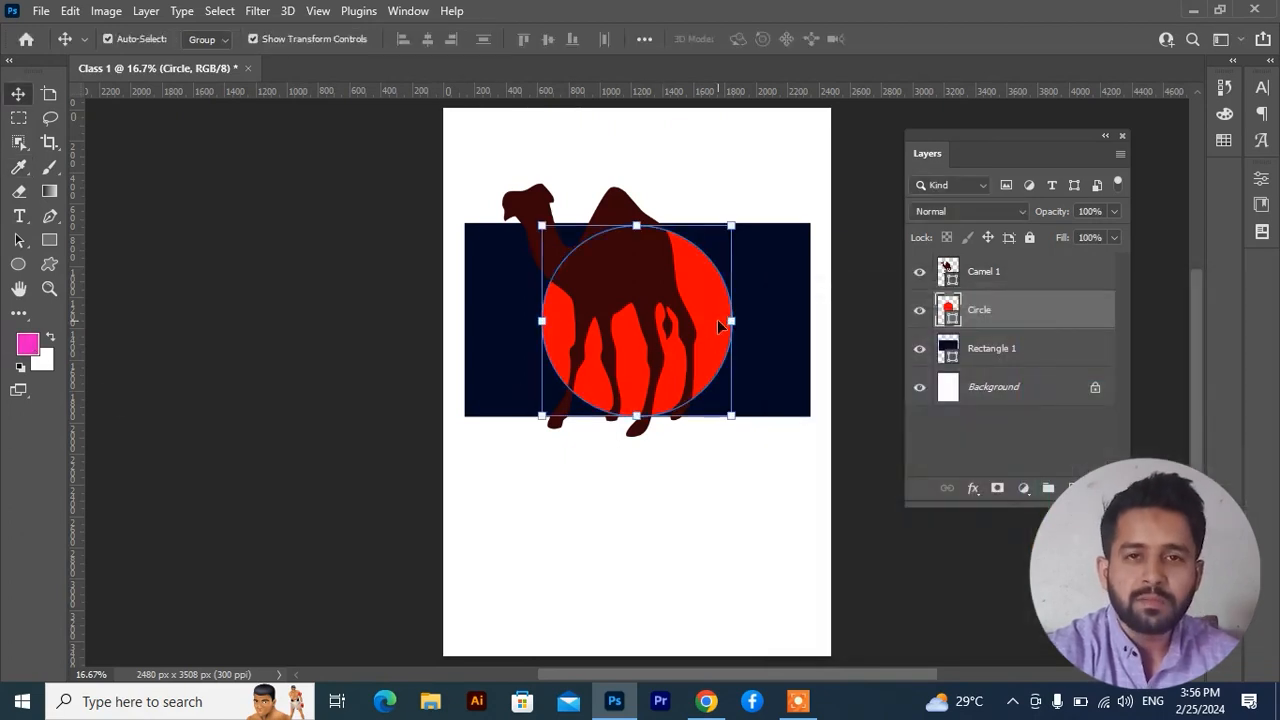
left_click_drag(717, 319, 712, 503)
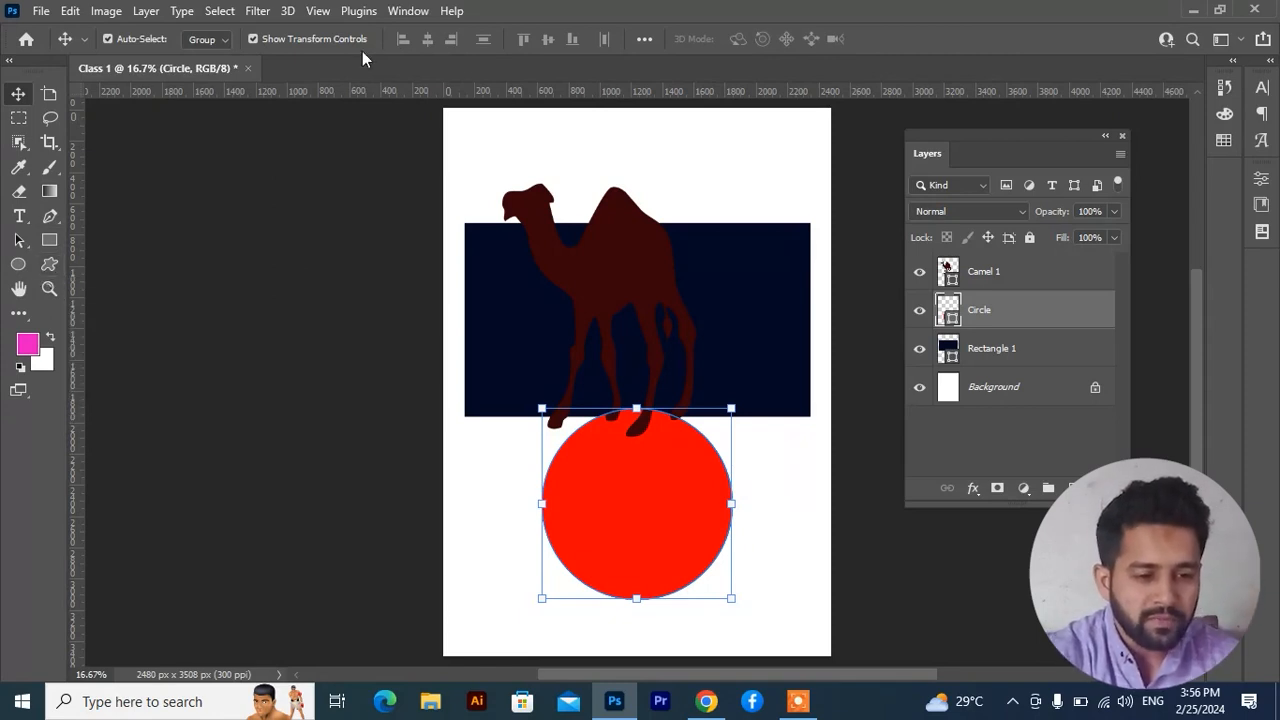
Switch the workspace from Graphic and Web to Essentials (Default)
left_click(420, 14)
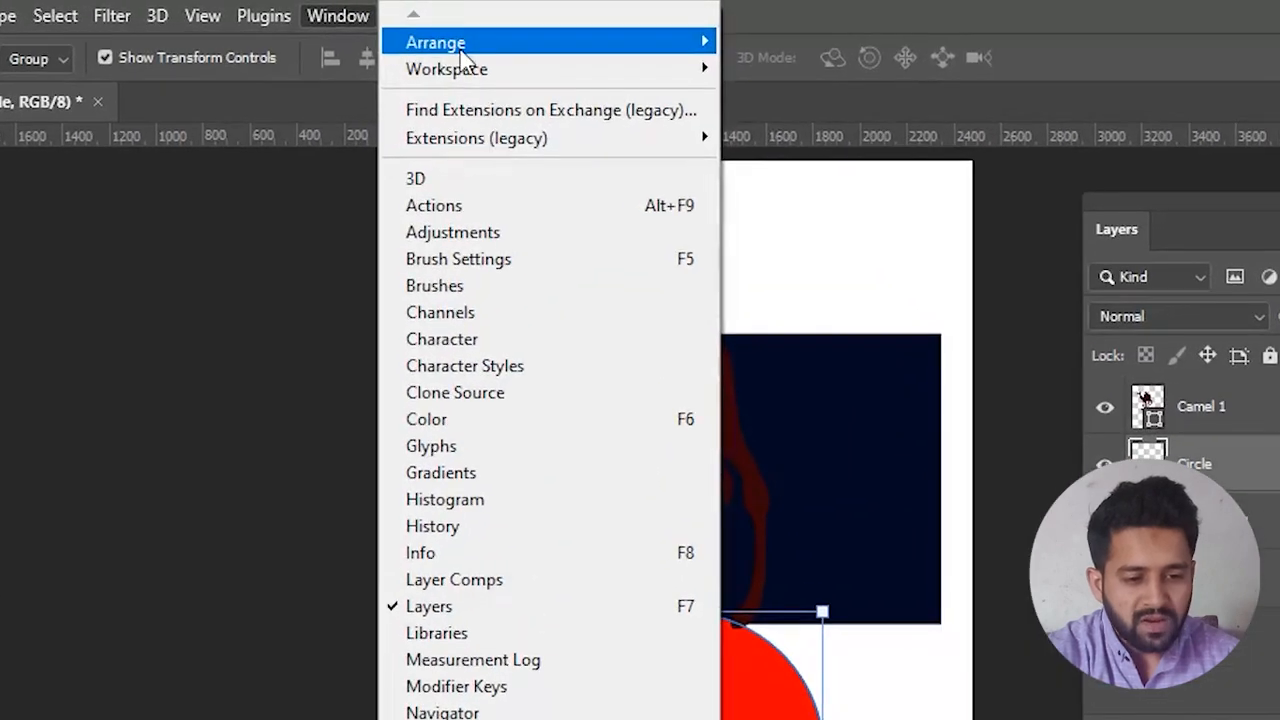
mouse_move(492, 77)
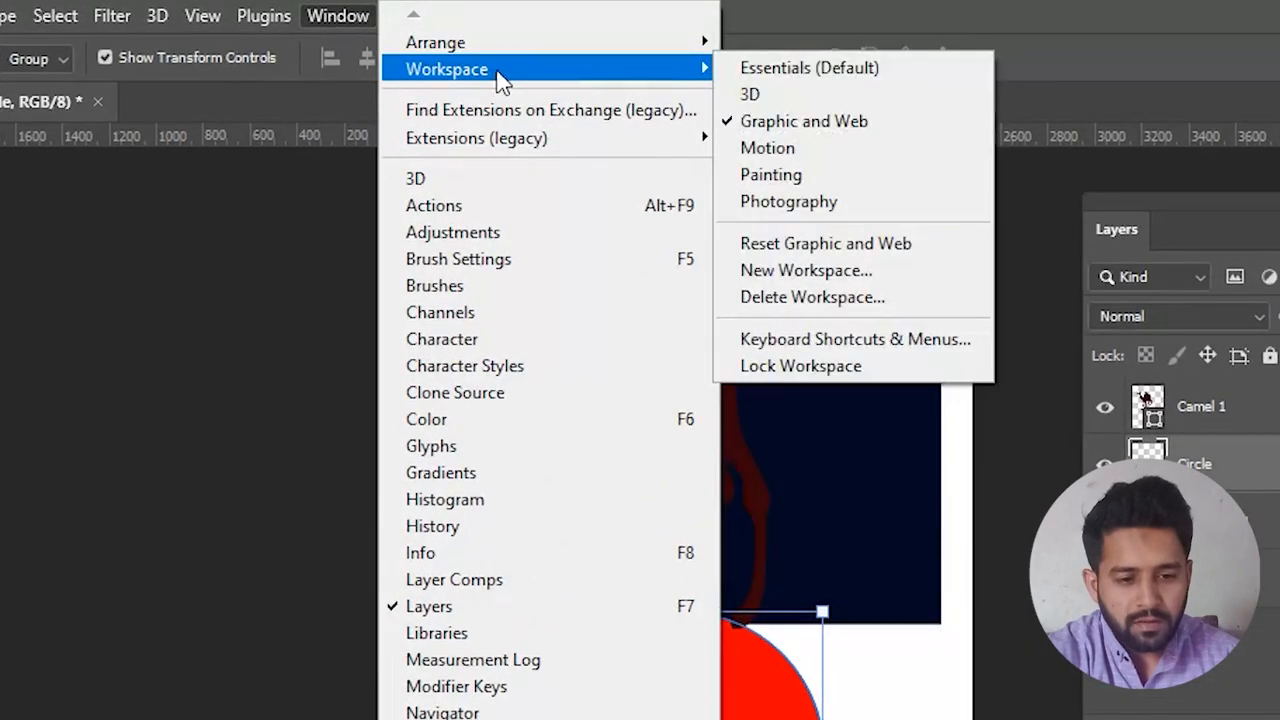
left_click(815, 73)
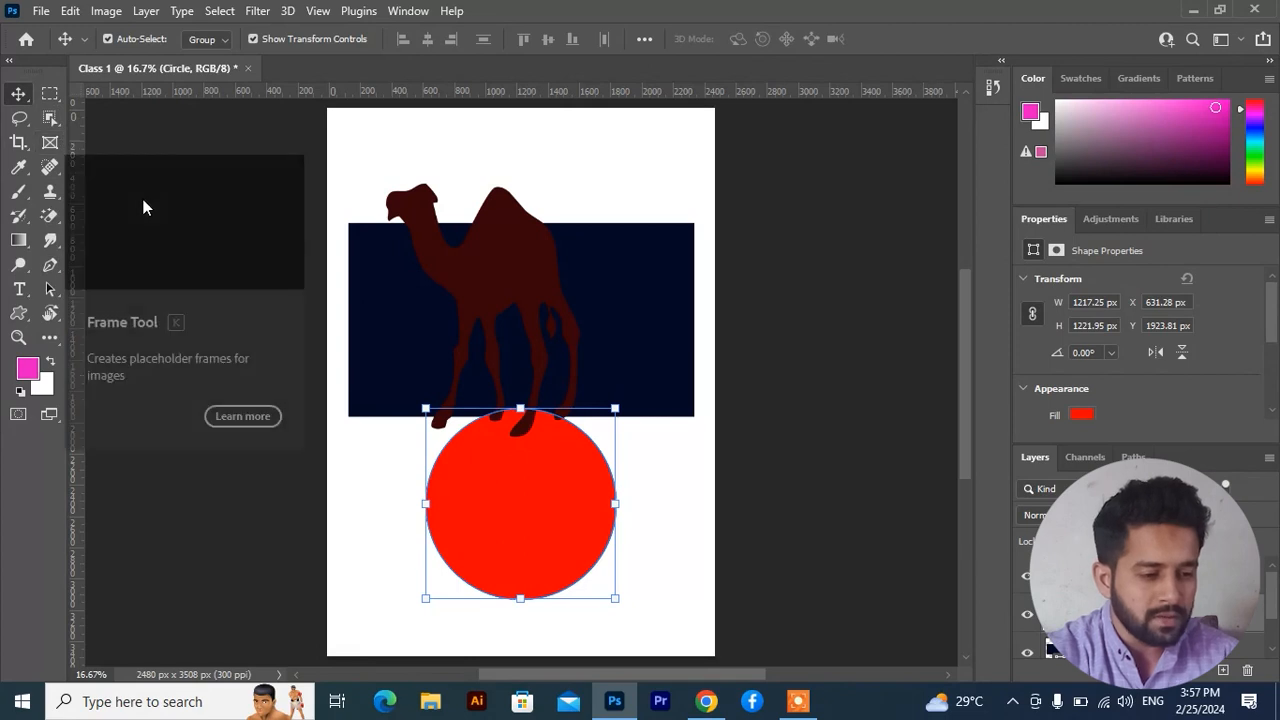
Switch to the Paint Bucket Tool
left_click(20, 316)
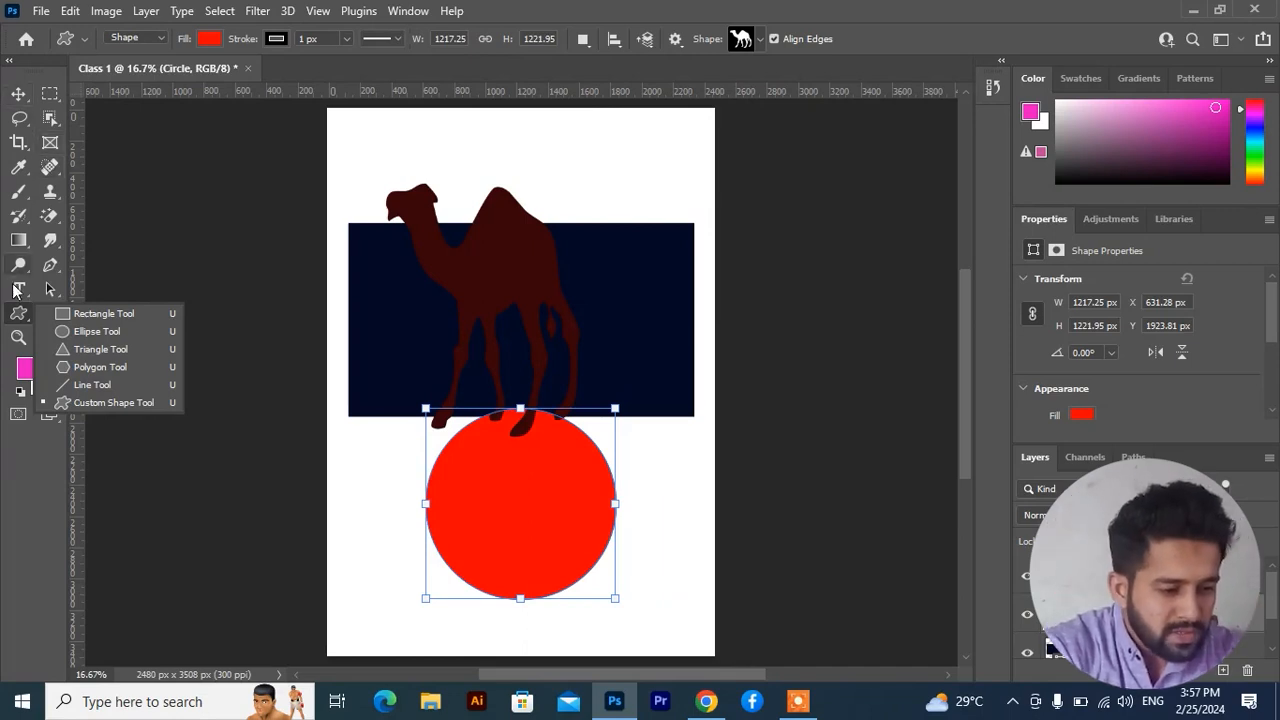
left_click(20, 248)
left_click(20, 248)
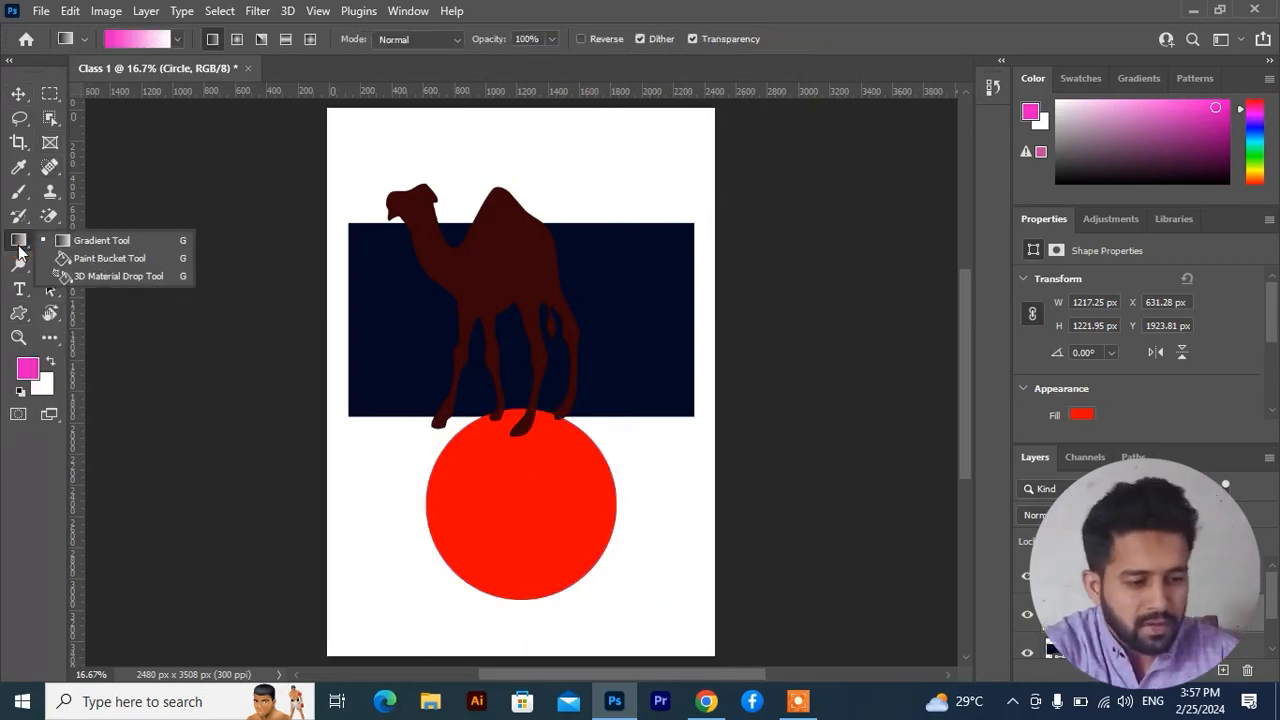
left_click(93, 259)
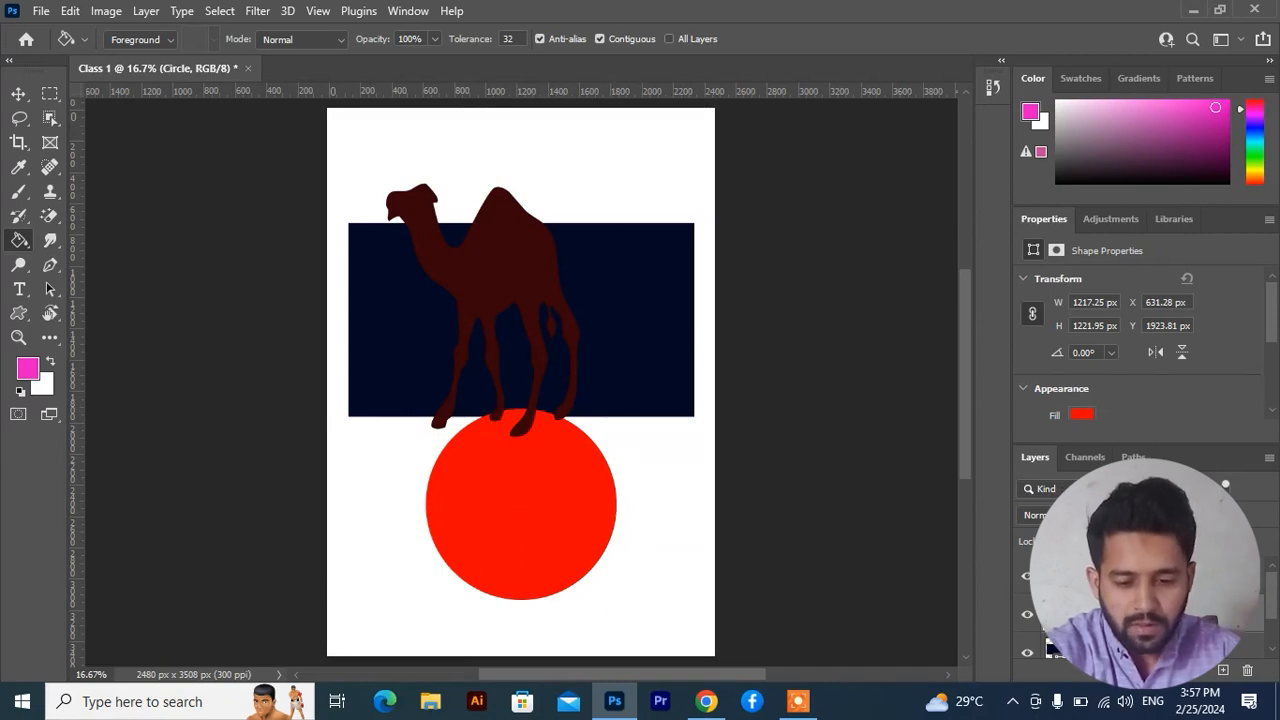
Float the Layers panel beside the page, tall enough to show all layers, and collapse the remaining docked panels to icons
left_click_drag(1165, 457, 921, 142)
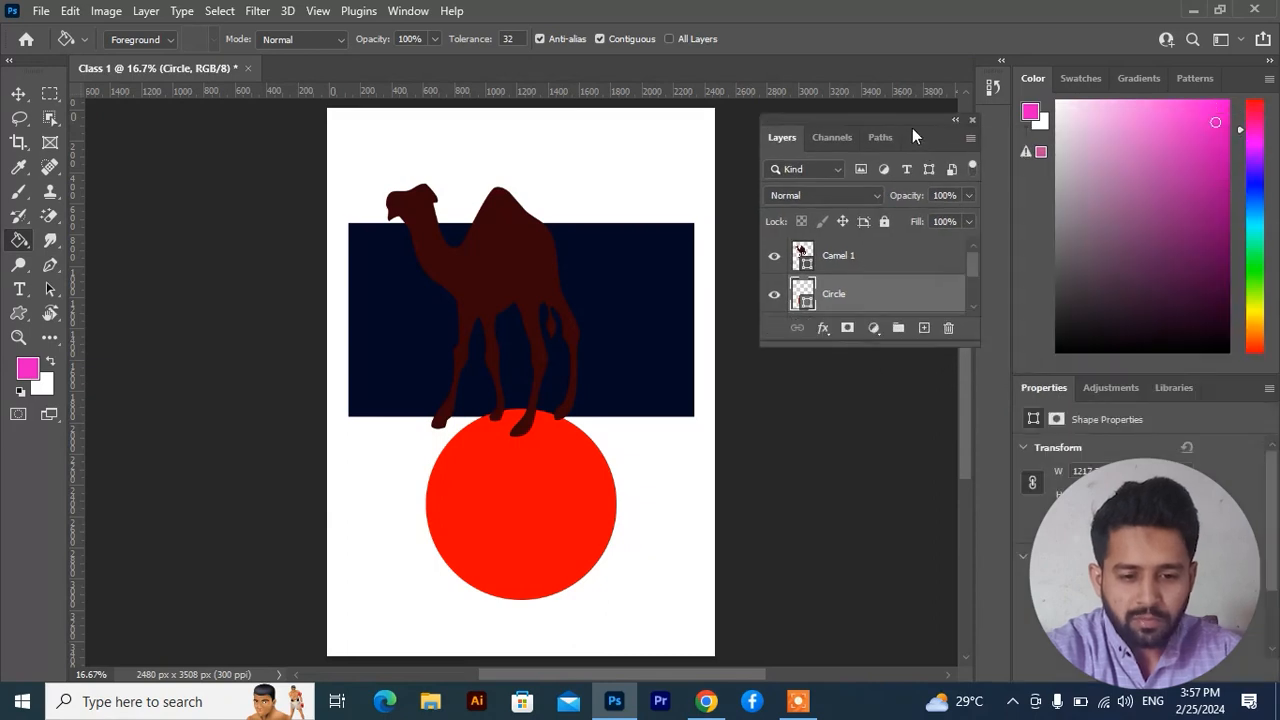
left_click(1269, 63)
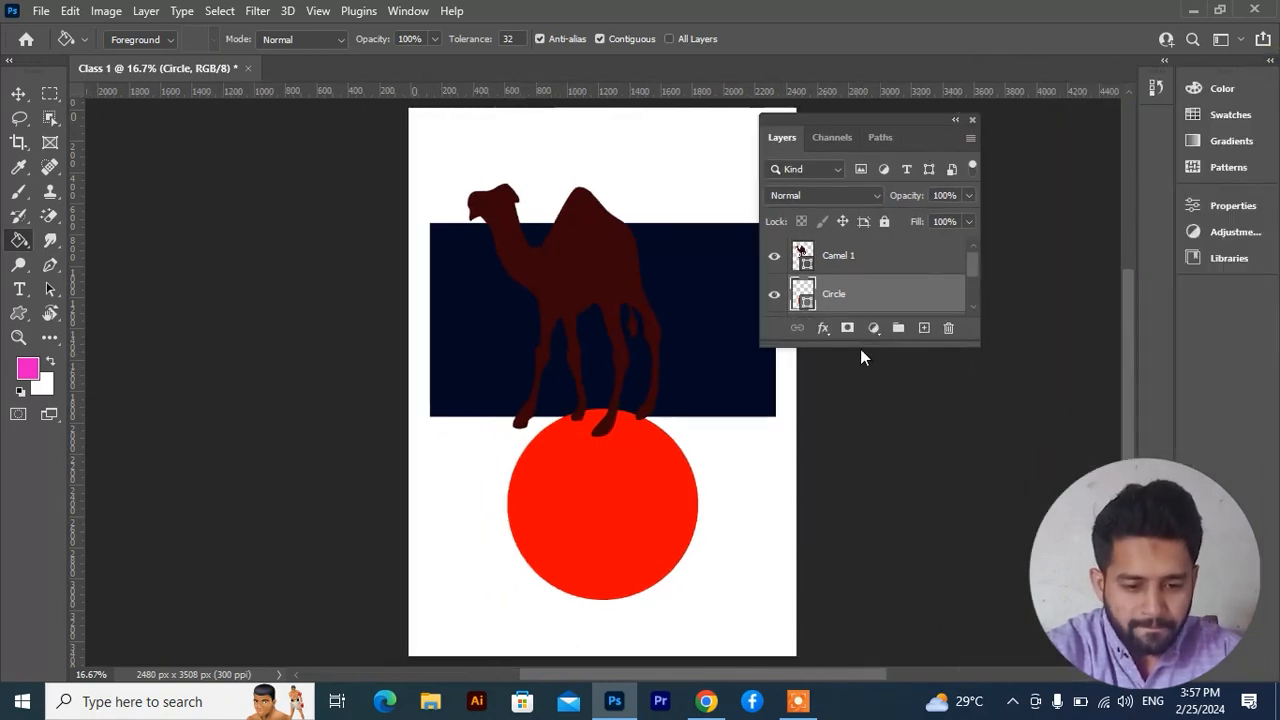
left_click_drag(861, 343, 857, 443)
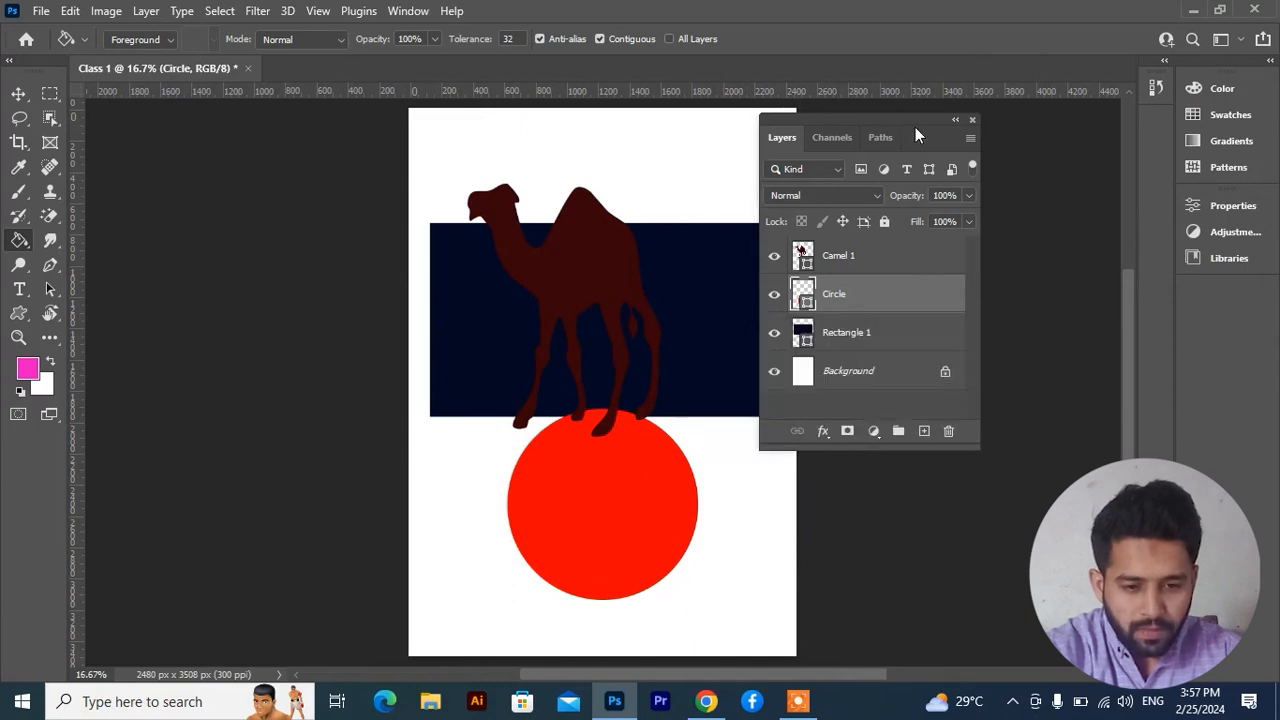
left_click_drag(913, 117, 971, 114)
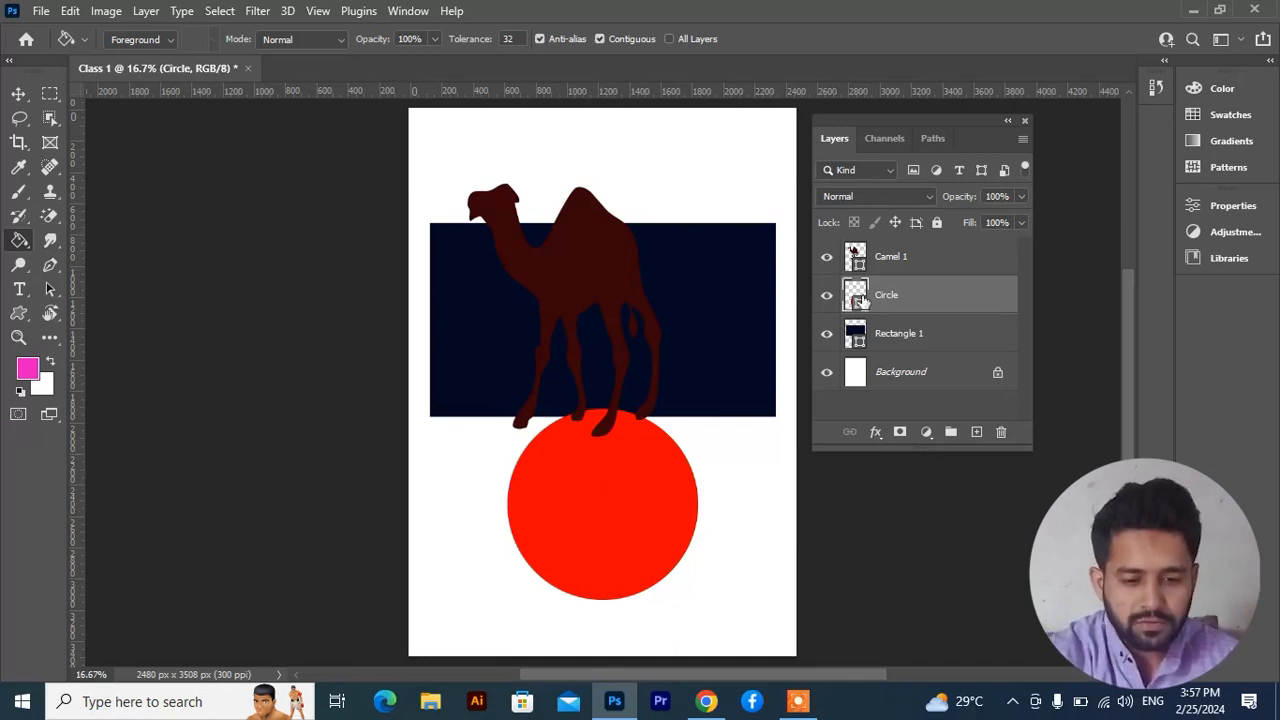
Rasterize the Circle layer and fill the red circle with the magenta pink foreground color
right_click(911, 300)
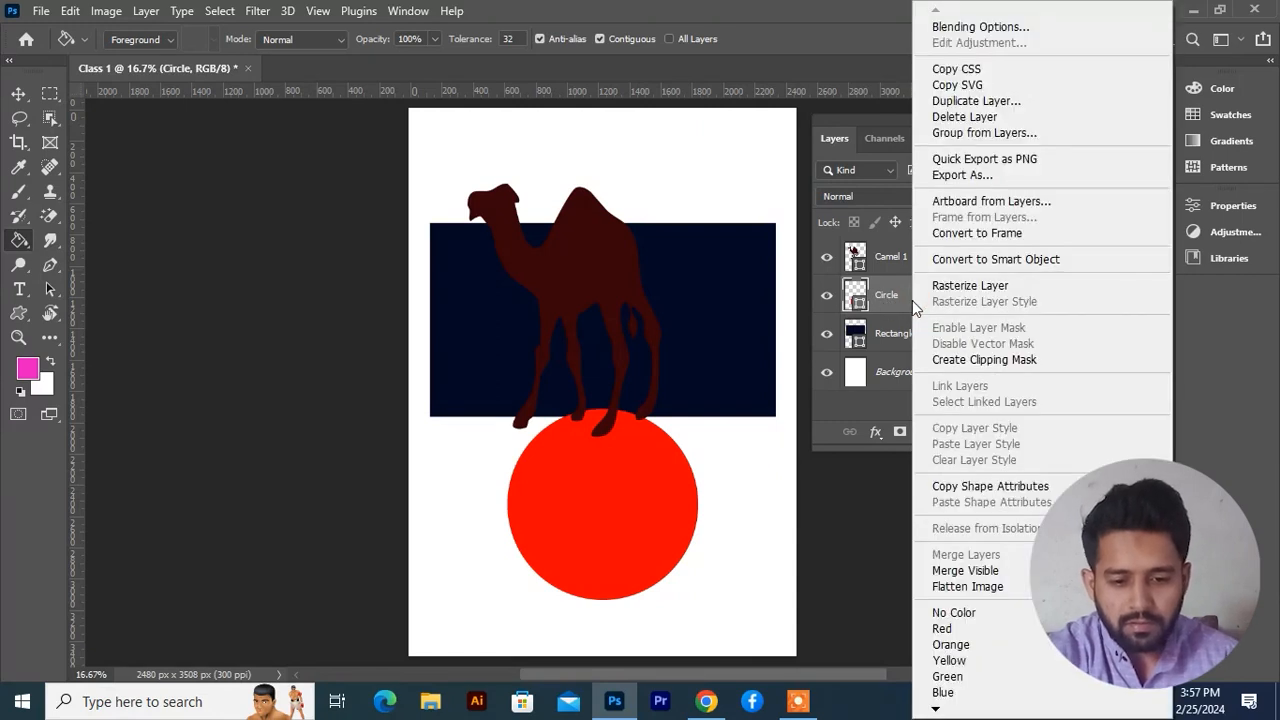
left_click(970, 286)
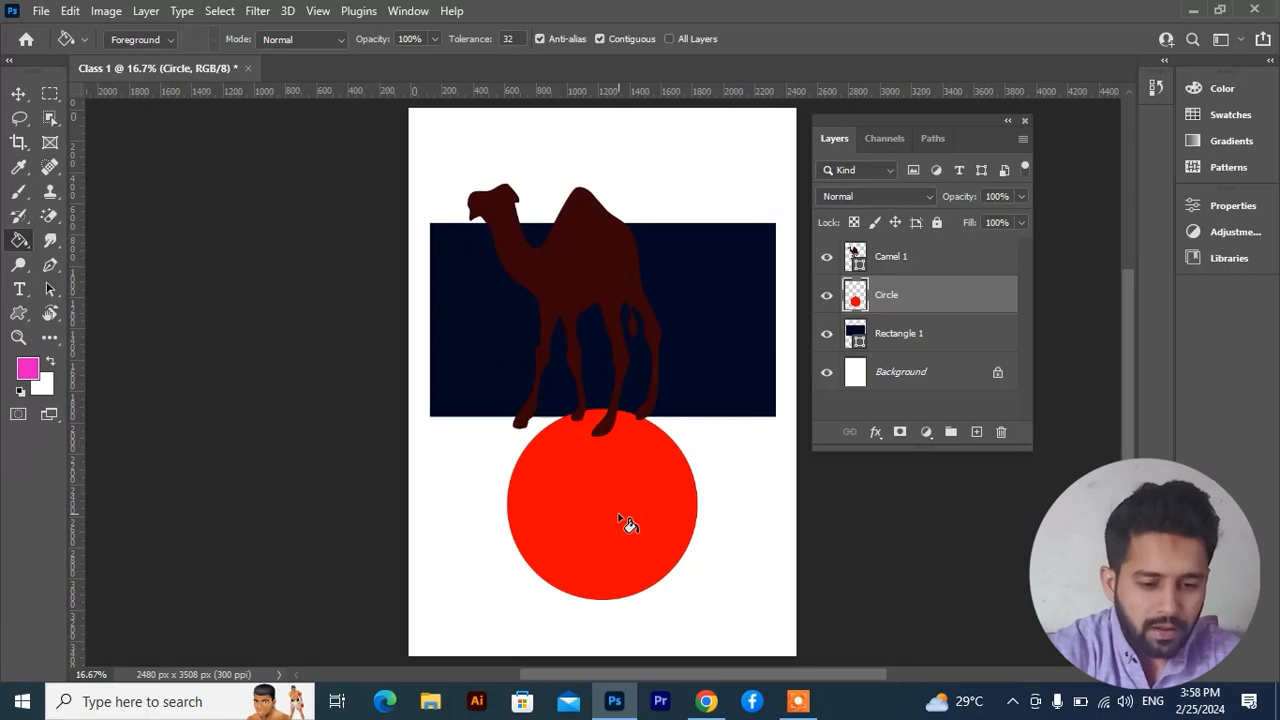
left_click(594, 532)
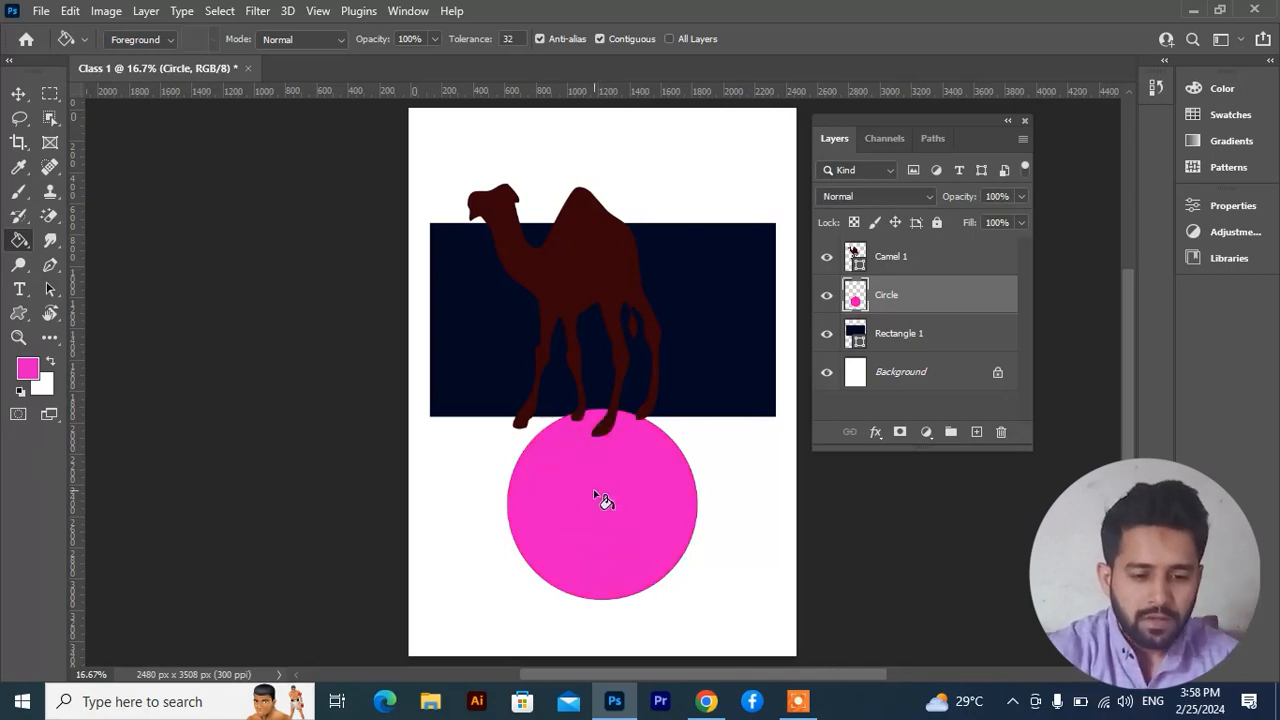
Rasterize the Camel 1 layer
left_click(889, 258)
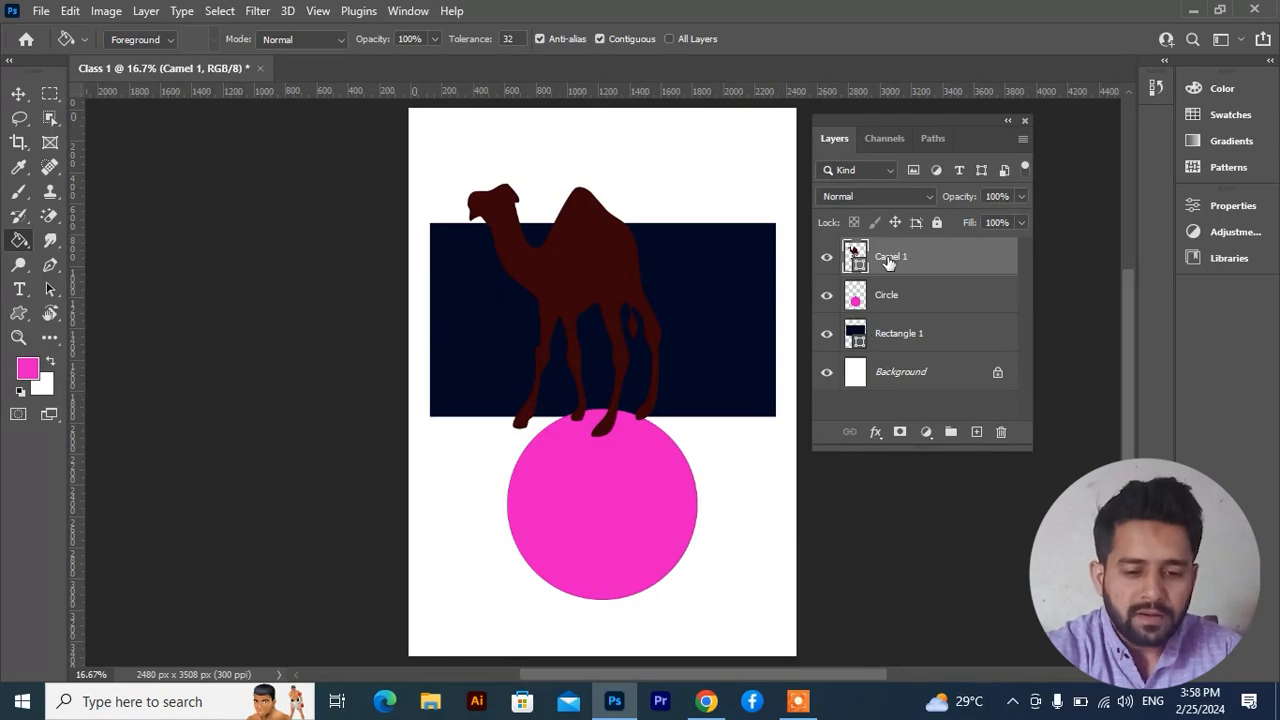
right_click(888, 262)
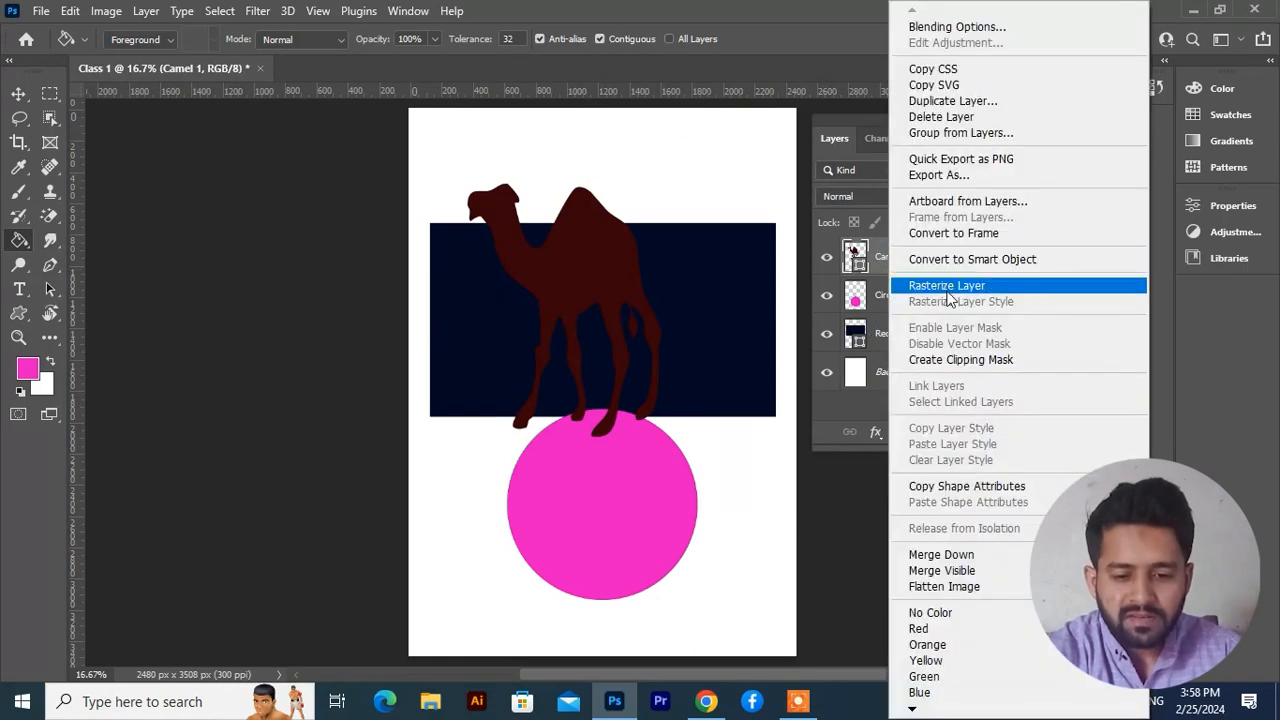
left_click(948, 288)
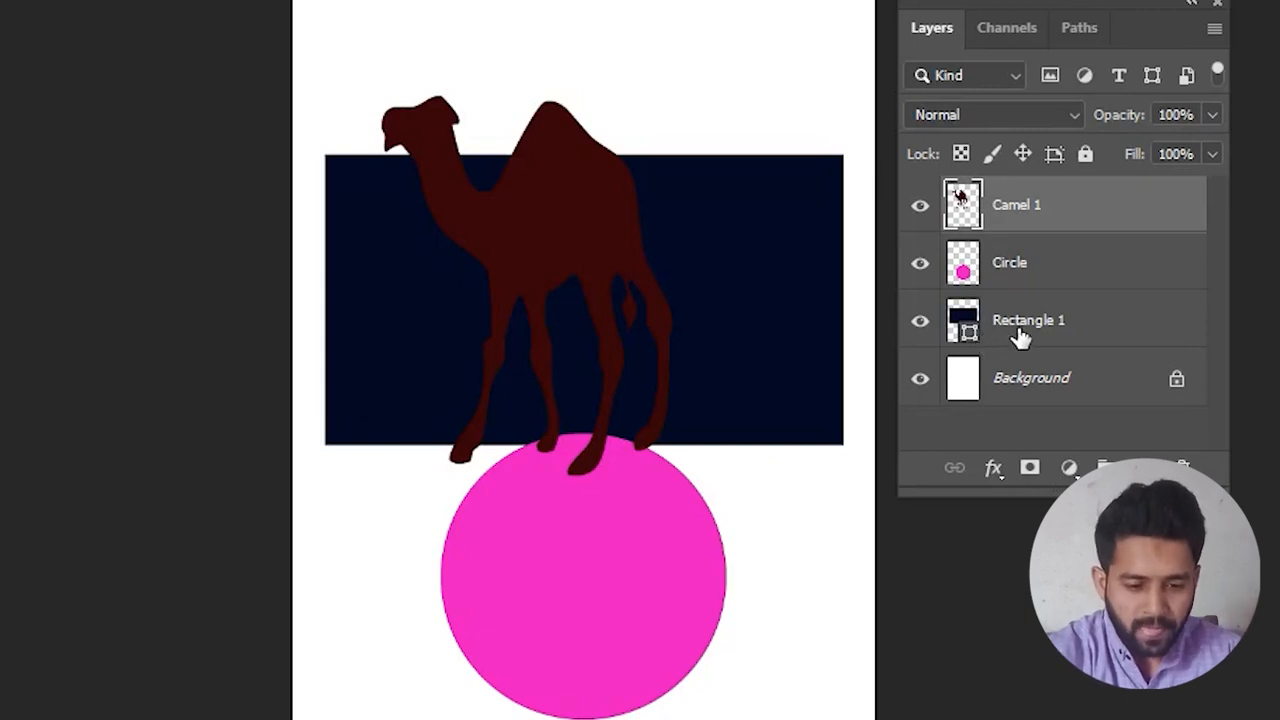
Change the Rectangle 1 shape's fill from its layer thumbnail to a lighter medium blue, keeping the Paint Bucket Tool active
double_click(968, 336)
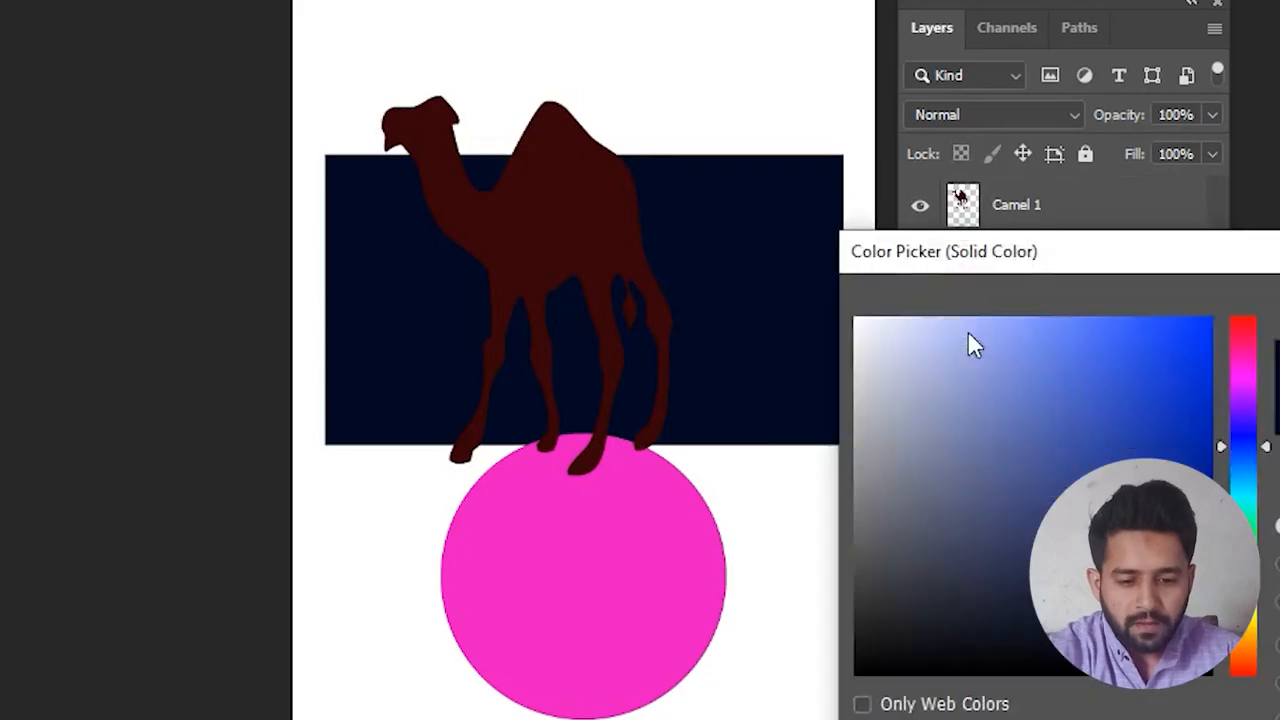
left_click(1192, 368)
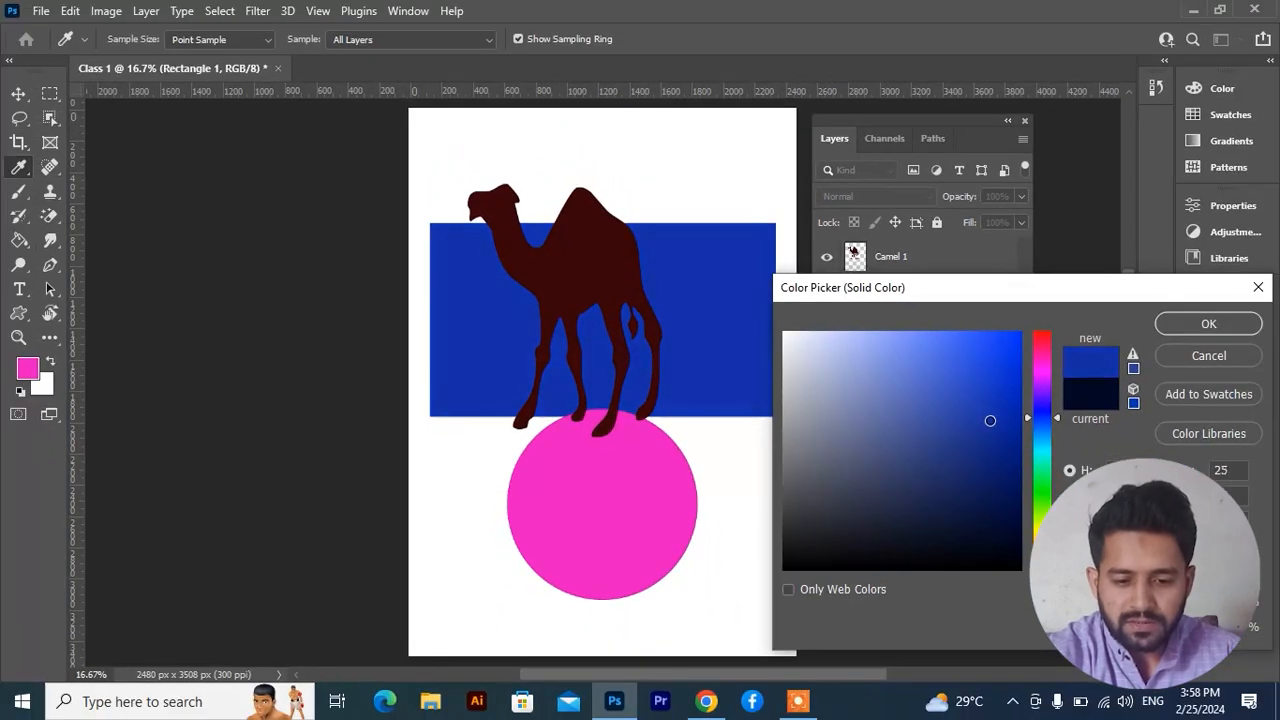
left_click_drag(992, 356, 937, 366)
key("Return")
key("g")
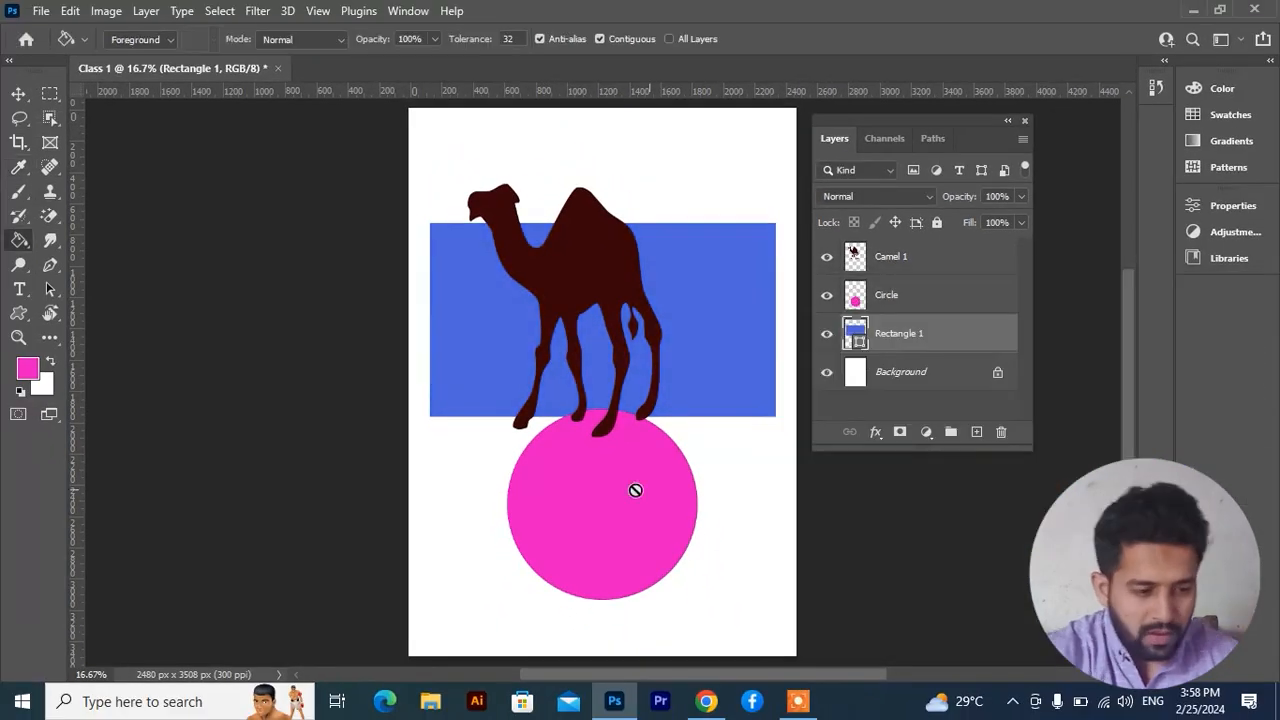
Draw the lion custom shape from Wild Animals over the pink circle, about 1454 by 1034 px
left_click(15, 316)
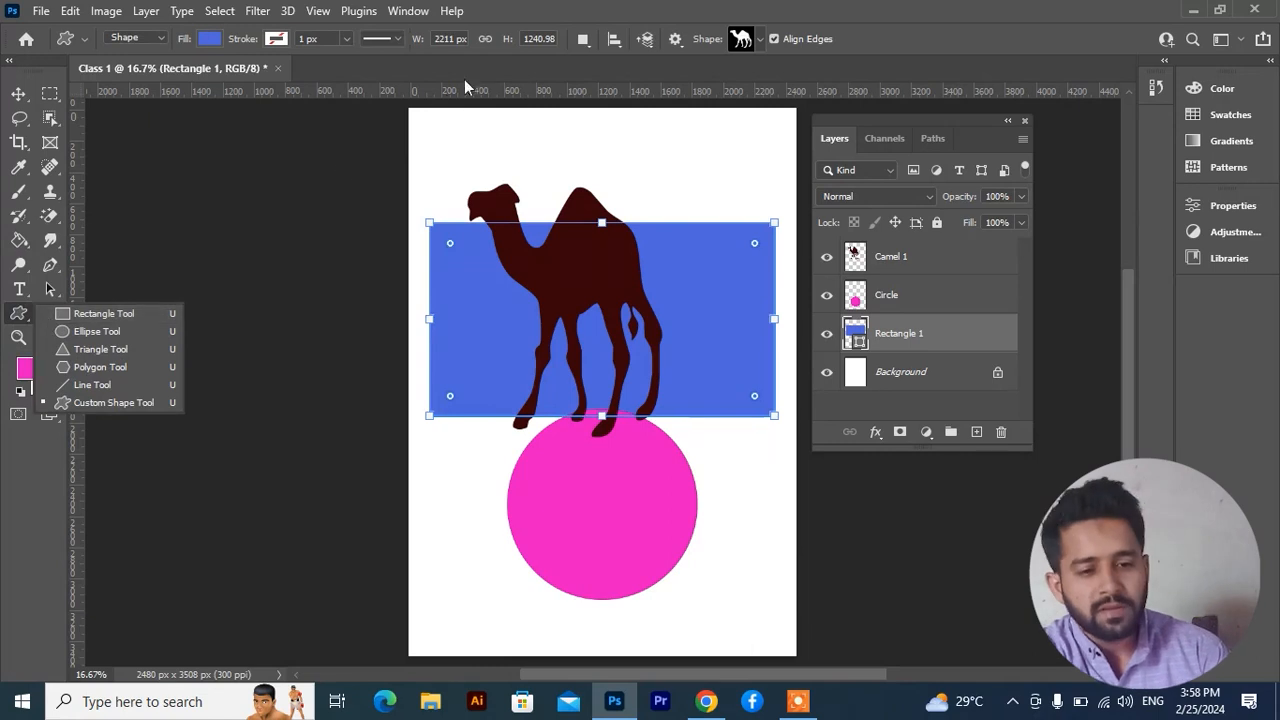
left_click(759, 41)
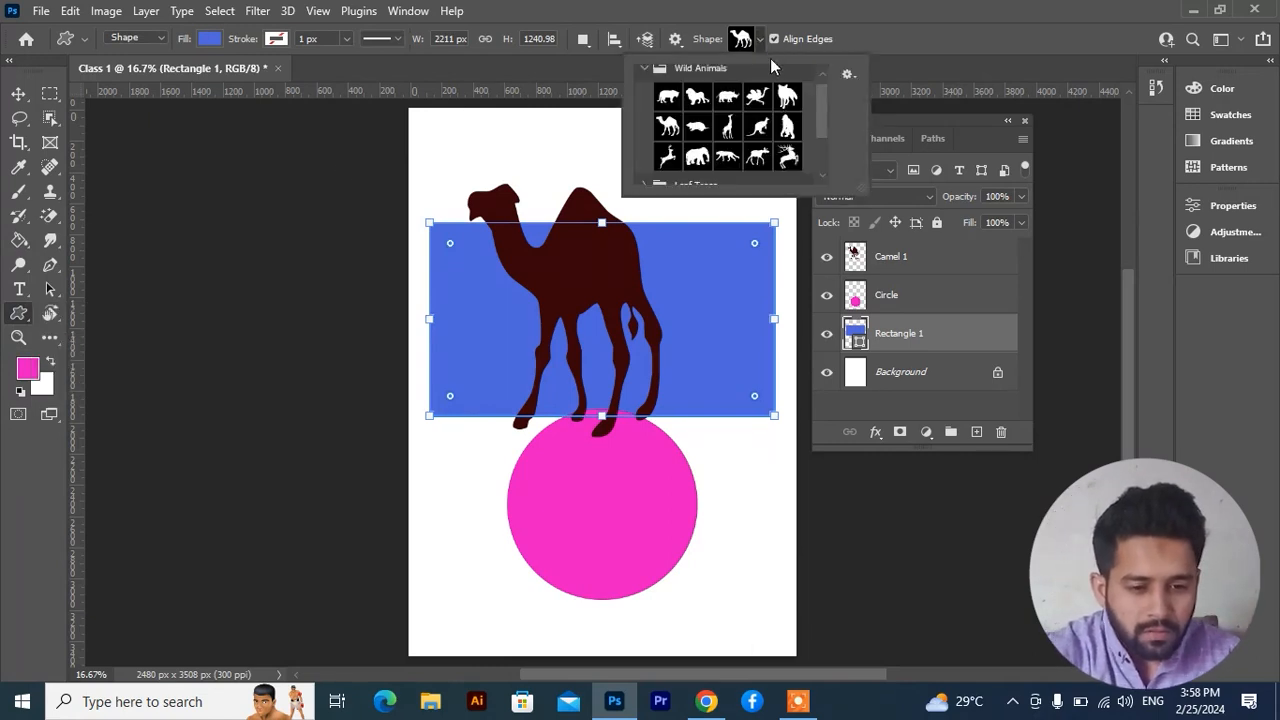
left_click(697, 95)
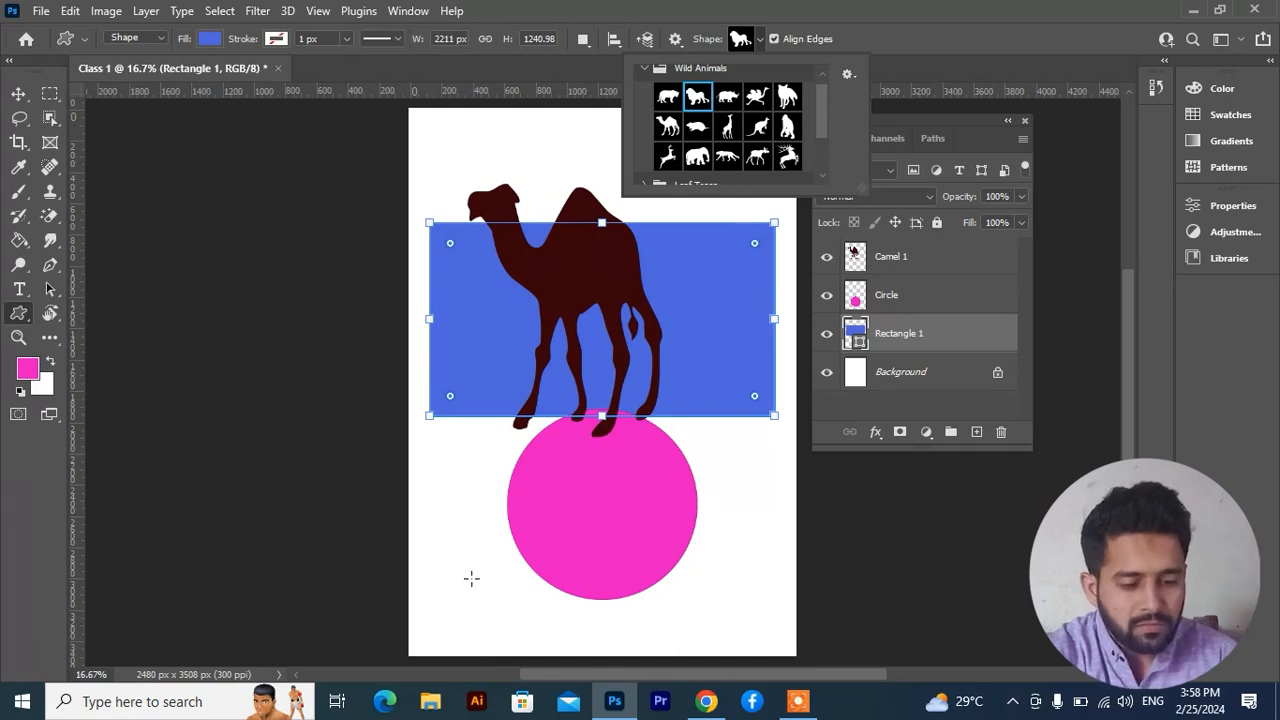
left_click_drag(476, 593, 694, 363)
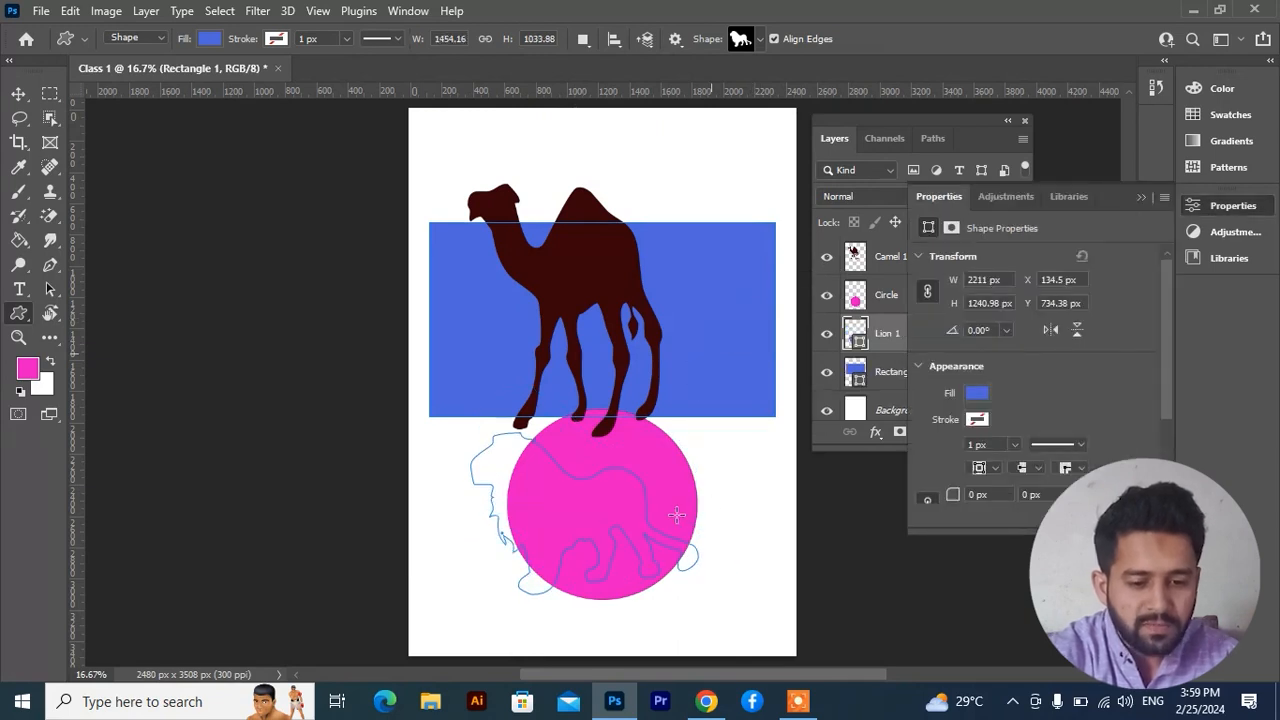
left_click(1141, 197)
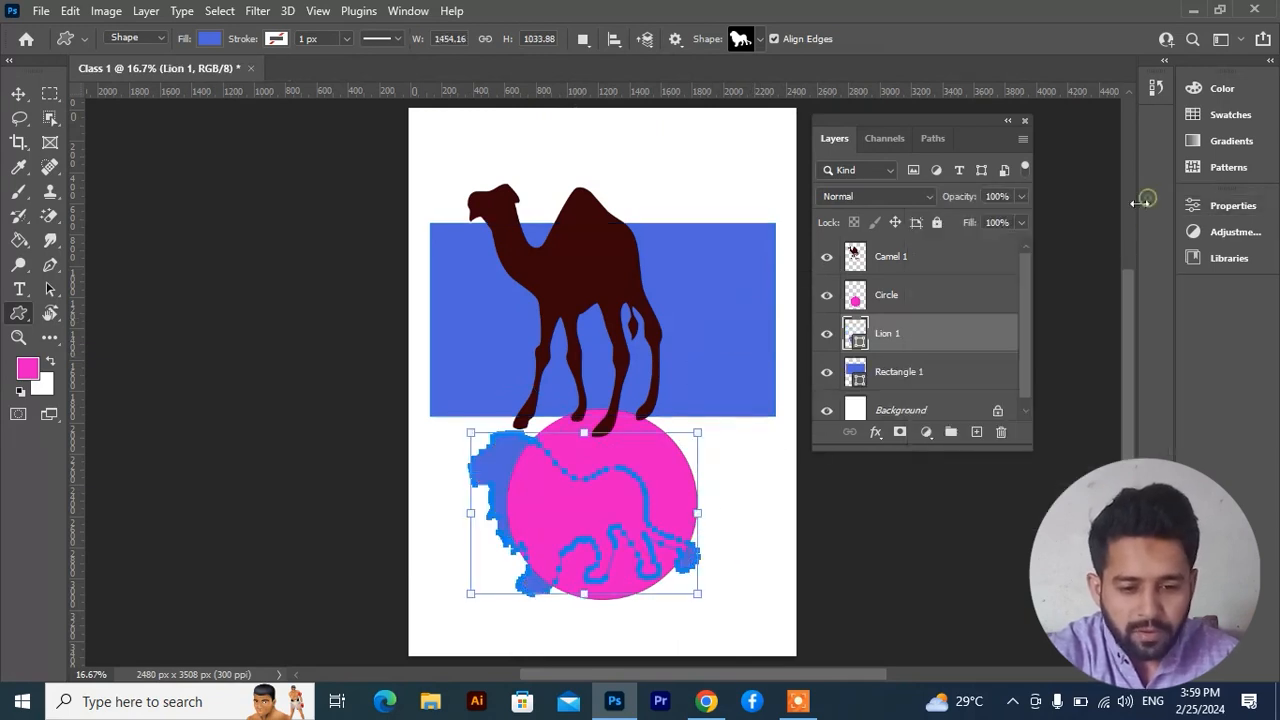
Set the lion shape's fill color to green
double_click(856, 338)
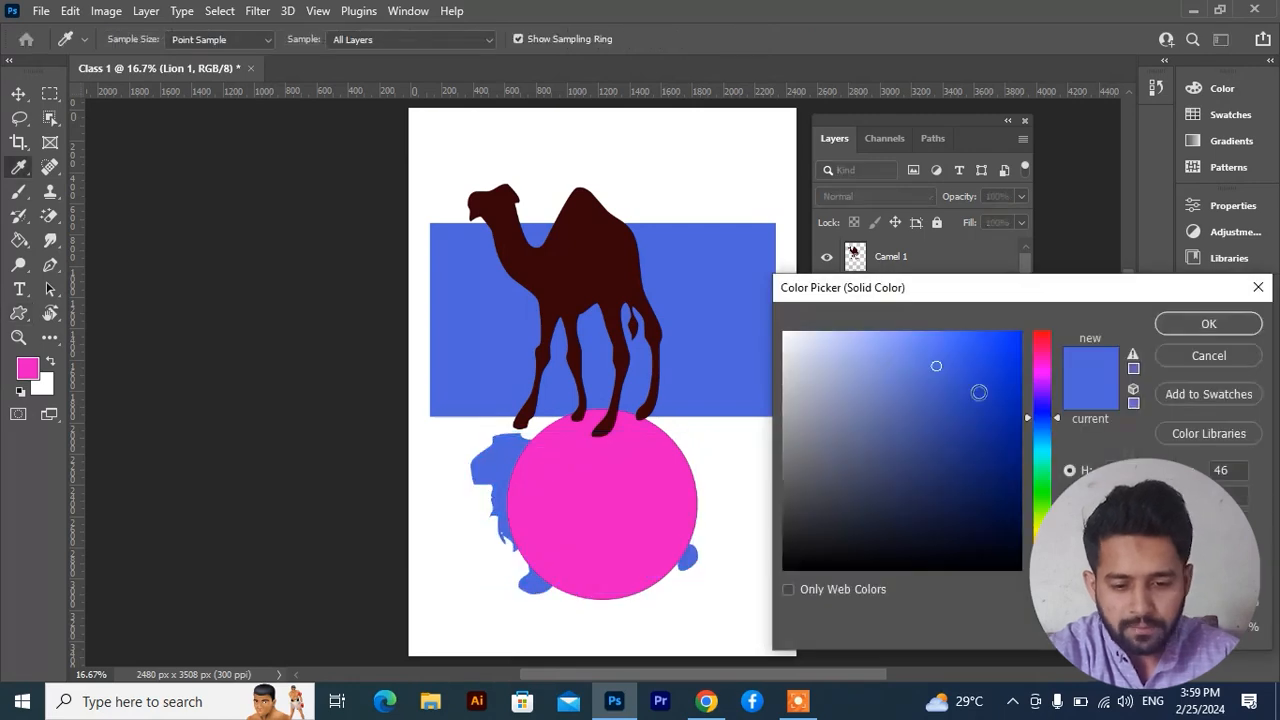
mouse_move(979, 392)
left_mouse_down()
mouse_move(971, 374)
mouse_move(880, 426)
mouse_move(955, 396)
left_mouse_up()
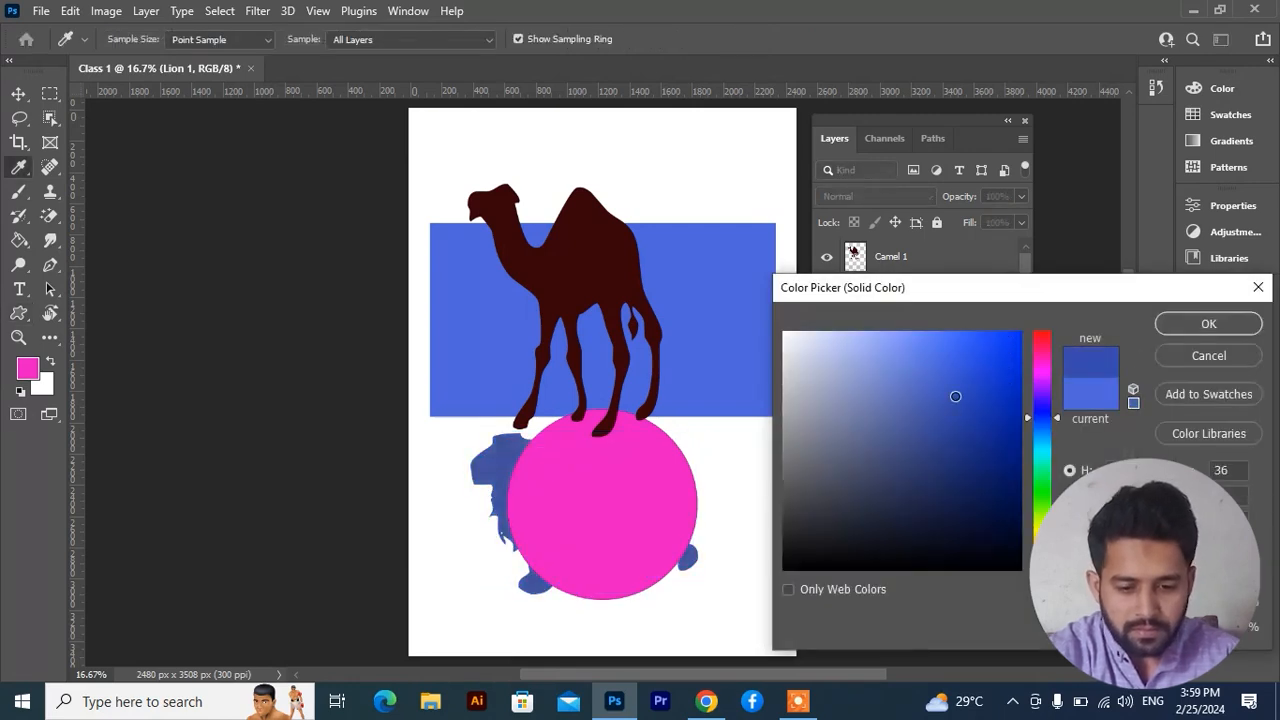
left_click_drag(1051, 422, 1047, 486)
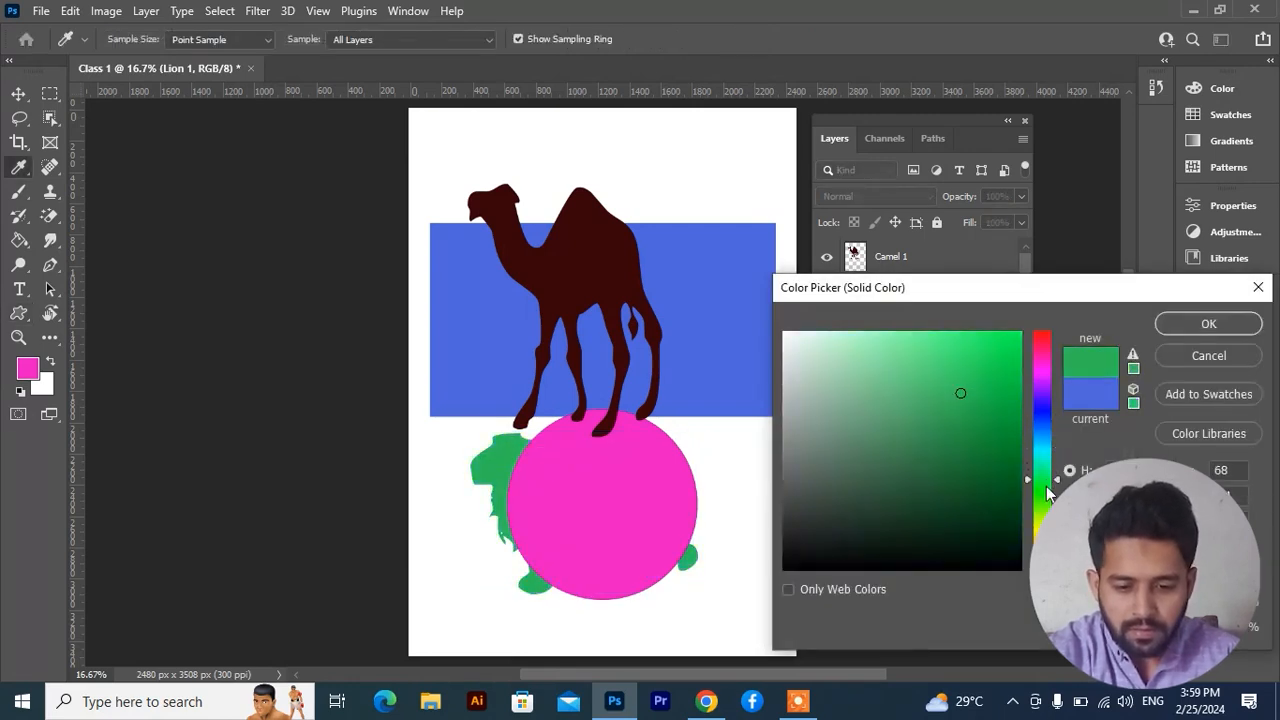
left_click(1172, 330)
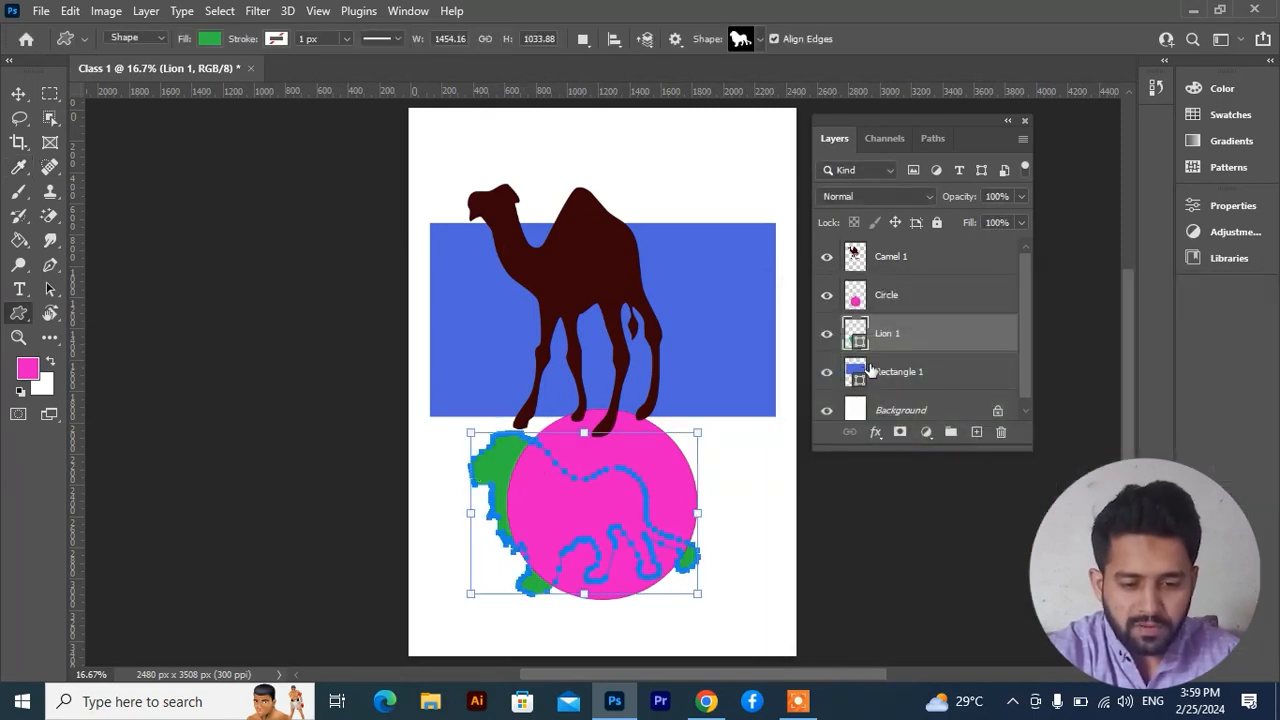
Bring the Lion 1 layer to the top of the layer stack and set its fill to olive yellow
left_click(16, 95)
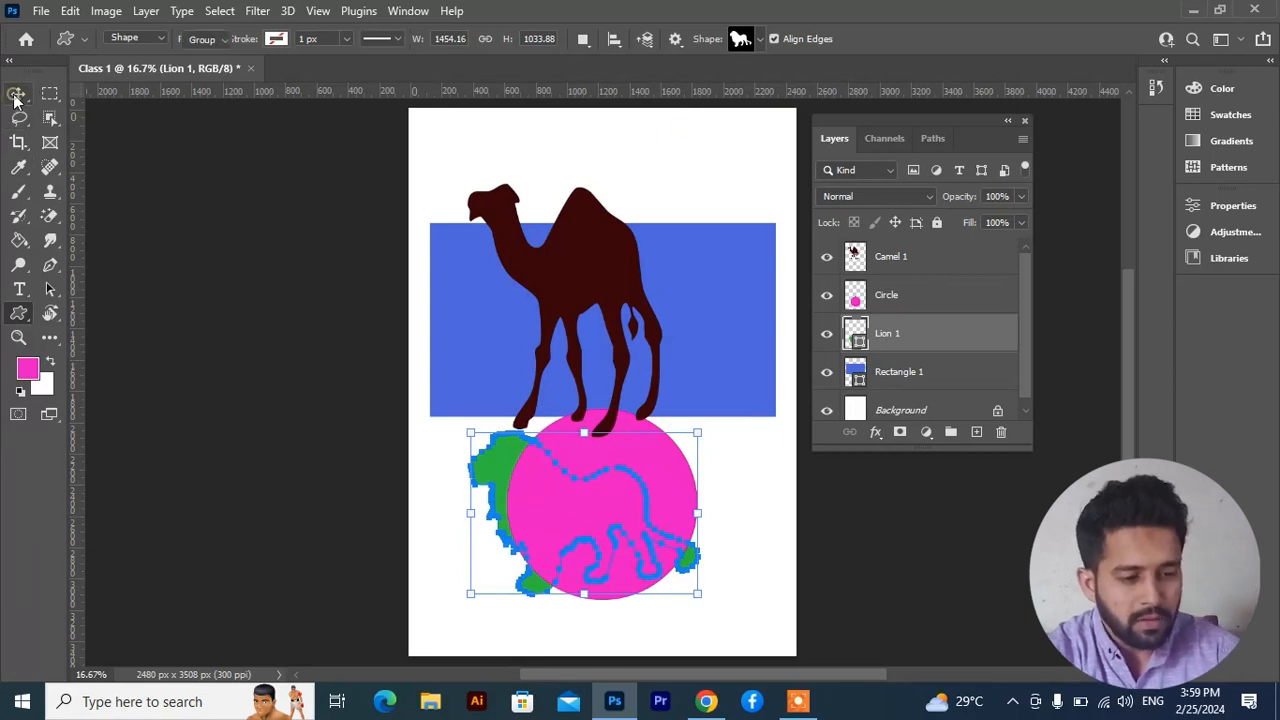
left_click_drag(890, 333, 908, 255)
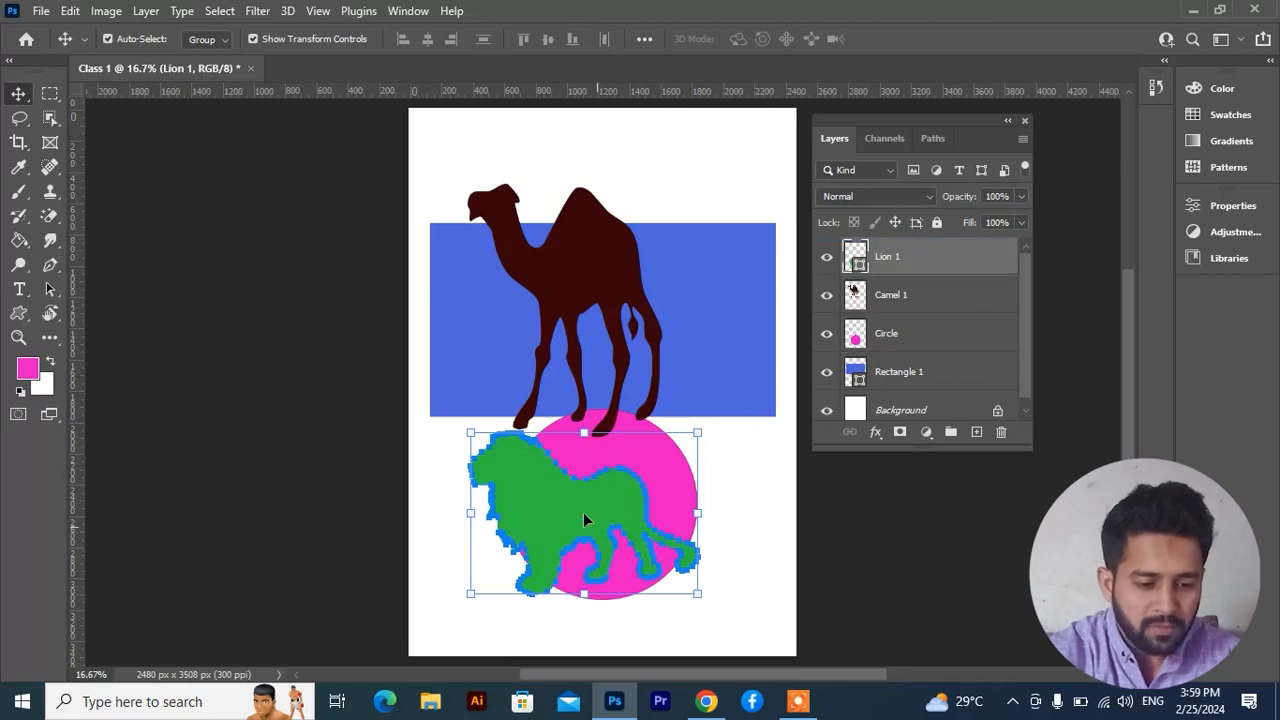
double_click(858, 261)
left_click(1038, 411)
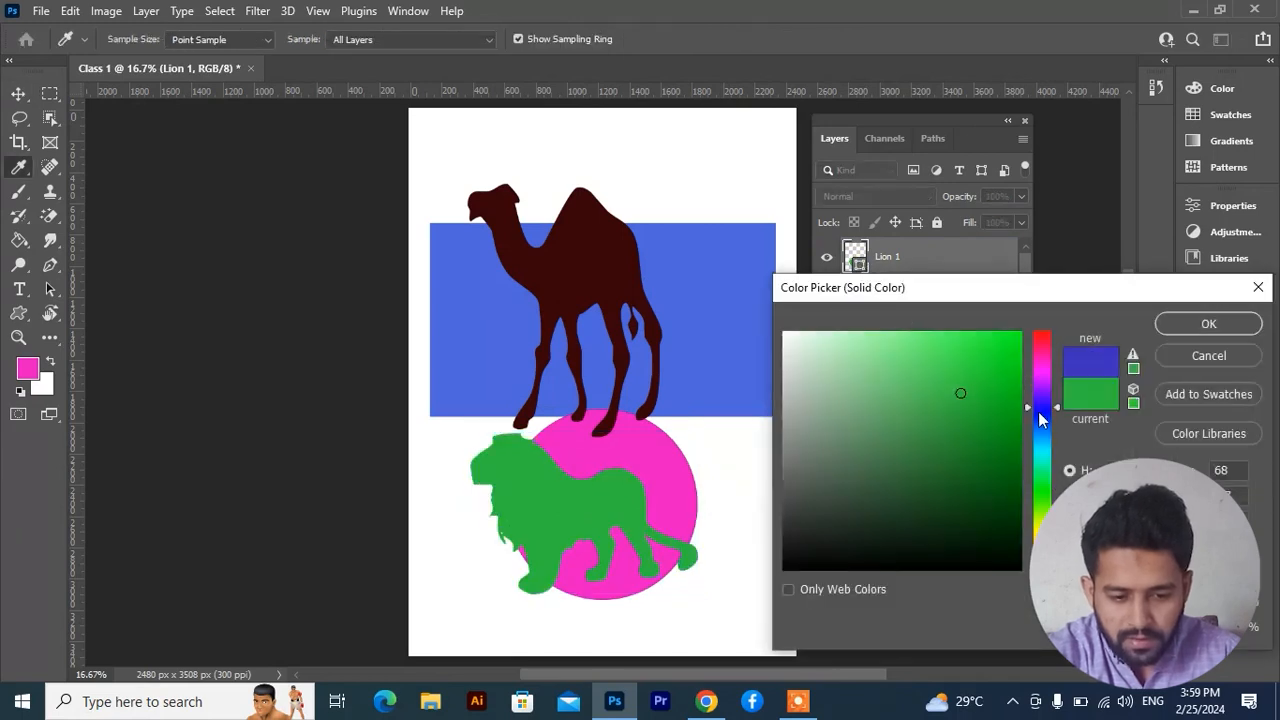
left_click_drag(1038, 411, 1038, 526)
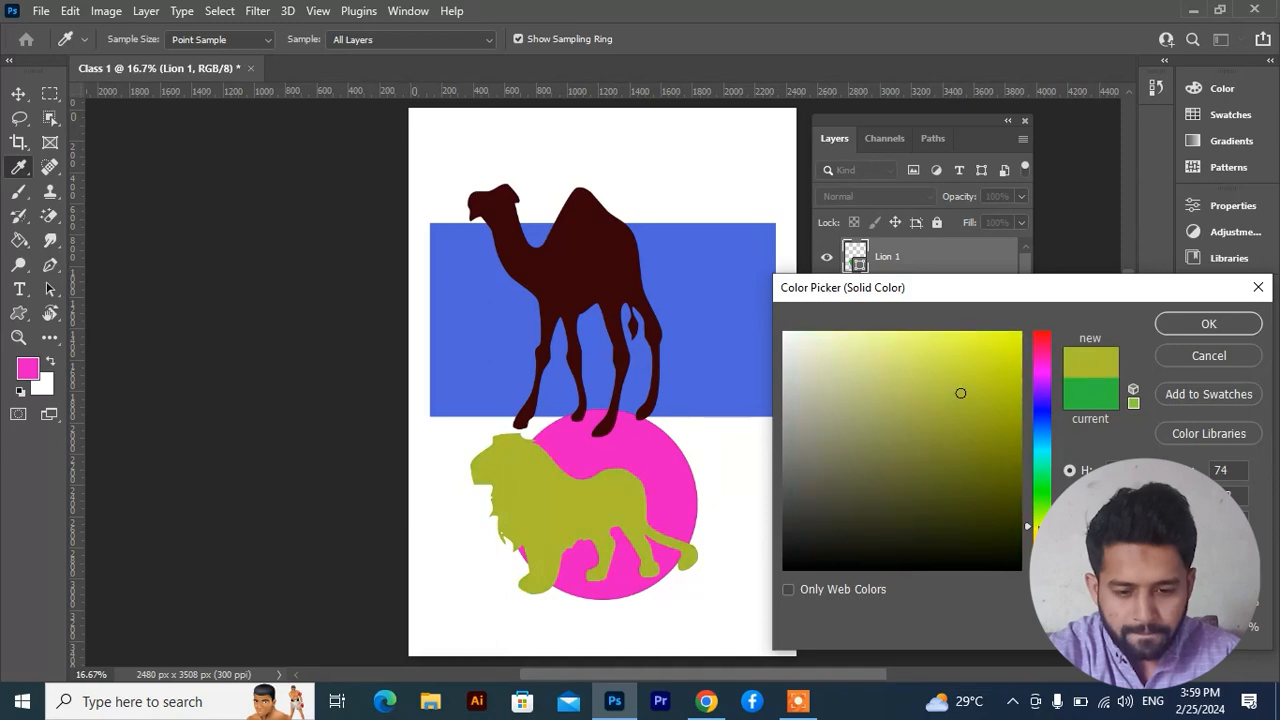
left_click(1209, 323)
key("v")
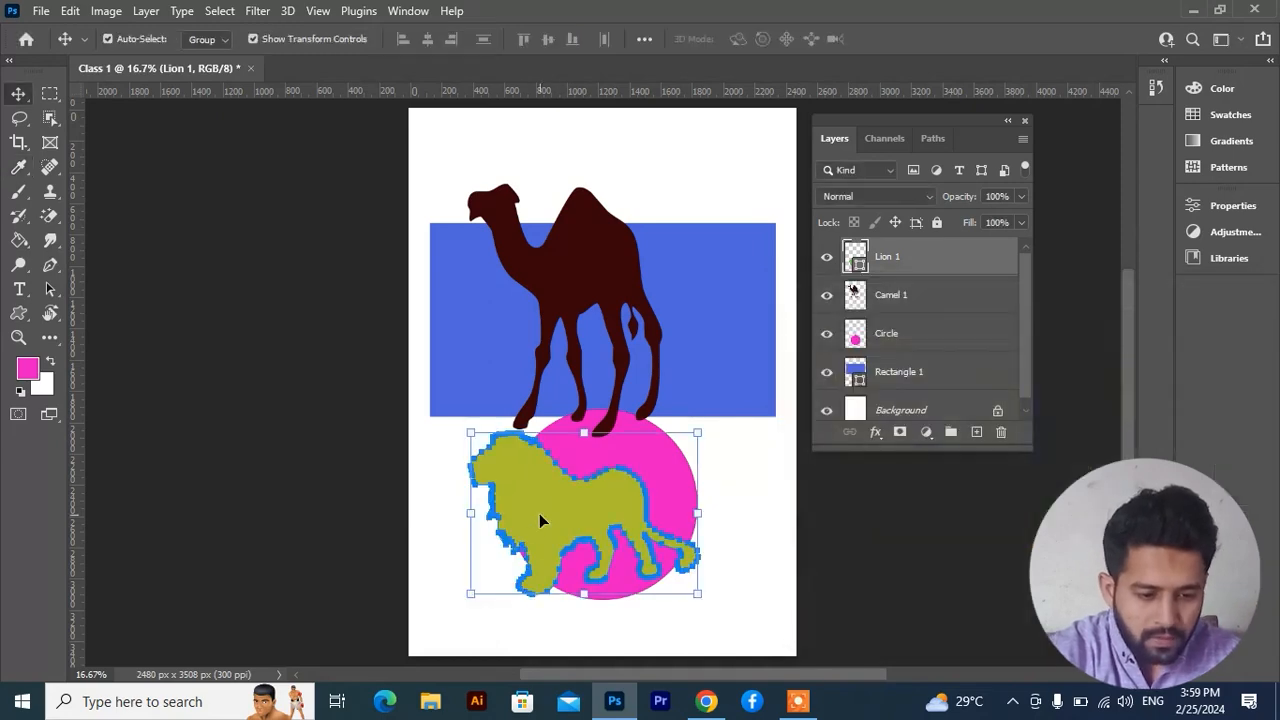
Shift the lion slightly to the right over the pink circle and rasterize its layer
left_click_drag(539, 513, 588, 517)
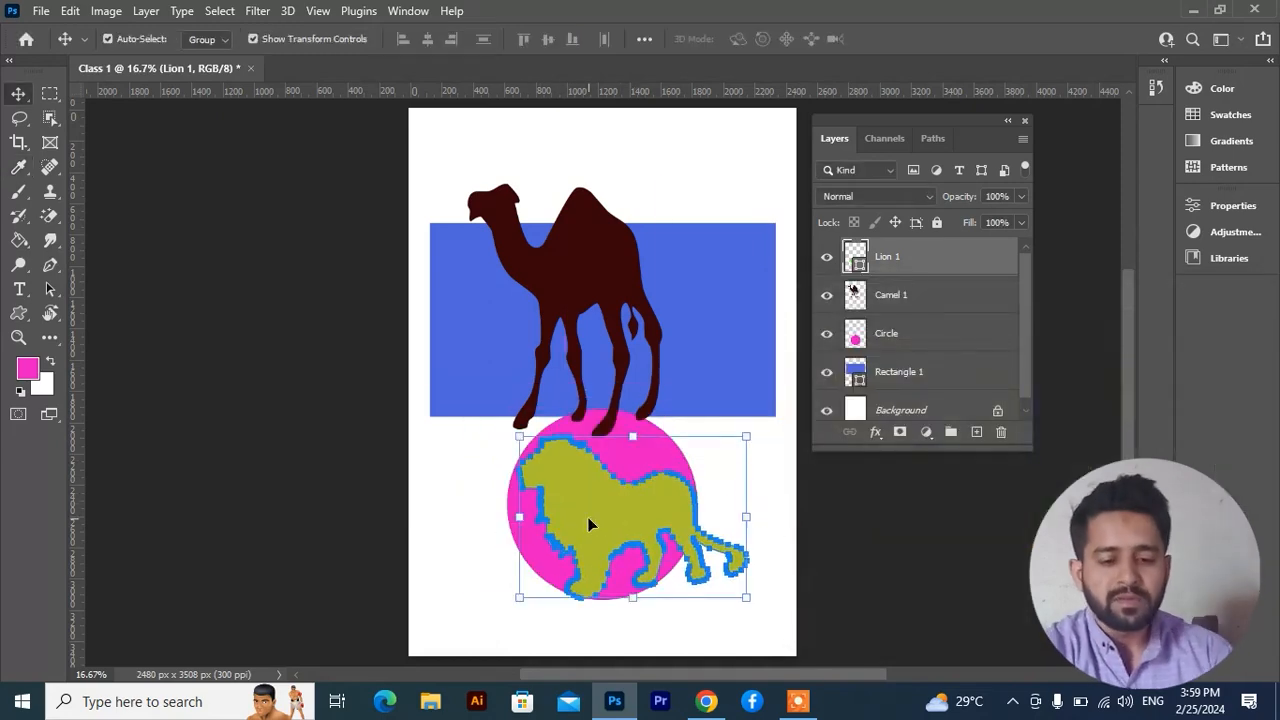
right_click(913, 259)
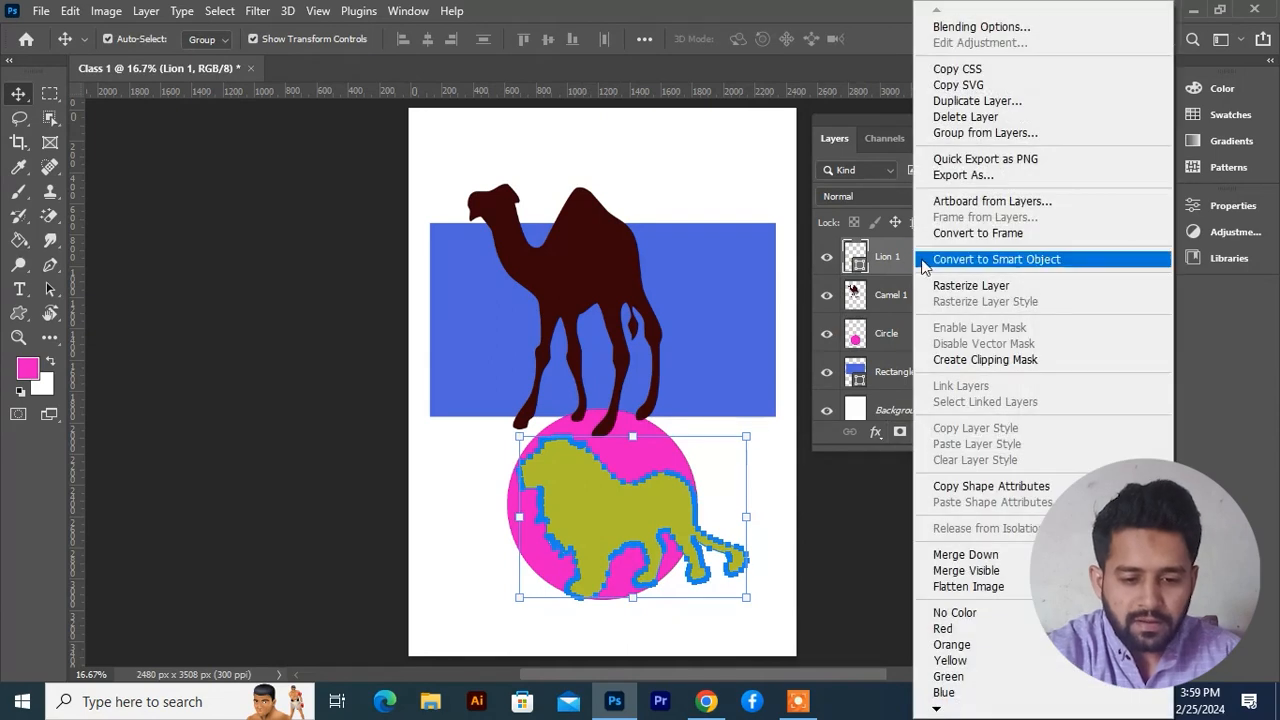
left_click(988, 285)
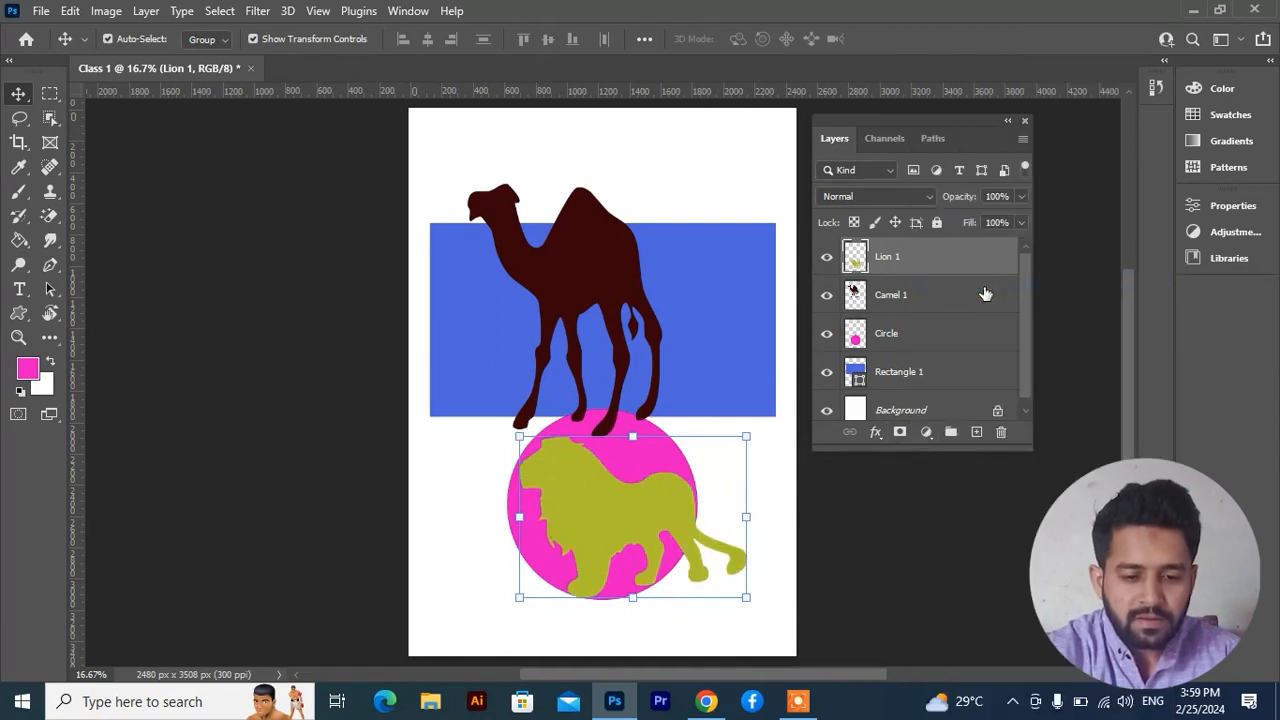
Set the foreground color to teal in the Color Picker
left_click(25, 372)
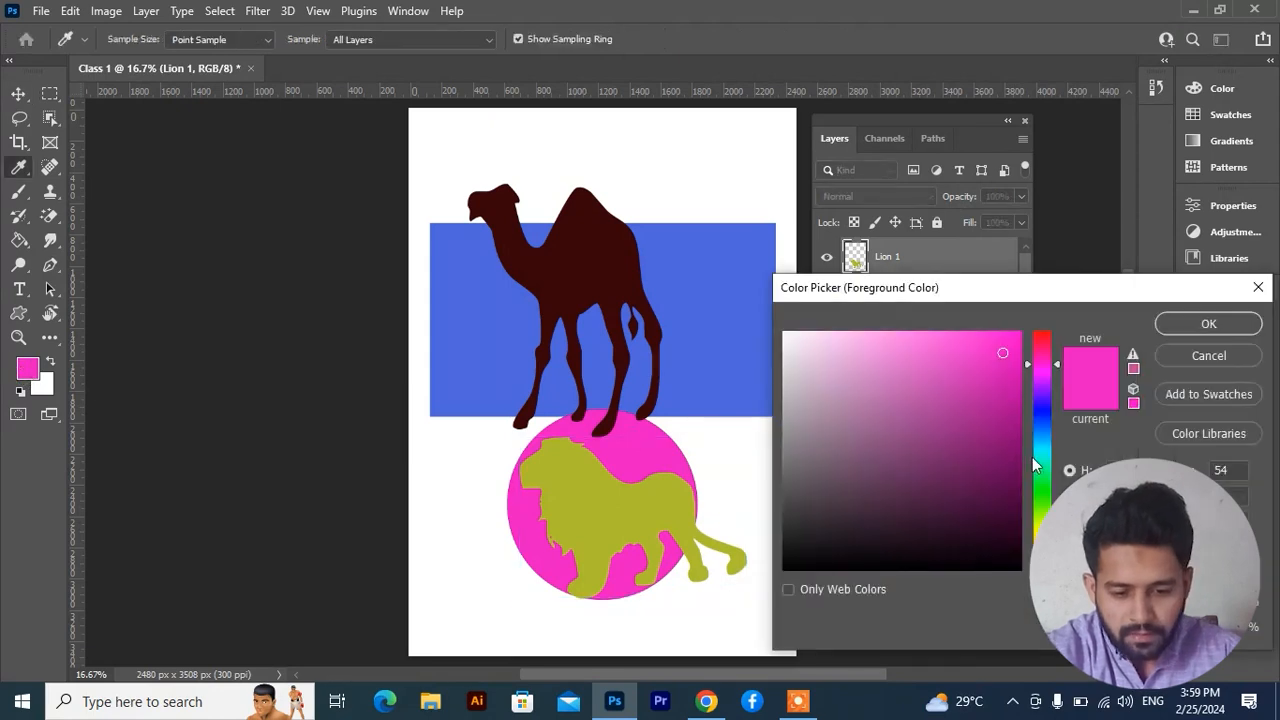
left_click_drag(1035, 465, 1035, 450)
left_click(1208, 323)
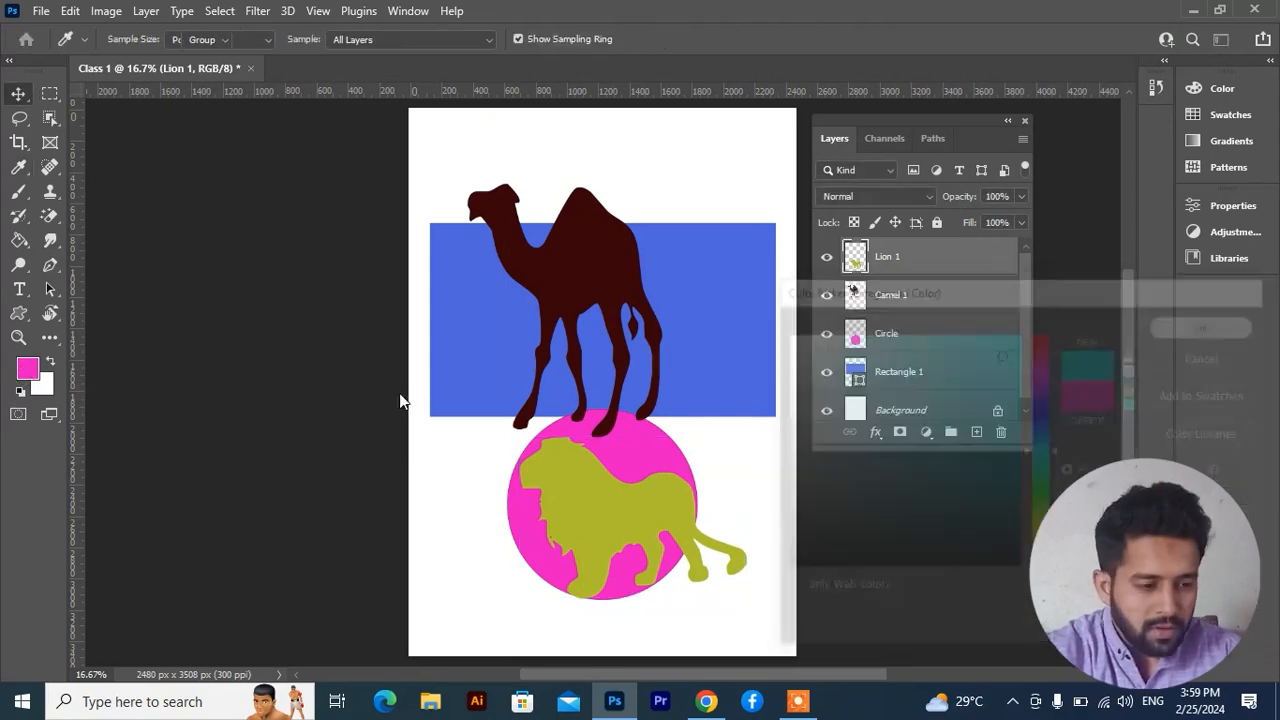
Fill the lion and the camel with the cyan foreground color using the Paint Bucket on their own layers
left_click(19, 240)
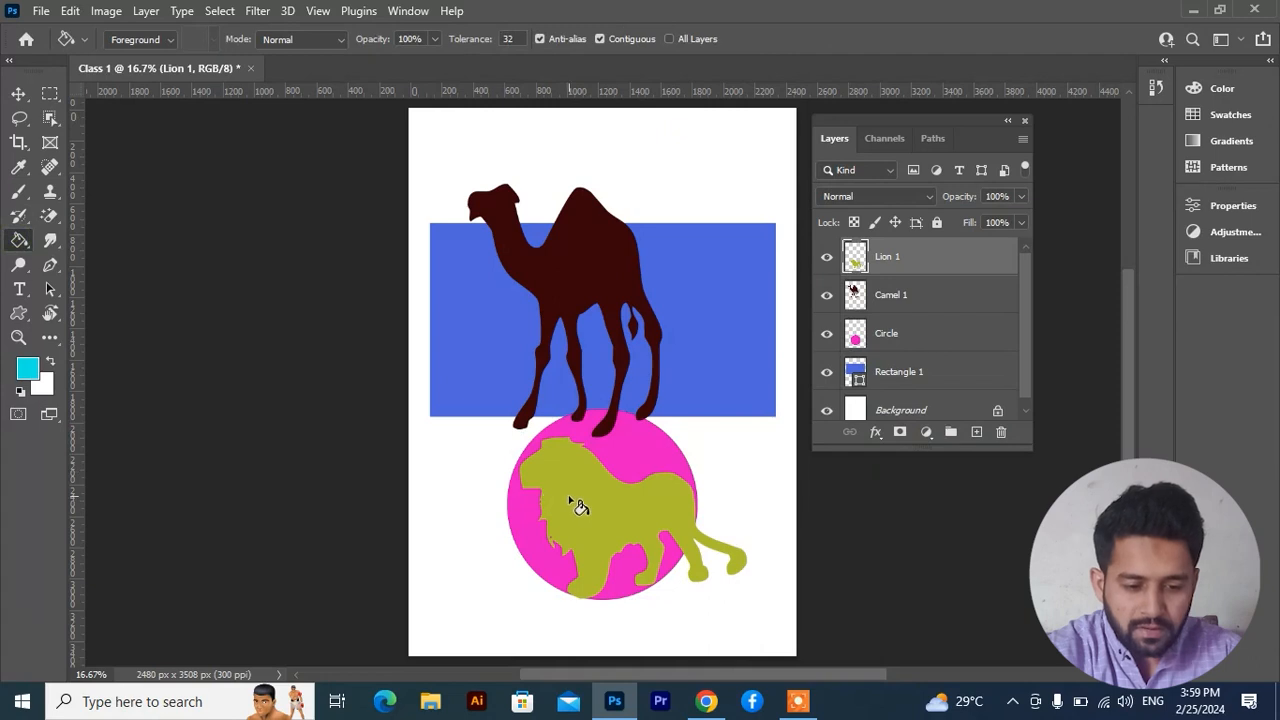
left_click(920, 298)
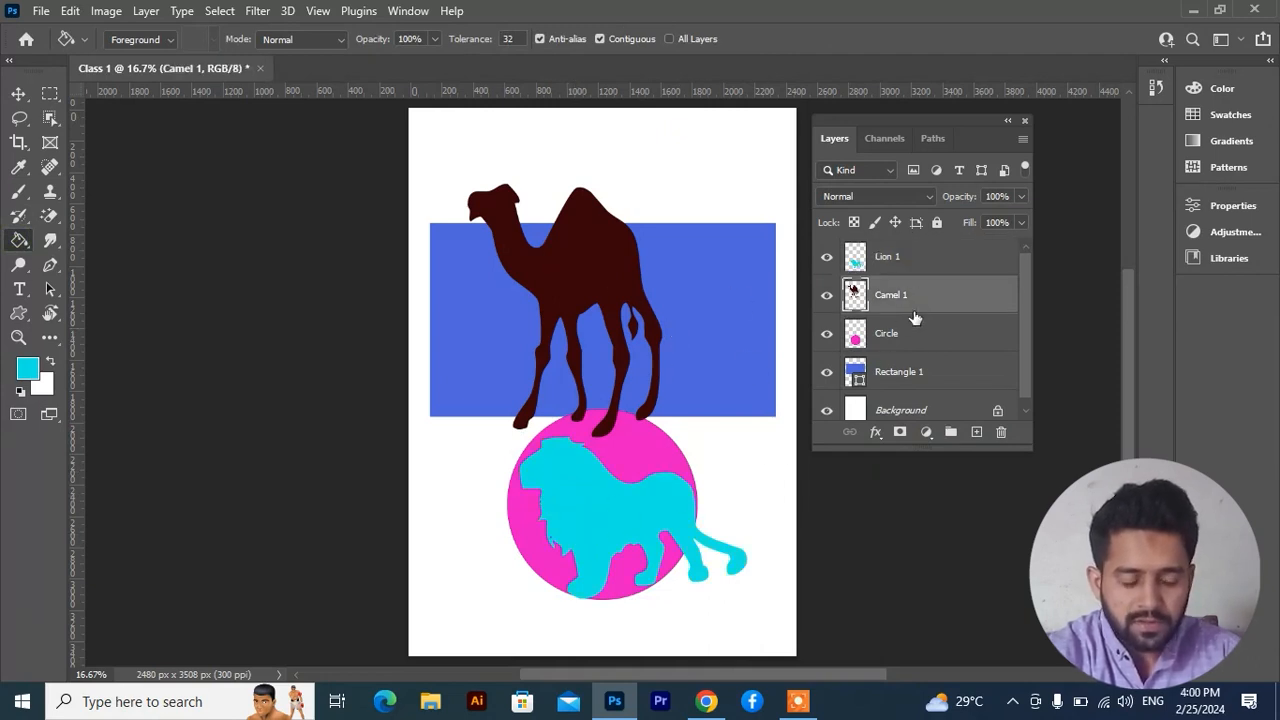
left_click(584, 236)
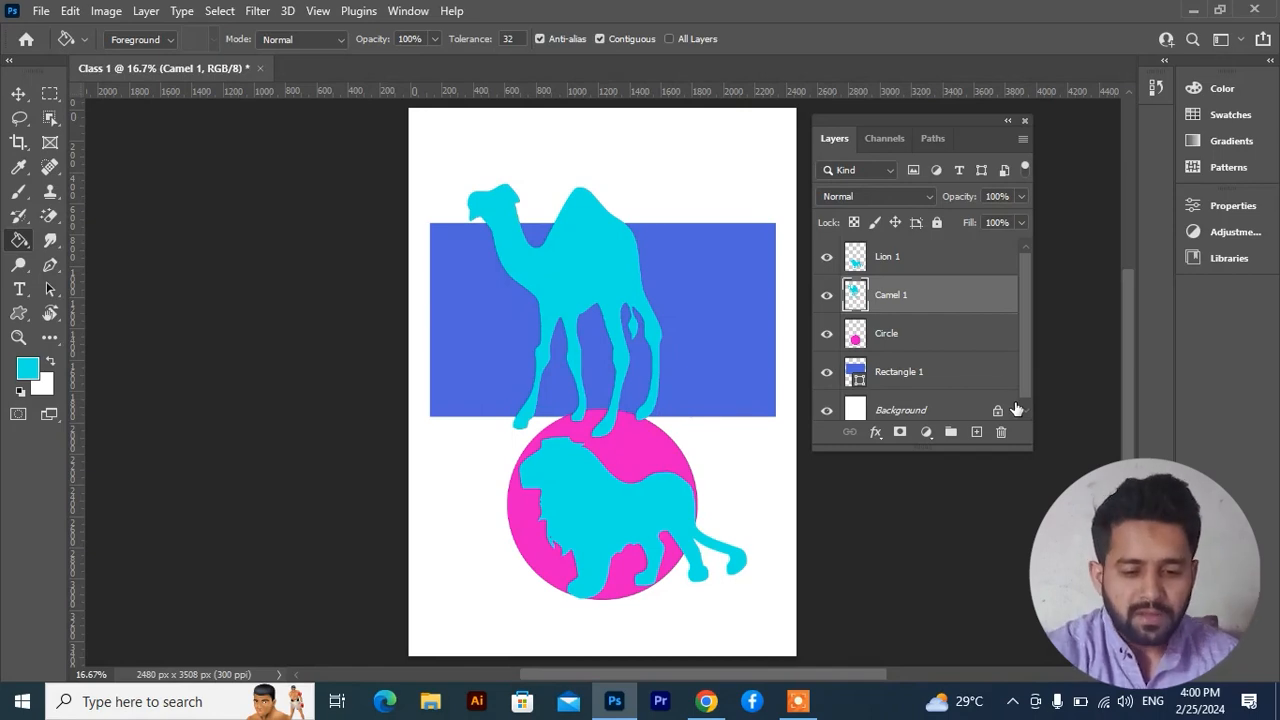
Delete all layers from Rectangle 1 up to Lion 1, keeping only the Background layer
left_click(925, 373)
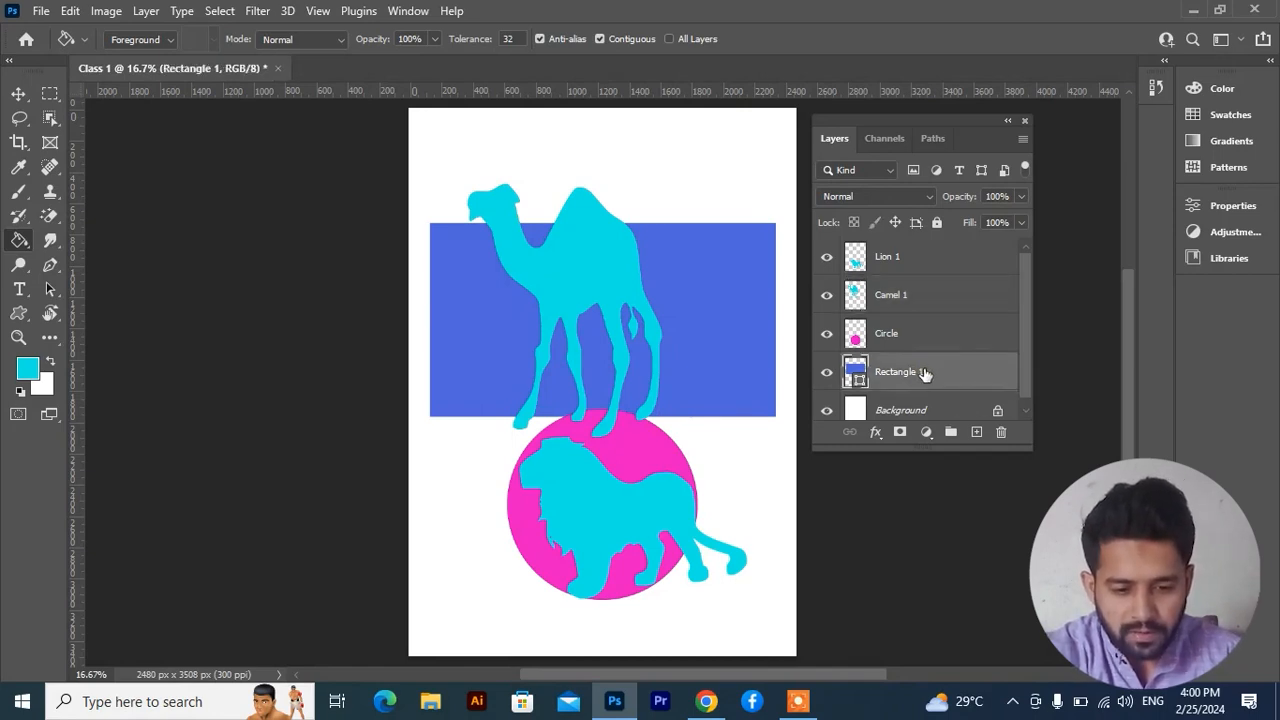
left_click(922, 258, "shift")
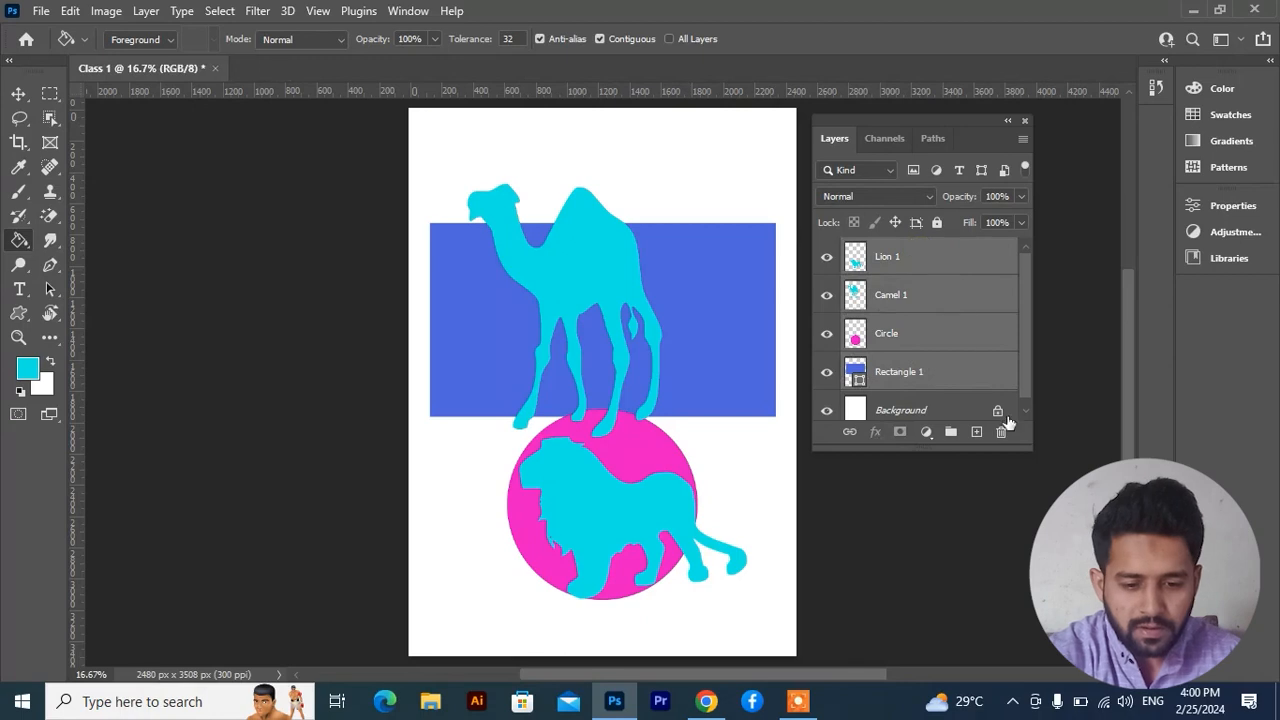
key("v")
key("Delete")
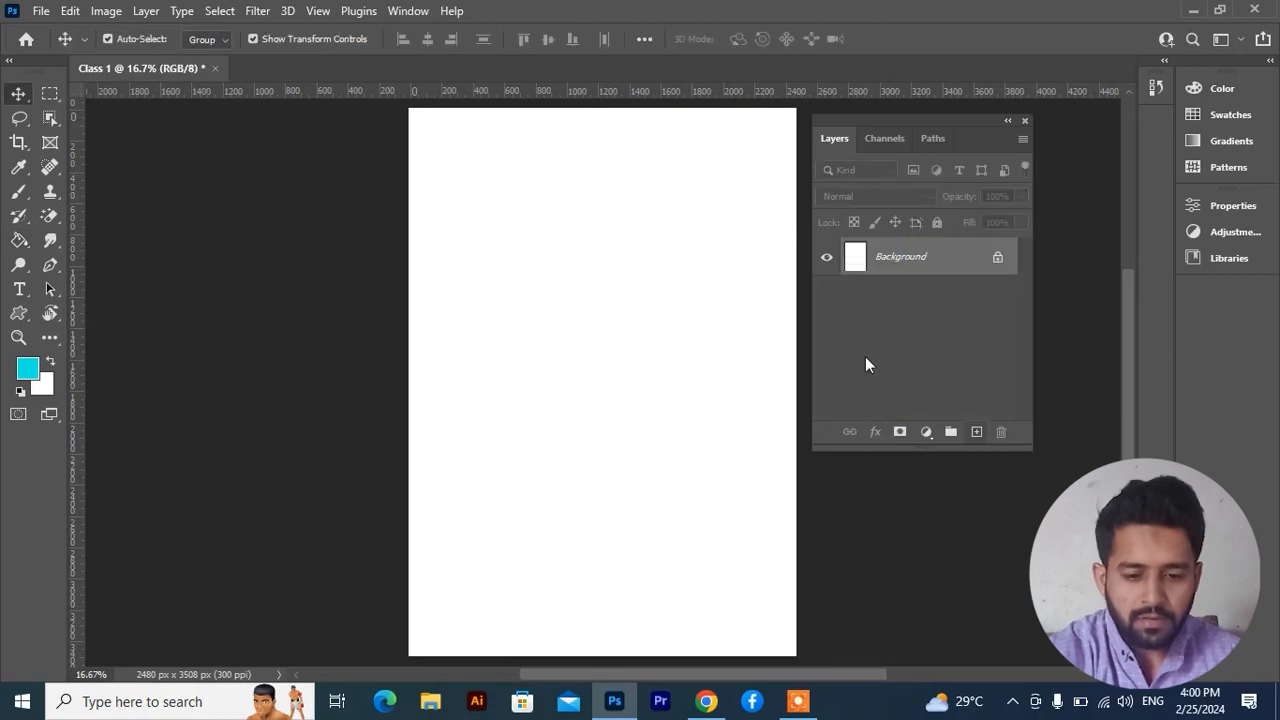
Add a new layer above the Background and fill it entirely with the blue foreground color
left_click(977, 433)
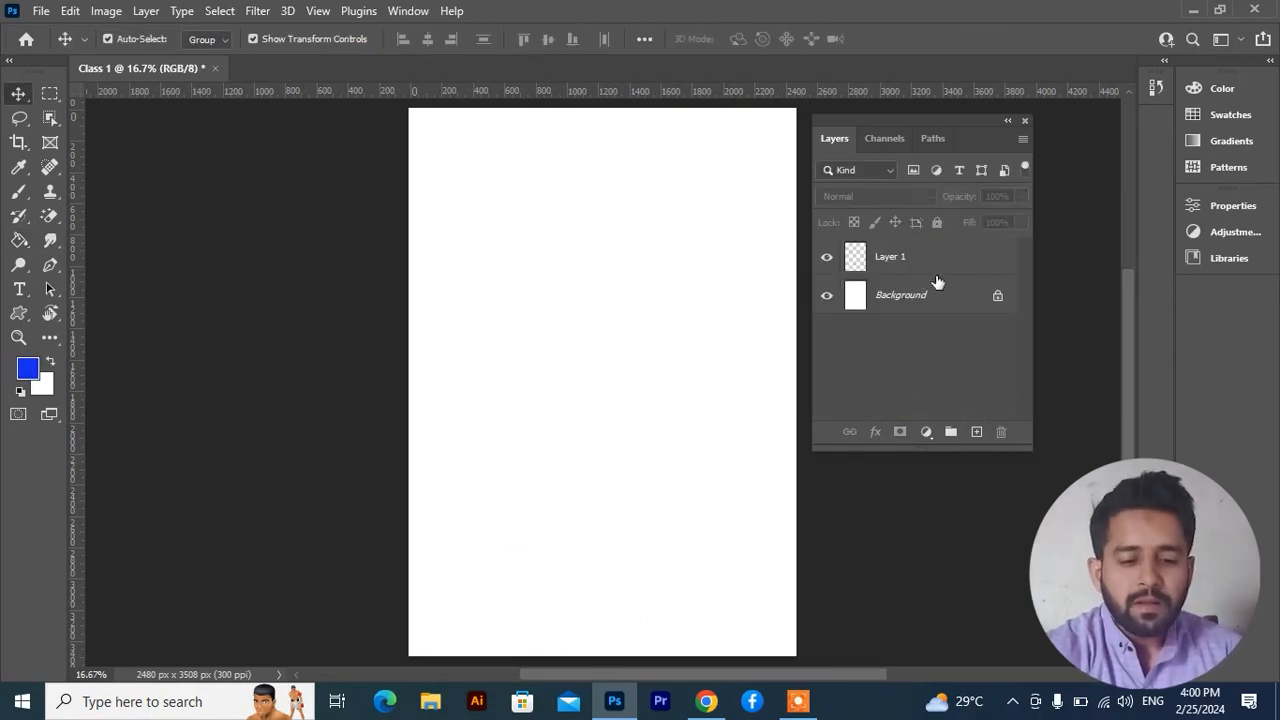
left_click(900, 259)
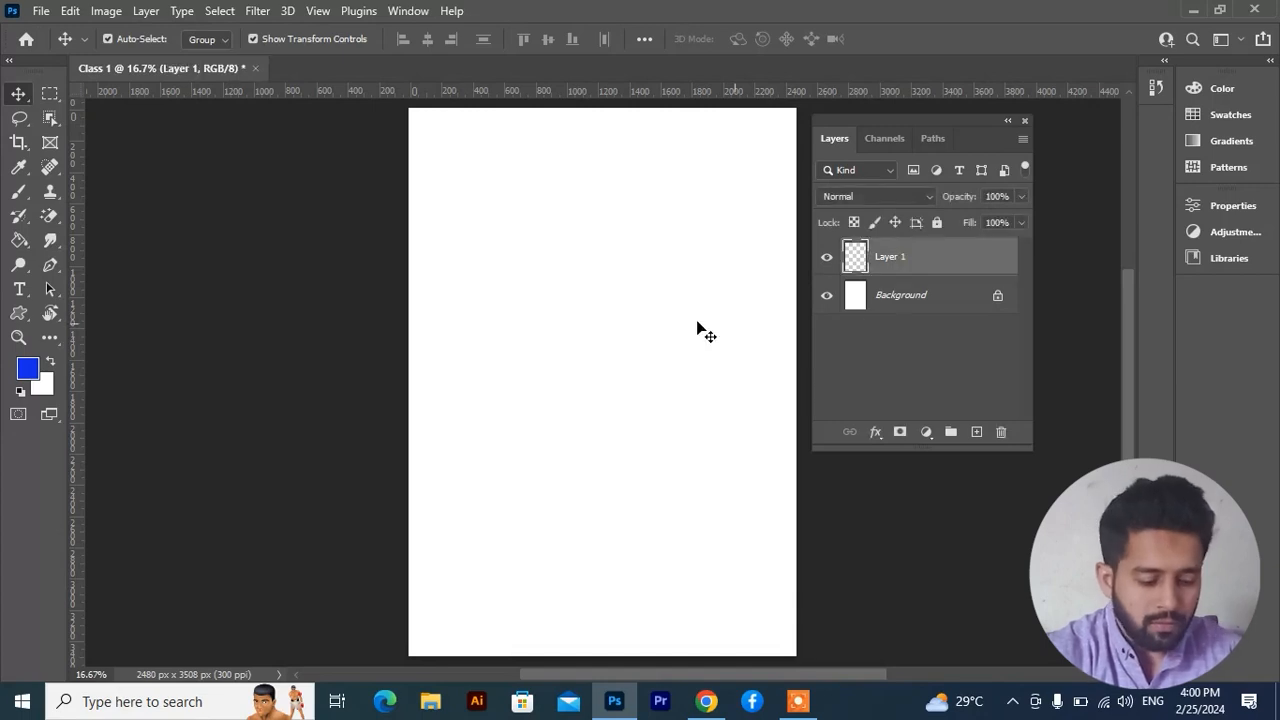
key("alt+BackSpace")
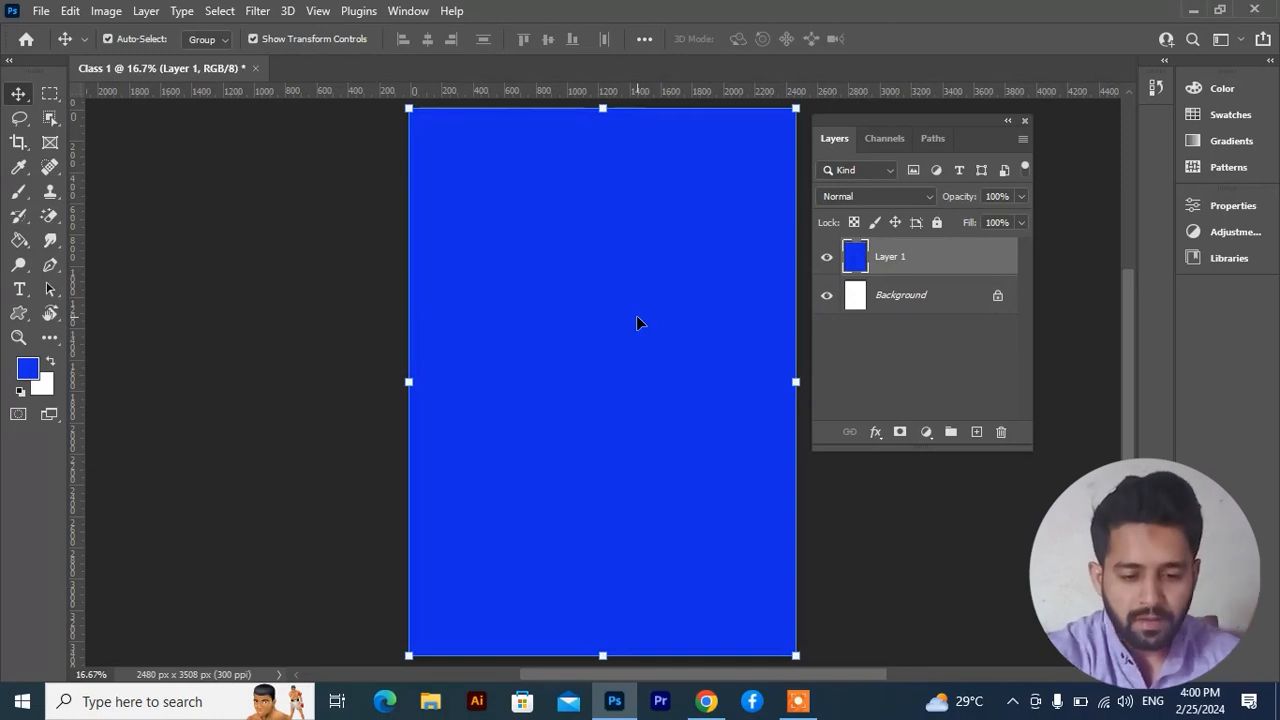
Add another new layer above the blue one and set the foreground color to green
left_click(977, 432)
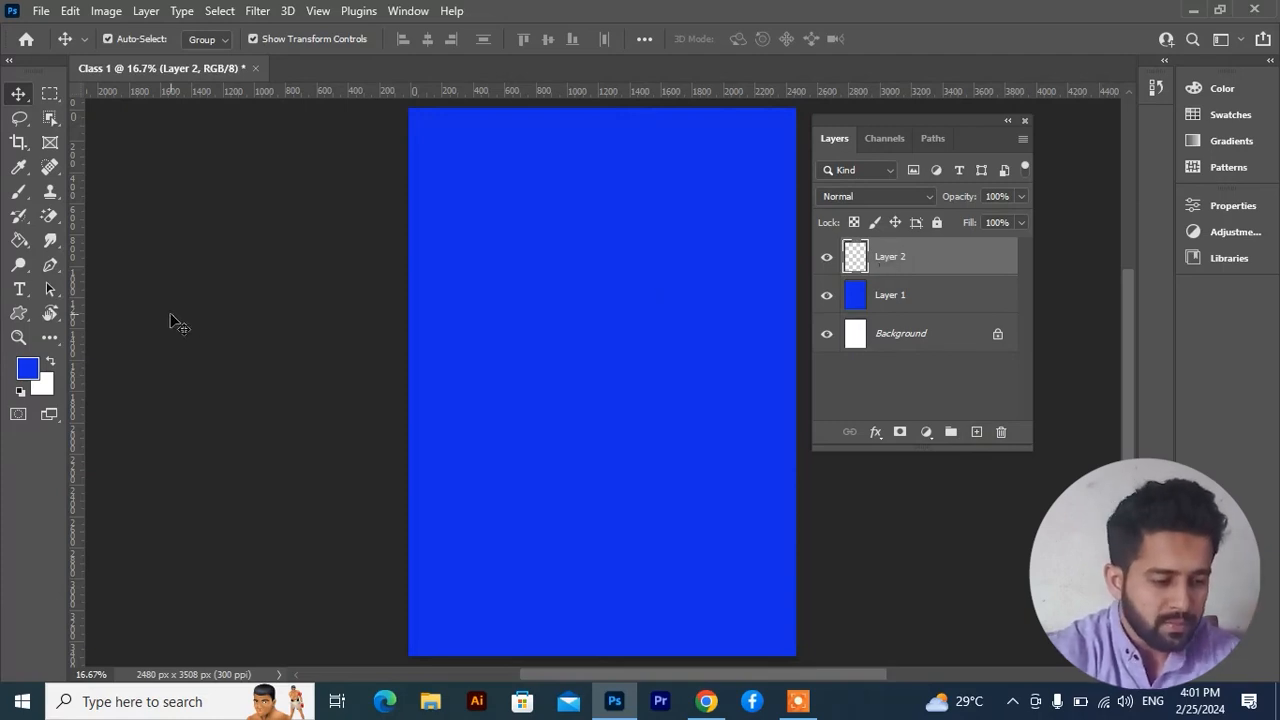
left_click(27, 369)
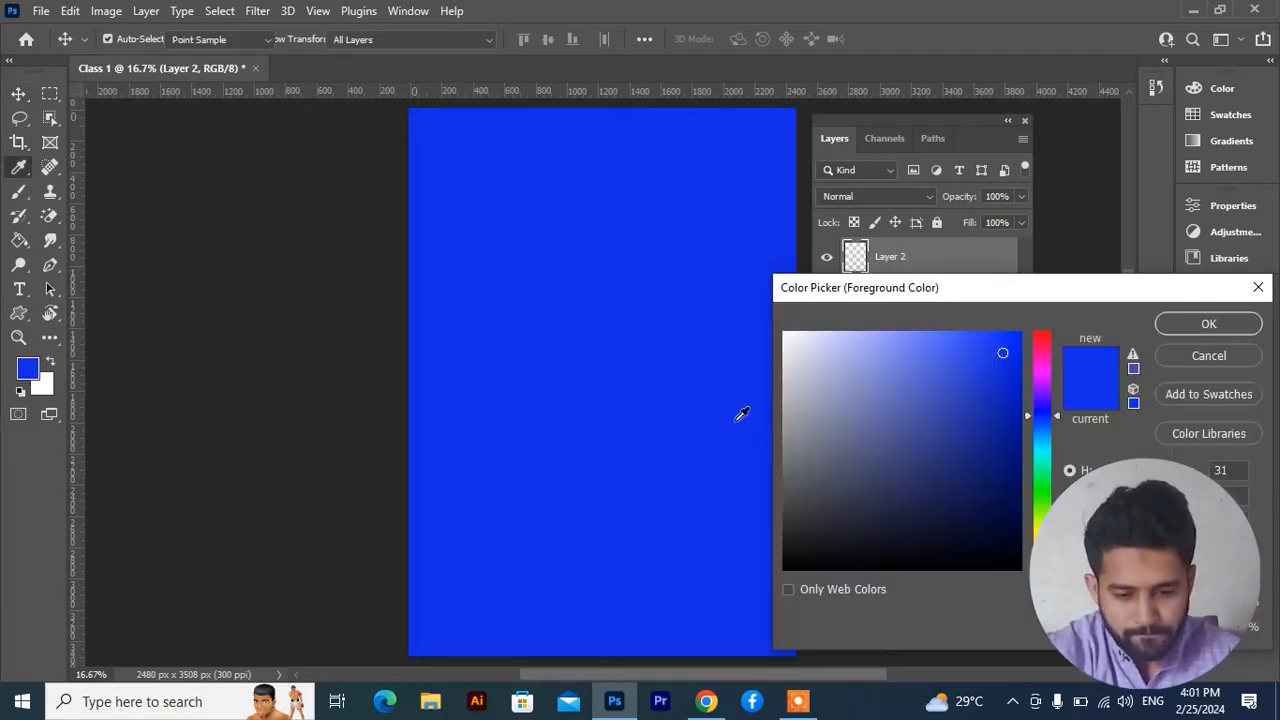
left_click_drag(1057, 429, 1045, 488)
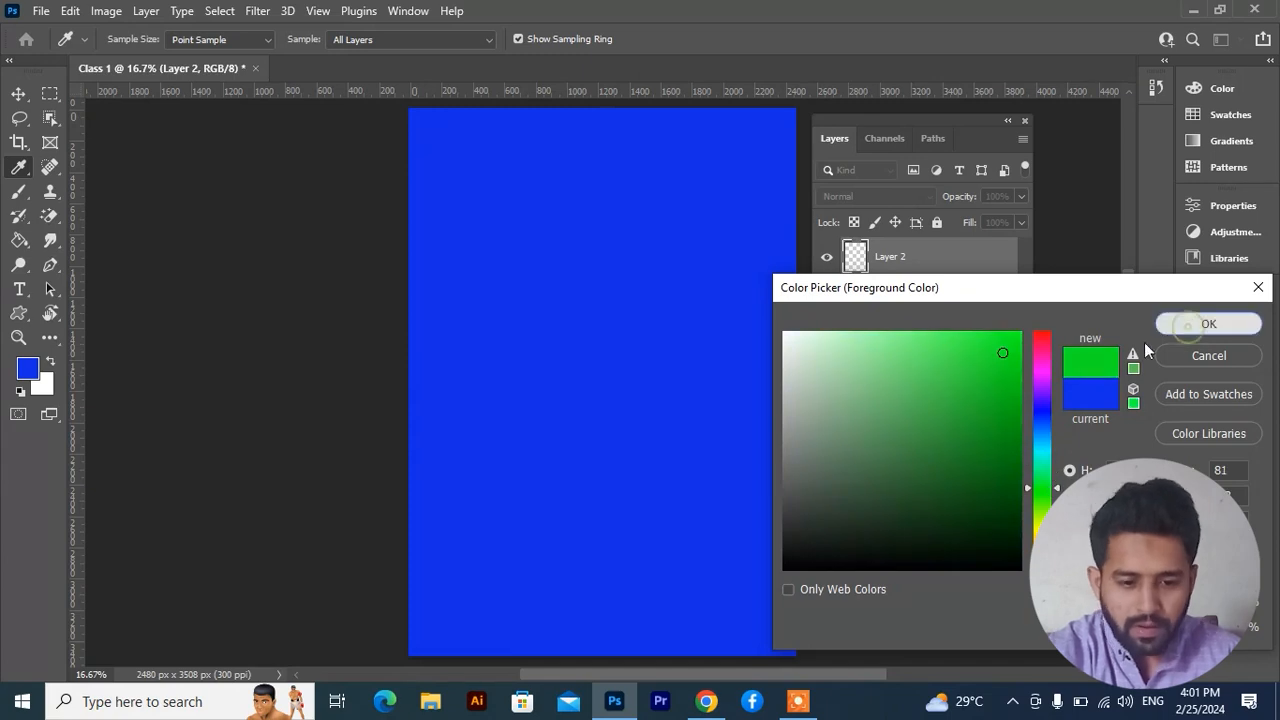
left_click(1205, 324)
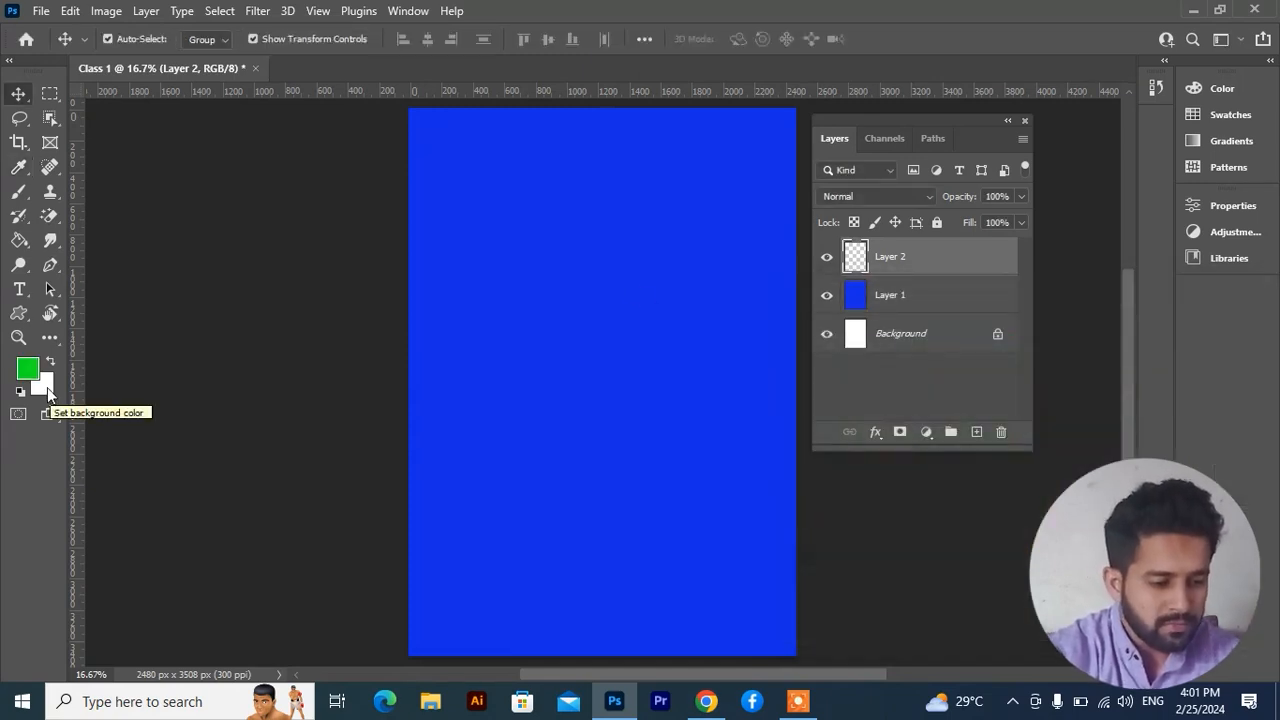
Set the background color to red and fill Layer 2 with the green foreground color, replacing that with the red background color
left_click(47, 390)
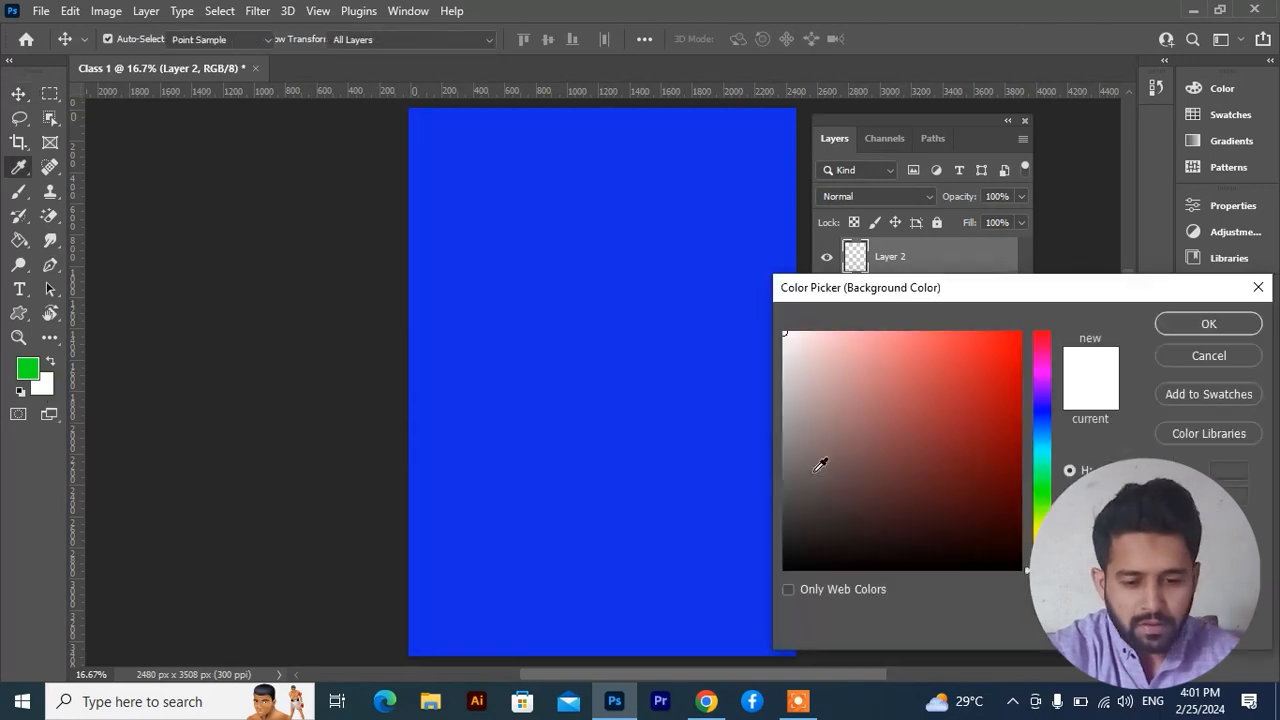
left_click_drag(966, 371, 1009, 349)
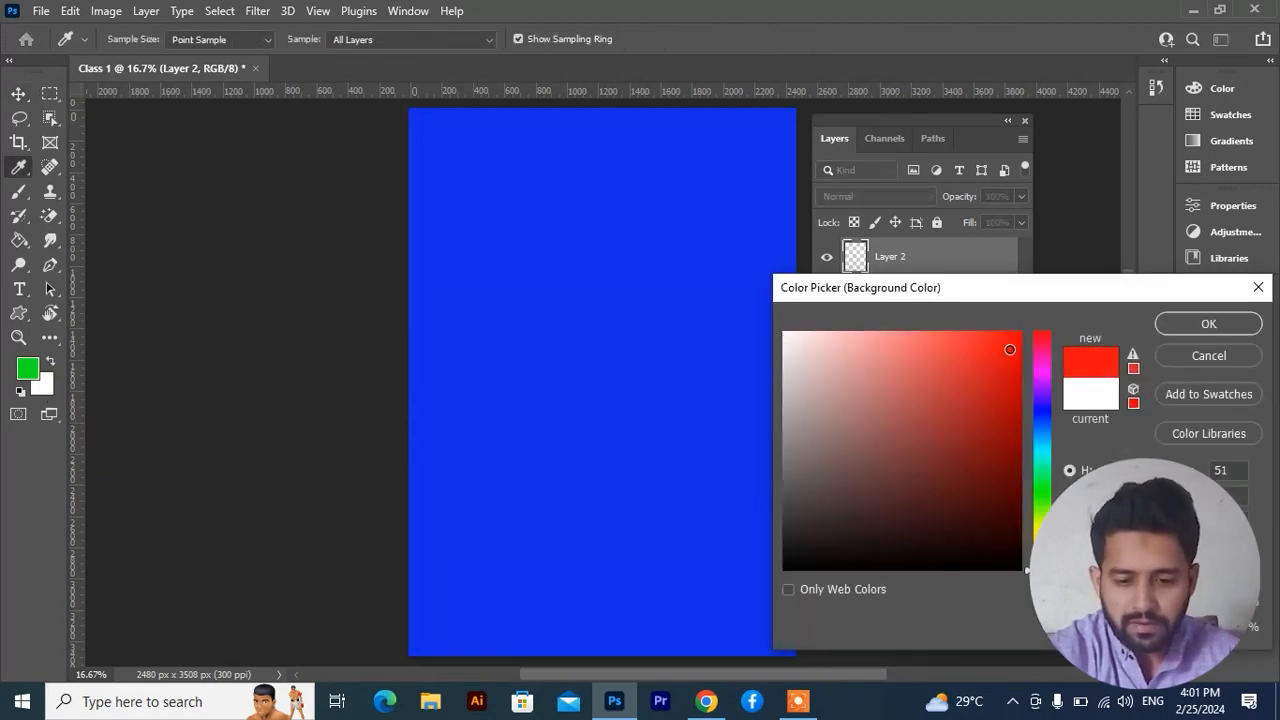
left_click(1192, 319)
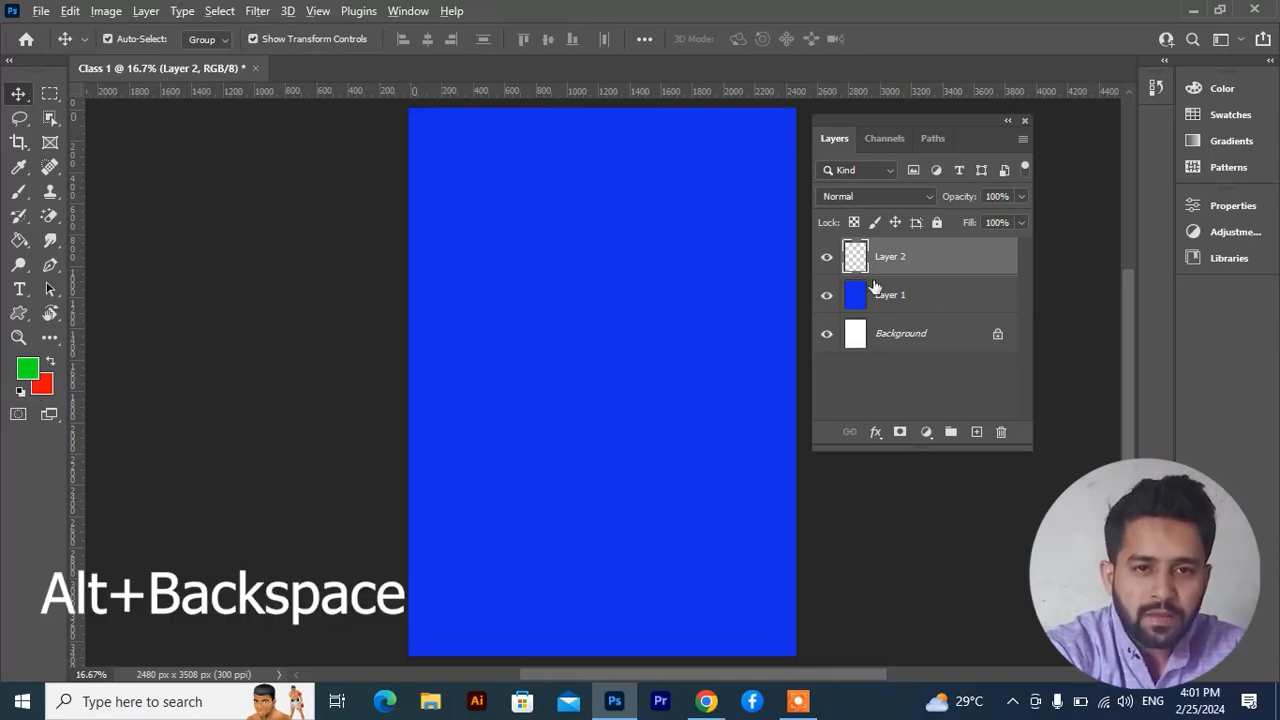
key("alt+BackSpace")
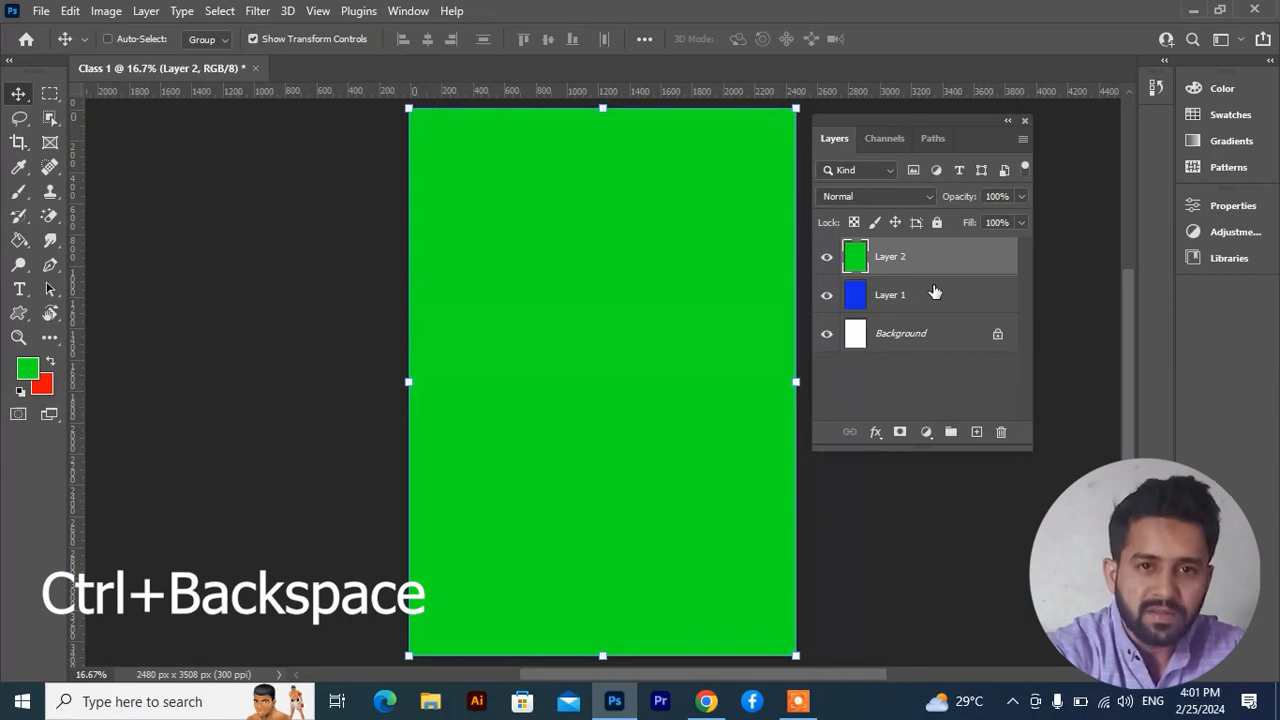
key("ctrl+BackSpace")
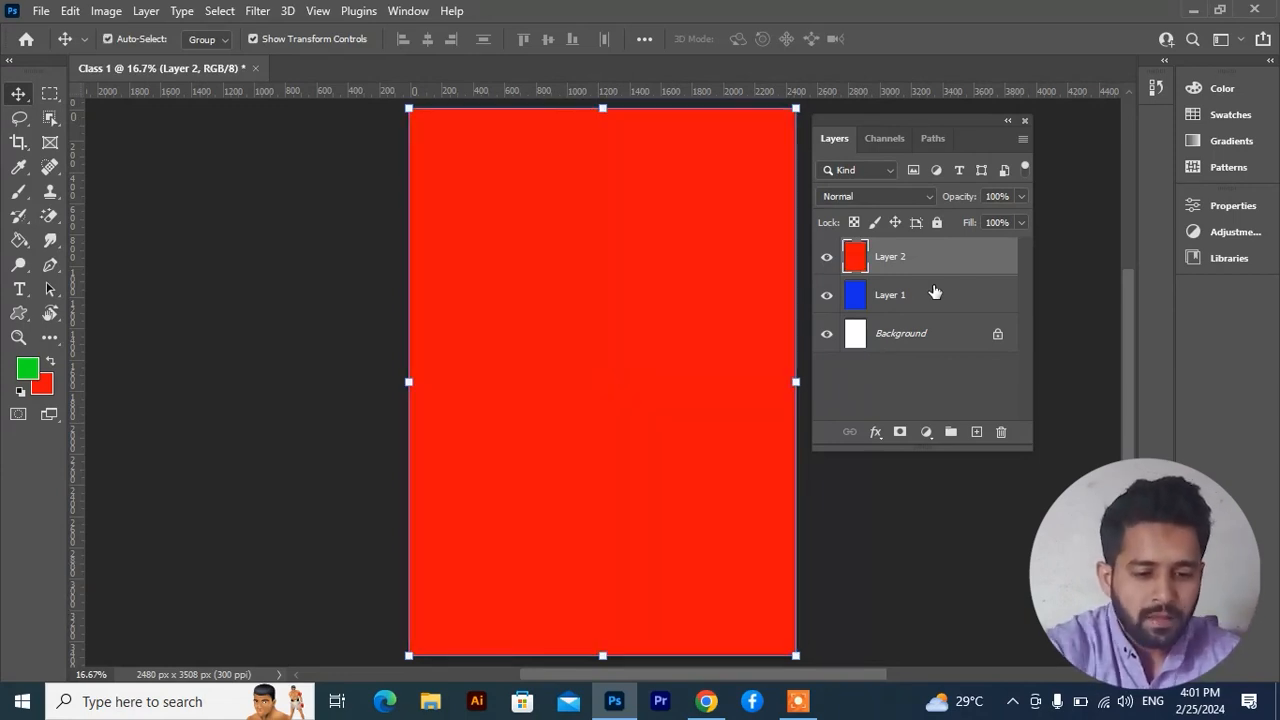
Draw a green rectangle about 1705 × 970 px in the upper half of the page and rasterize its layer
right_click(19, 311)
left_click(82, 316)
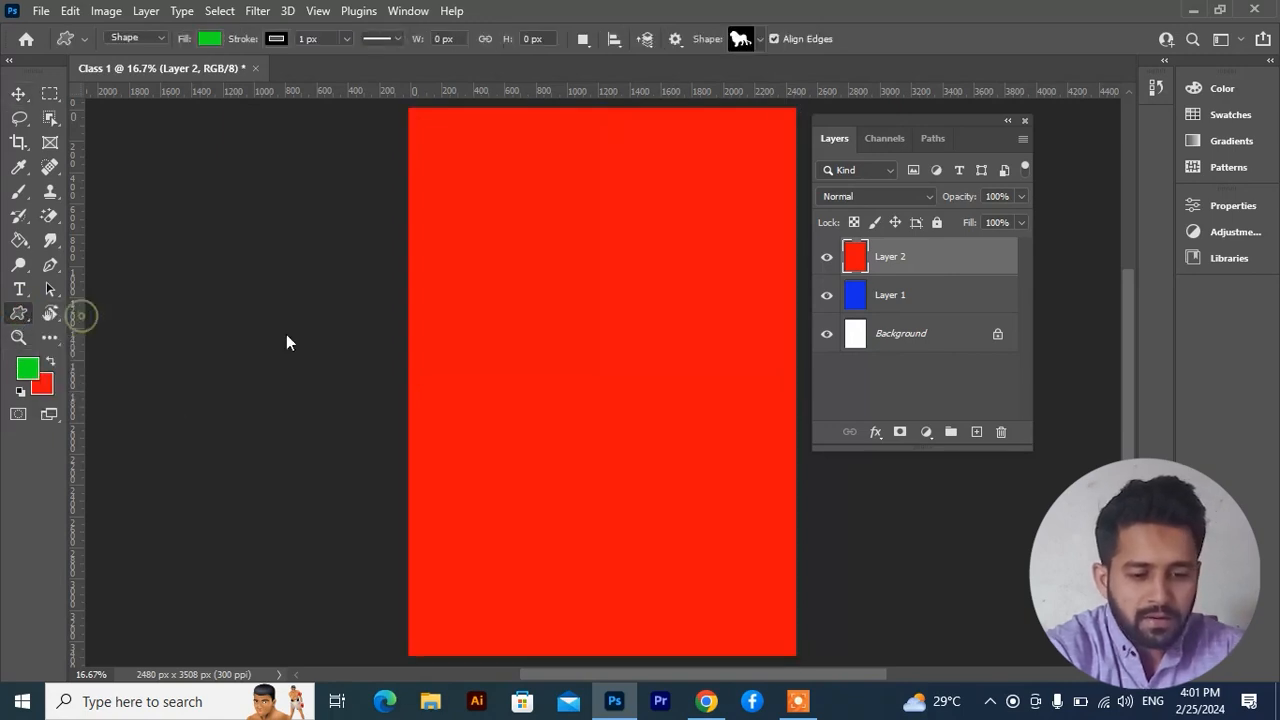
left_click_drag(456, 229, 724, 381)
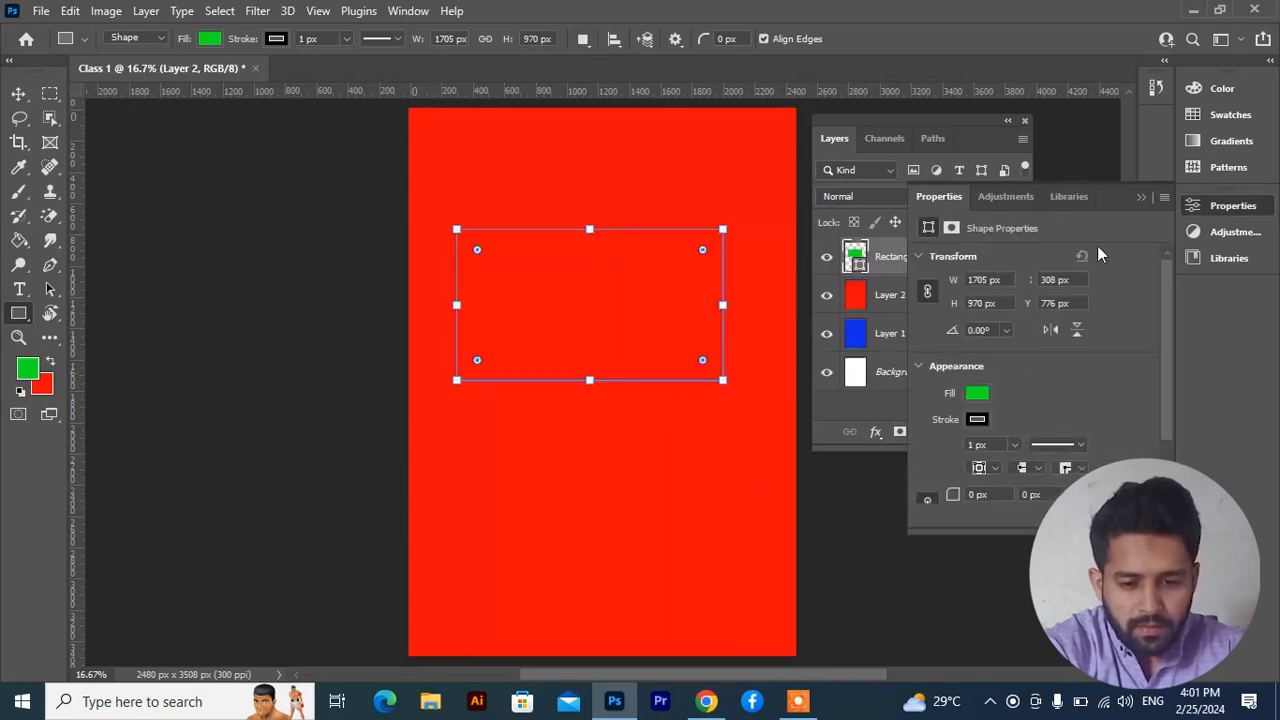
left_click(1146, 199)
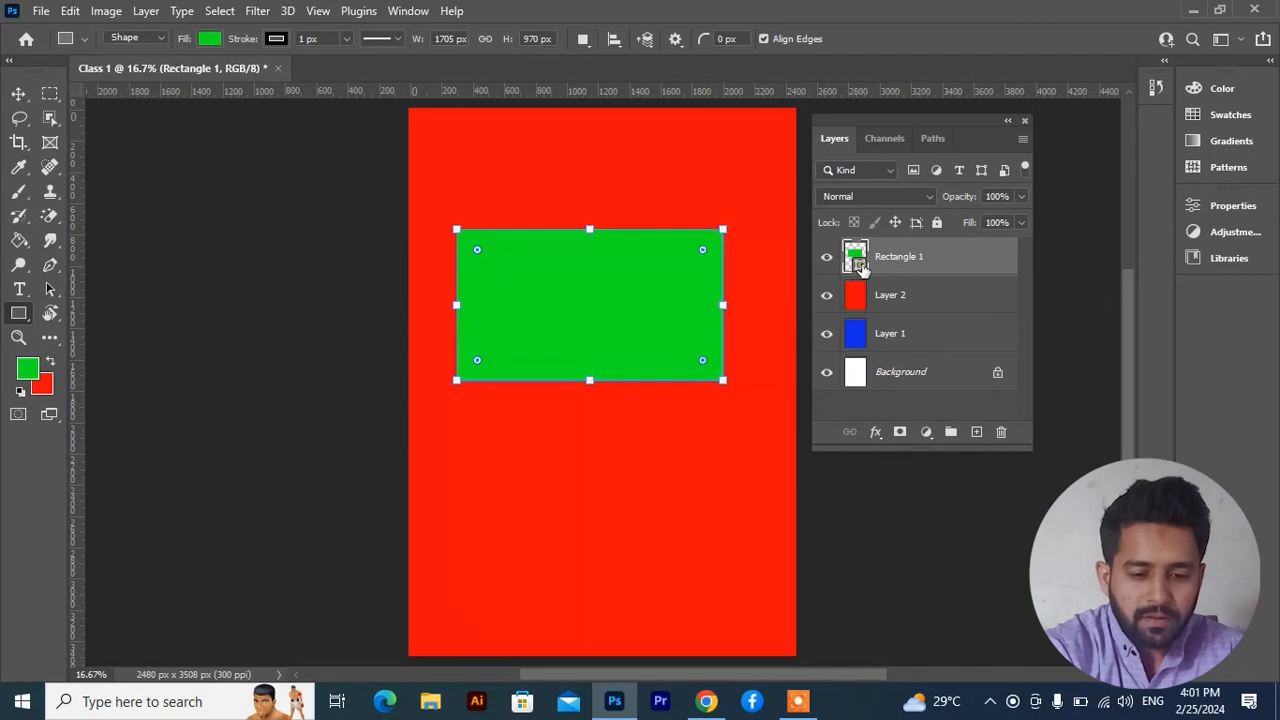
right_click(932, 267)
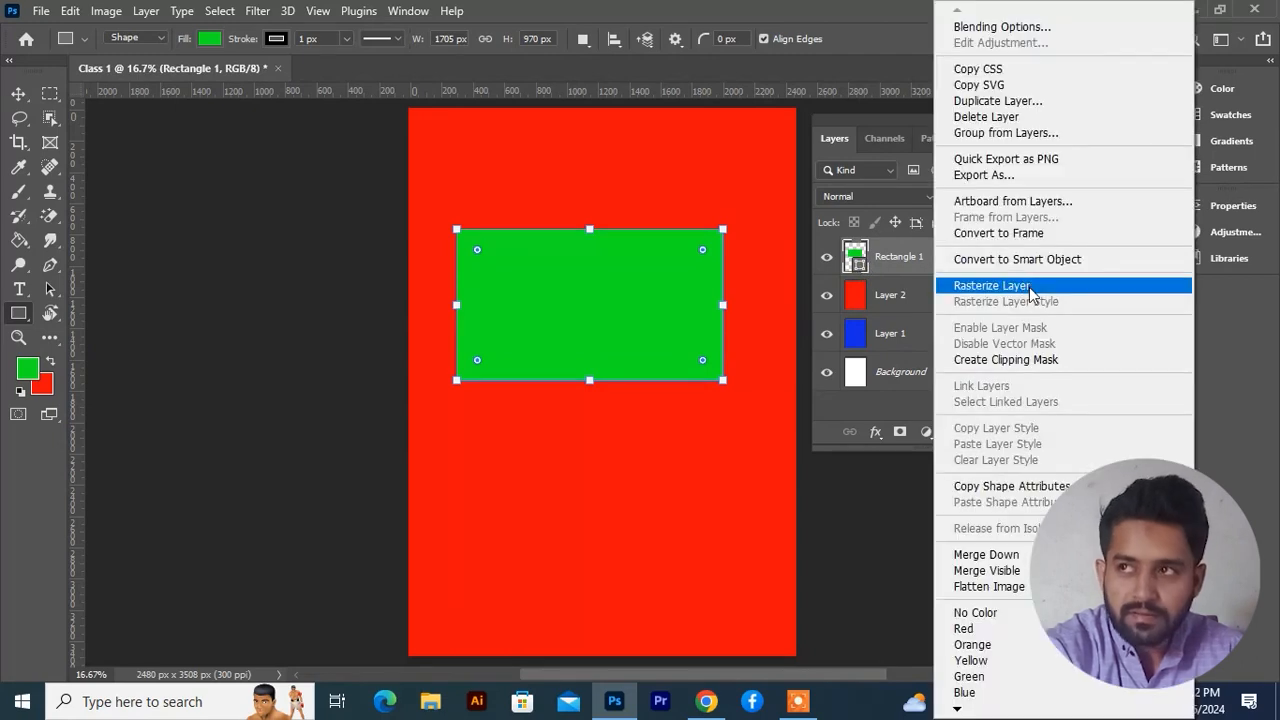
left_click(1030, 288)
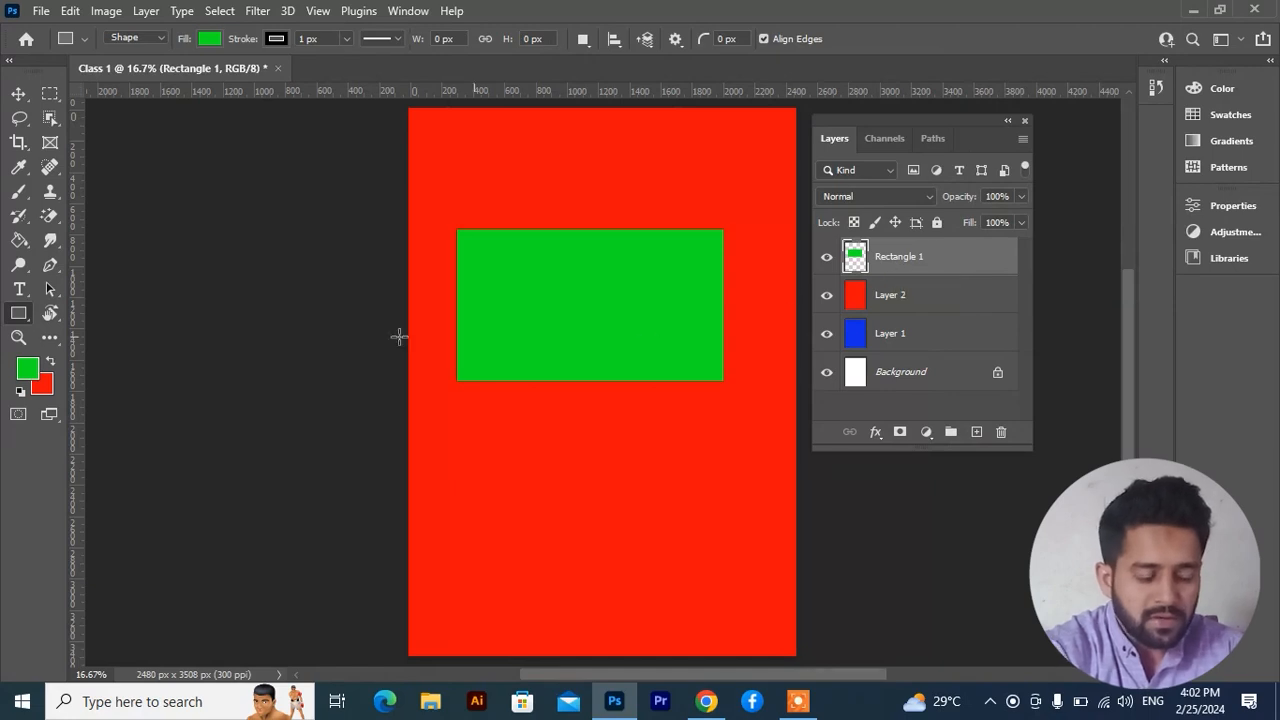
Set the foreground color to orange-yellow
left_click(28, 371)
left_click_drag(1044, 413, 1045, 541)
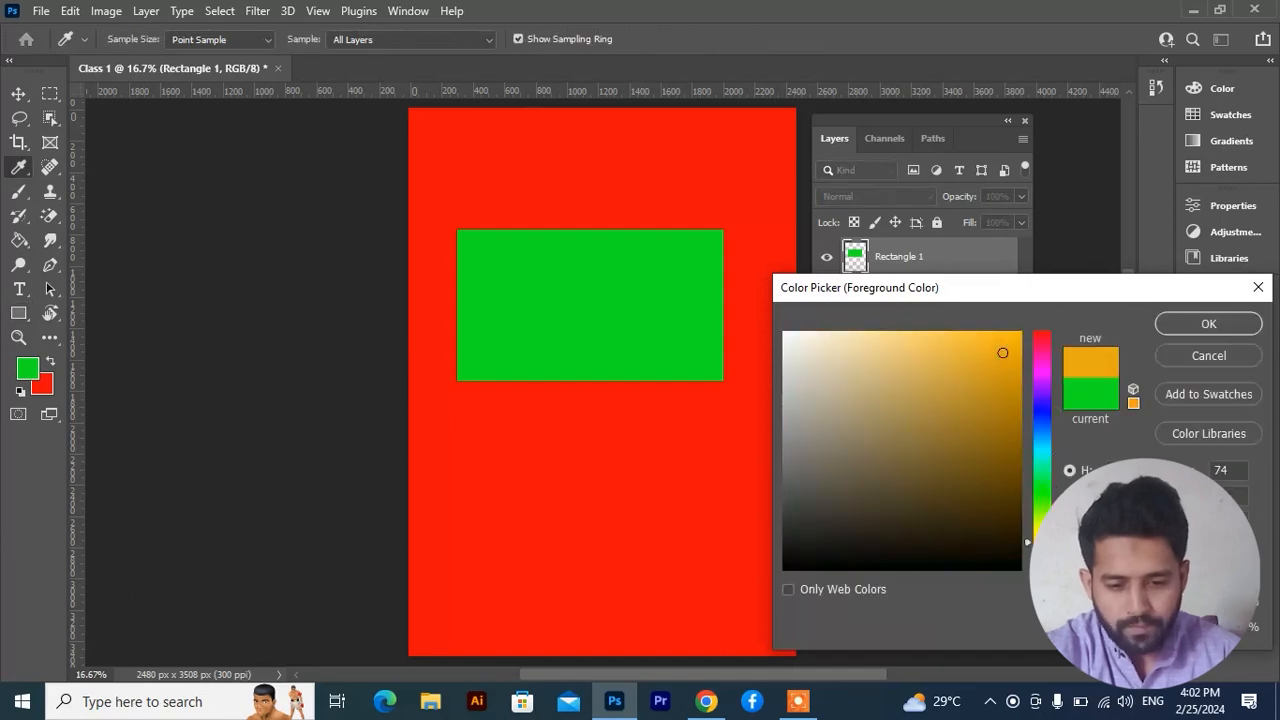
left_click(1170, 332)
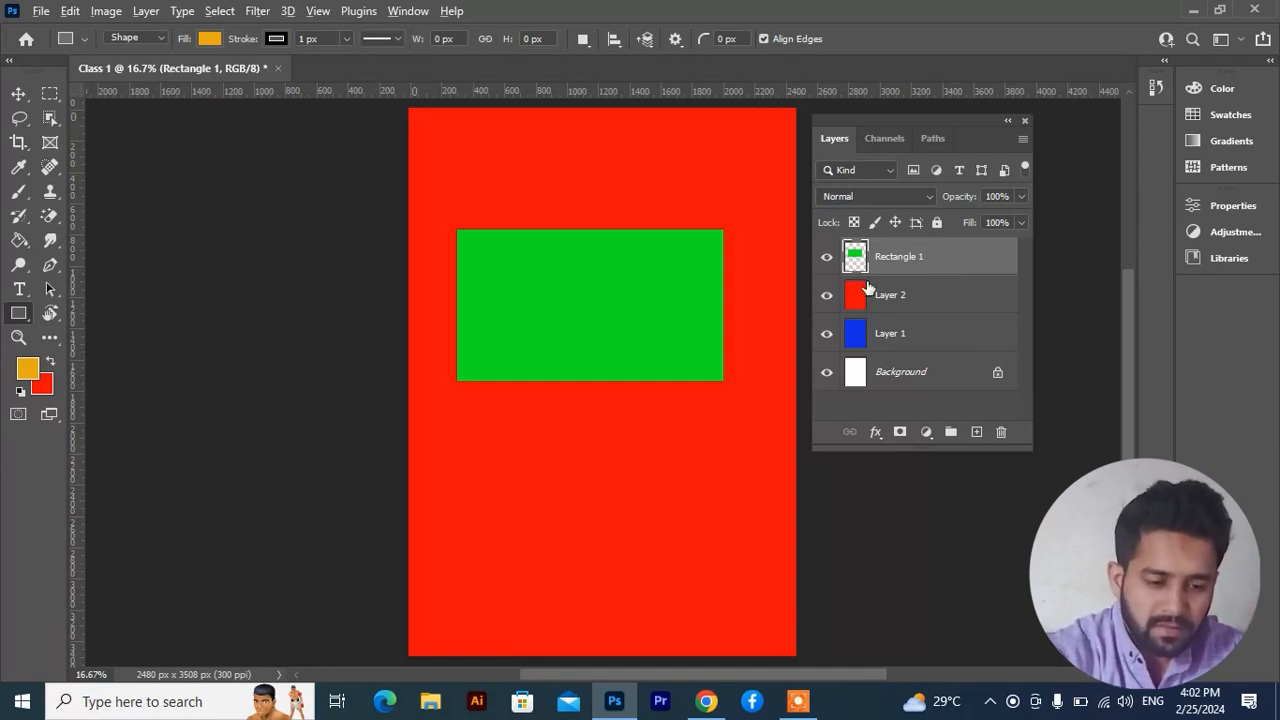
Try filling the whole Rectangle 1 layer with the orange-yellow foreground color and undo the fill
key("alt+BackSpace")
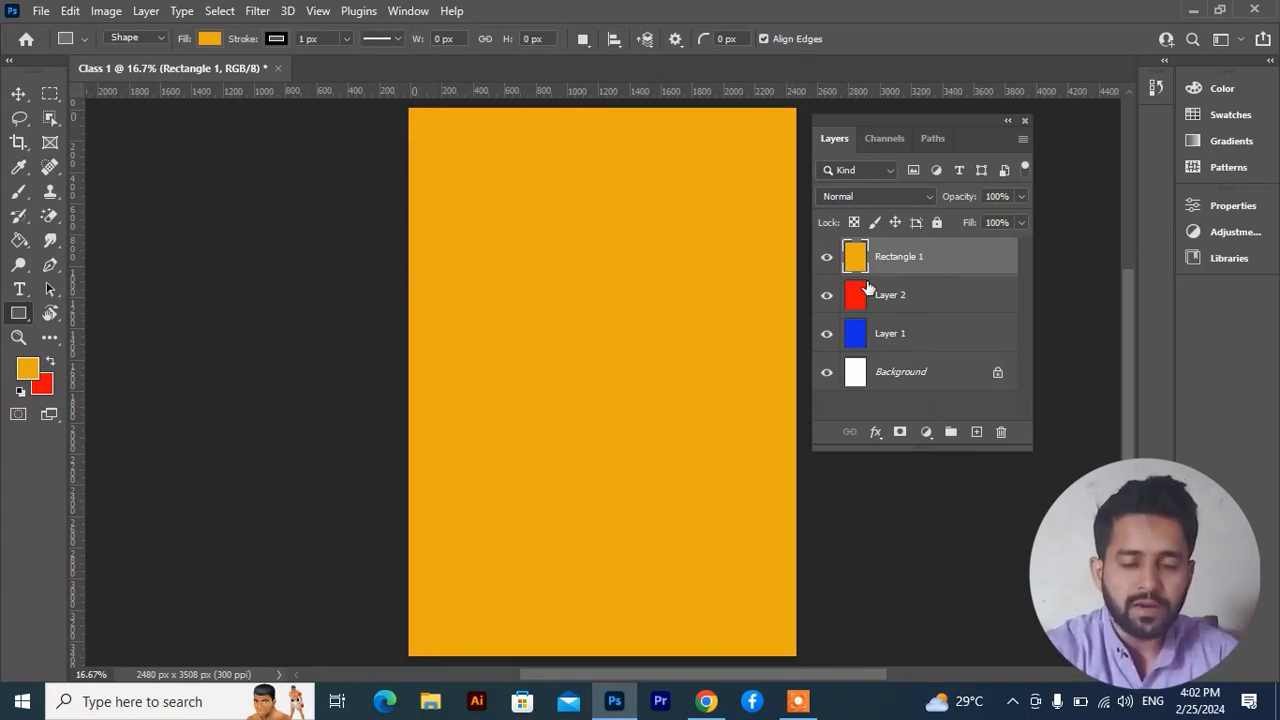
key("ctrl+z")
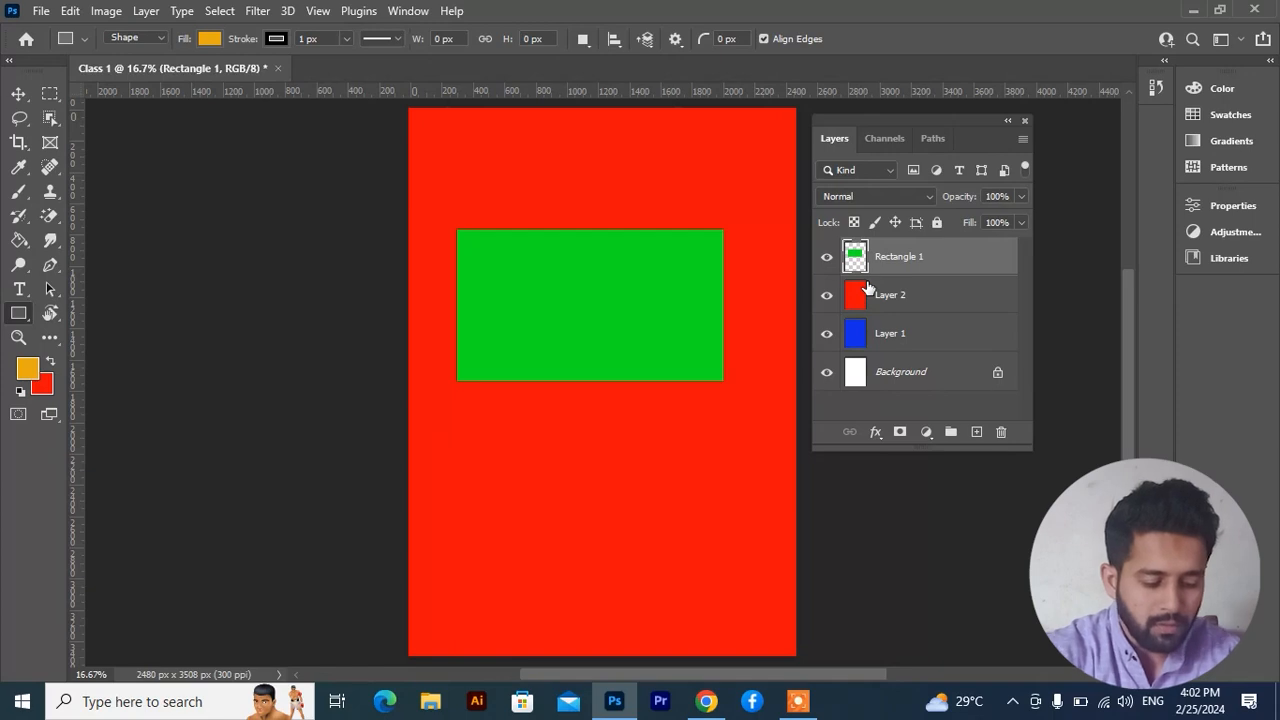
Fill only the rectangle's existing pixels with the orange-yellow foreground color, preserving the layer's transparent areas
key("alt")
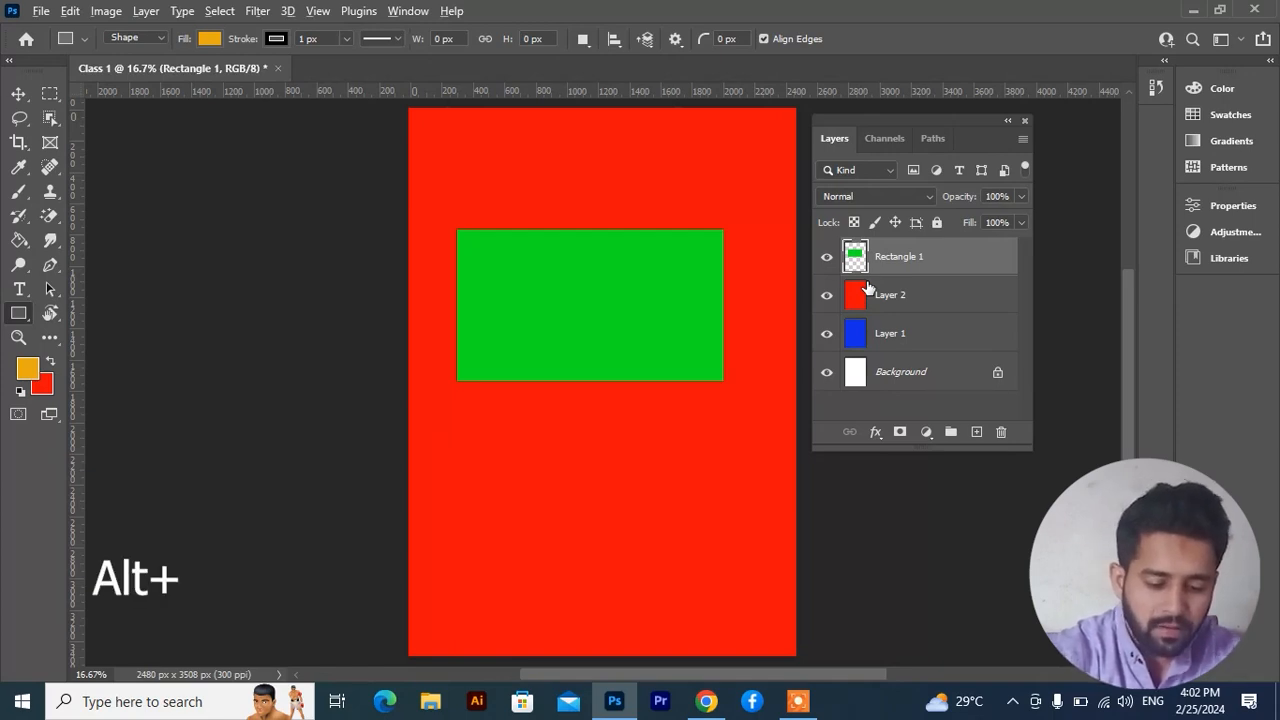
key("shift")
key("alt+shift+BackSpace")
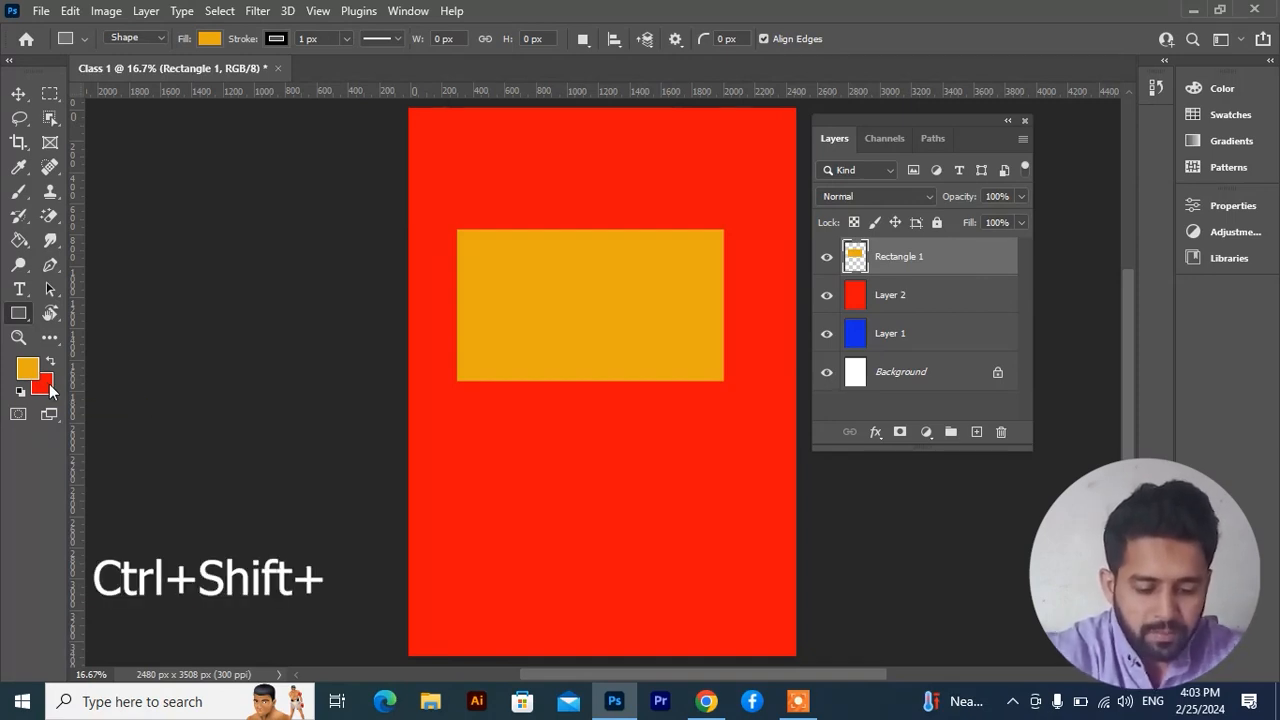
Try filling only the rectangle's pixels with the red background color and undo the fill
key("ctrl+shift+BackSpace")
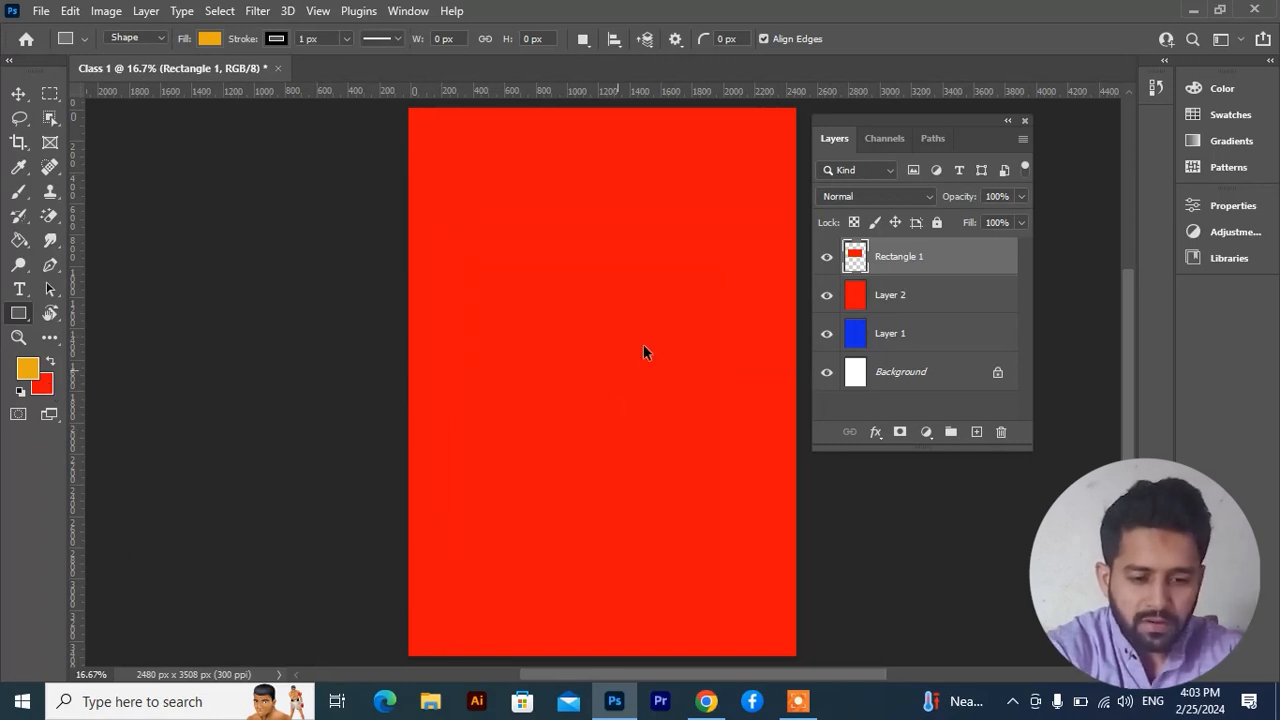
key("ctrl+z")
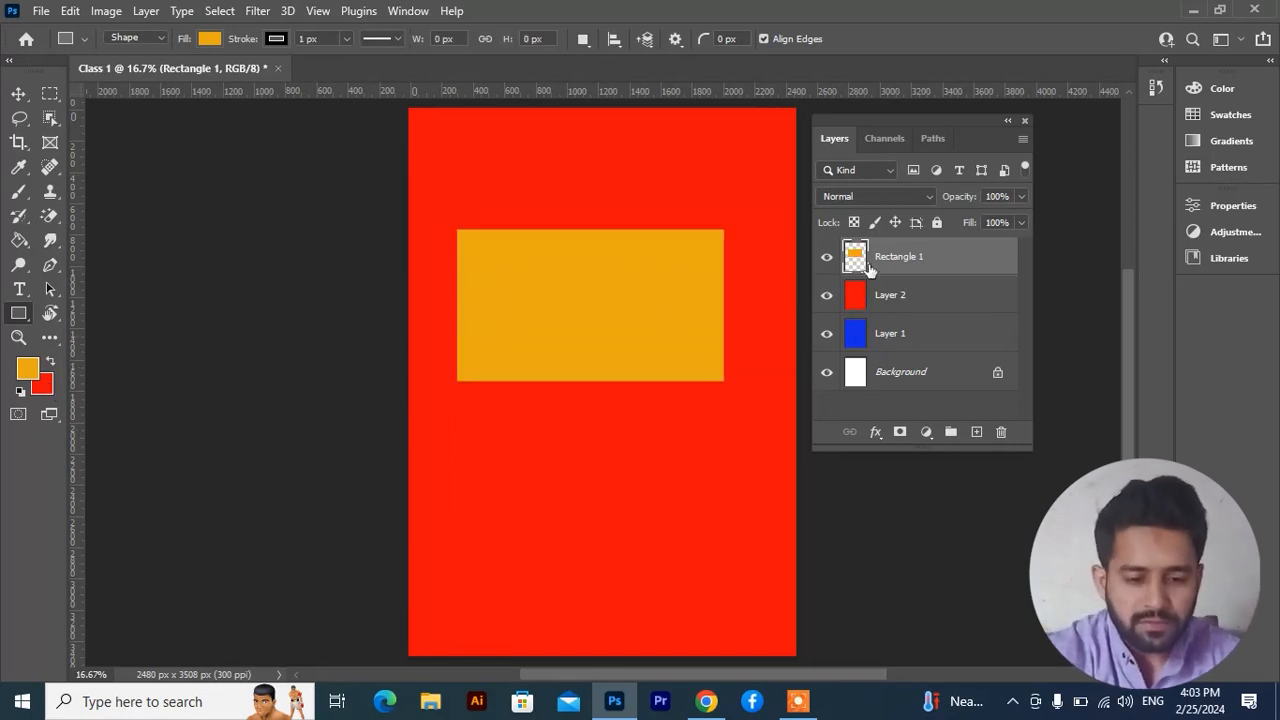
Hide the Rectangle 1, Layer 2 and Layer 1 layers and show all three again to examine layer visibility
left_click(827, 258)
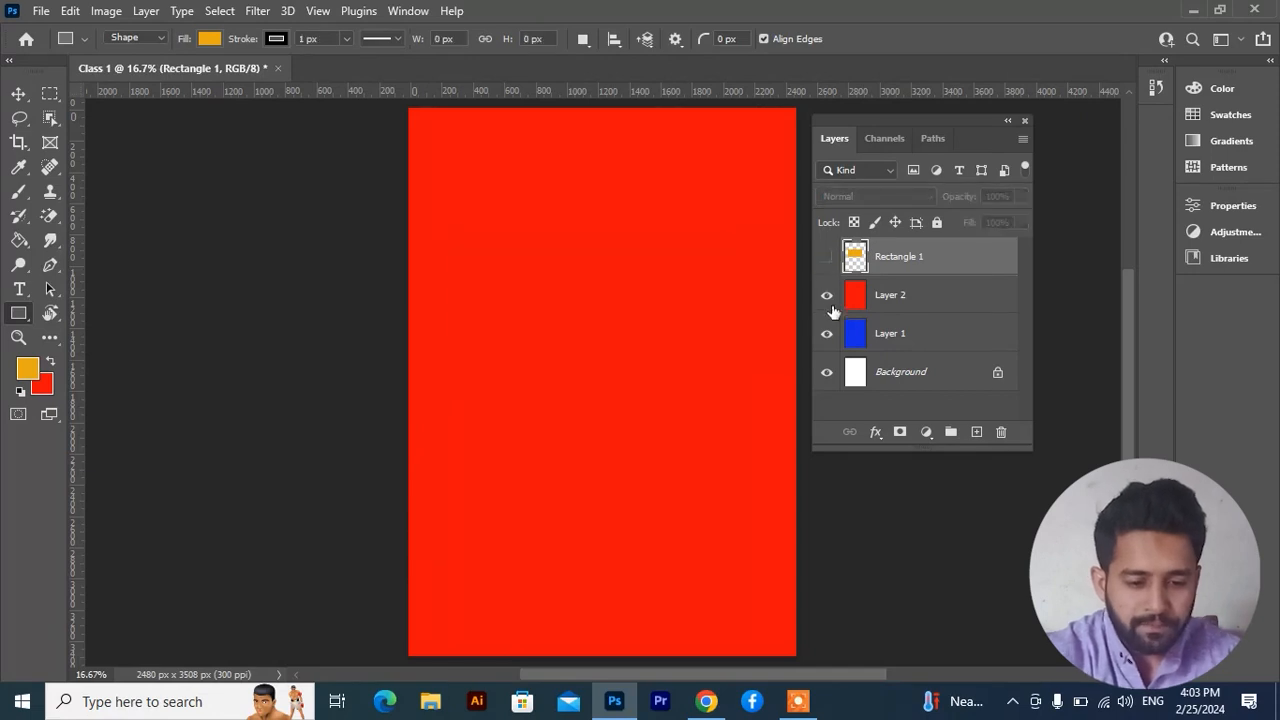
left_click(829, 297)
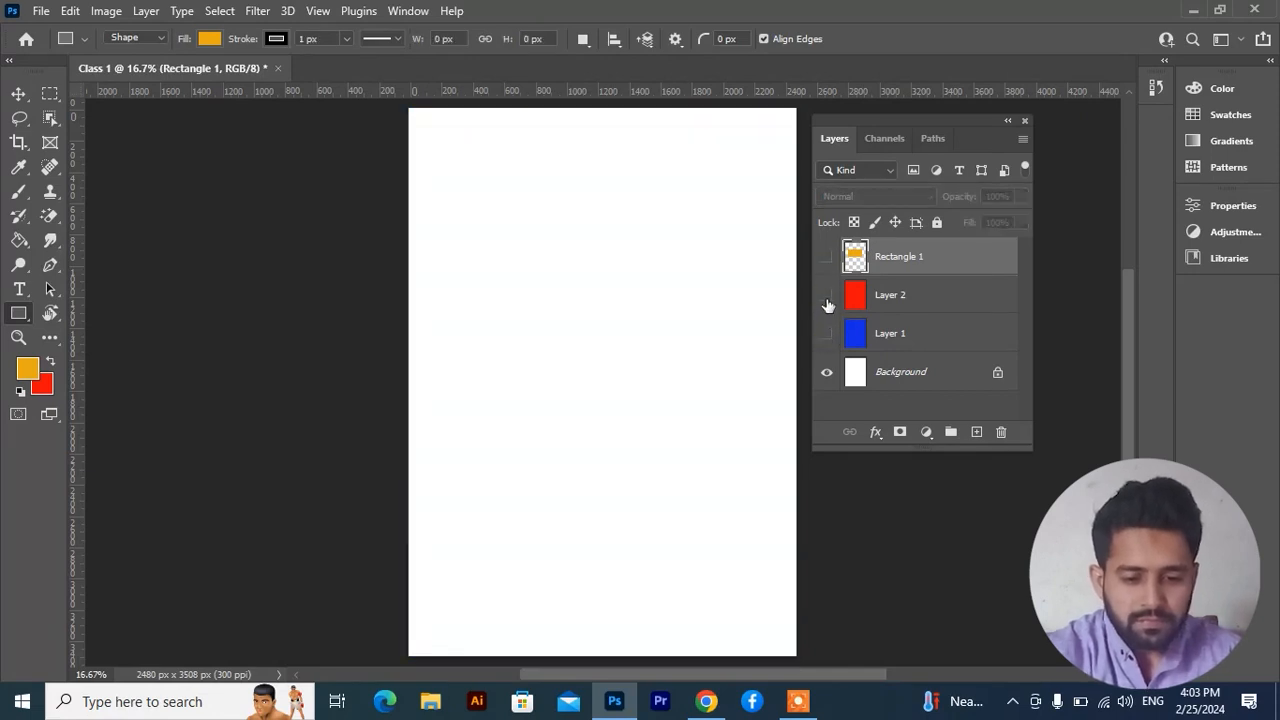
left_click(826, 336)
left_click(826, 294)
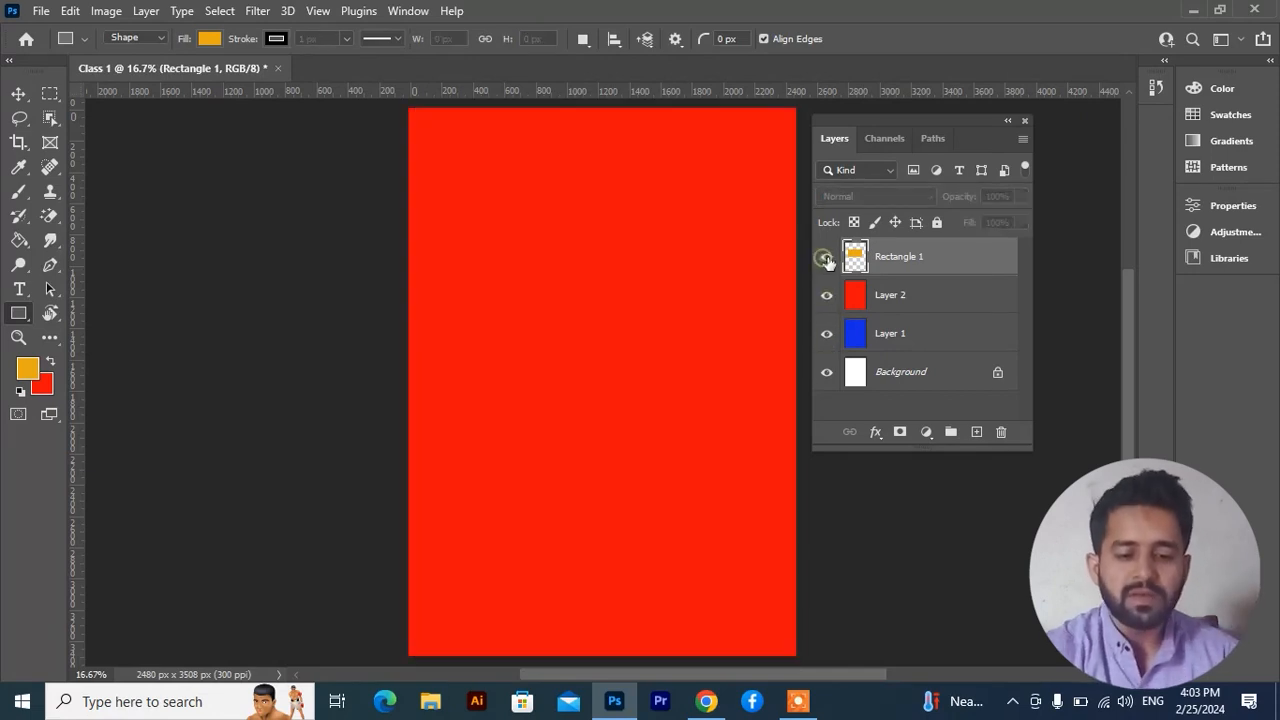
left_click(826, 258)
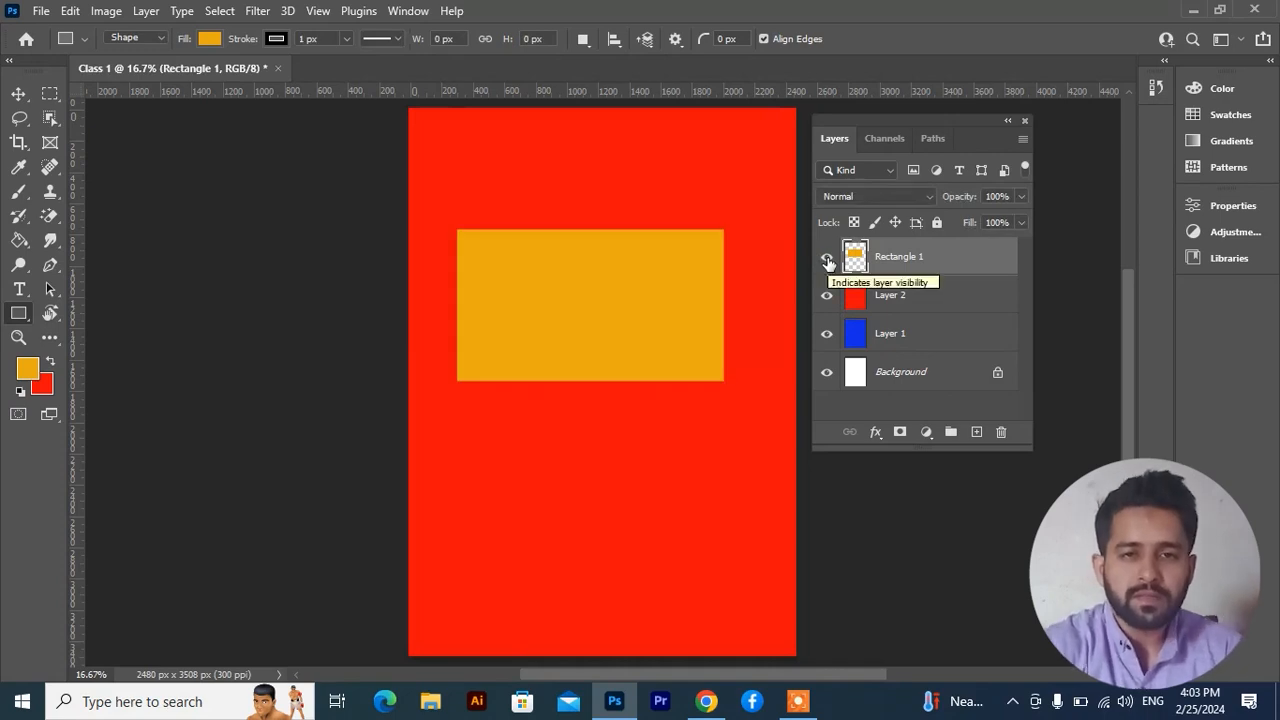